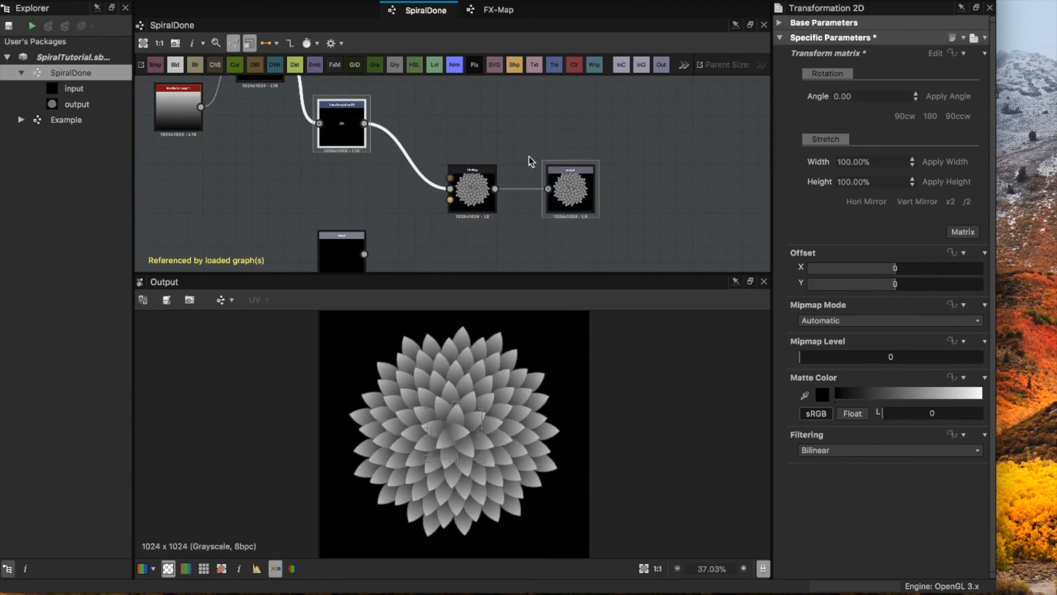
Step: Examine the finished SpiralDone graph around its FX-Map node and the FX-Map's inner iterate and quadrant nodes
click(480, 182)
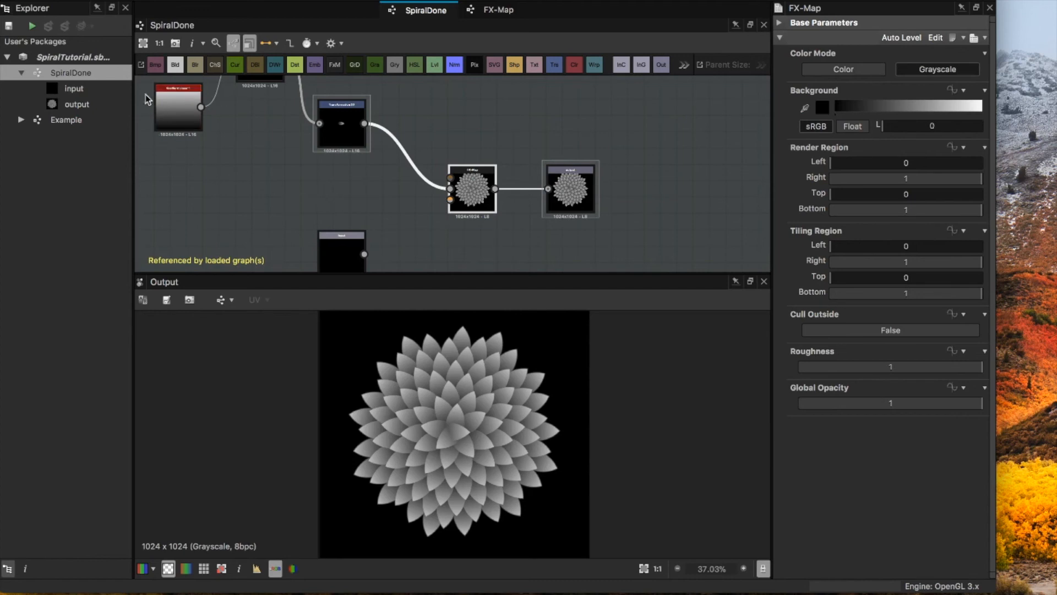
middle_drag(251, 158, 310, 232)
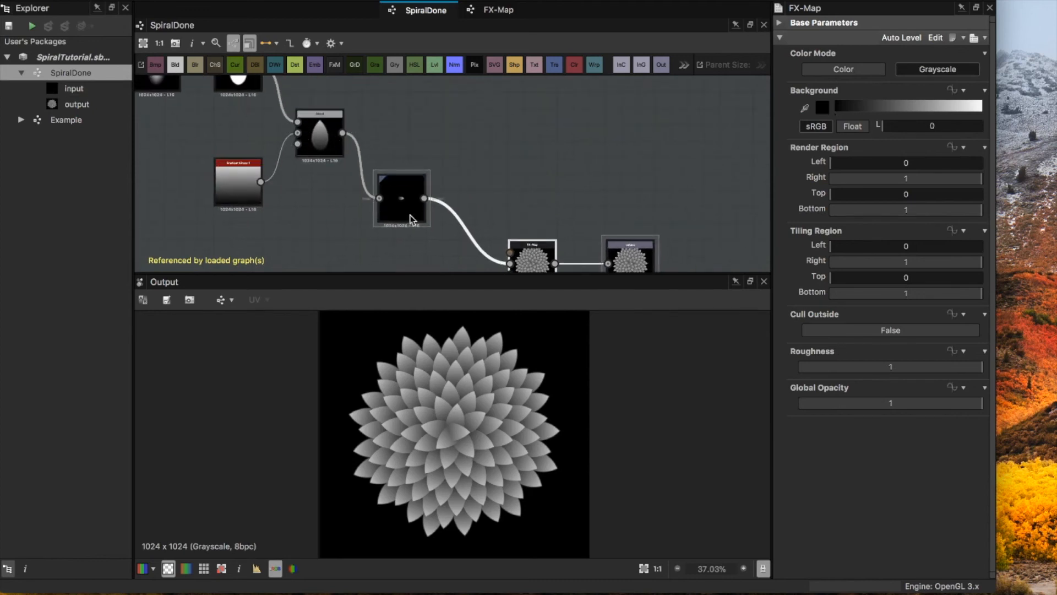
middle_drag(535, 263, 473, 182)
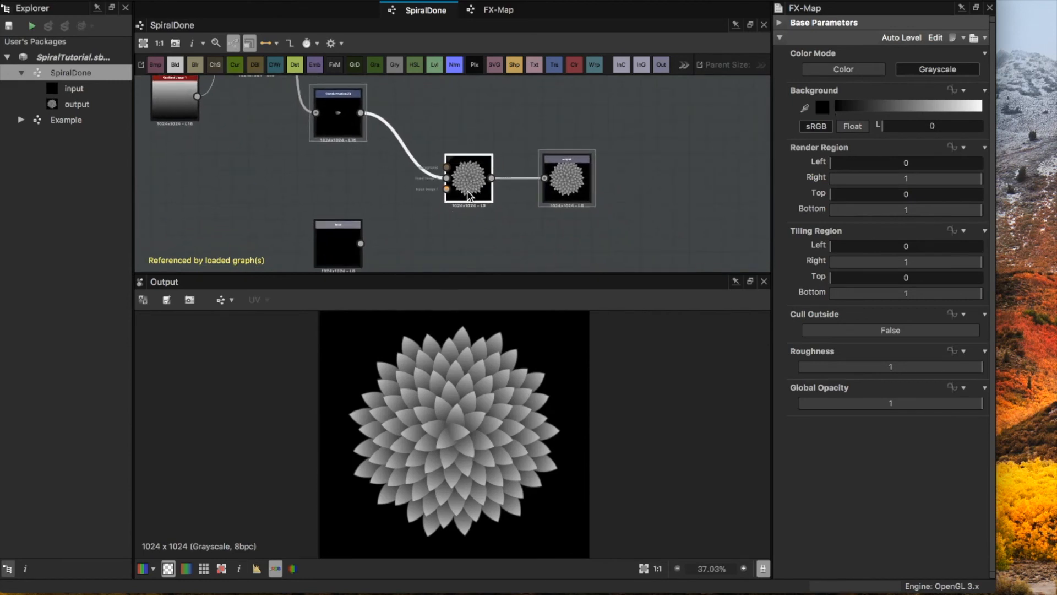
click(446, 227)
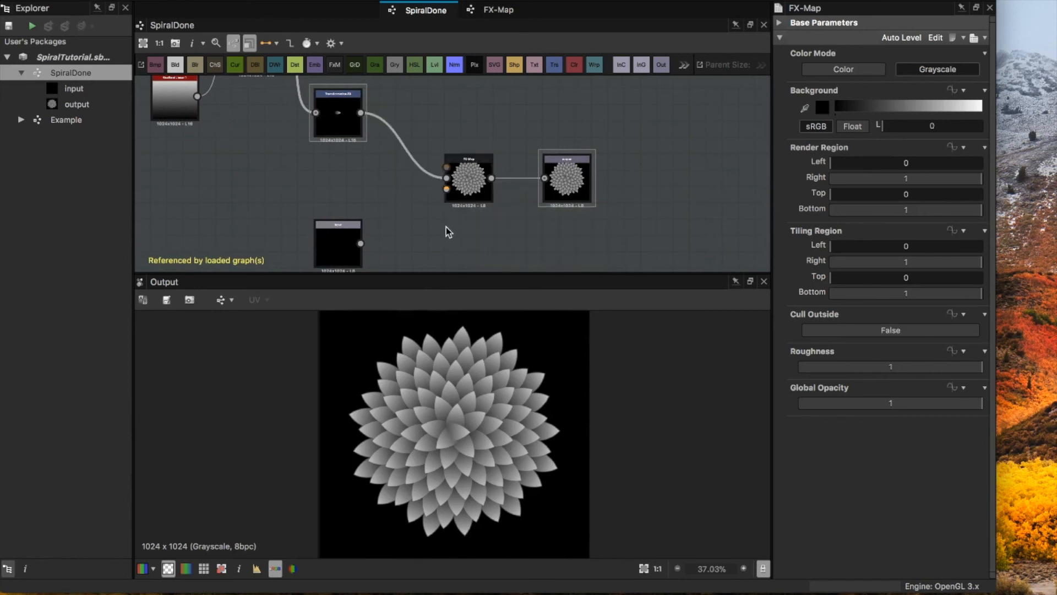
click(469, 182)
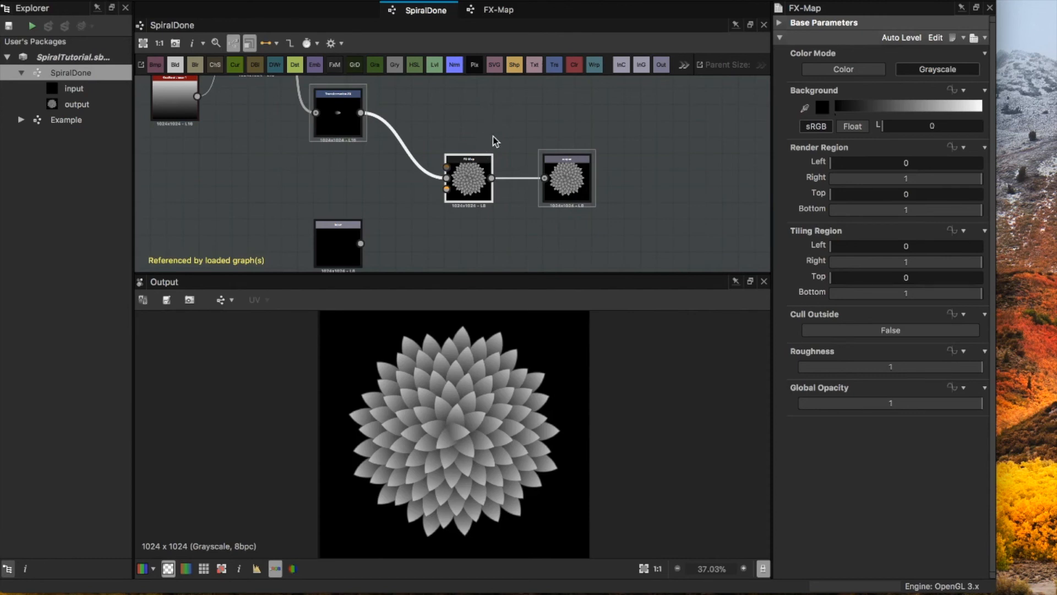
scroll(459, 180, up, 4)
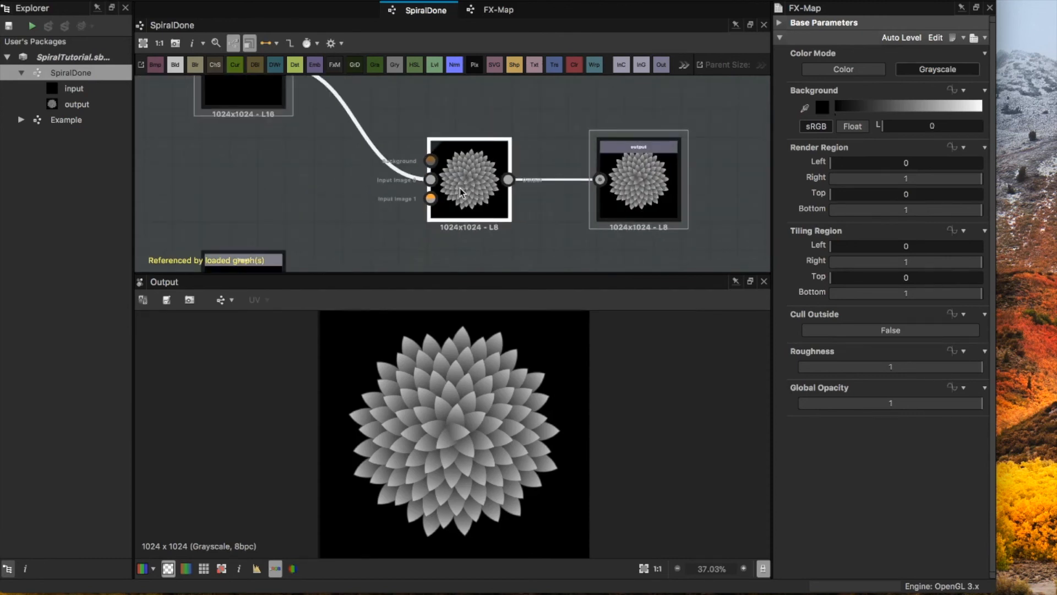
scroll(457, 187, down, 4)
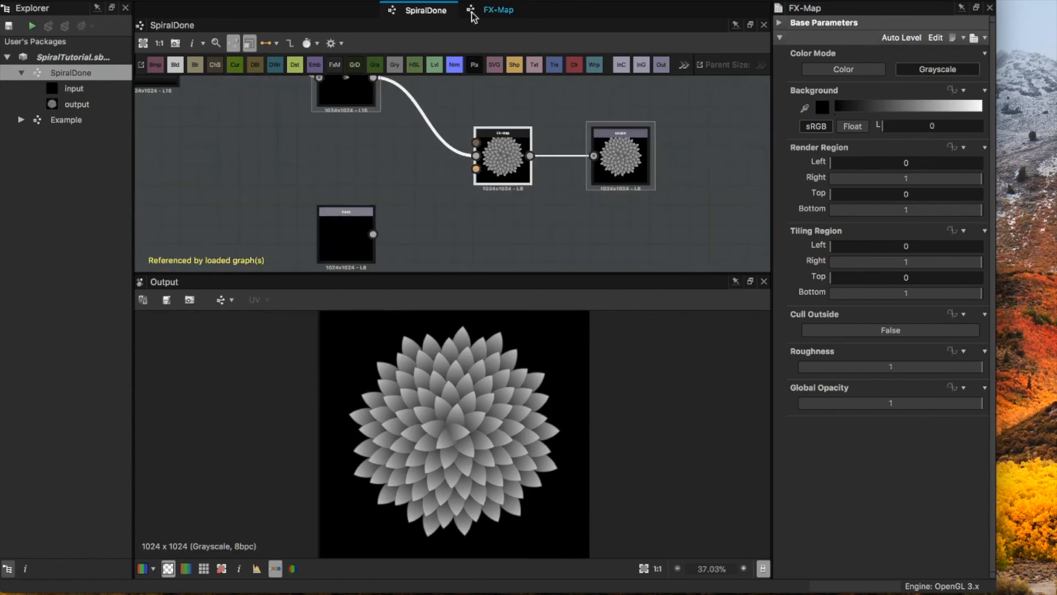
click(498, 8)
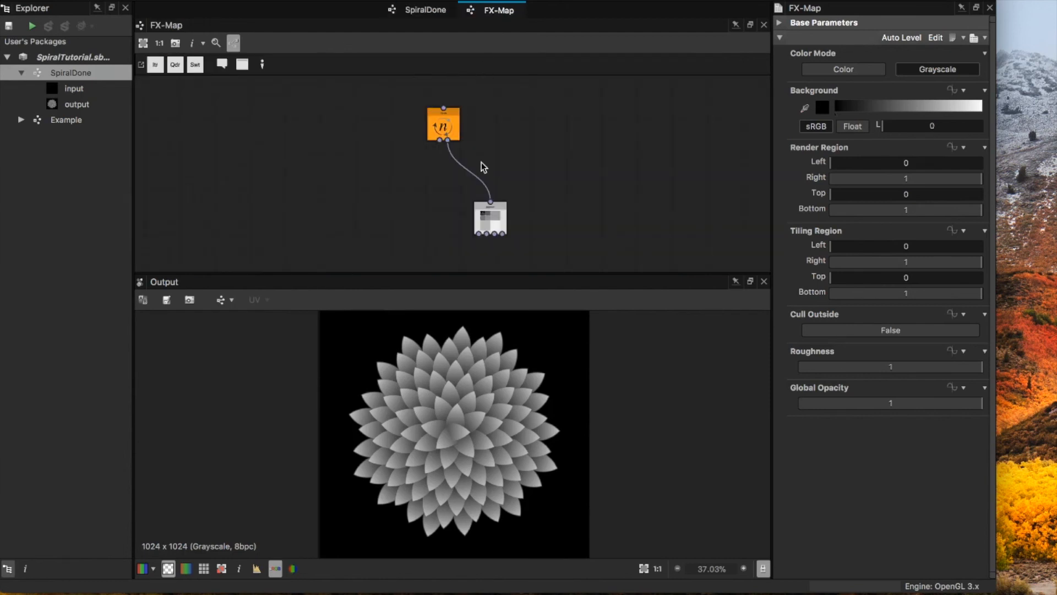
click(427, 10)
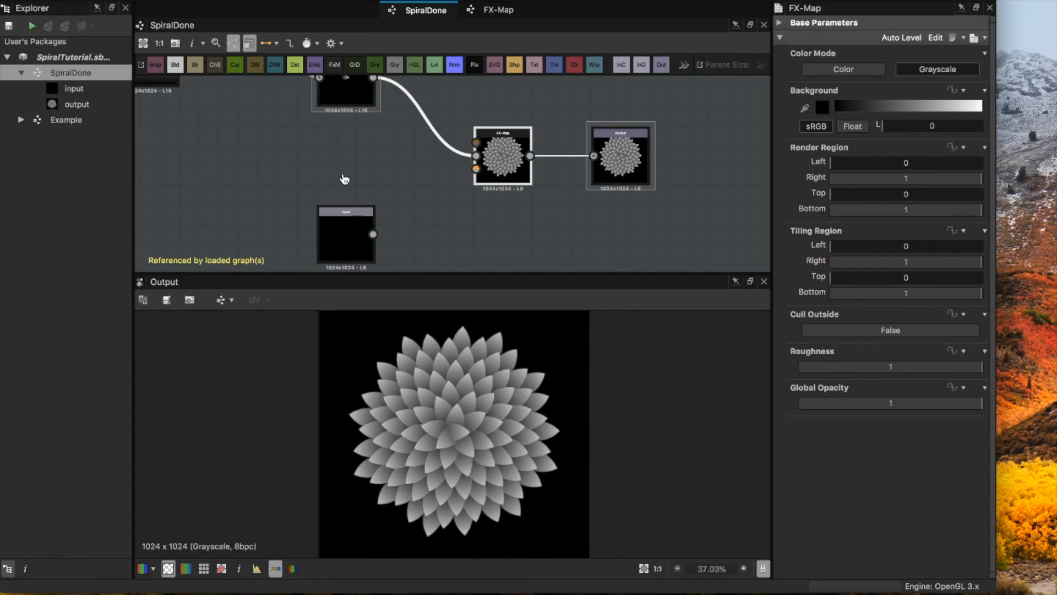
Step: Switch to the browser and read the Wikipedia Fibonacci number article down to the Vogel's model formula under In nature
key(super+Tab)
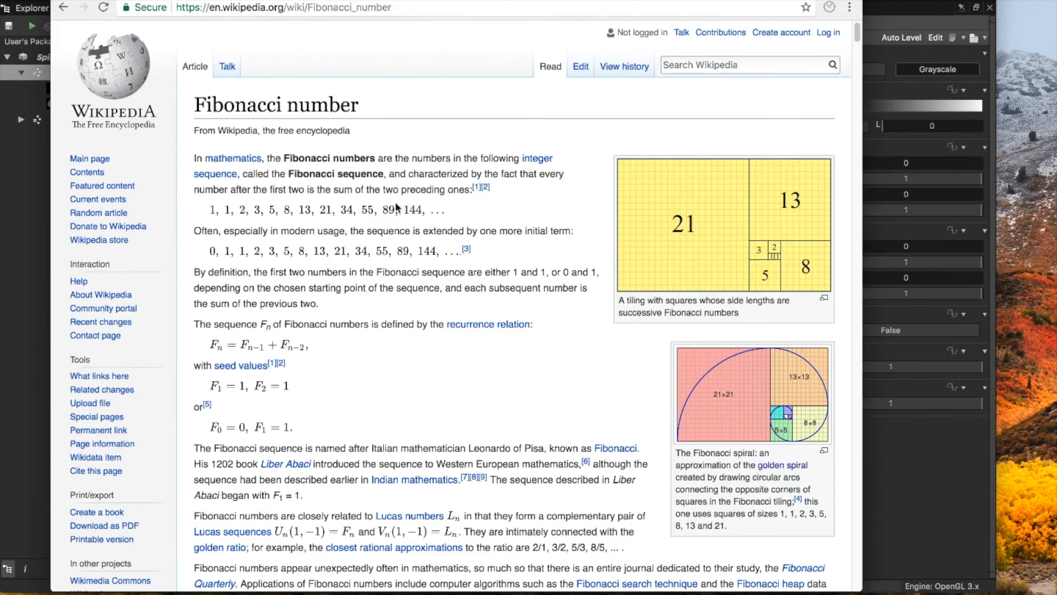
scroll(421, 212, down, 2)
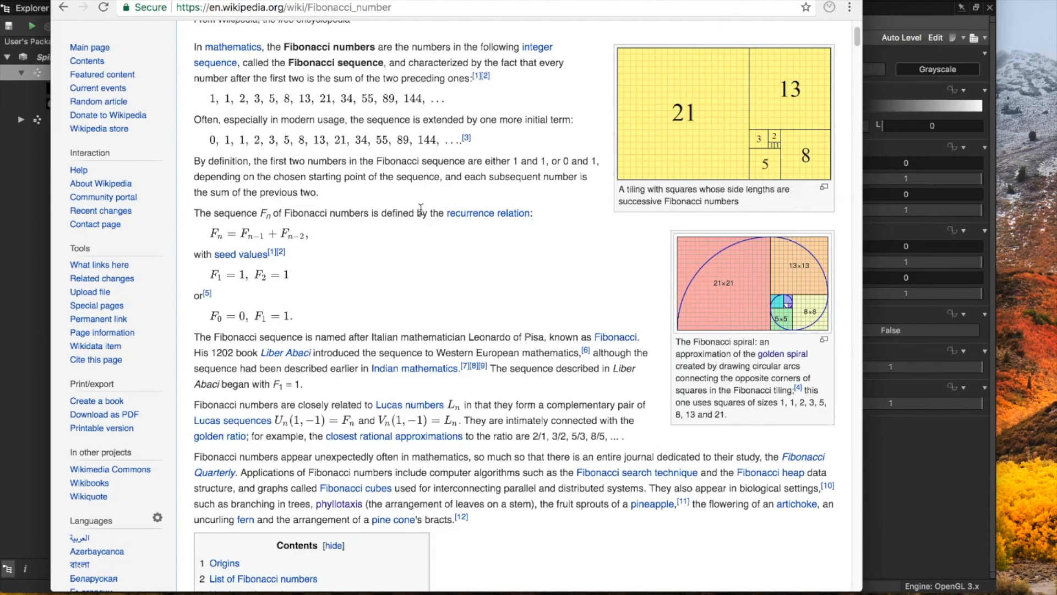
scroll(421, 209, down, 8)
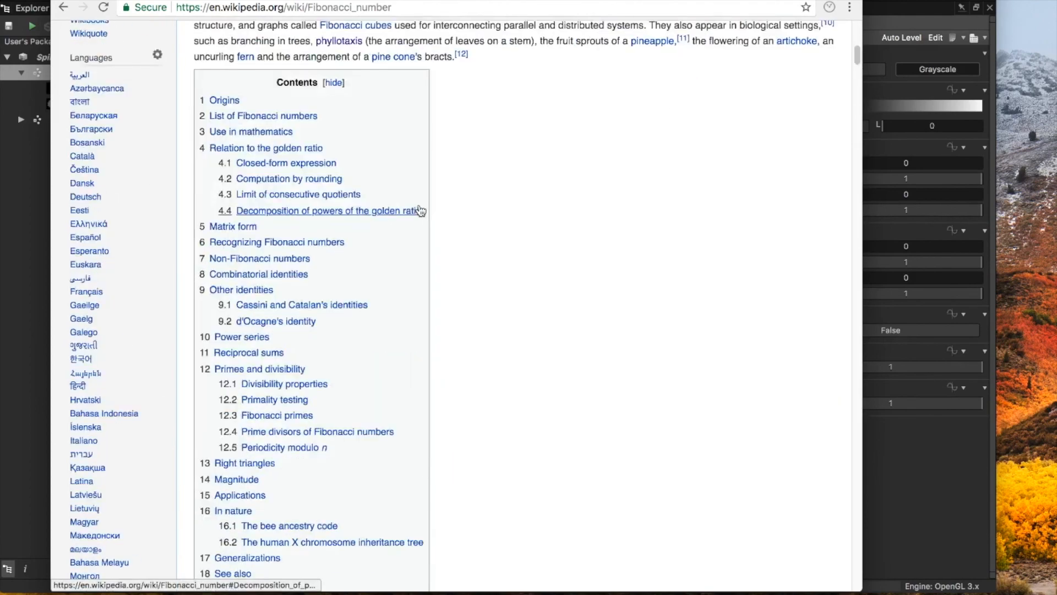
scroll(419, 208, down, 20)
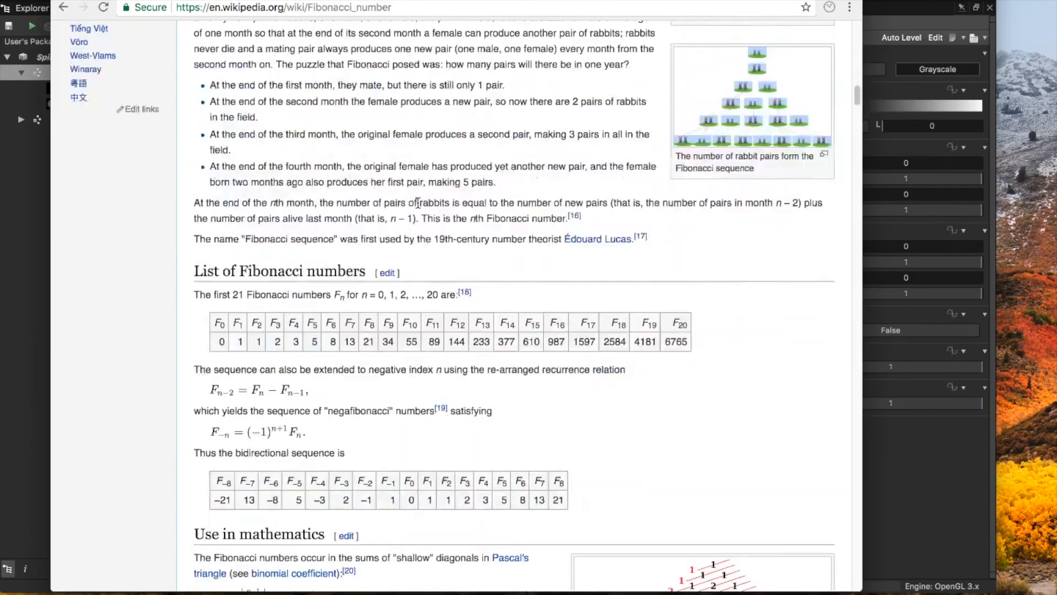
scroll(417, 206, down, 20)
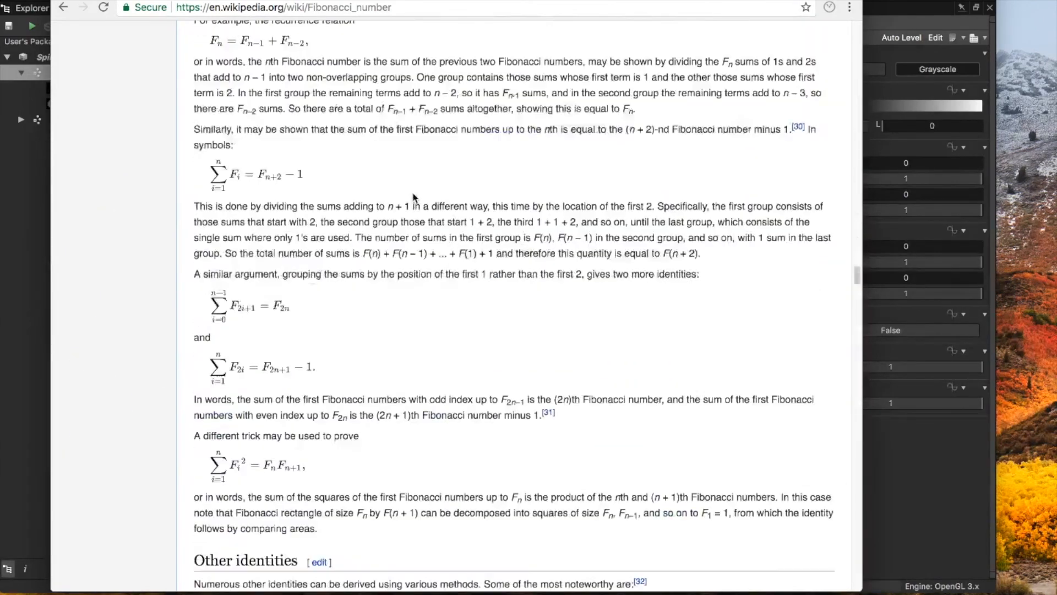
scroll(410, 200, down, 8)
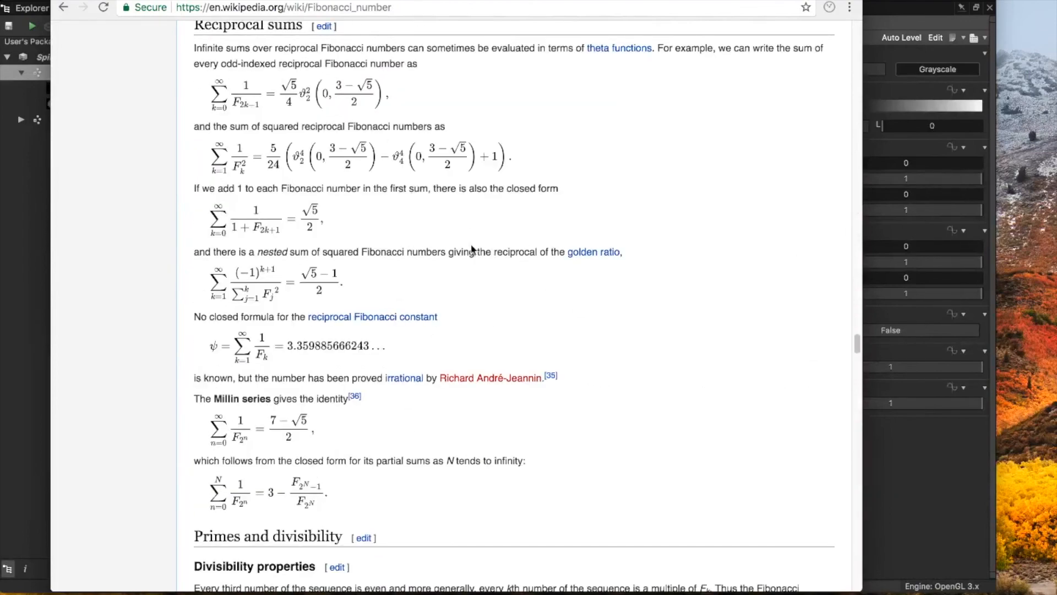
scroll(484, 247, down, 20)
scroll(491, 253, down, 20)
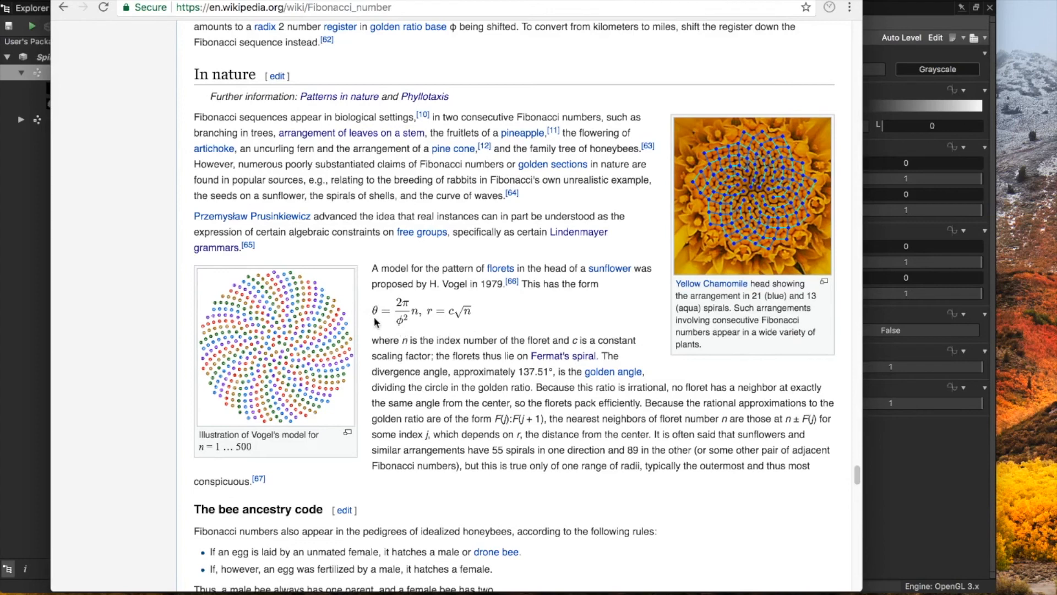
Step: Examine the Vogel's model sunflower illustration at full size, then return to the Fibonacci number article
click(268, 346)
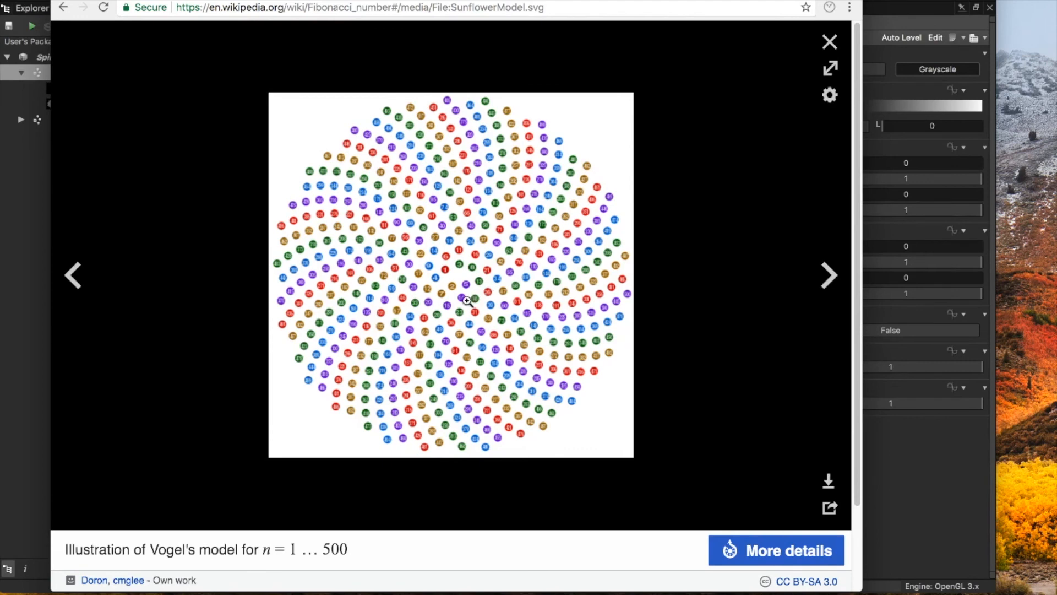
click(830, 41)
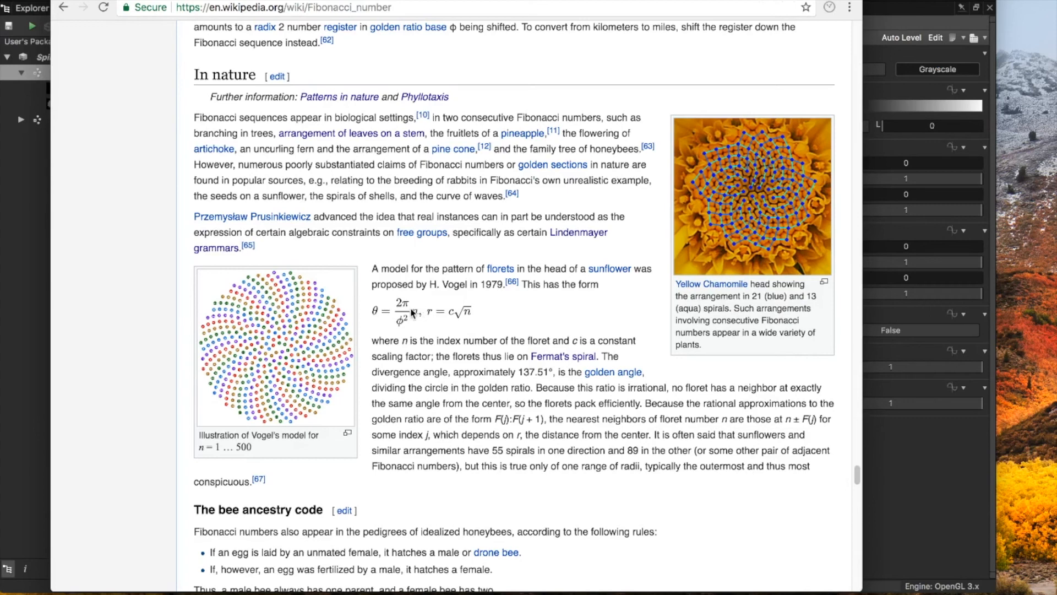
click(295, 351)
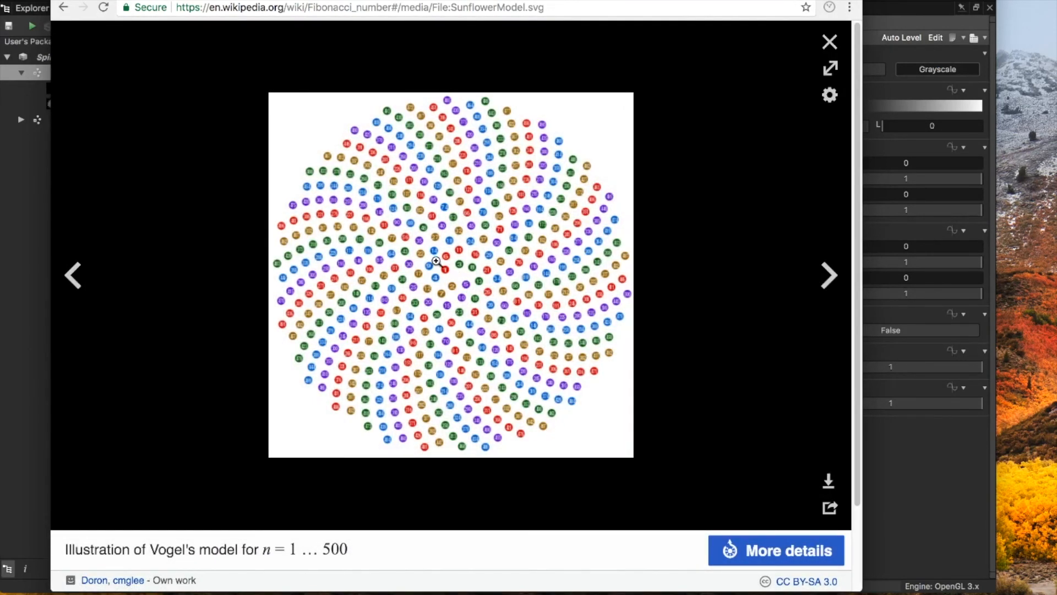
click(507, 211)
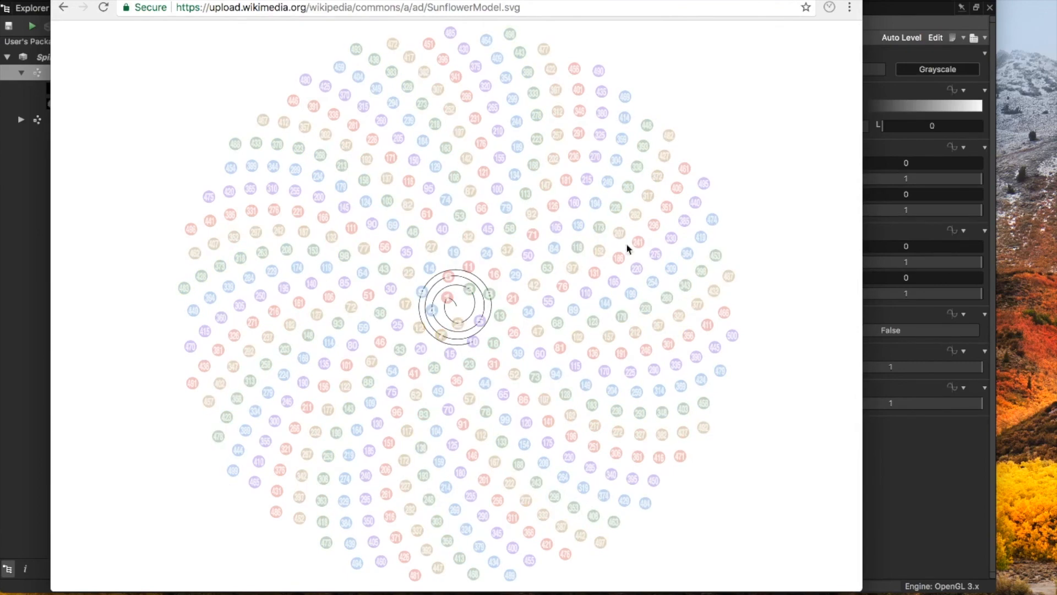
click(67, 9)
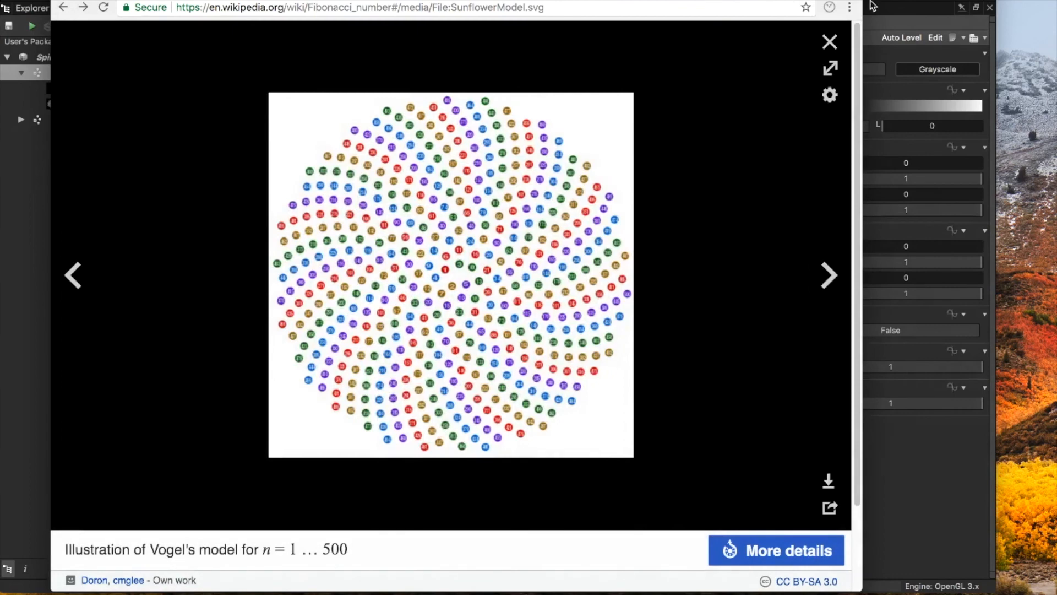
click(64, 7)
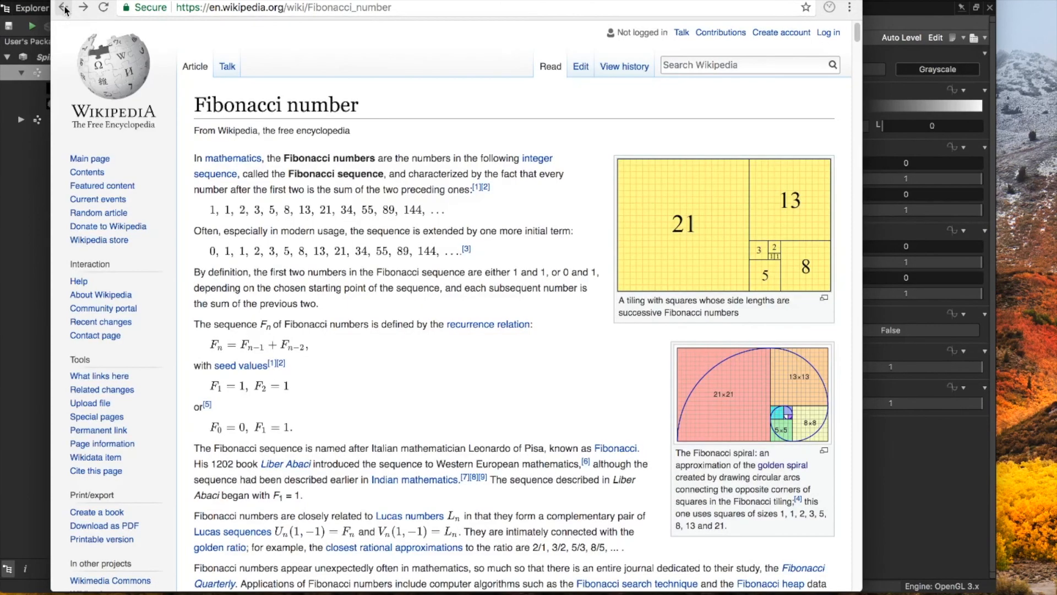
Step: Switch back to Substance Designer and close the FX-Map graph view
key(super+Tab)
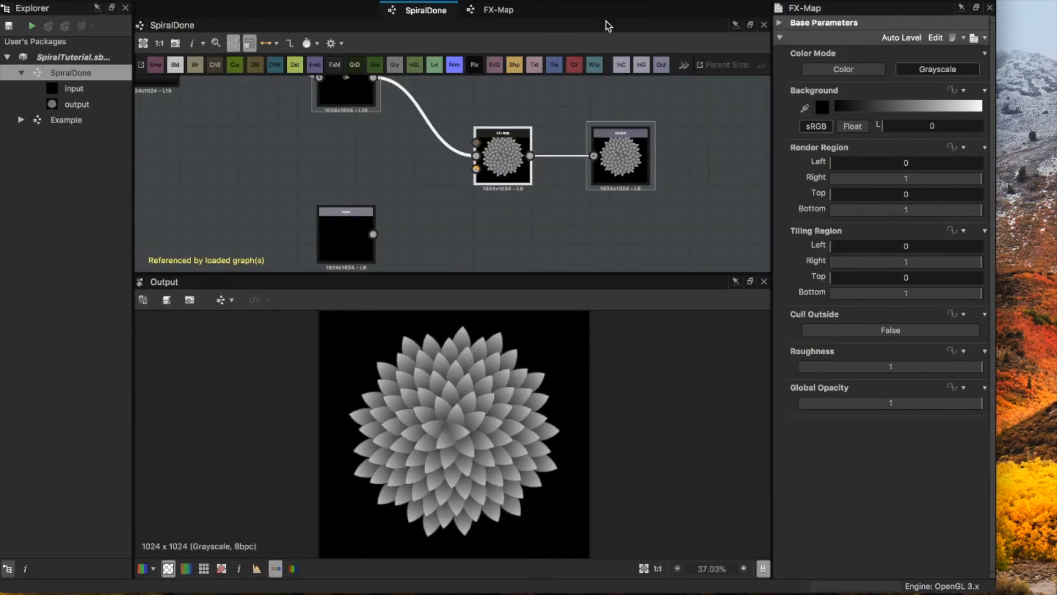
click(515, 11)
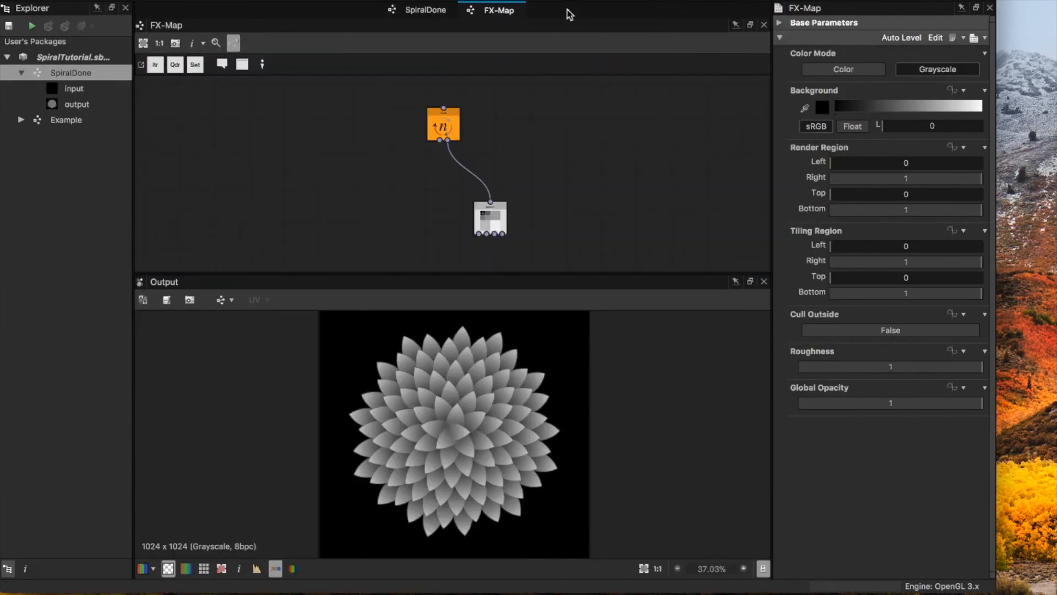
click(764, 26)
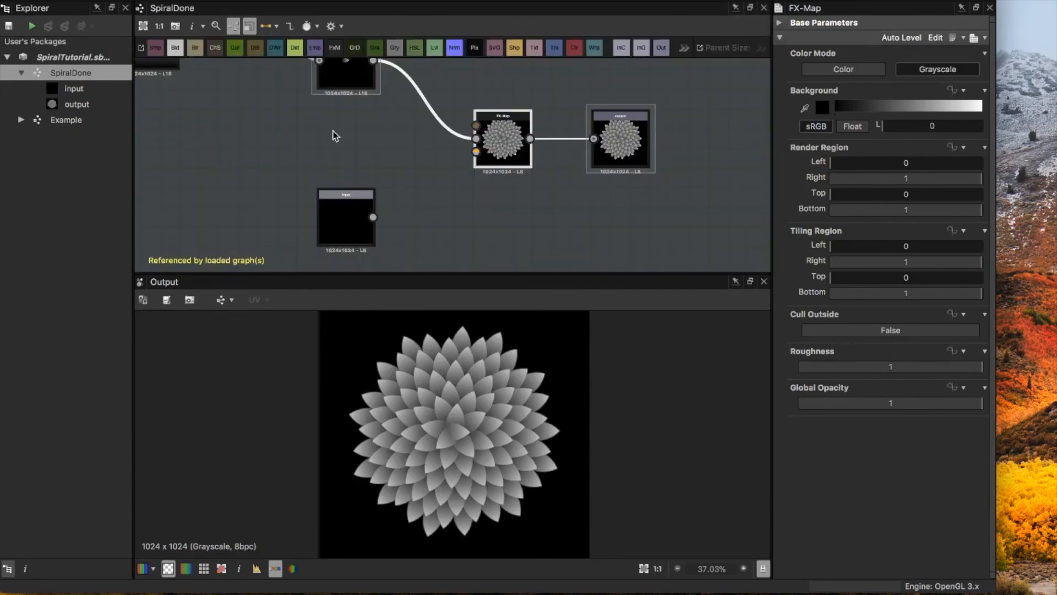
Step: Create an empty 1024 px Substance graph named Spiral in the SpiralTutorial package and close the 3D View window
right_click(73, 56)
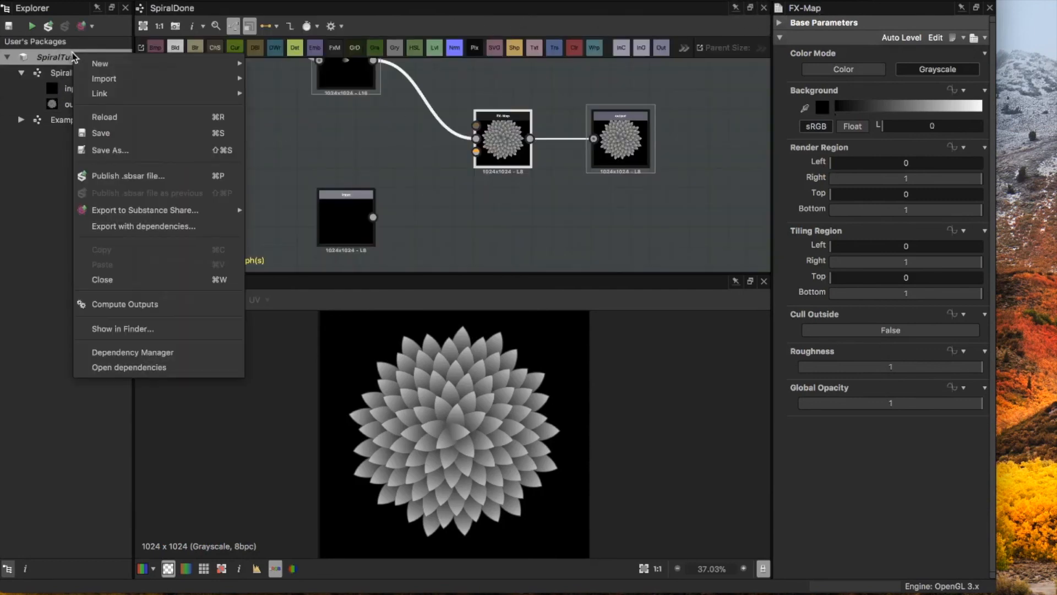
mouse_move(113, 62)
click(317, 70)
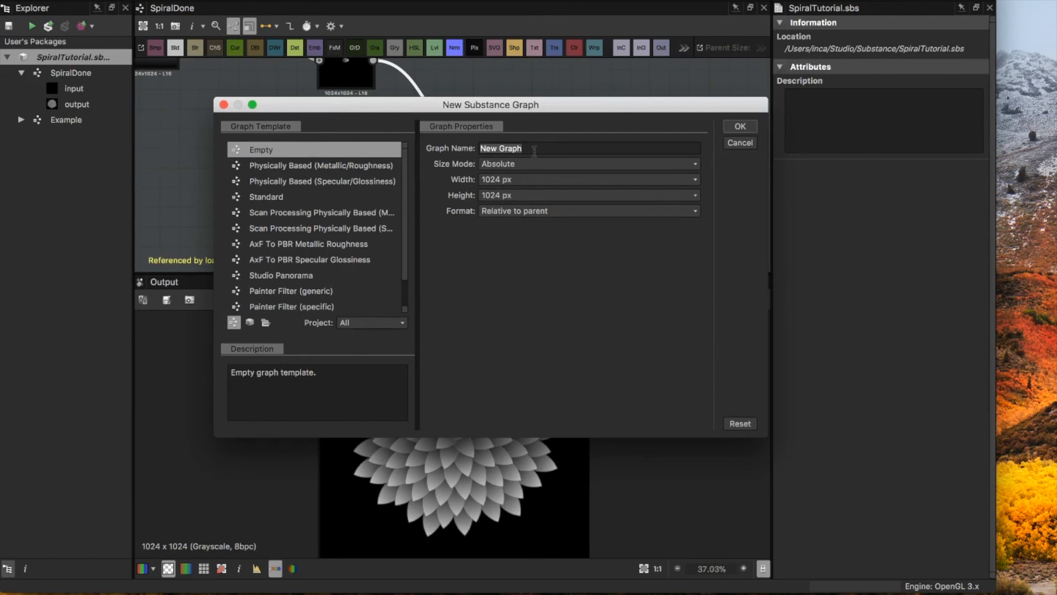
text(S)
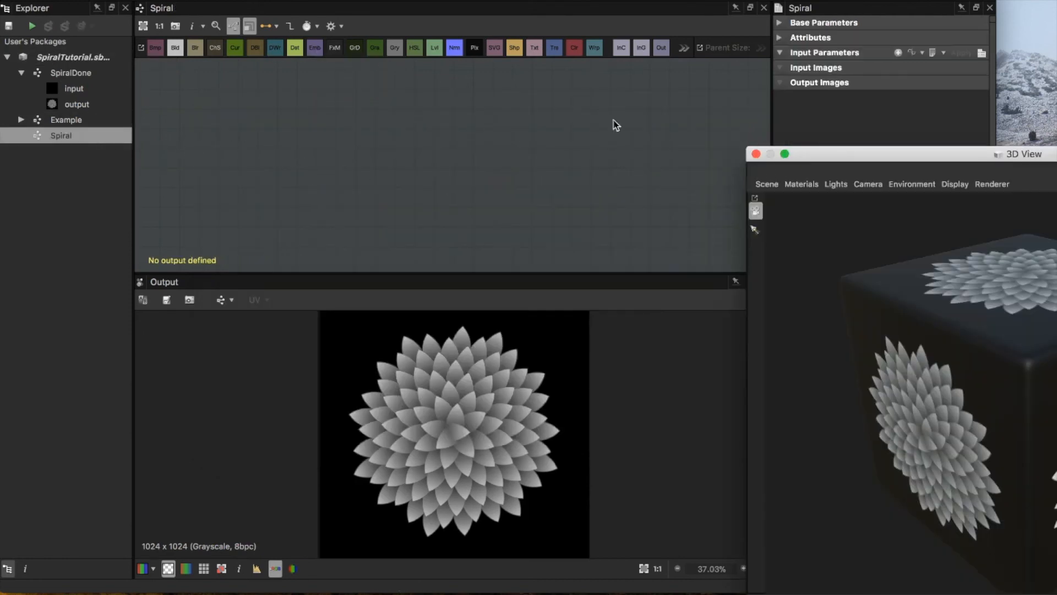
click(756, 154)
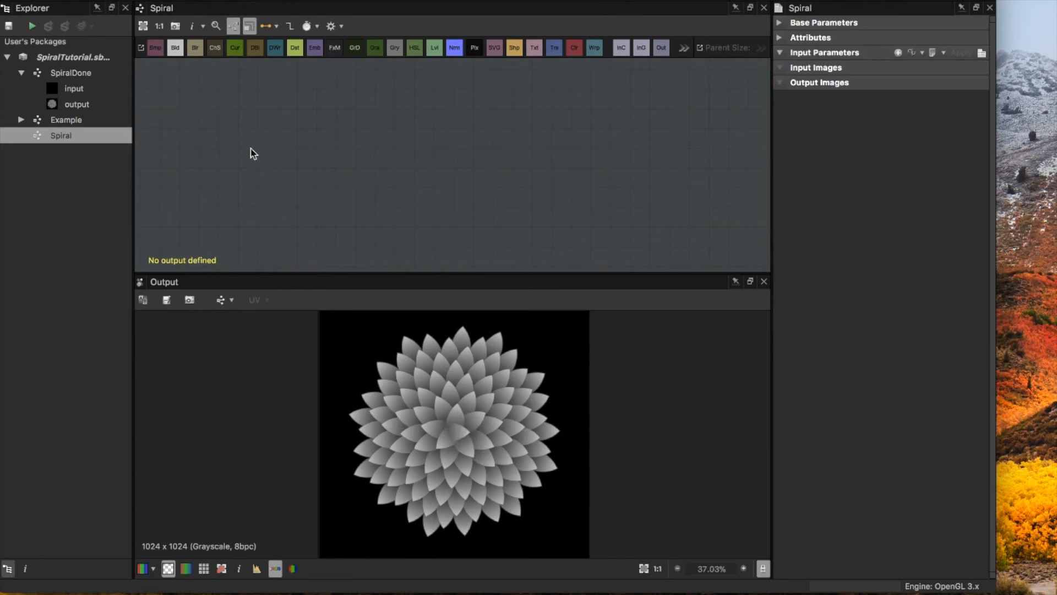
Step: Add a Shape node to the empty Spiral graph
key(space)
text(sha)
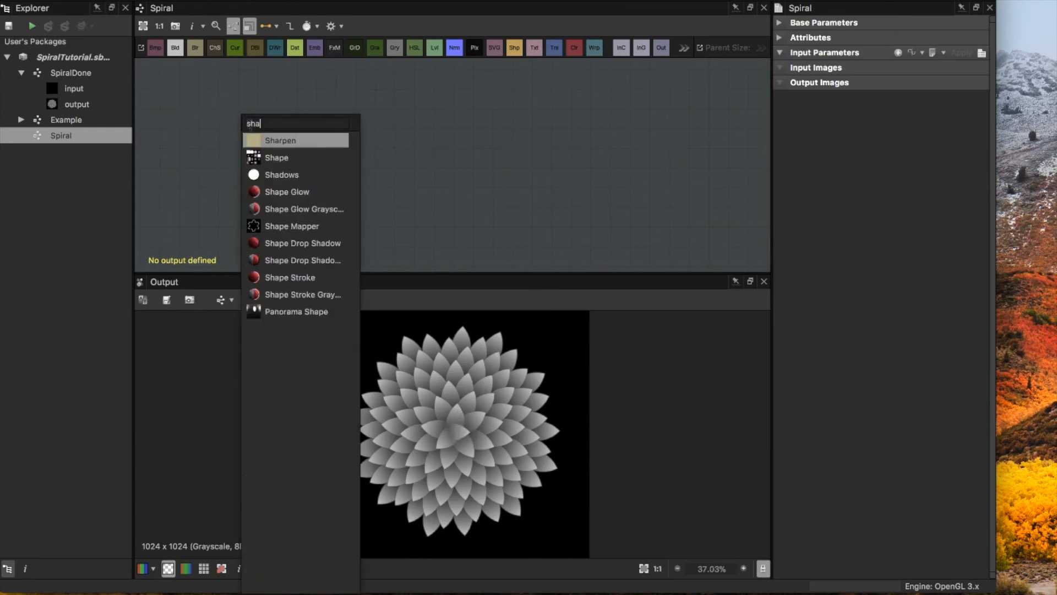
click(282, 157)
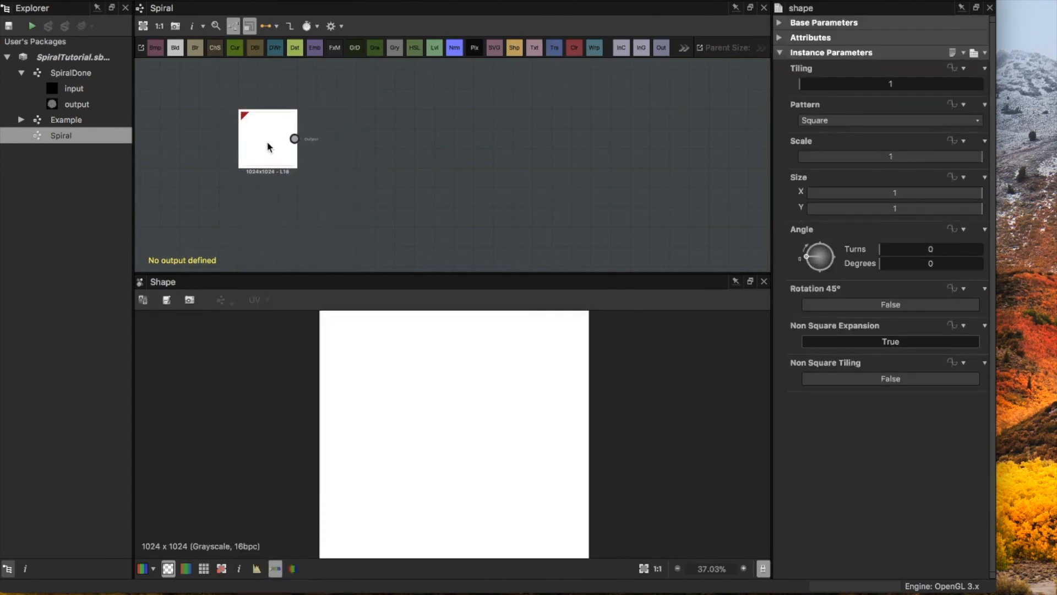
Step: Set the Shape node's pattern to Paraboloid and its size to X 0.6 and Y 0.8
click(876, 121)
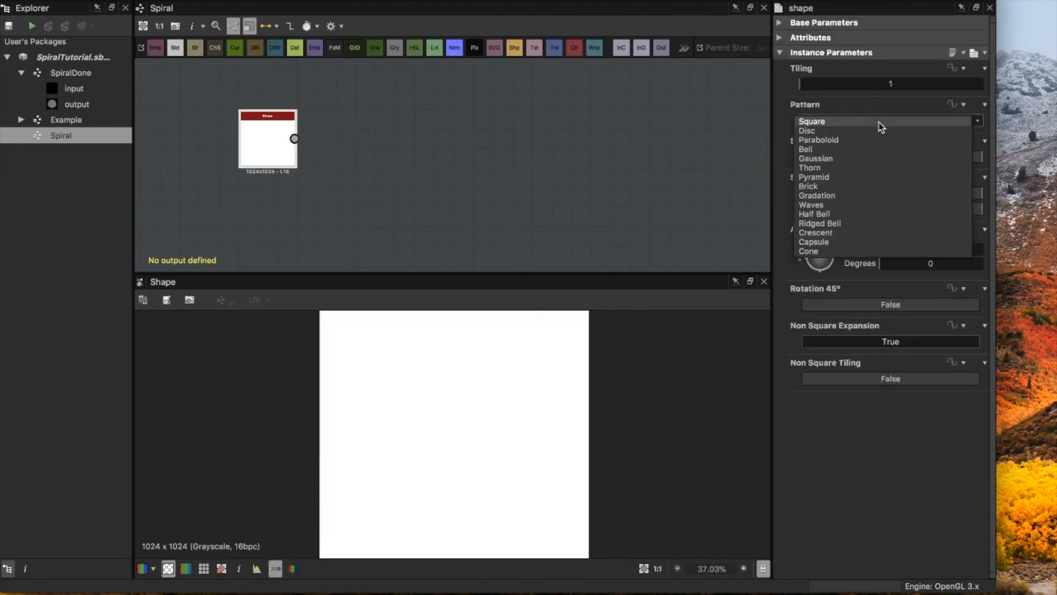
click(857, 141)
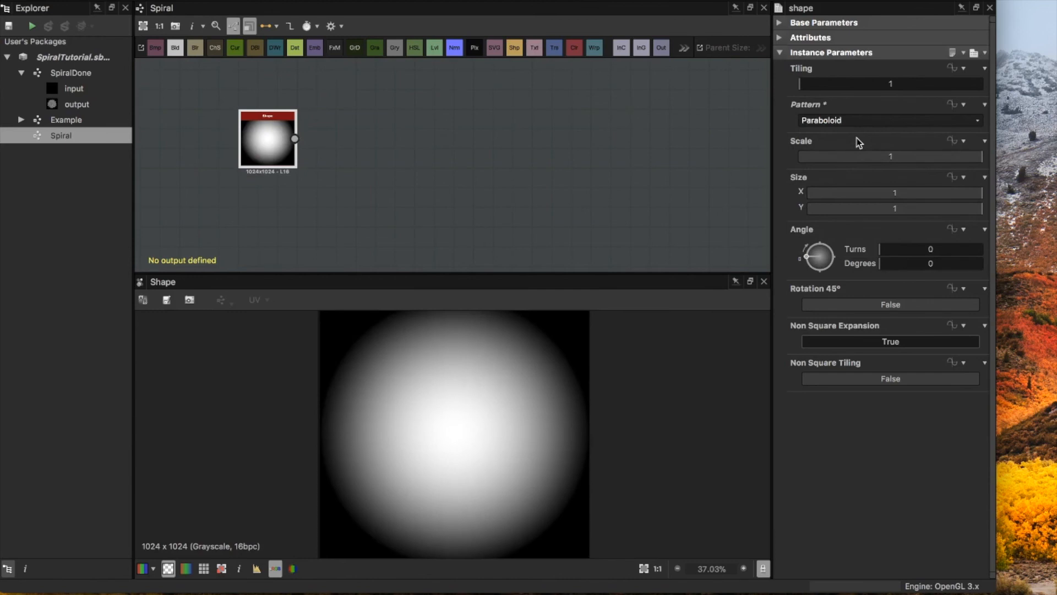
mouse_move(948, 194)
mouse_down()
mouse_move(913, 197)
mouse_move(947, 213)
mouse_up()
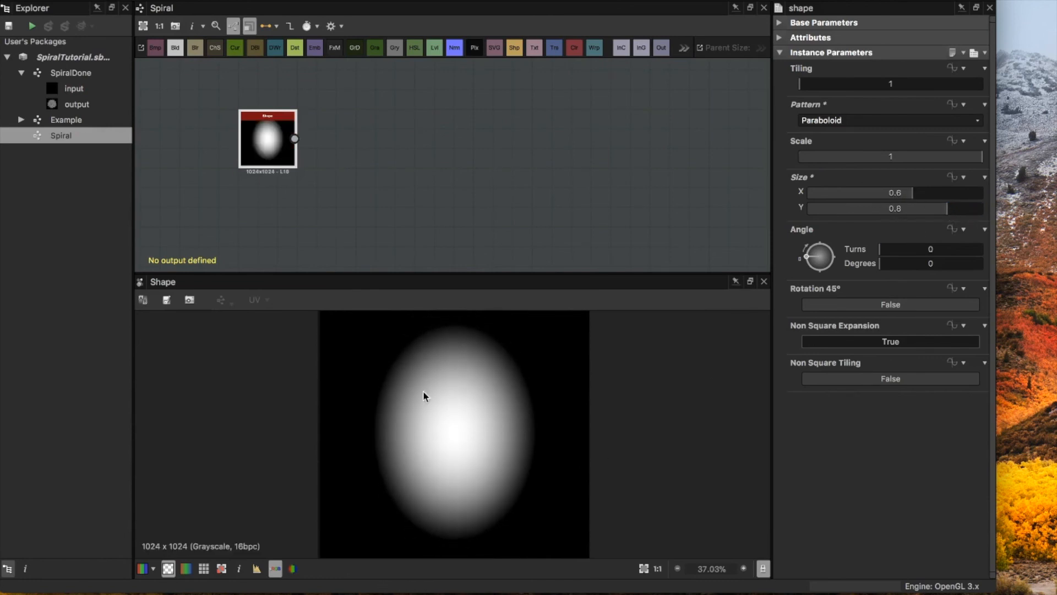
scroll(427, 395, down, 2)
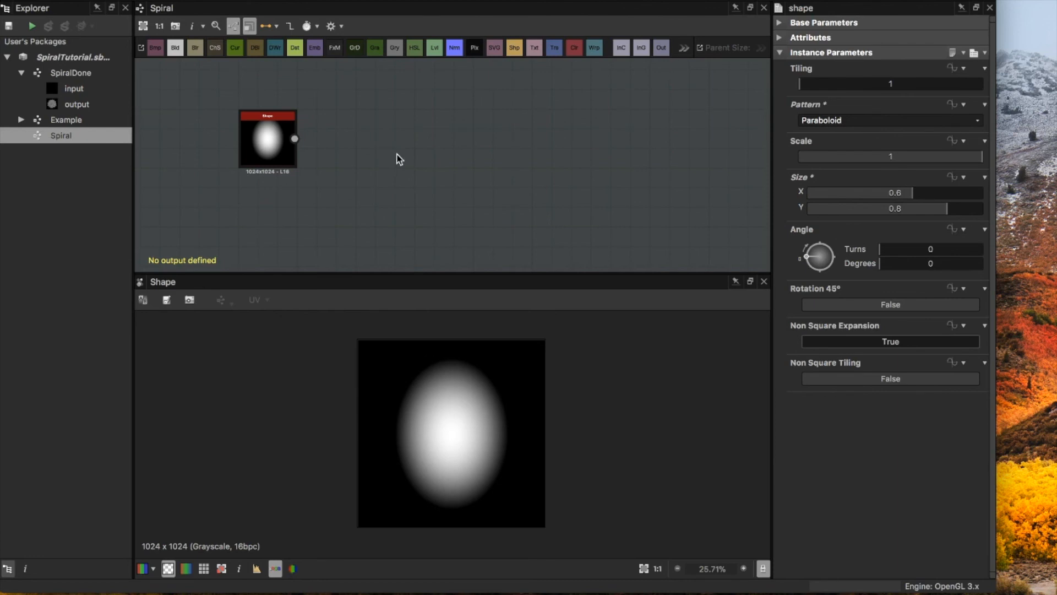
Step: Add a Skew Grayscale node fed by the Shape node and set its horizontal skew amount to 0.18
key(space)
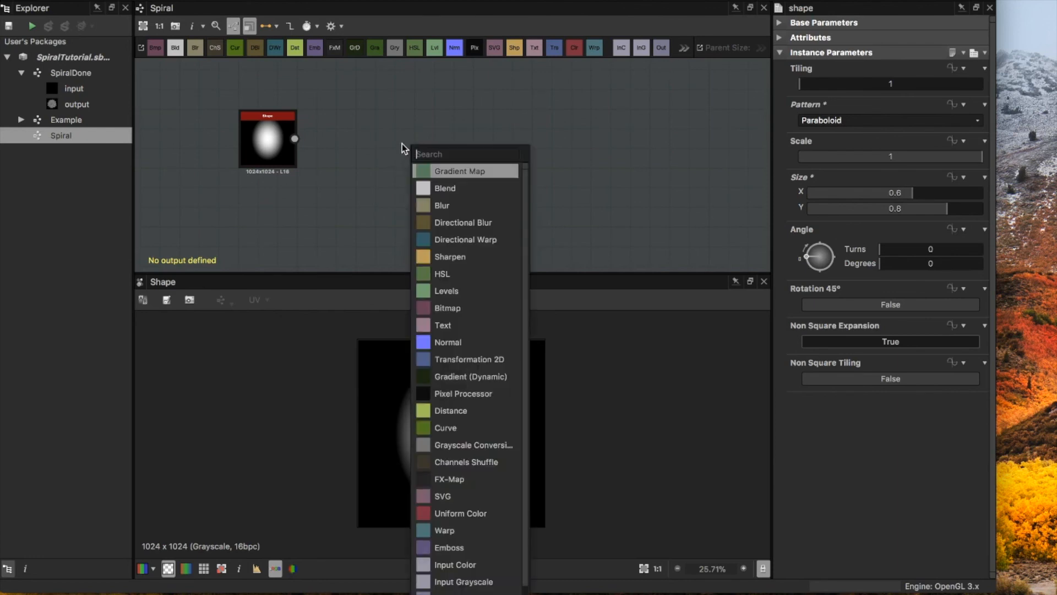
text(sk)
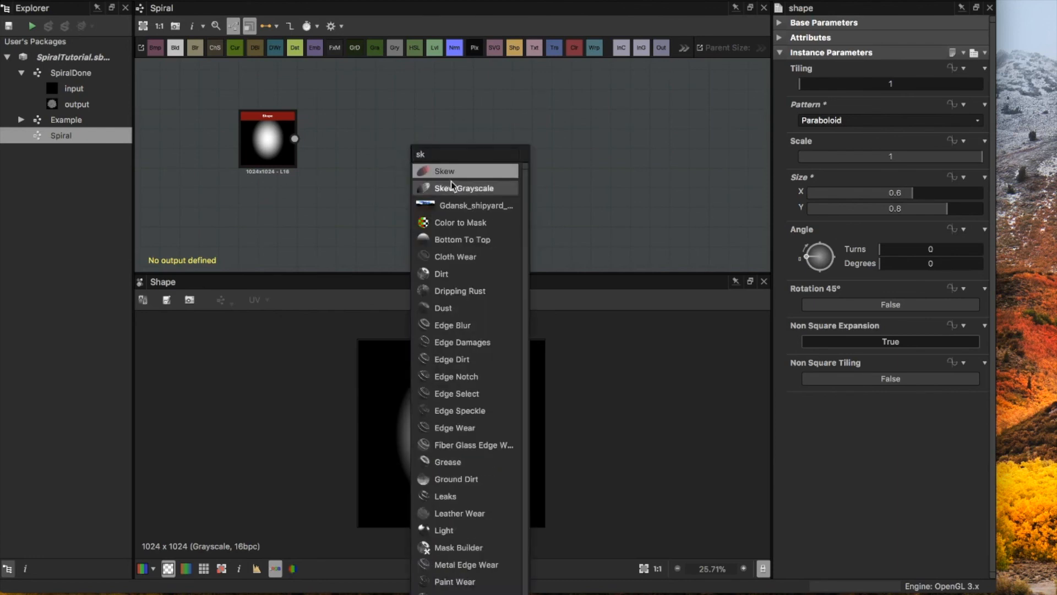
click(457, 189)
drag(417, 150, 362, 138)
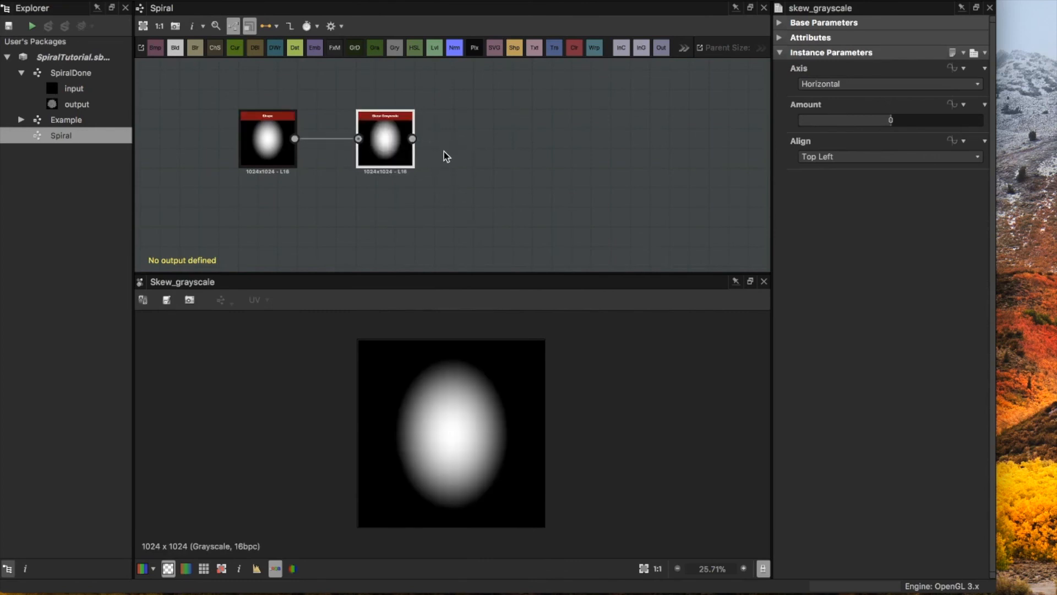
drag(893, 122, 906, 119)
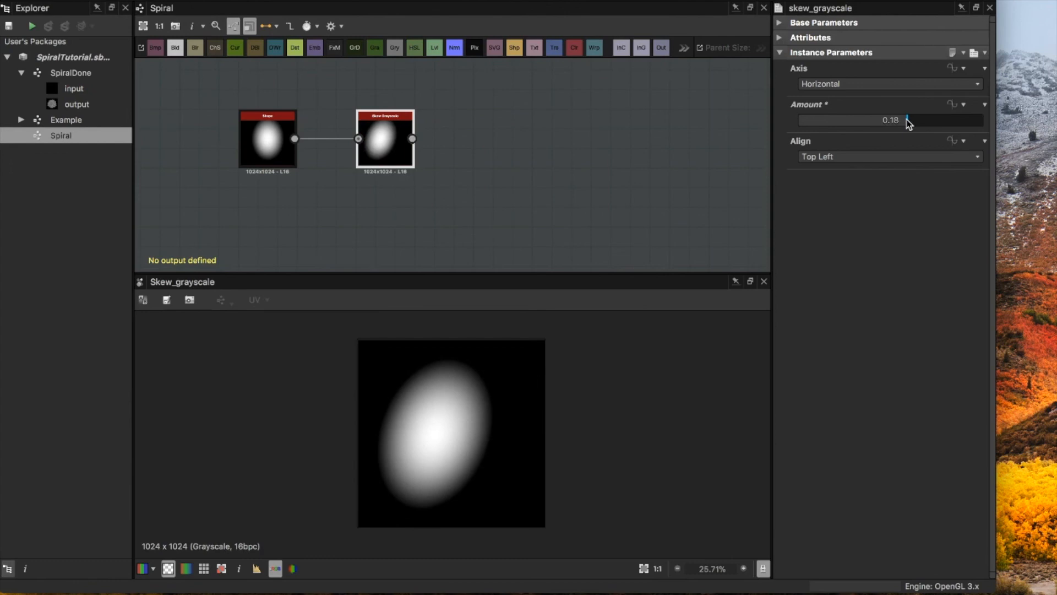
Step: Add a Mirror Grayscale node and feed it with the Skew Grayscale output
click(526, 145)
key(space)
text(mi)
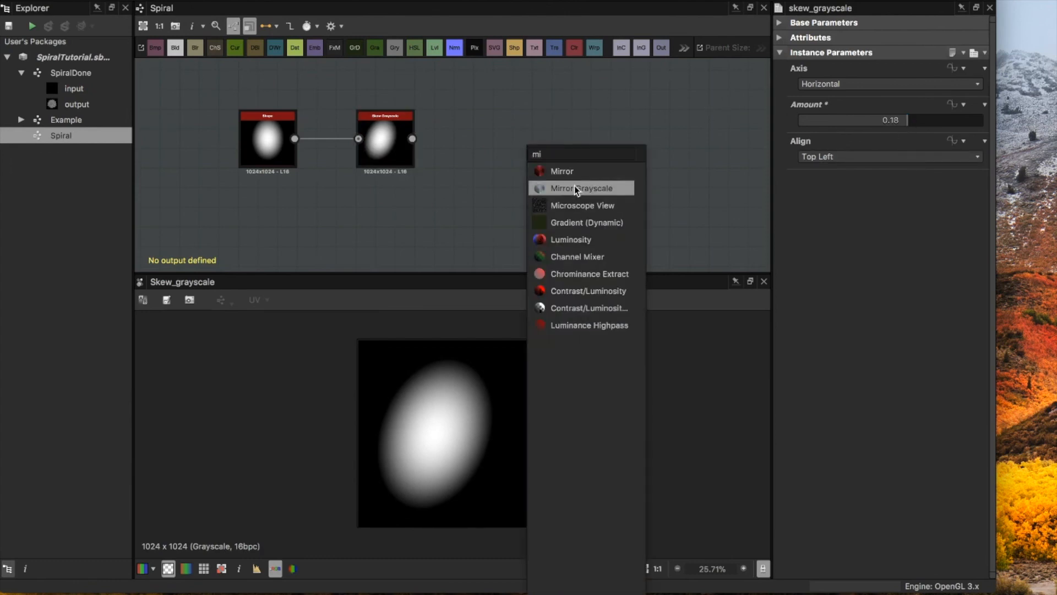
click(573, 187)
drag(526, 149, 507, 149)
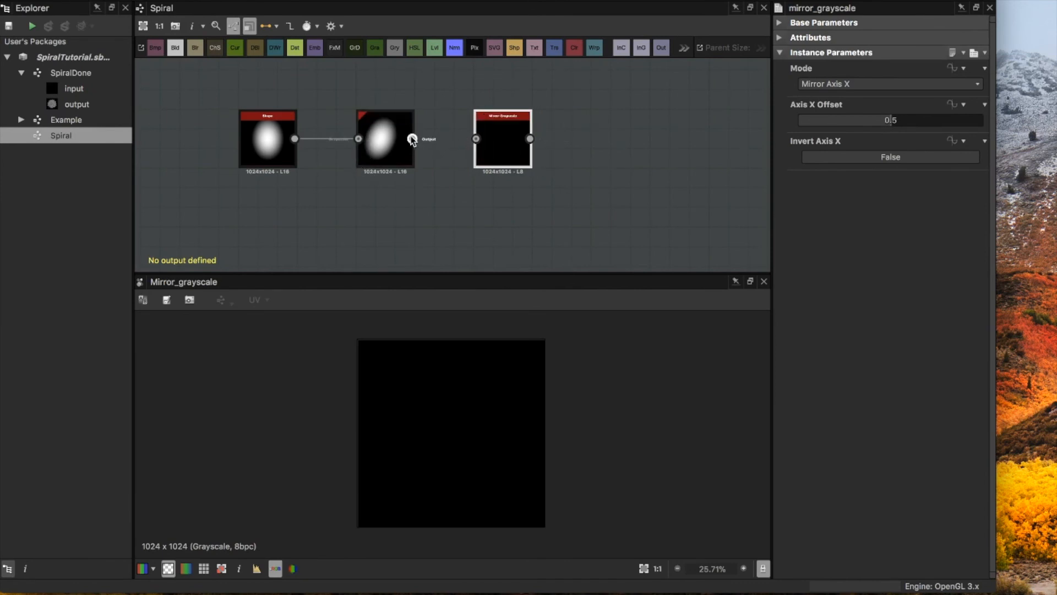
drag(413, 138, 477, 141)
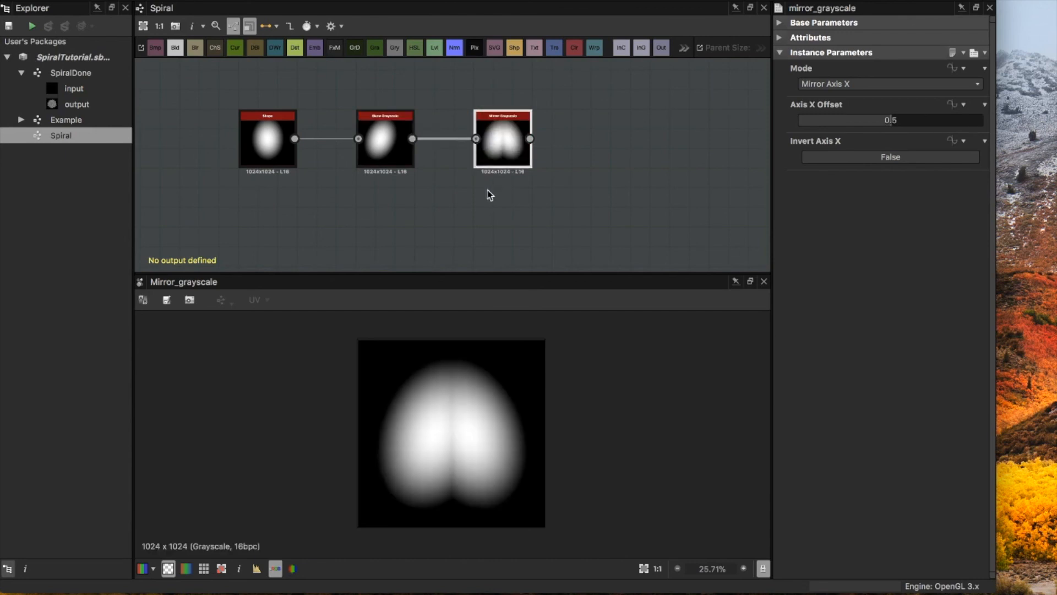
Step: Set the Skew Grayscale node's alignment to Bottom Right and its amount to 0.16
click(382, 142)
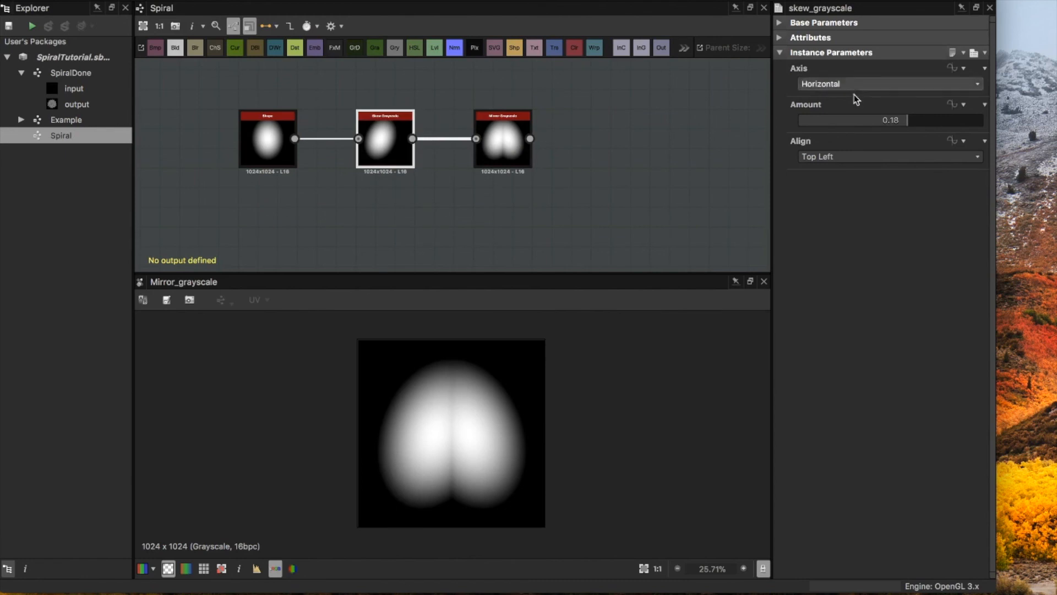
click(874, 157)
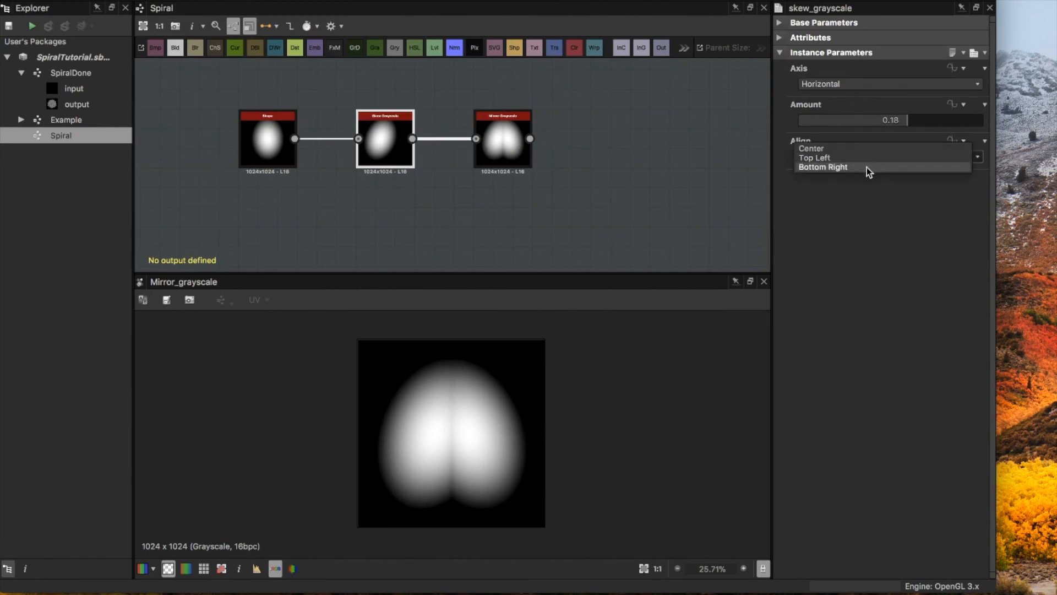
click(866, 167)
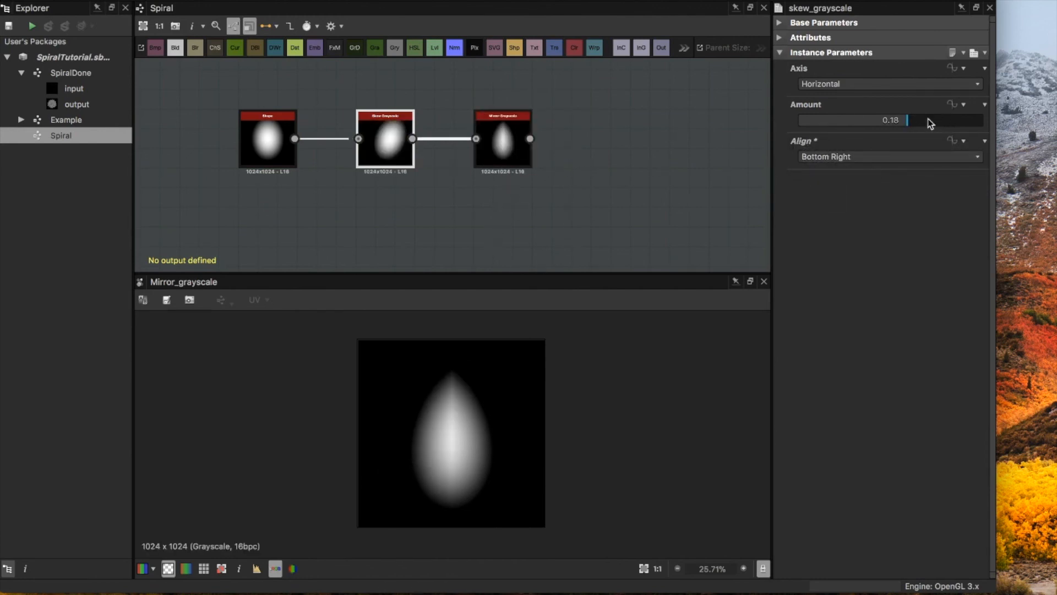
drag(906, 120, 905, 120)
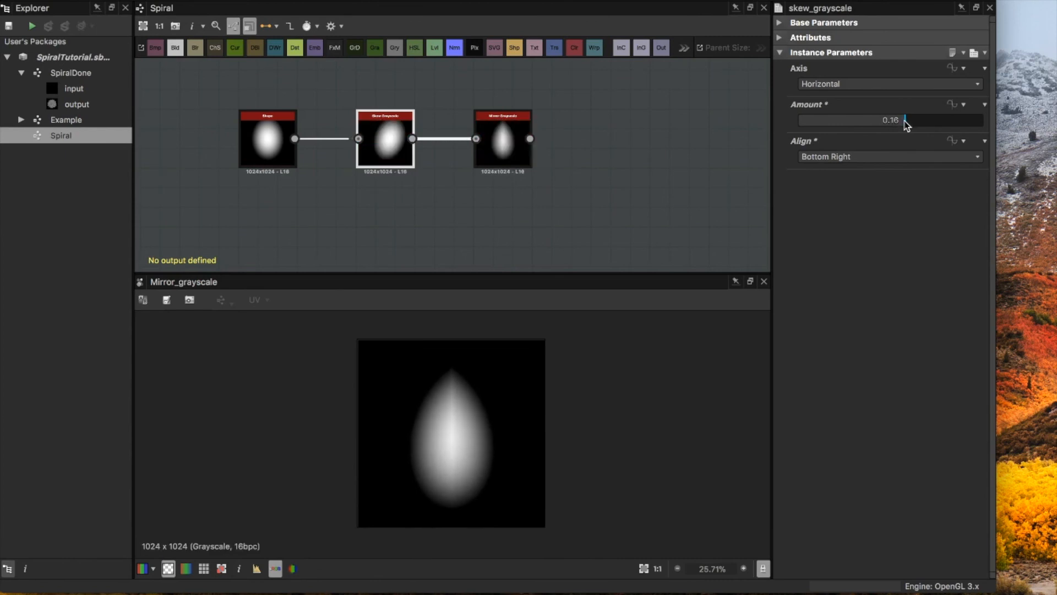
Step: Add a Levels node after Mirror Grayscale and connect the mirrored shape to its input
click(611, 137)
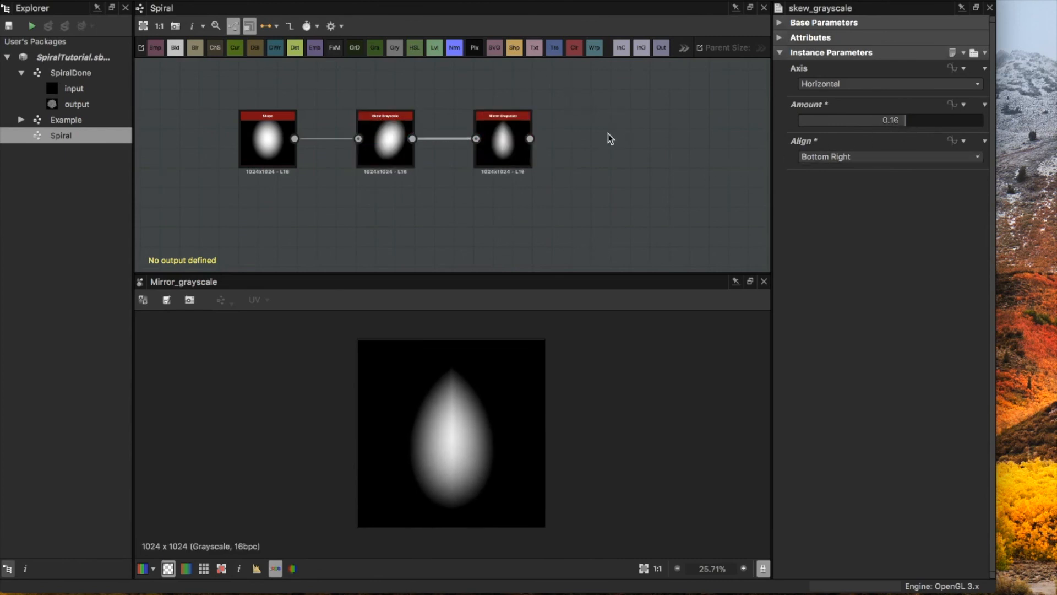
key(space)
text(l)
click(637, 158)
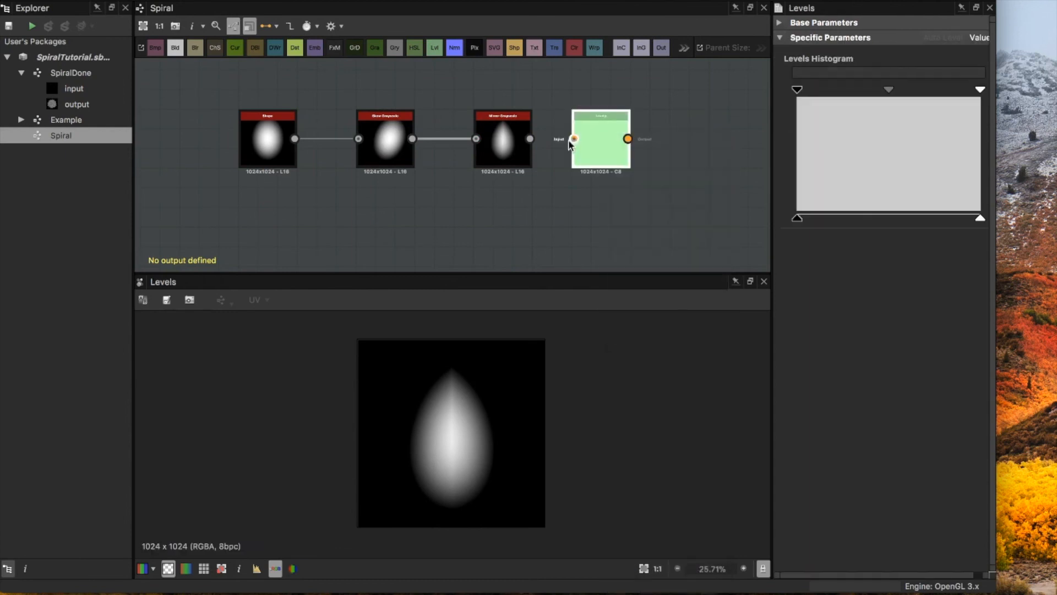
drag(530, 139, 631, 141)
Step: Lower the Levels node's input white point to about a fifth of the range for a solid white petal
drag(980, 89, 845, 93)
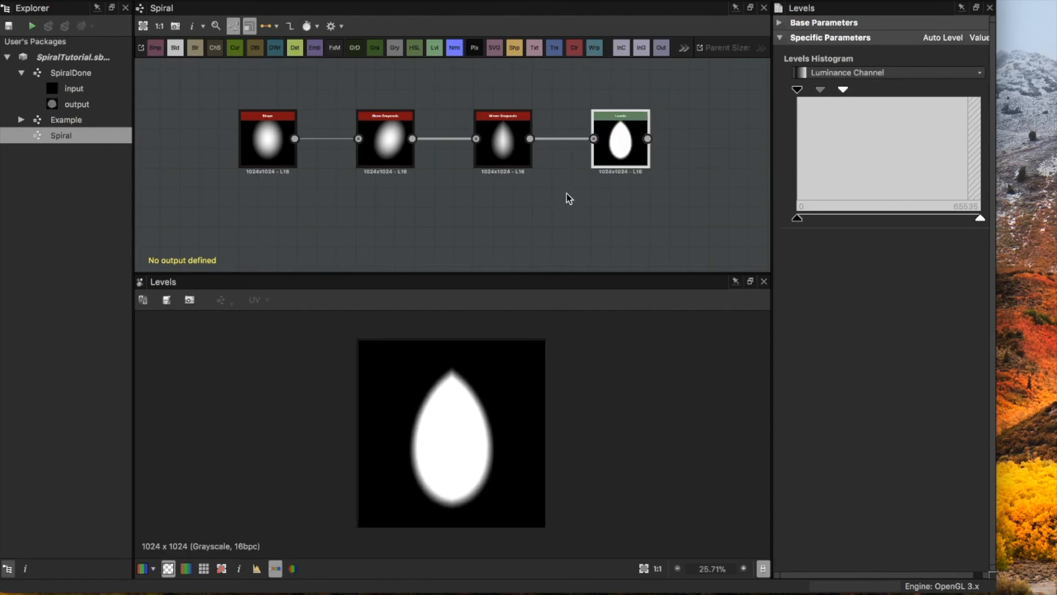
scroll(510, 184, down, 2)
scroll(527, 185, down, 1)
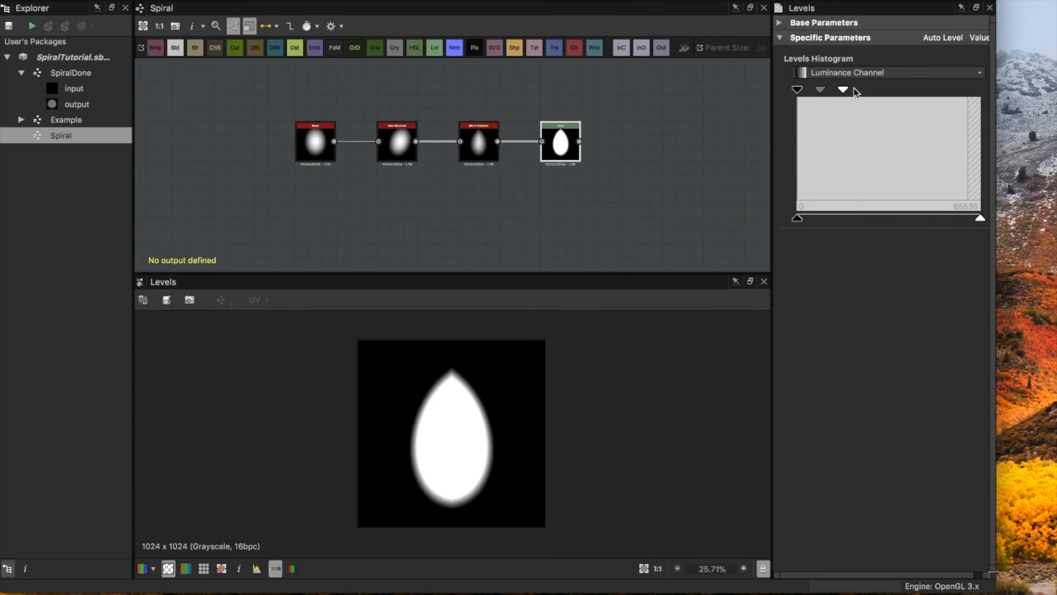
drag(843, 90, 836, 92)
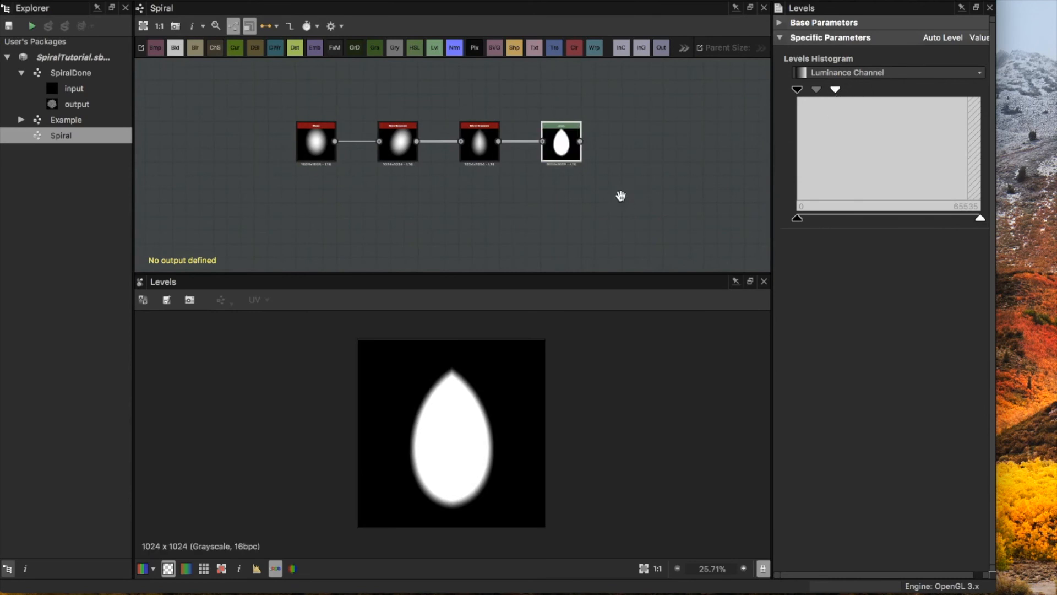
Step: Add a Transformation 2D node below and after Levels and feed it with the Levels output
middle_drag(622, 200, 535, 150)
drag(618, 271, 609, 317)
middle_drag(558, 164, 553, 164)
scroll(553, 164, down, 3)
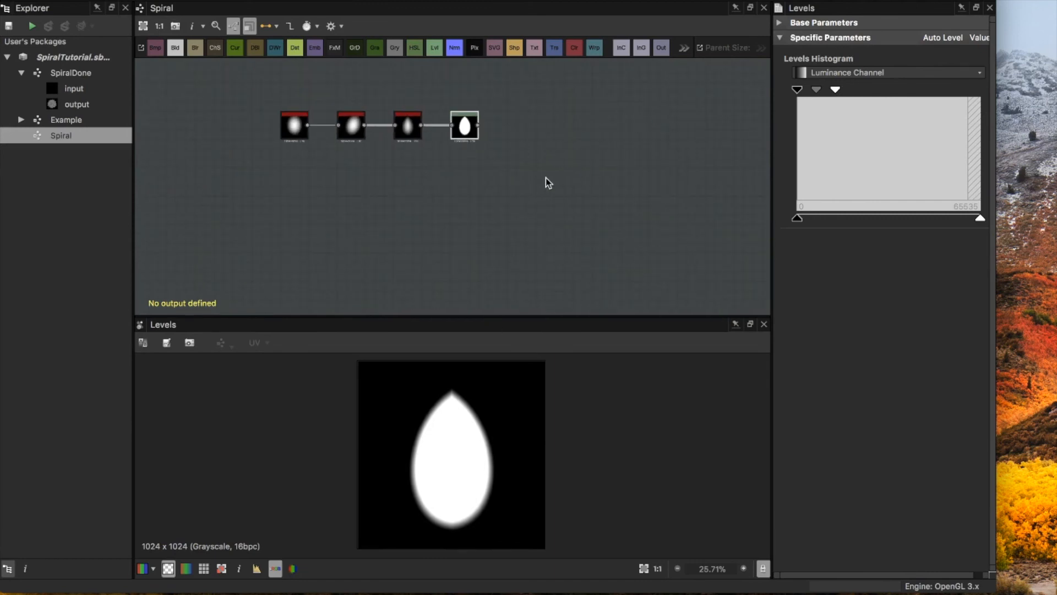
click(534, 181)
key(space)
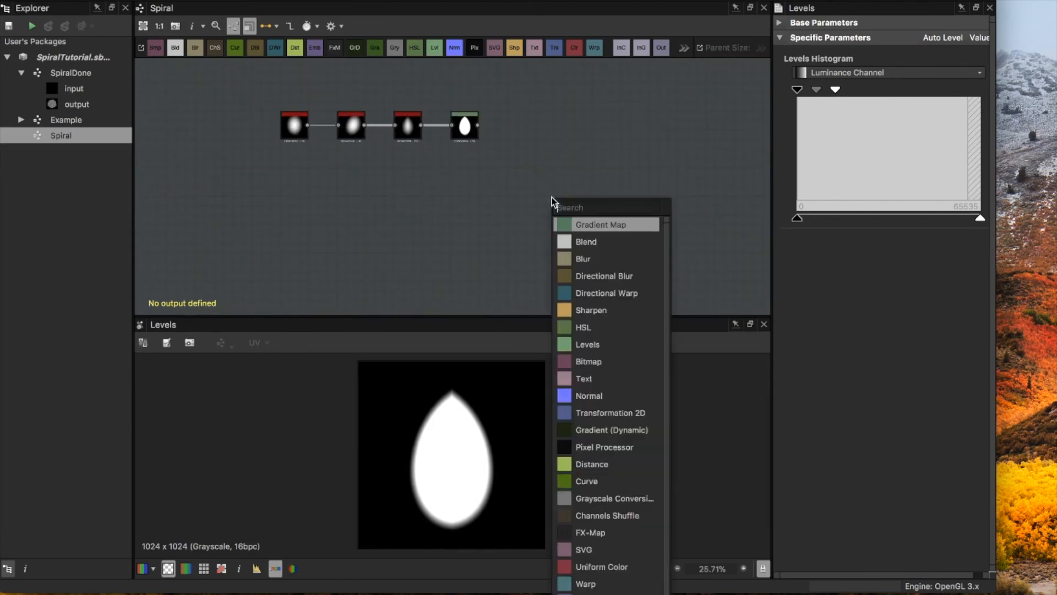
text(tr)
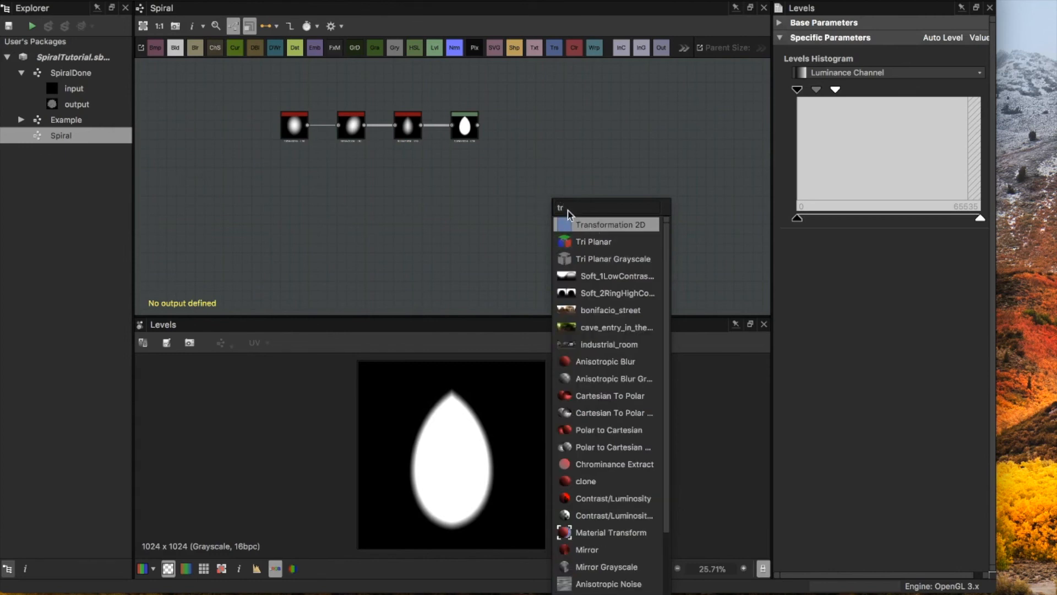
click(572, 222)
mouse_move(552, 216)
mouse_down()
mouse_move(539, 197)
mouse_move(553, 196)
mouse_up()
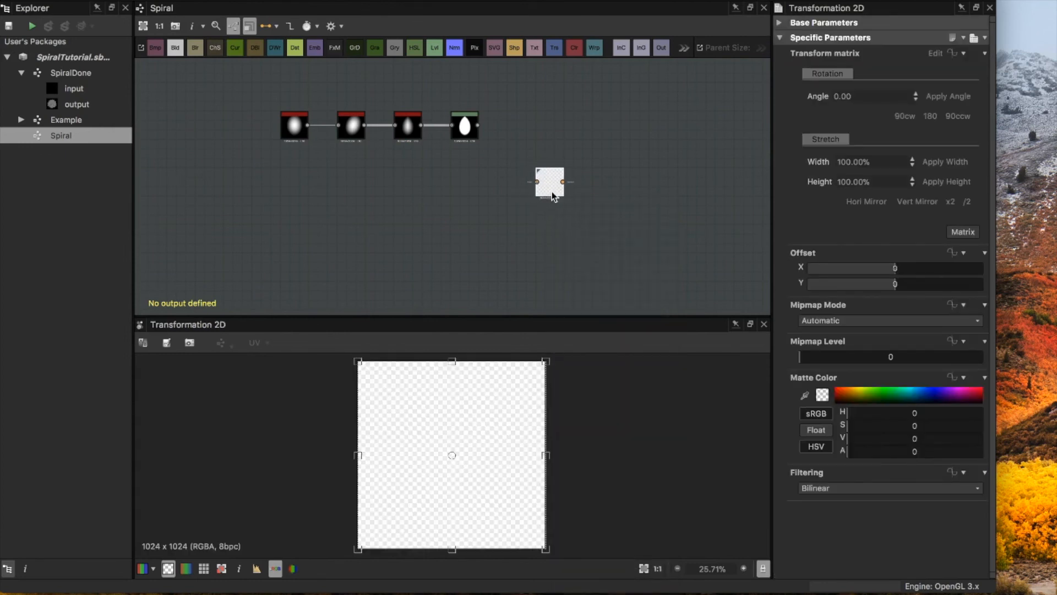
click(481, 124)
drag(506, 147, 542, 183)
click(548, 189)
Step: Scale the petal in the Transformation 2D node to 10% width and 10% height
click(874, 161)
double_click(874, 163)
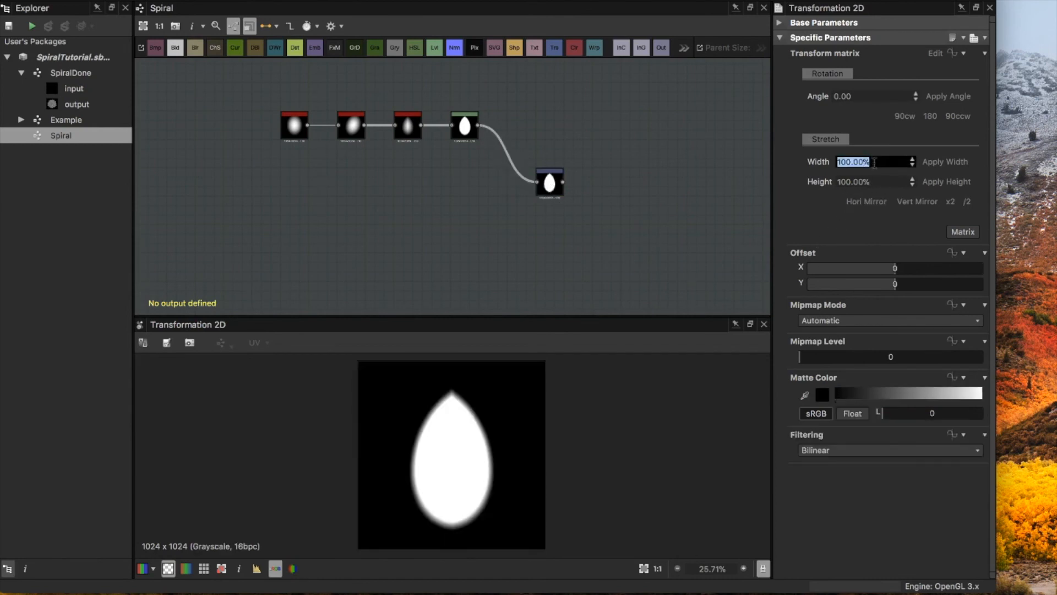
text(10)
key(Return)
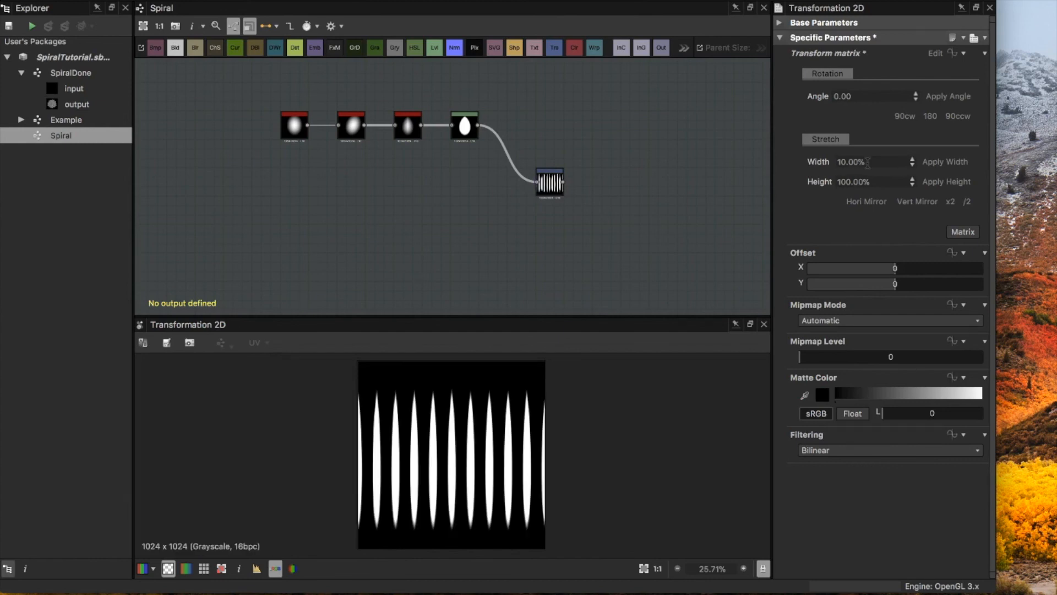
click(872, 178)
text(1)
key(Return)
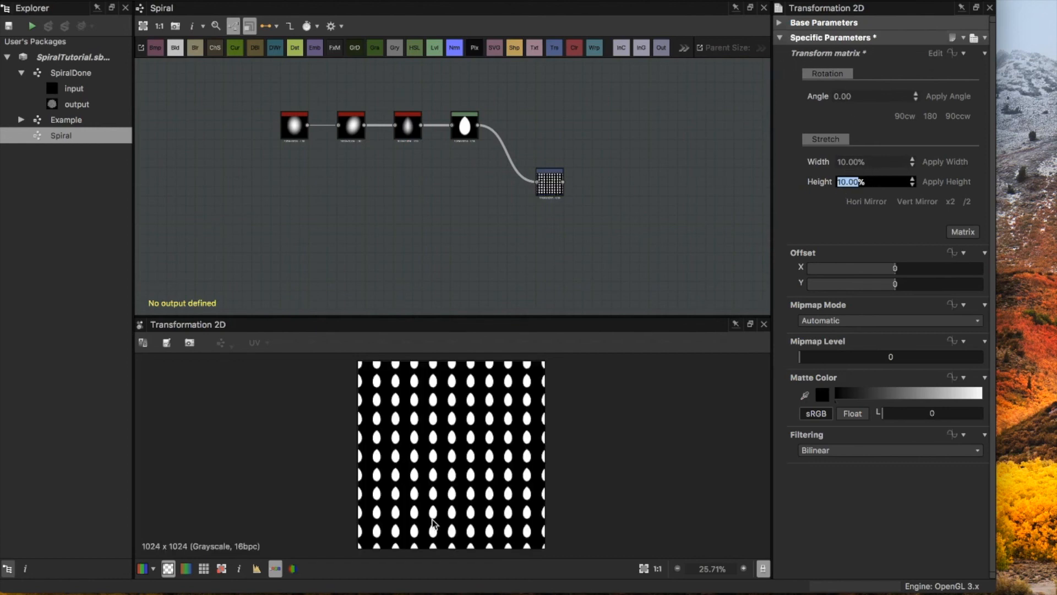
click(466, 480)
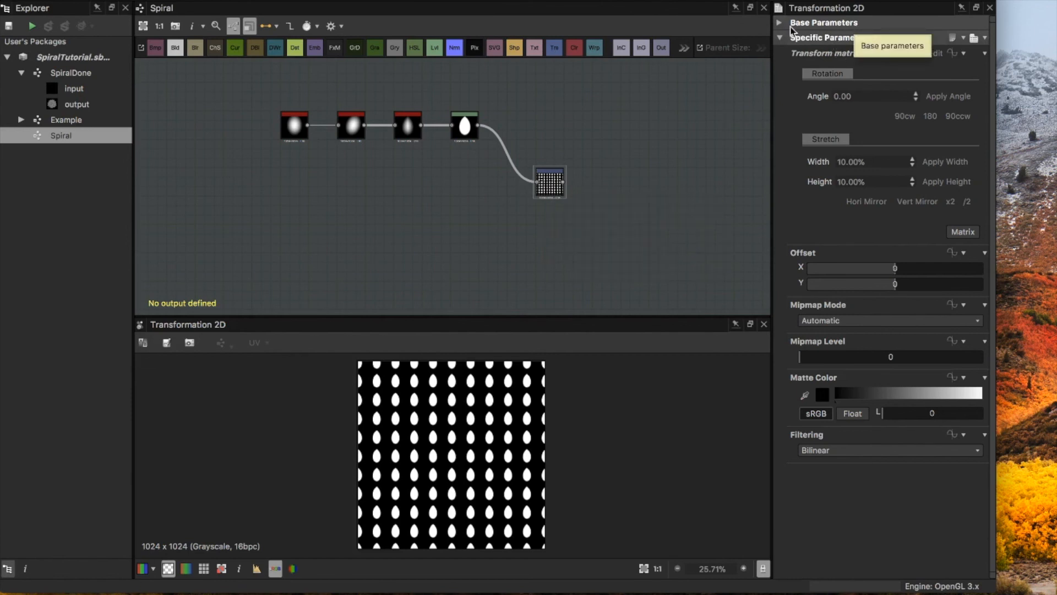
Step: Make the Transformation 2D node's tiling mode absolute with No Tiling, and set its Y offset to 0.5
click(821, 24)
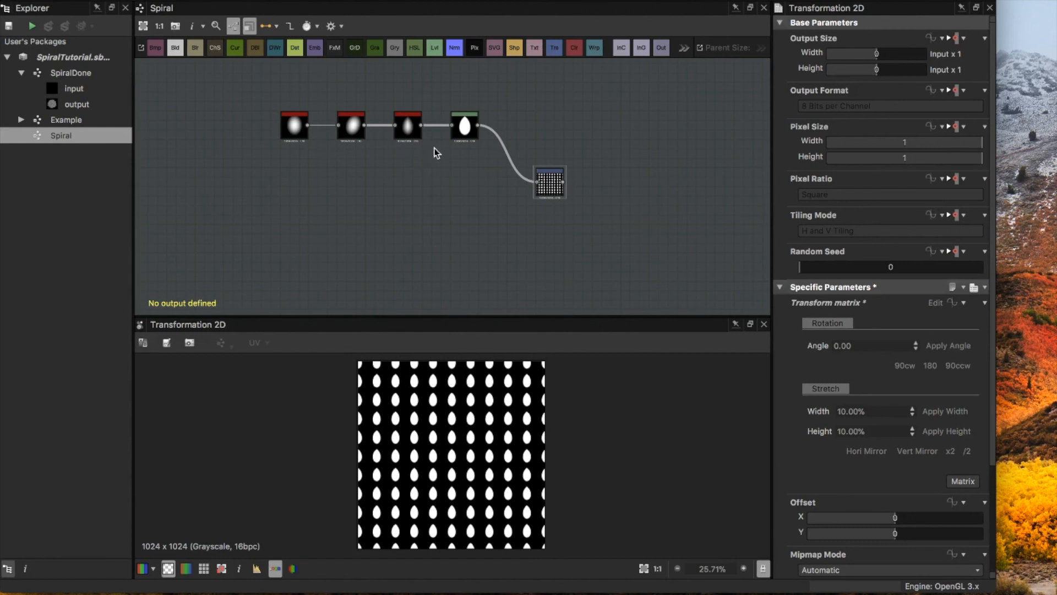
click(960, 217)
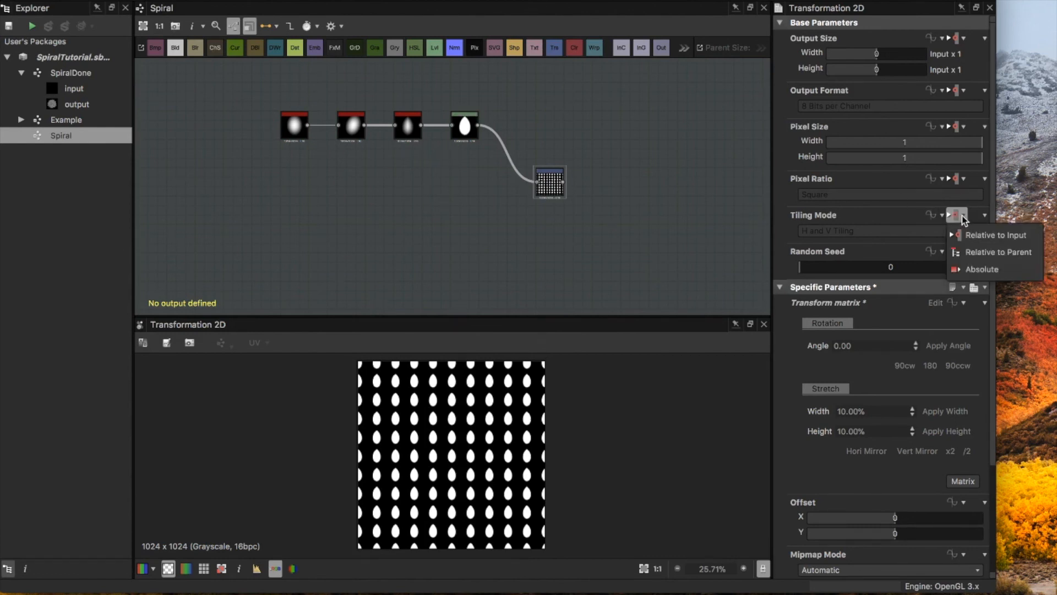
click(983, 269)
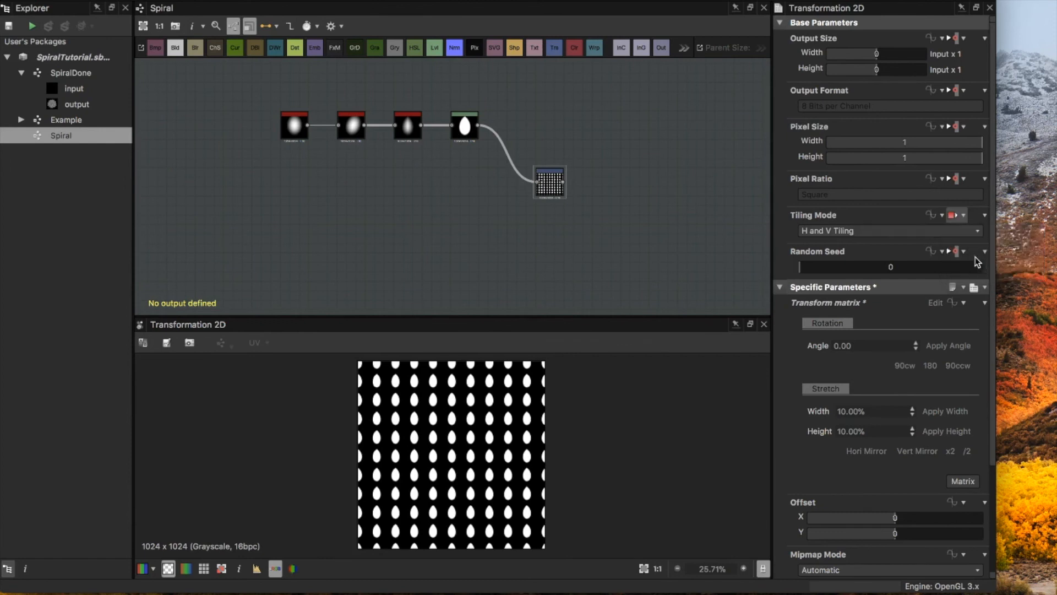
click(895, 231)
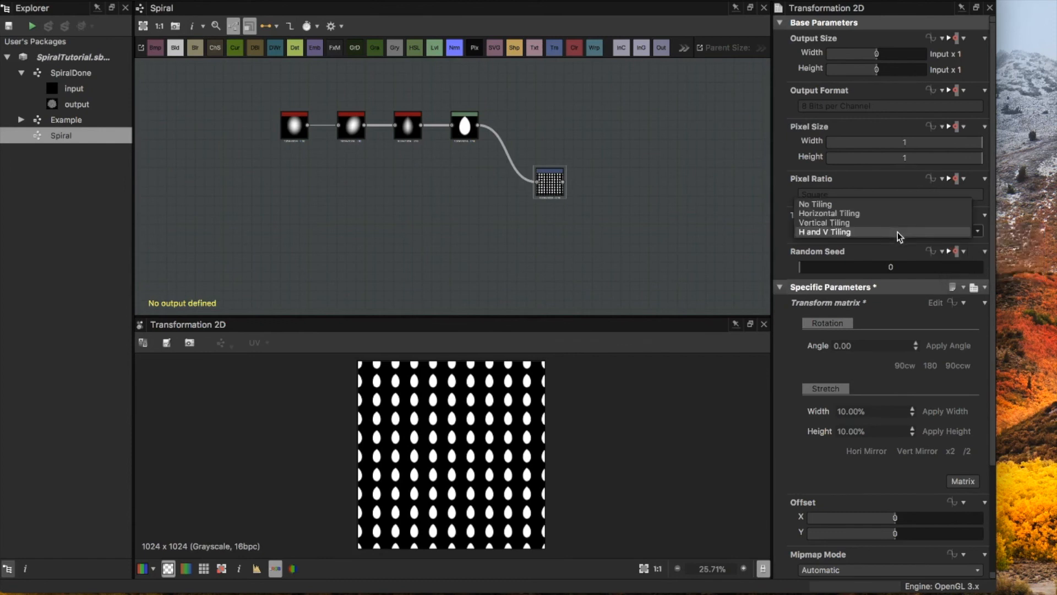
click(854, 204)
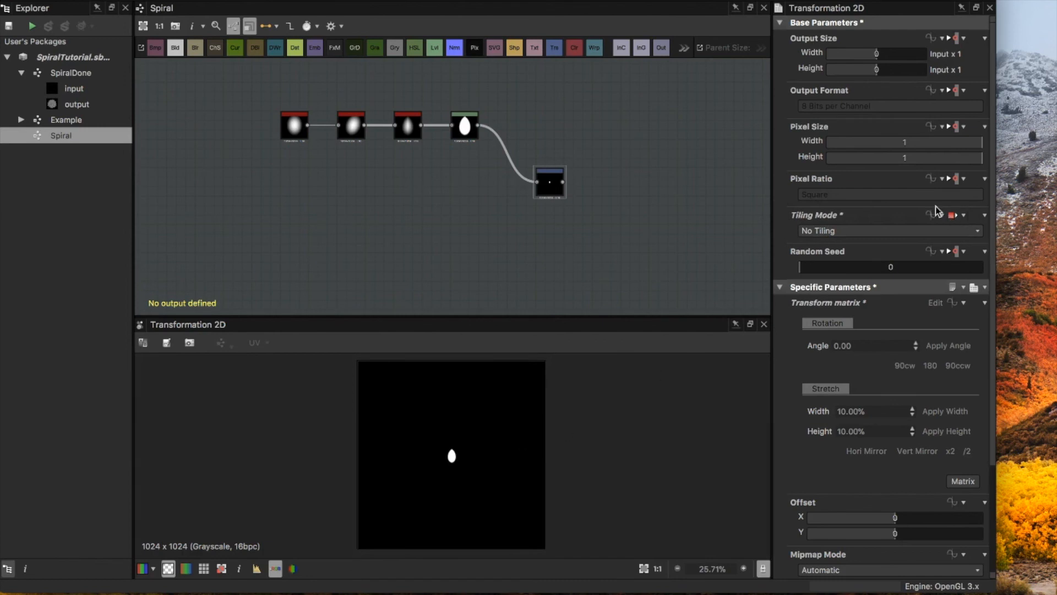
click(787, 22)
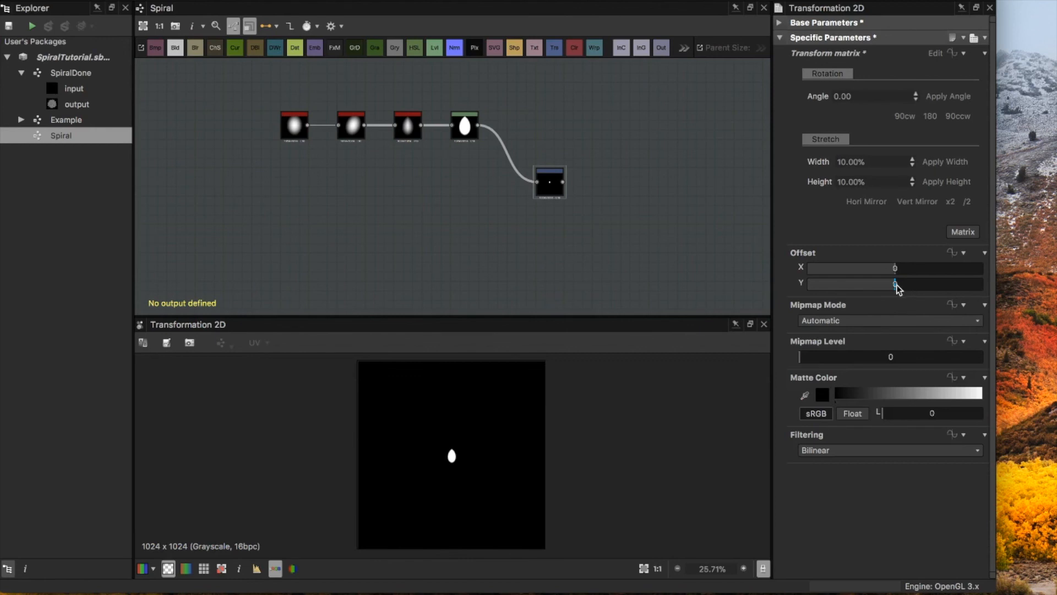
drag(896, 287, 990, 288)
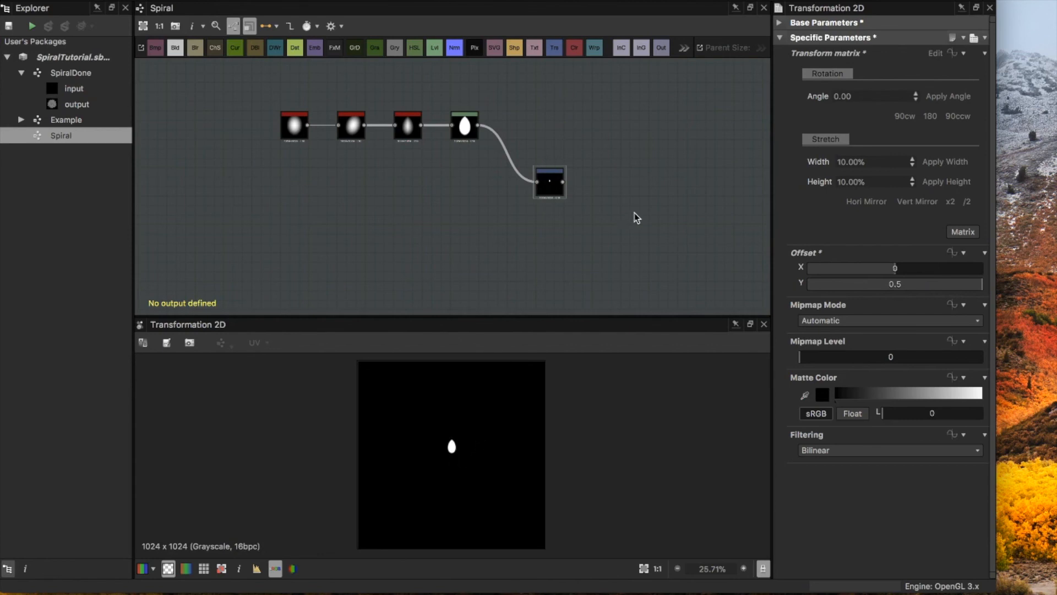
Step: Add an FX-Map node after the Transformation 2D node and set its color mode to Grayscale
middle_drag(615, 219, 539, 193)
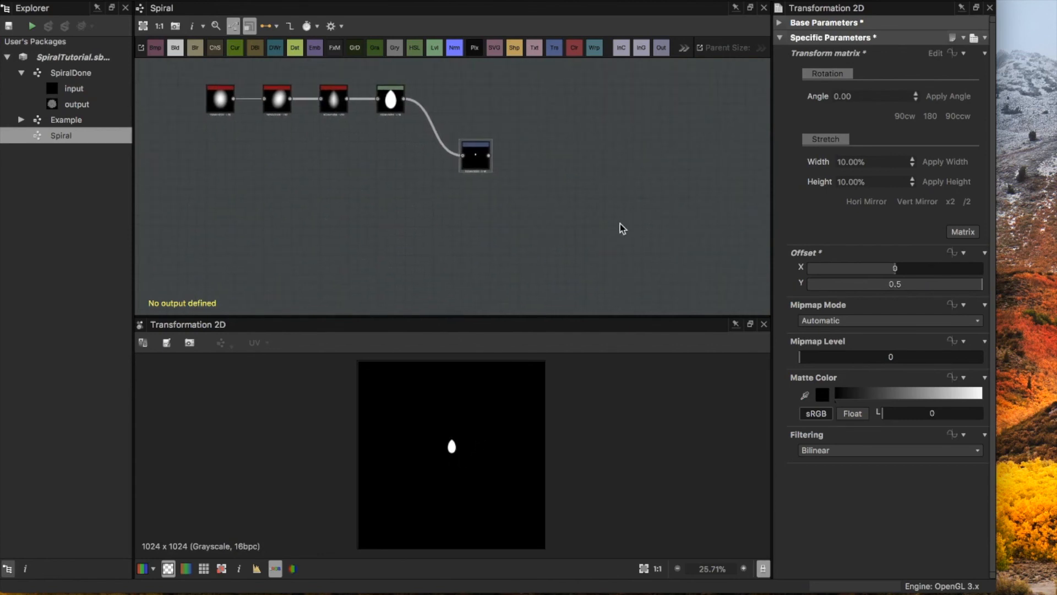
right_click(575, 220)
text(fx)
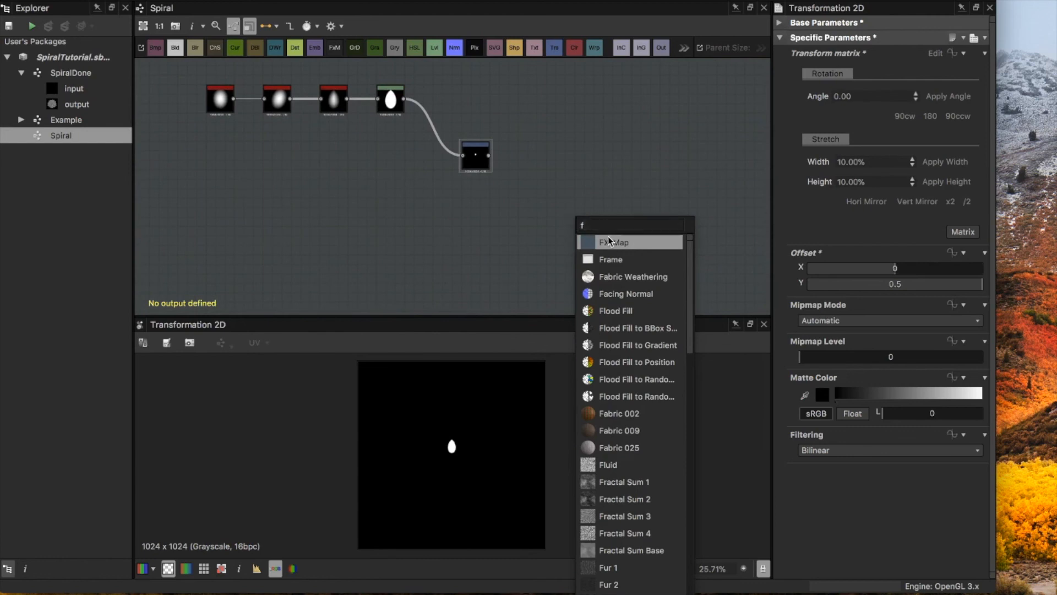
key(Return)
drag(579, 210, 561, 210)
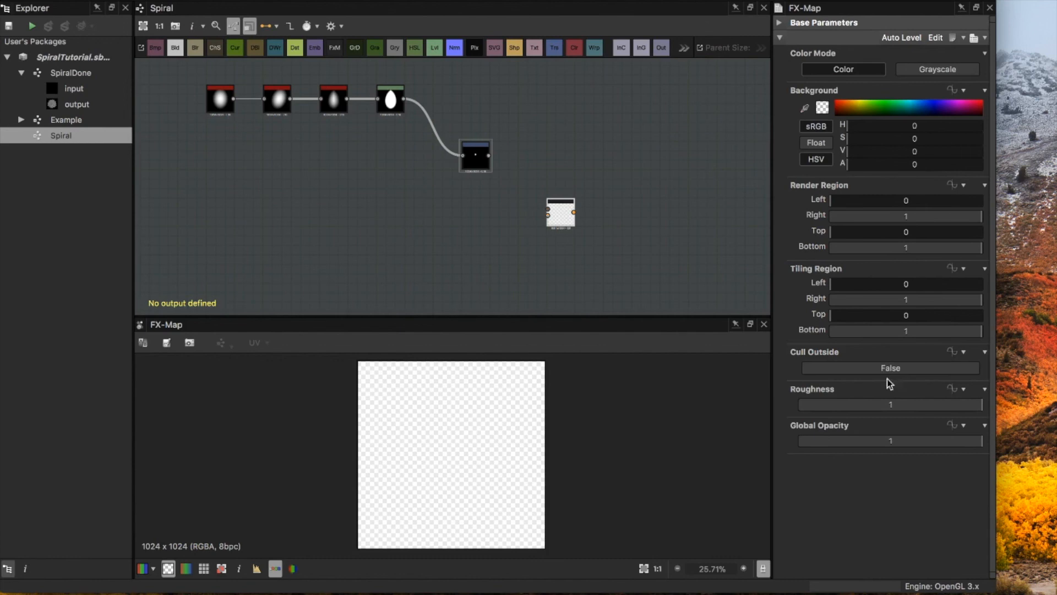
click(930, 74)
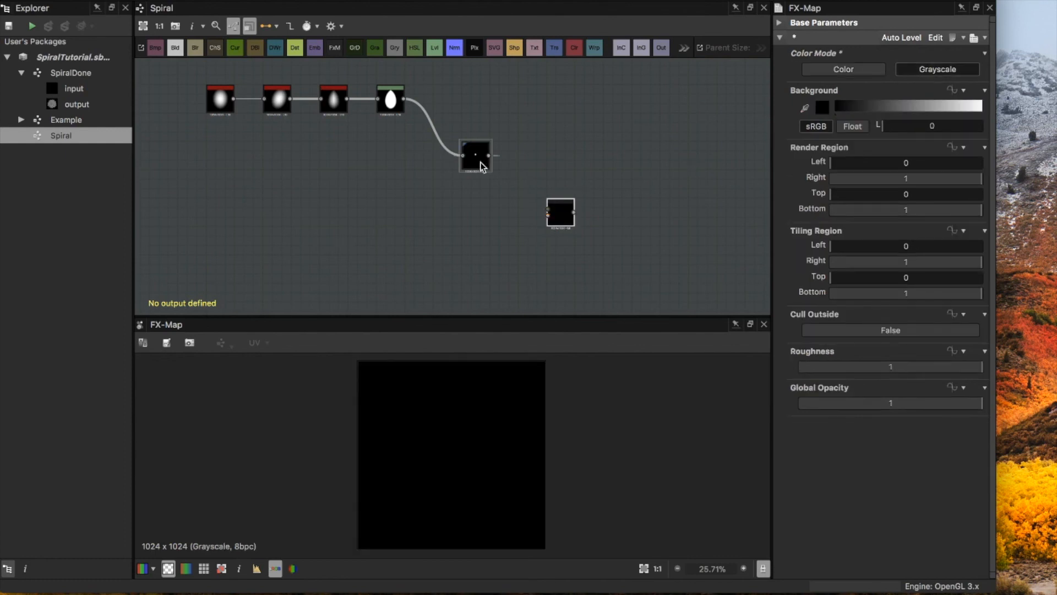
Step: Connect the Transformation 2D node's output to the FX-Map node's Input Image 0
scroll(549, 220, up, 5)
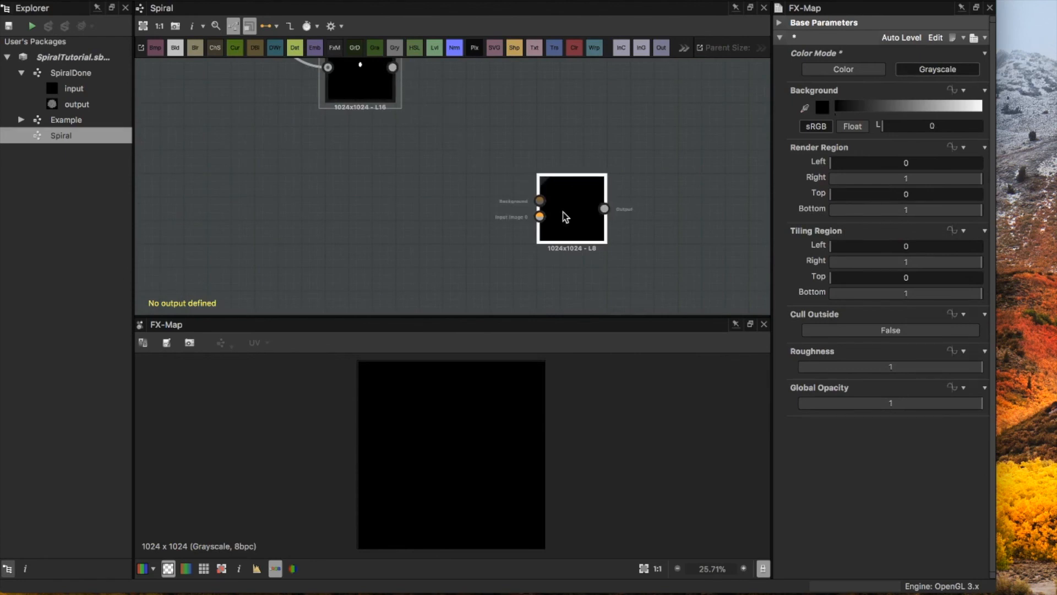
scroll(527, 205, up, 3)
scroll(527, 204, up, 2)
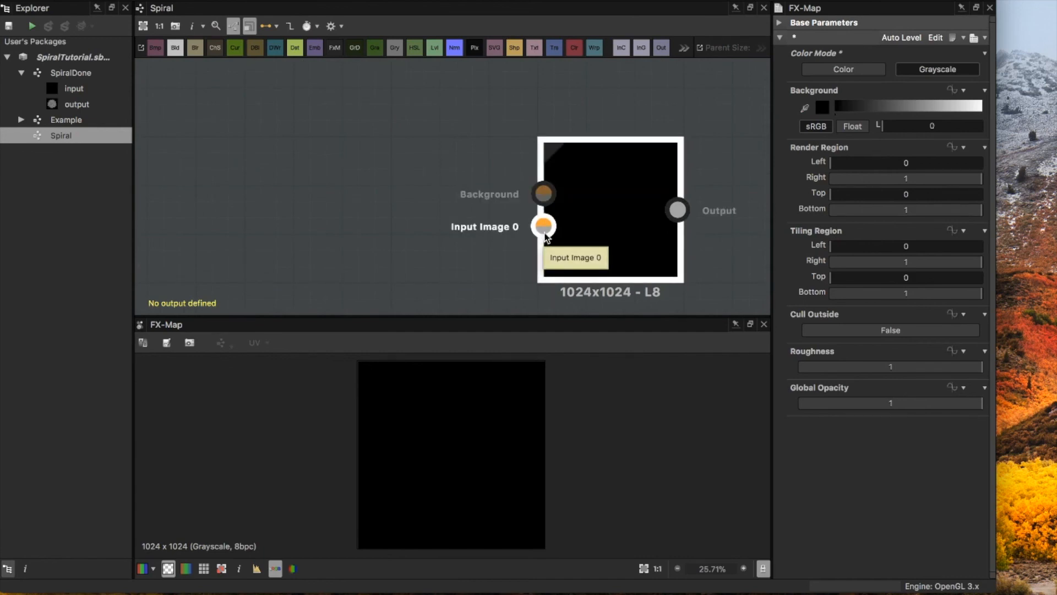
scroll(543, 238, down, 3)
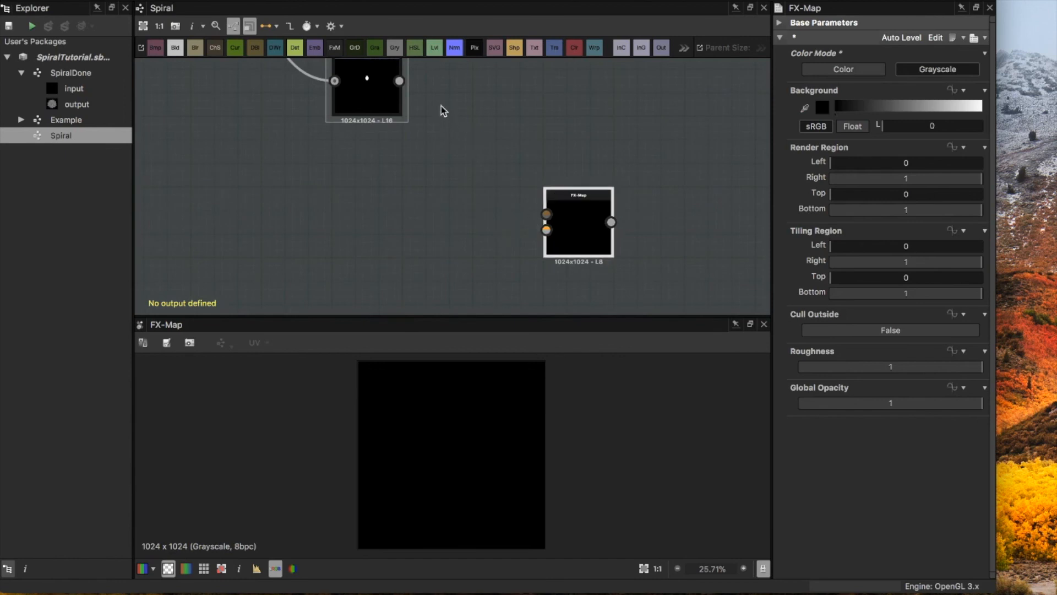
drag(399, 80, 548, 231)
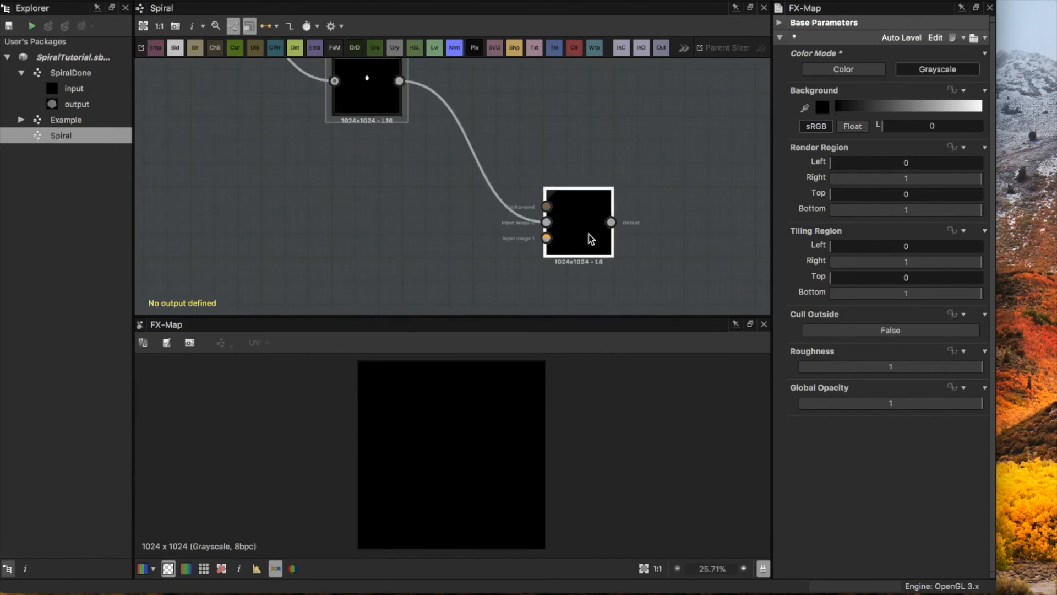
scroll(586, 235, down, 5)
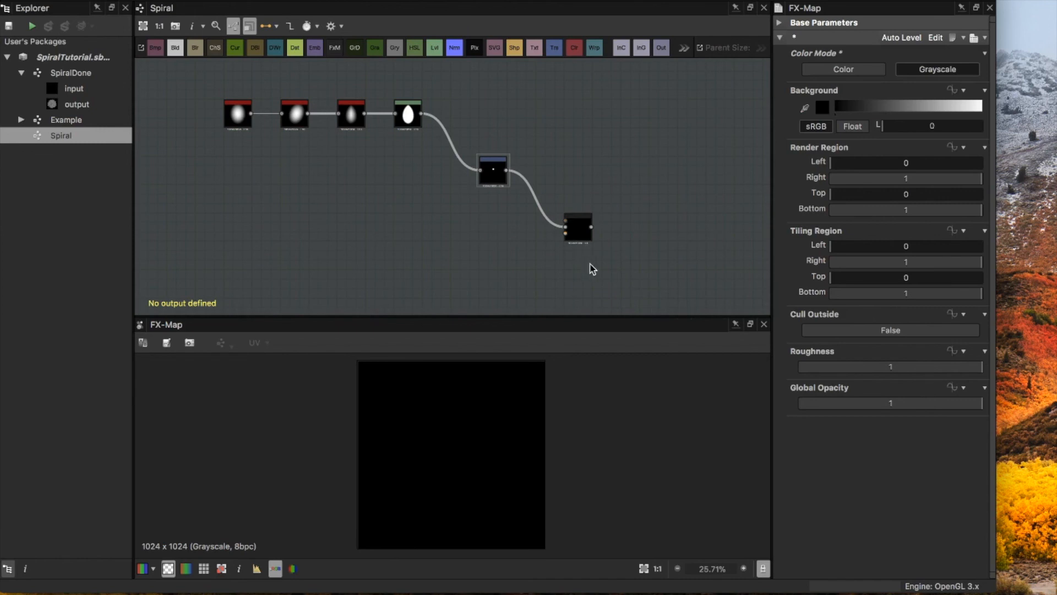
Step: Open the FX-Map node's inner graph for editing and reposition its Quadrant node
right_click(578, 233)
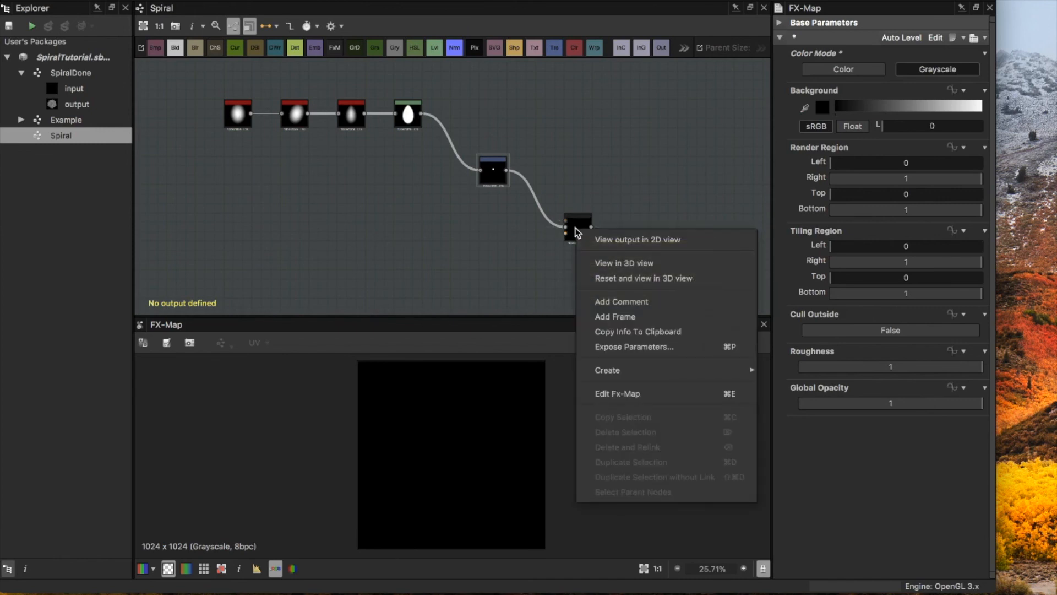
click(619, 394)
scroll(613, 133, down, 5)
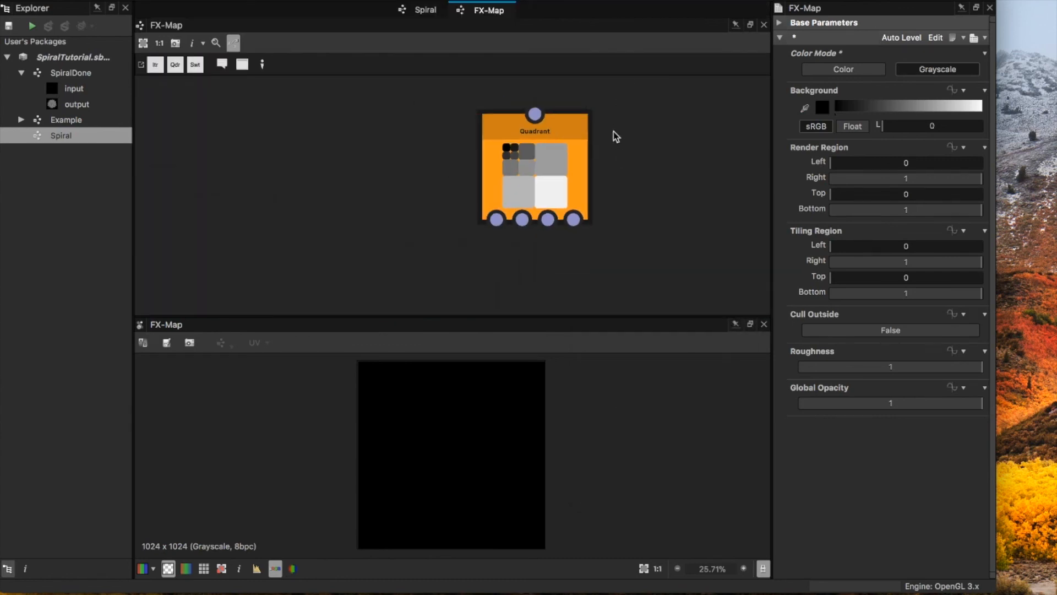
middle_drag(635, 135, 527, 165)
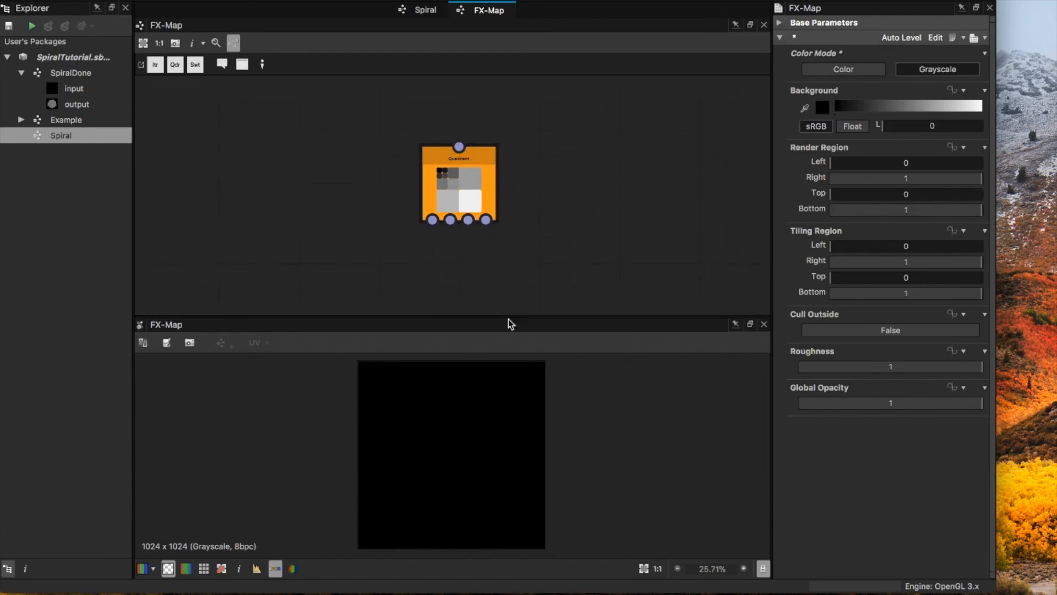
click(471, 182)
scroll(499, 170, down, 2)
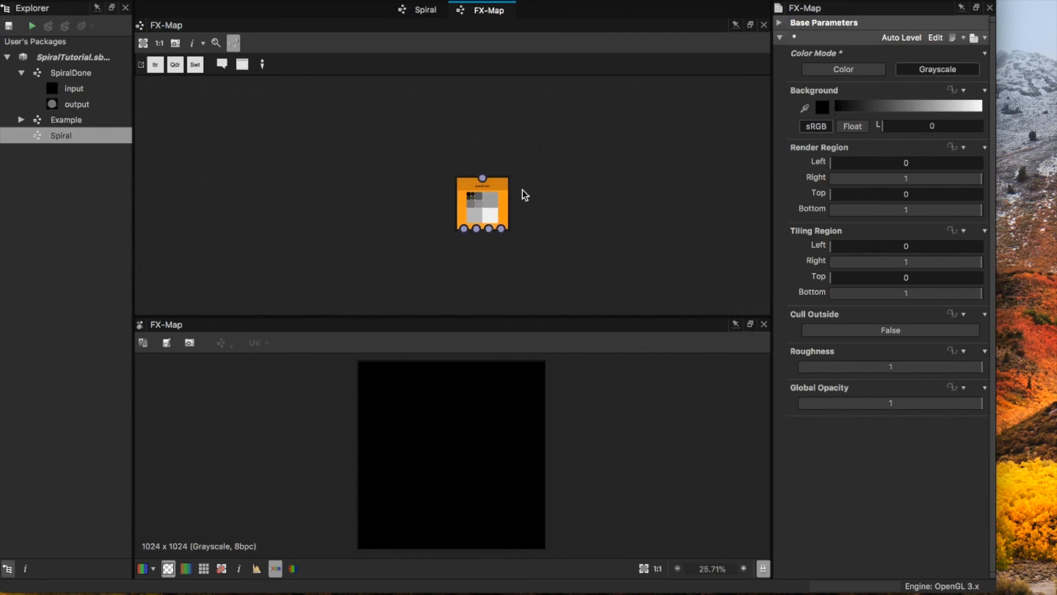
drag(491, 216, 517, 240)
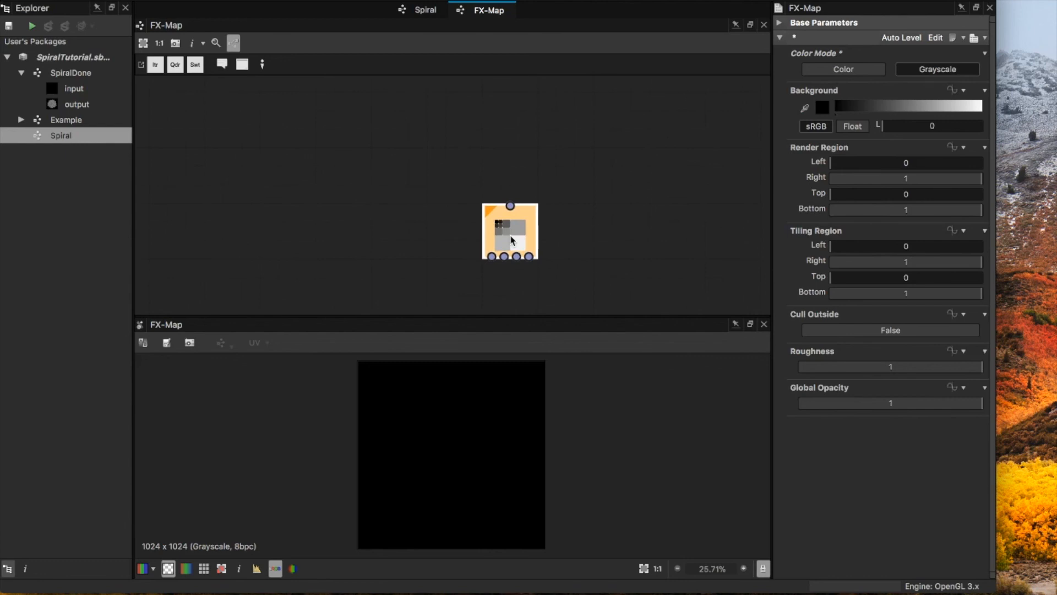
scroll(507, 229, up, 3)
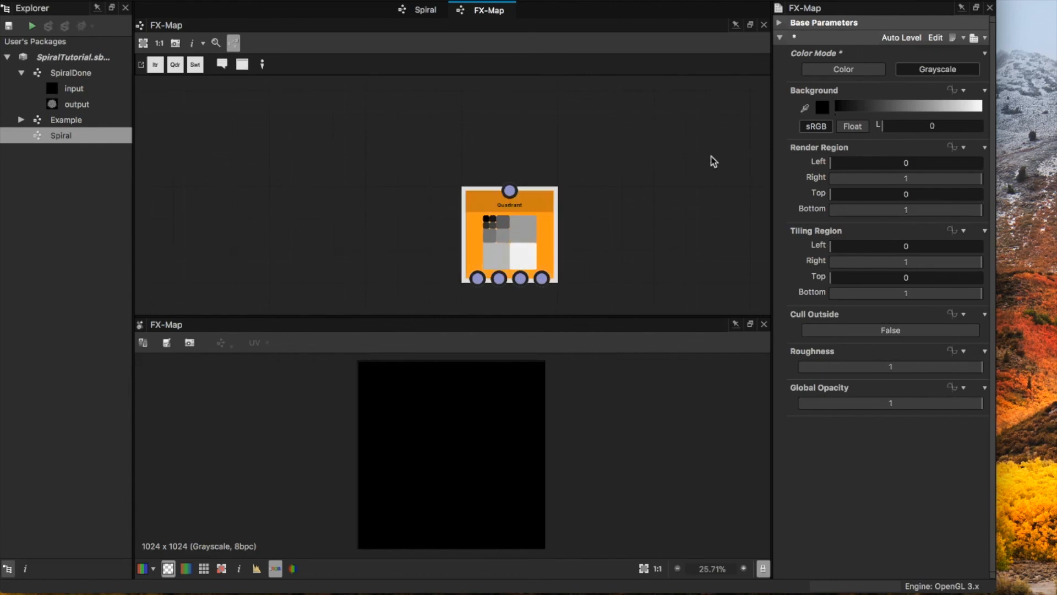
Step: Set the Quadrant node's pattern to Input Image, keeping its pattern size and rotation at their defaults
click(525, 230)
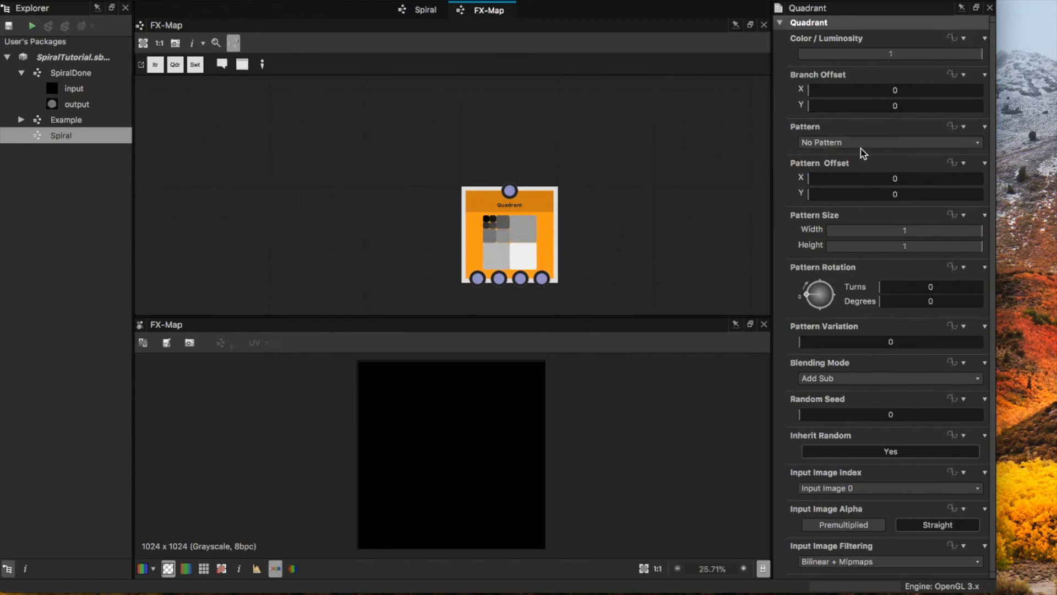
click(829, 143)
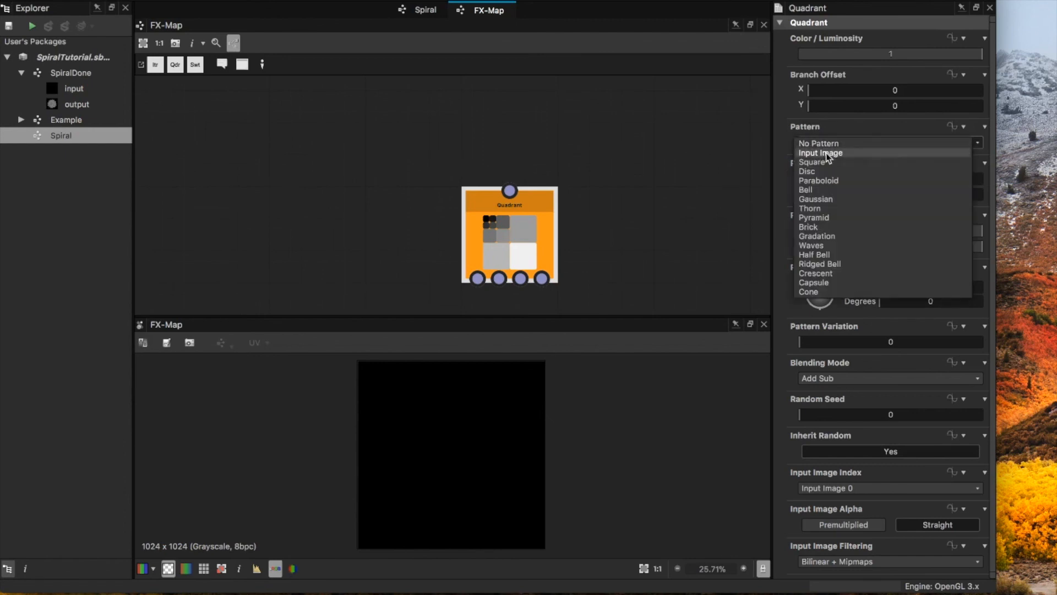
click(826, 155)
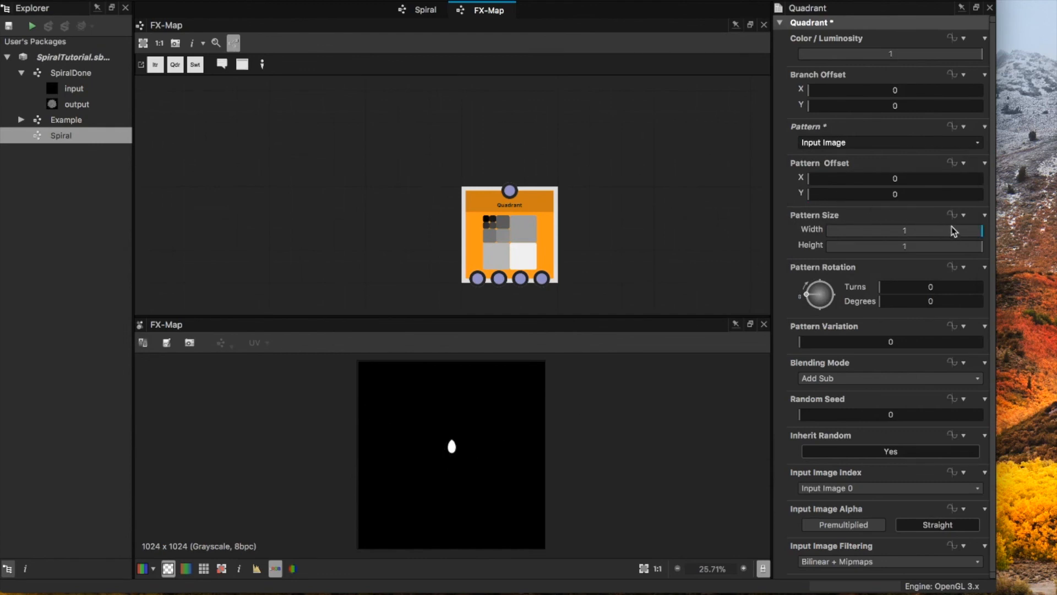
drag(971, 233, 1017, 242)
drag(881, 302, 823, 304)
scroll(531, 160, down, 2)
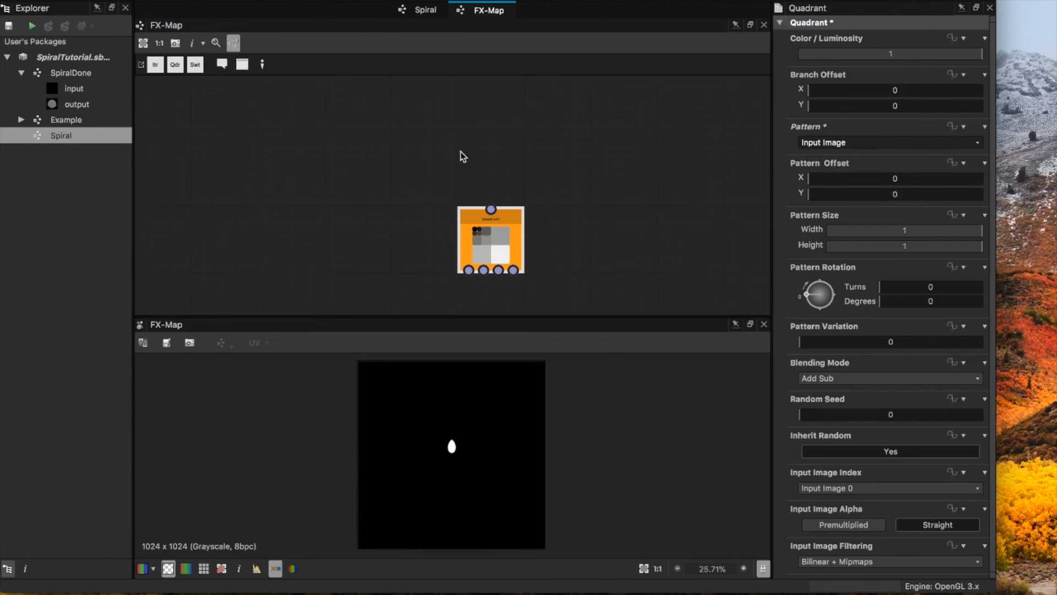
middle_drag(460, 164, 470, 178)
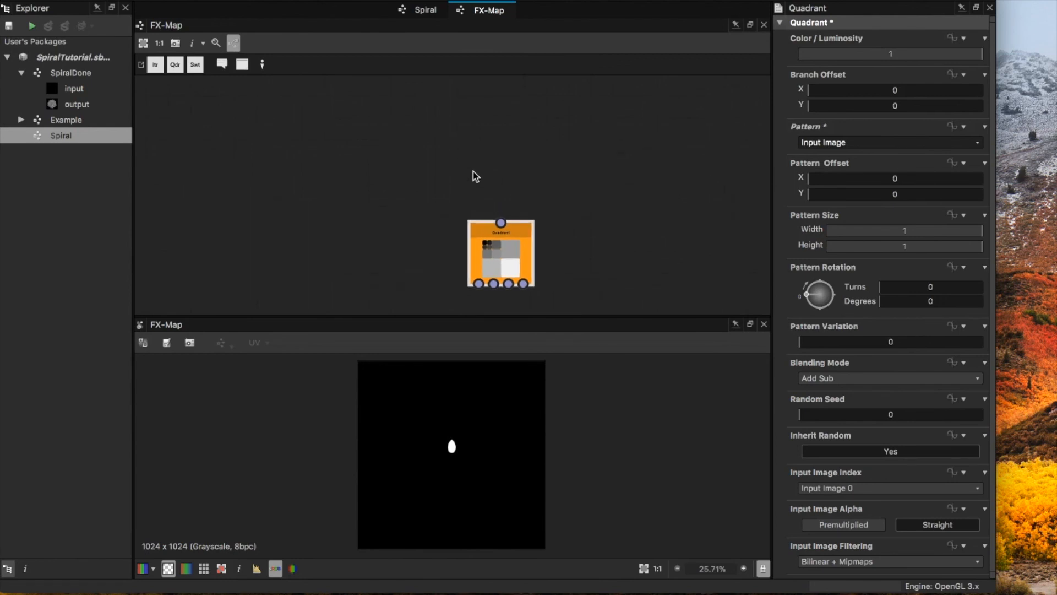
right_click(467, 165)
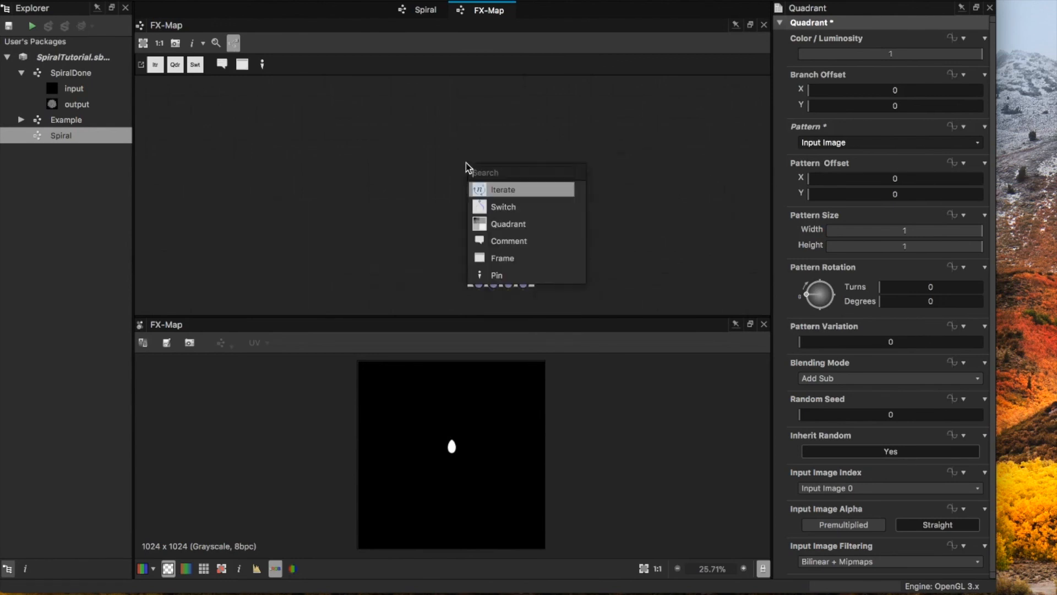
click(501, 189)
middle_drag(565, 219, 586, 122)
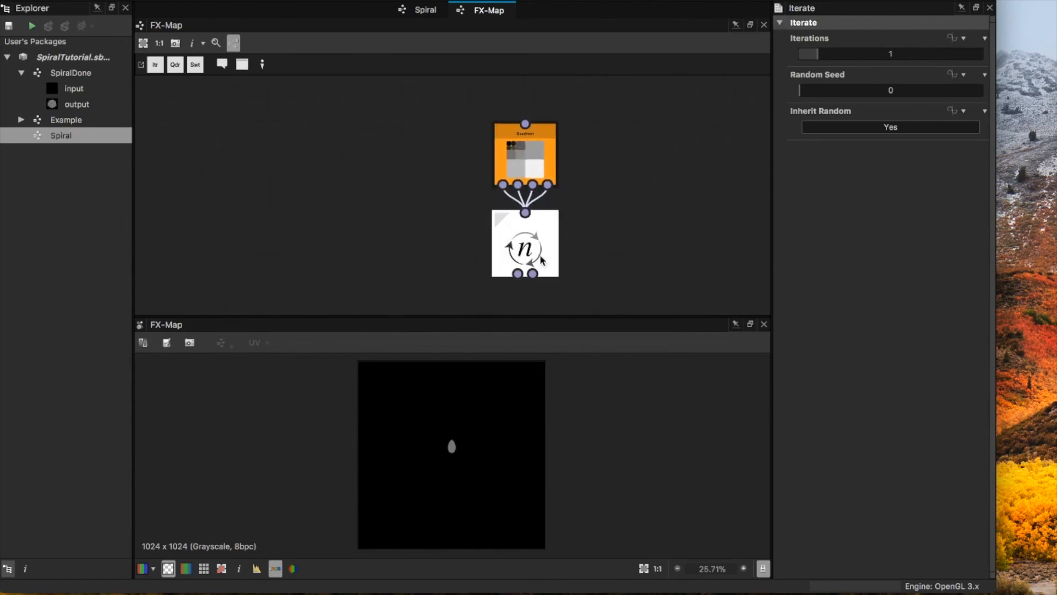
drag(557, 231, 526, 242)
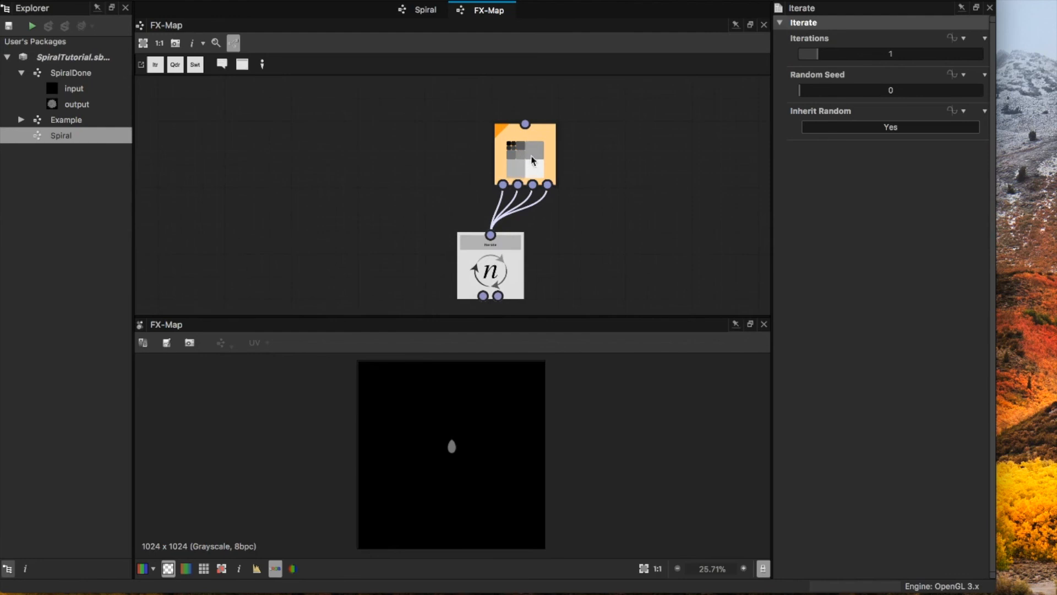
key(Delete)
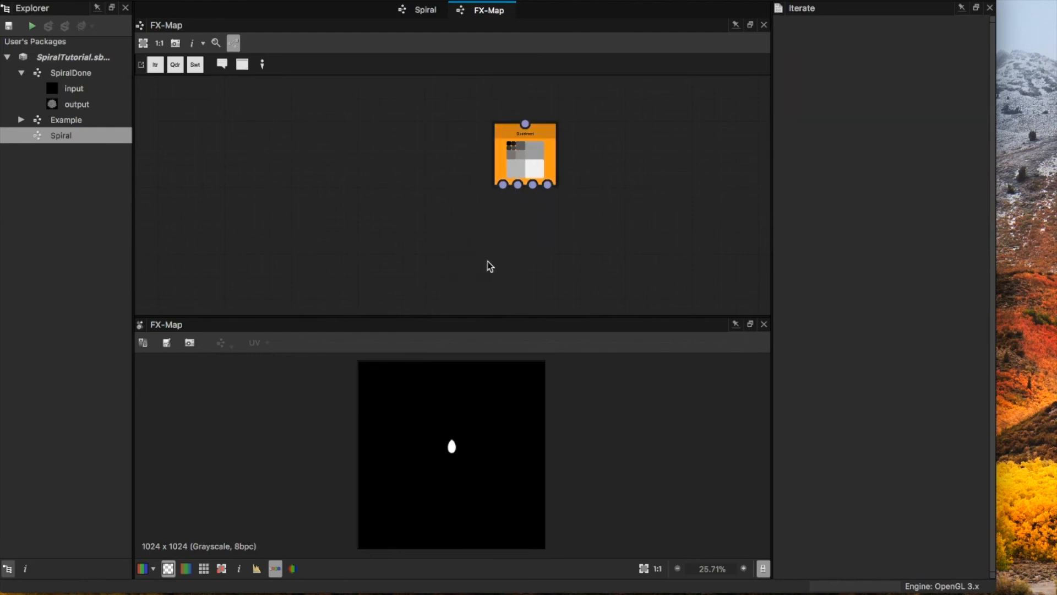
Step: Add an unconnected Iterate node and place it above the Quadrant node
key(f)
key(space)
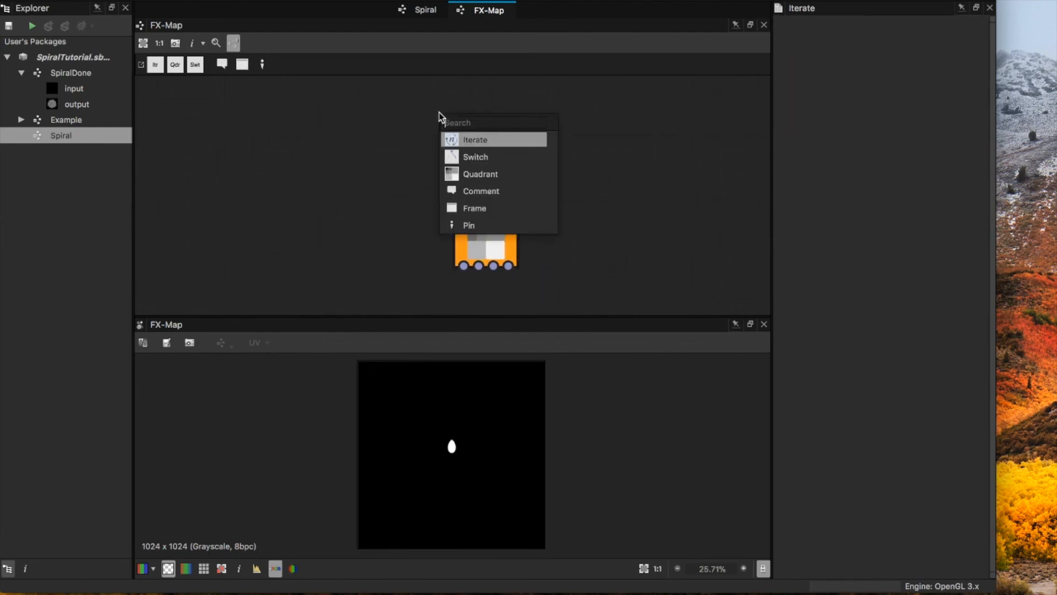
click(465, 141)
drag(449, 120, 432, 137)
middle_drag(432, 137, 439, 173)
drag(436, 177, 436, 155)
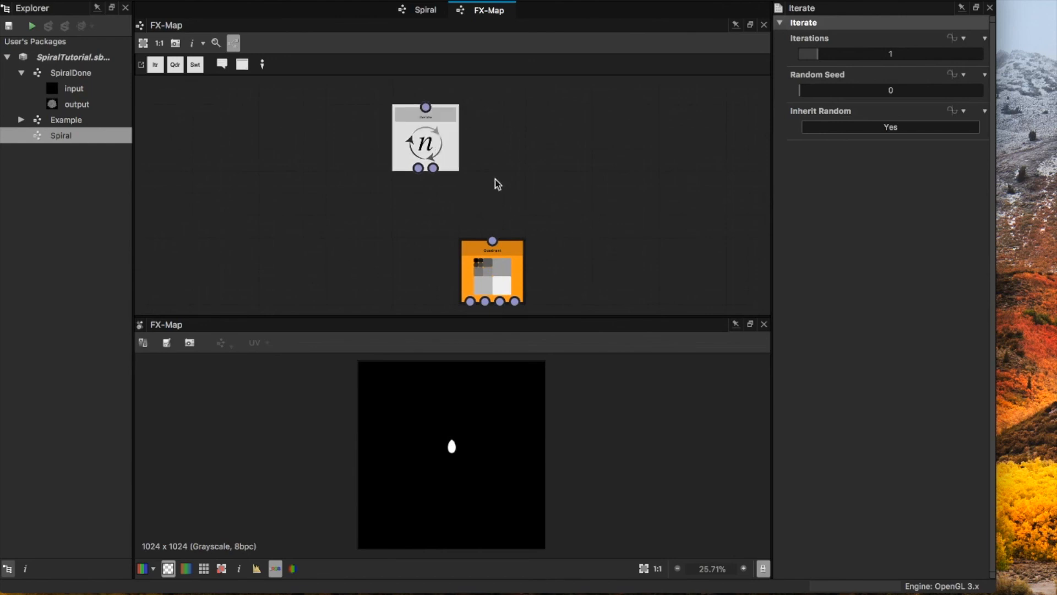
Step: Make the Iterate node the root and link its second output to the Quadrant node's input
right_click(448, 147)
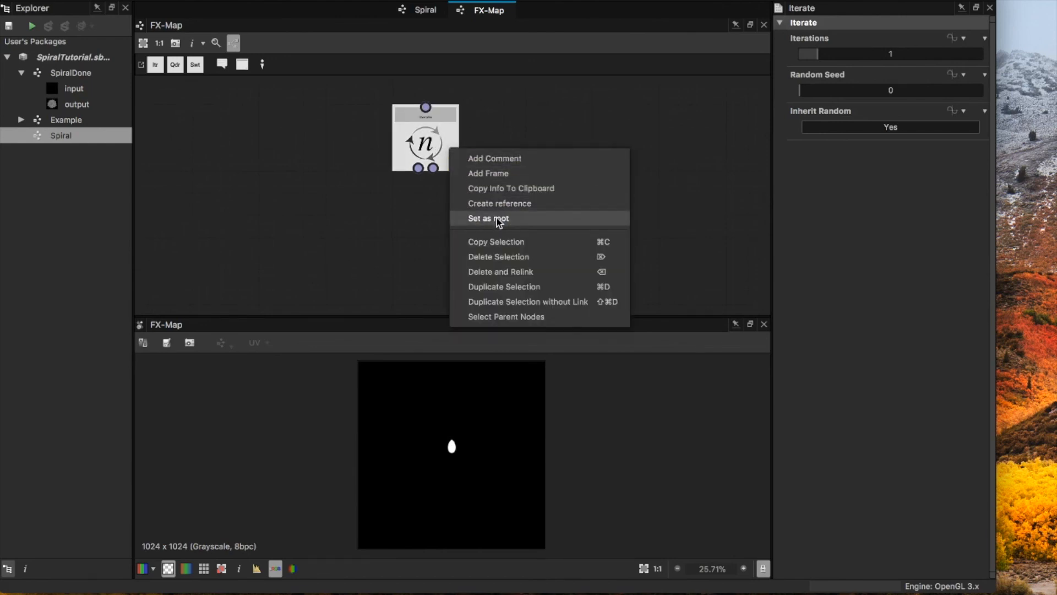
click(500, 219)
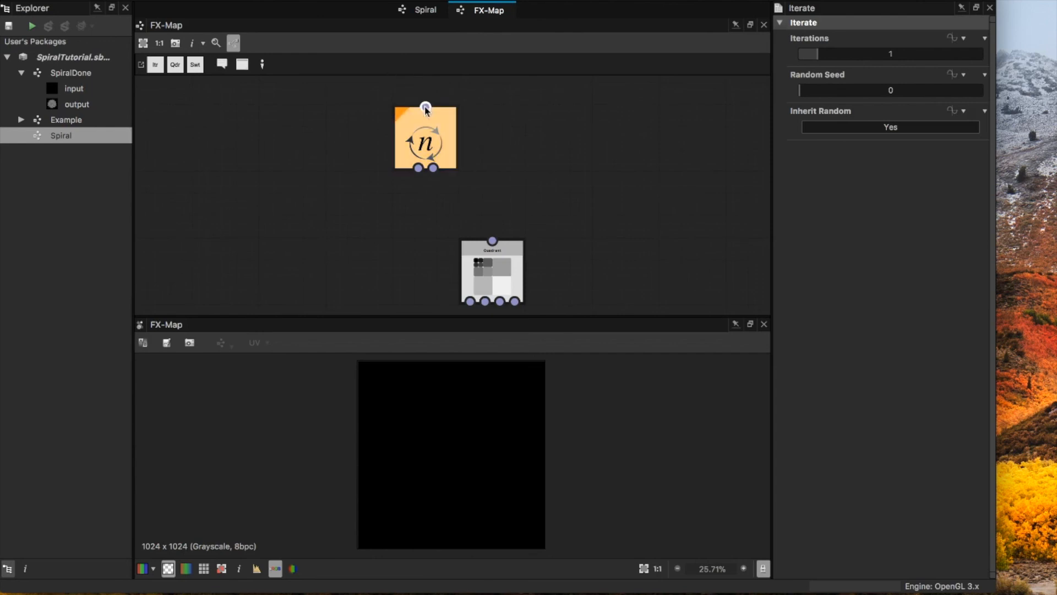
drag(434, 168, 492, 241)
scroll(434, 172, up, 4)
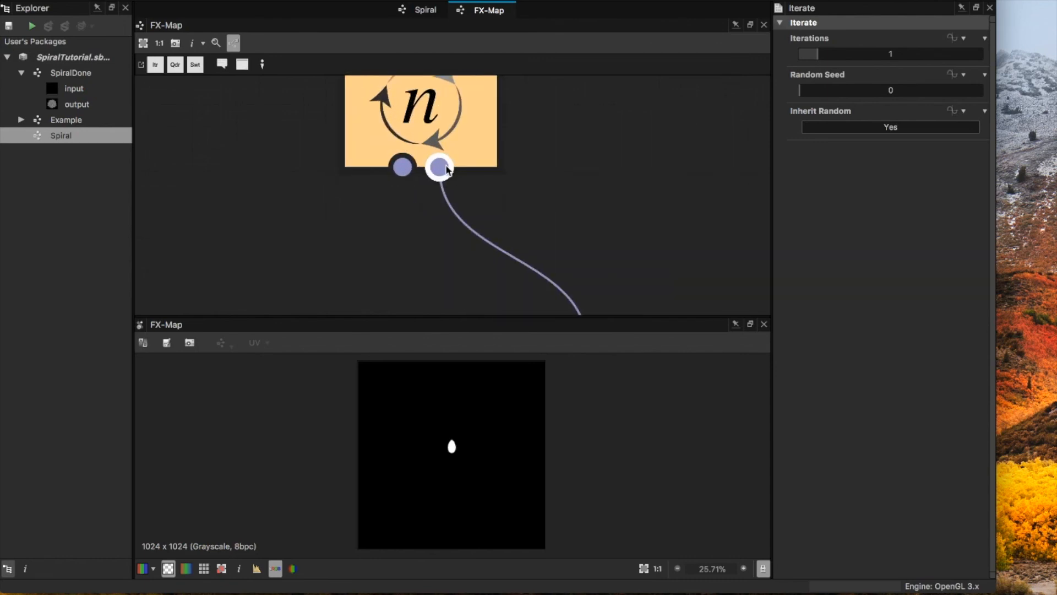
right_click(402, 168)
click(387, 185)
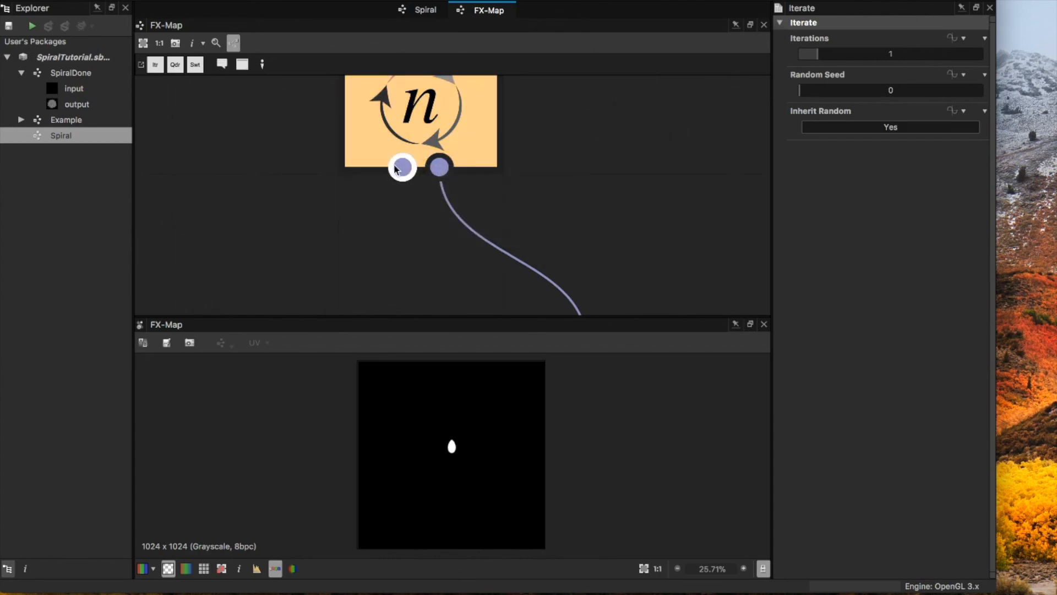
Step: Set the Iterate node's Iterations to 6
scroll(392, 178, down, 4)
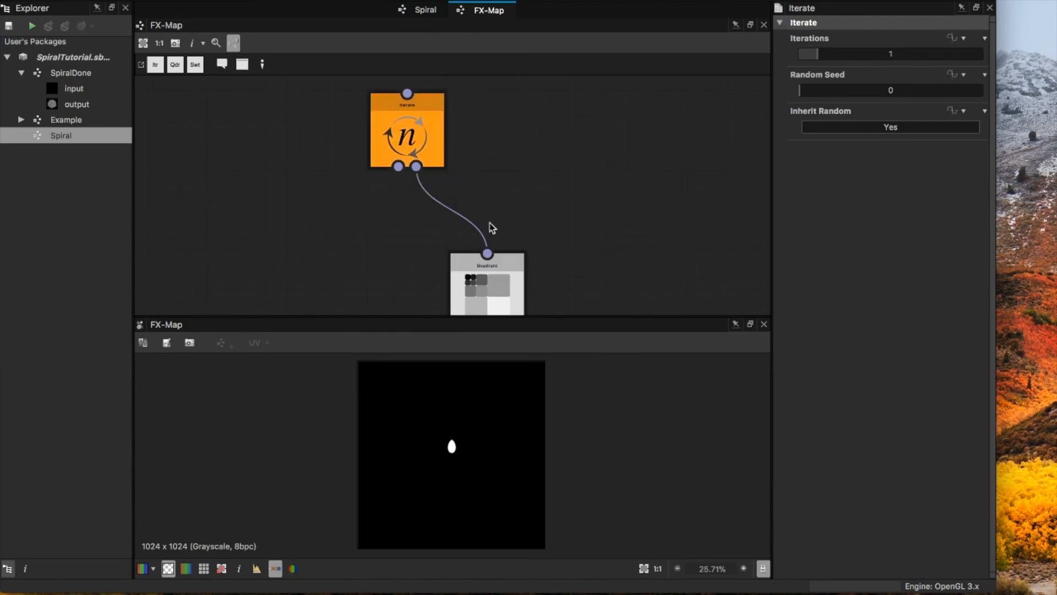
scroll(501, 216, down, 2)
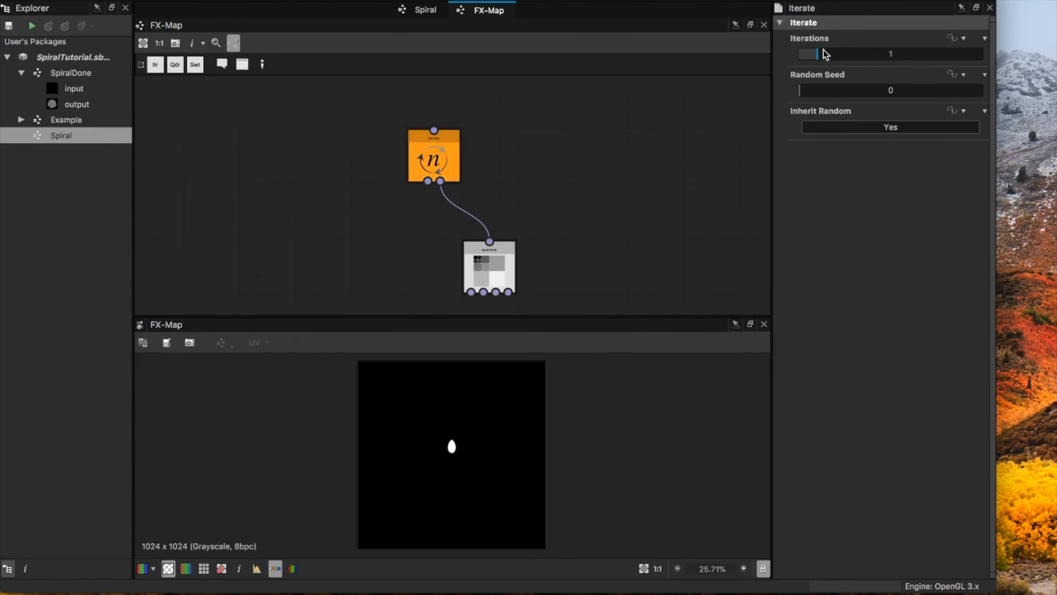
drag(823, 55, 869, 55)
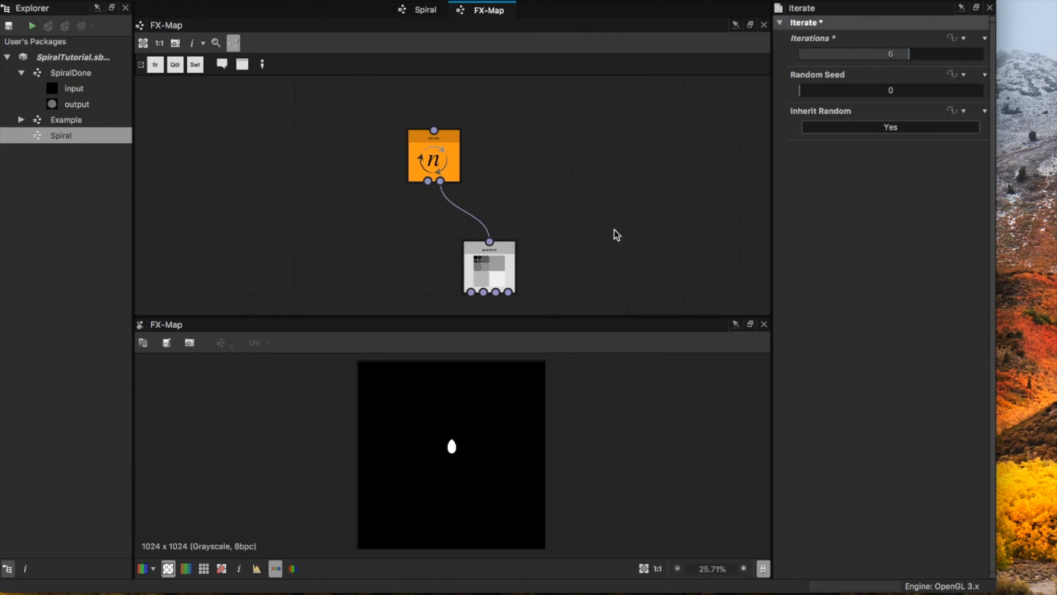
scroll(459, 451, up, 3)
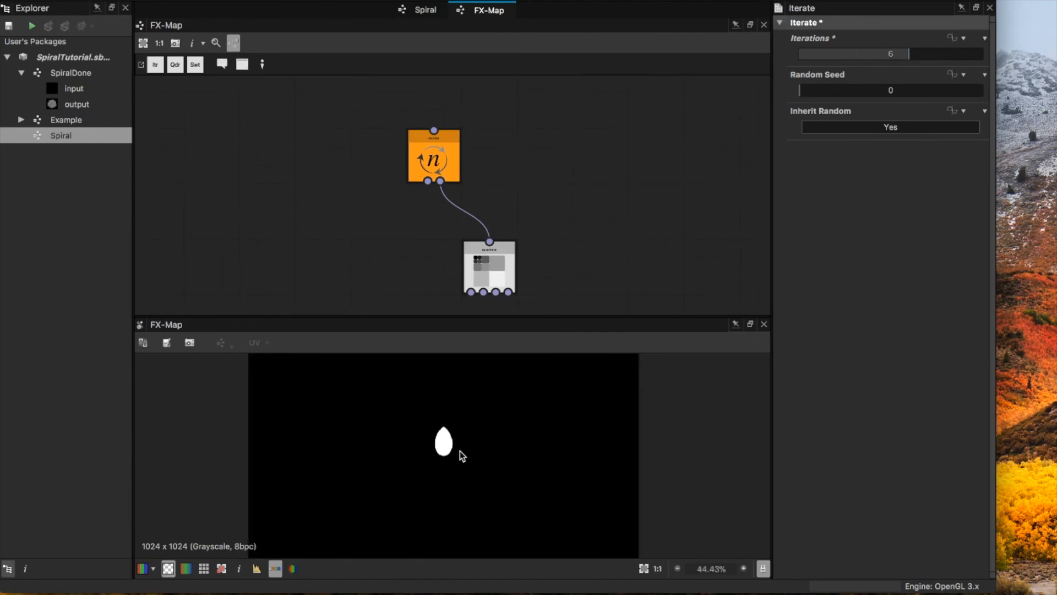
Step: Test the Quadrant node's Pattern Rotation at 85 degrees and return it to 0
click(501, 256)
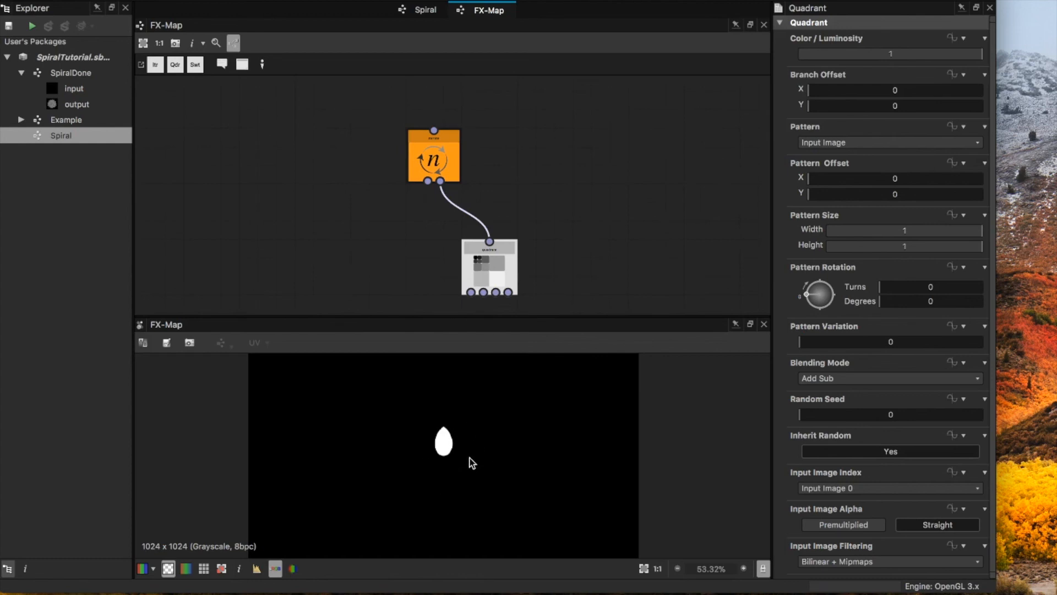
scroll(452, 433, down, 2)
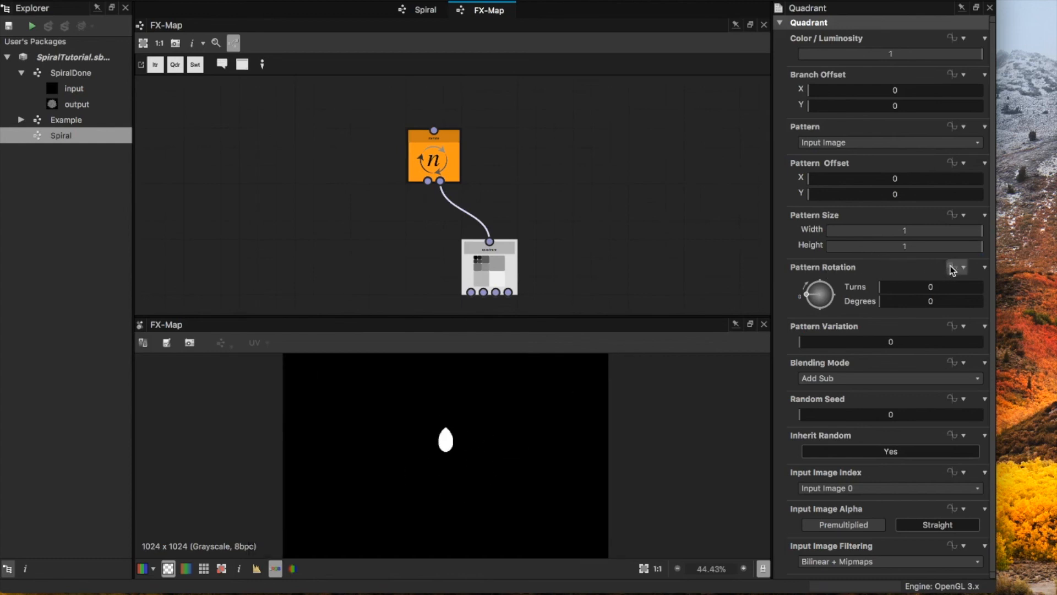
mouse_move(888, 302)
mouse_down()
mouse_move(934, 302)
mouse_move(874, 301)
mouse_move(904, 302)
mouse_up()
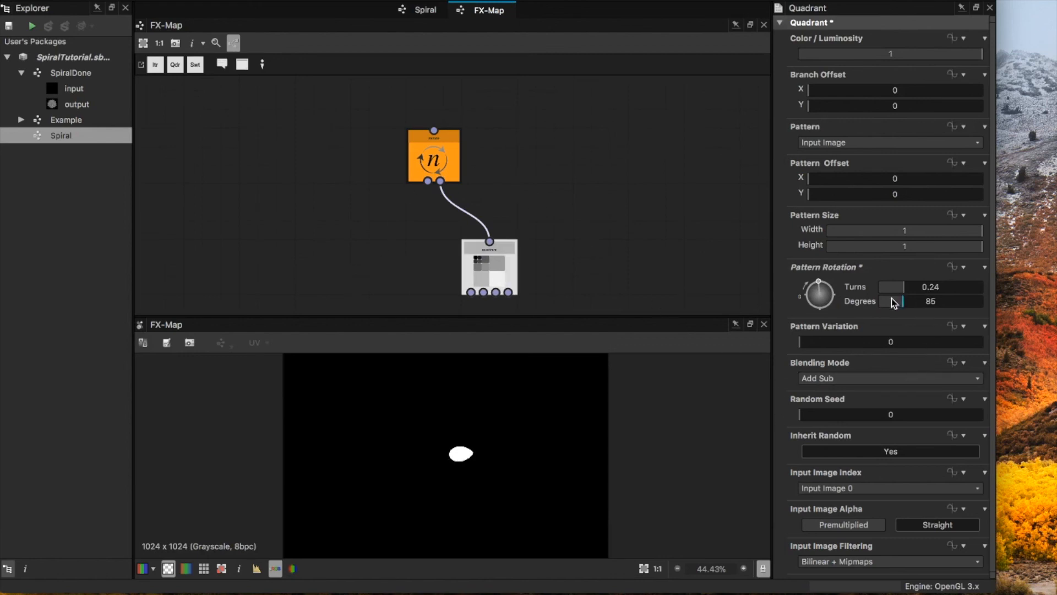
drag(902, 304, 864, 309)
Step: Assign an empty function to the Quadrant node's Pattern Rotation and open that function for editing
click(955, 269)
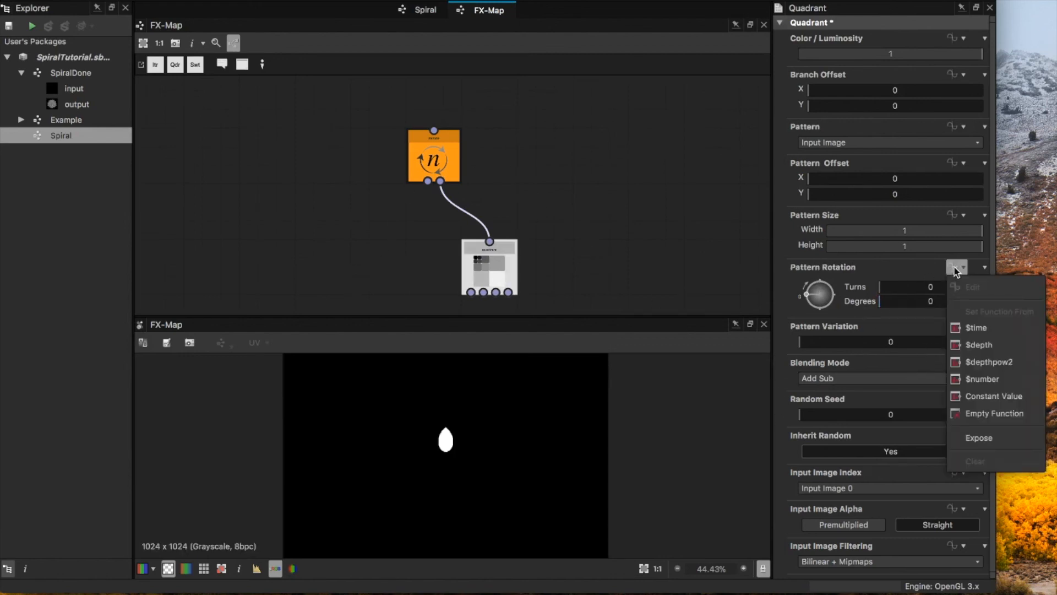
click(985, 416)
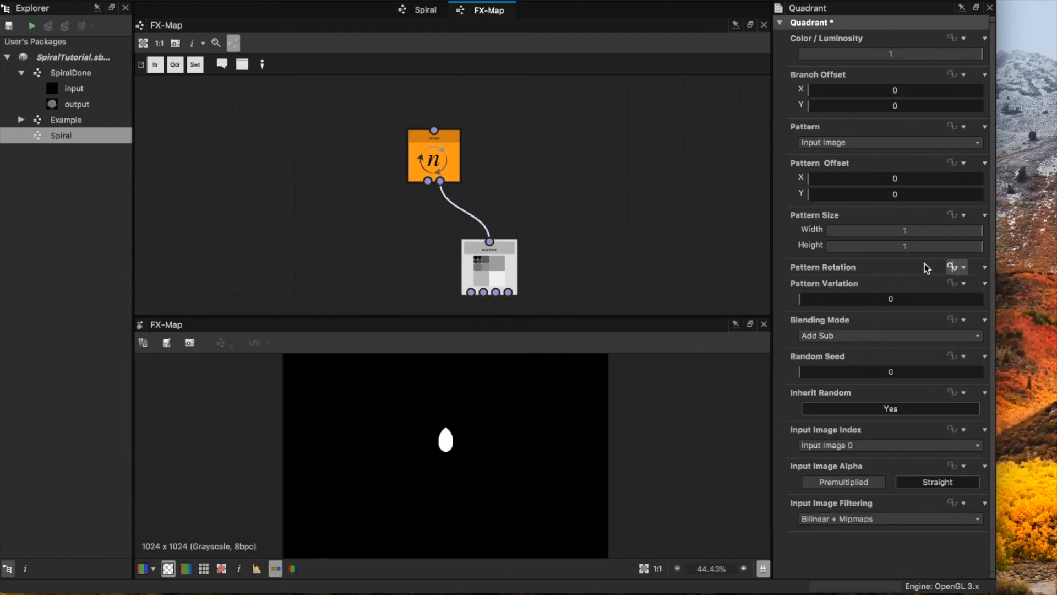
click(954, 268)
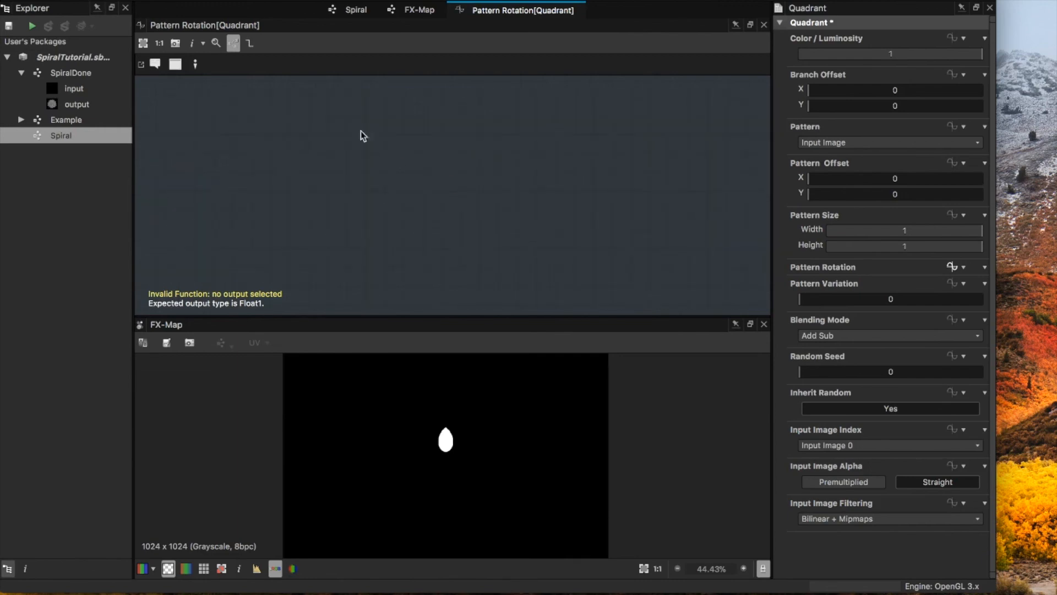
Step: Switch to the browser's Fibonacci number article and examine Vogel's model formula and its divergence angle
key(super+Tab)
scroll(830, 75, down, 15)
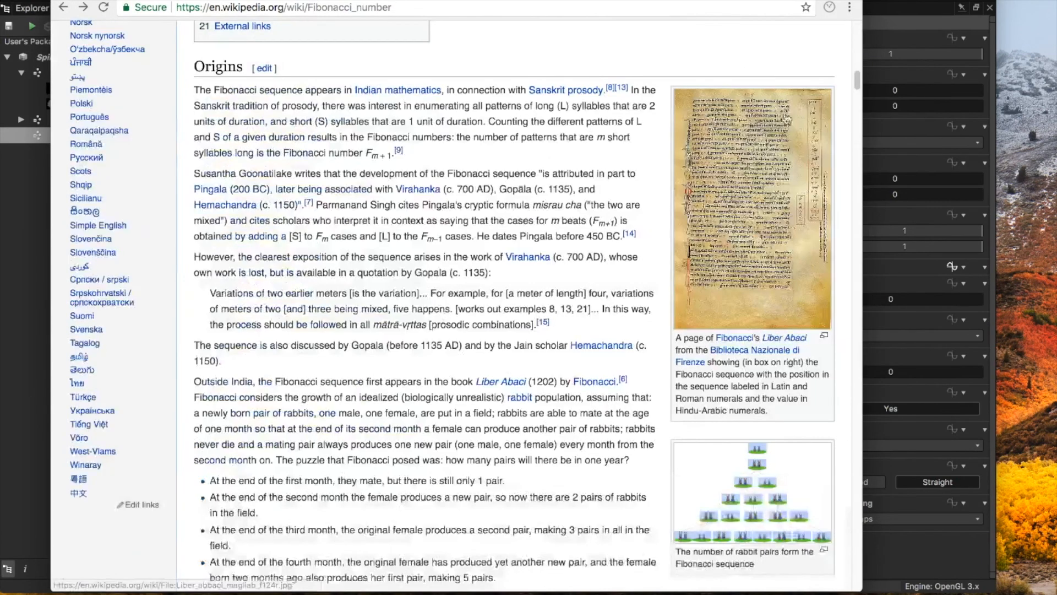
drag(857, 80, 868, 478)
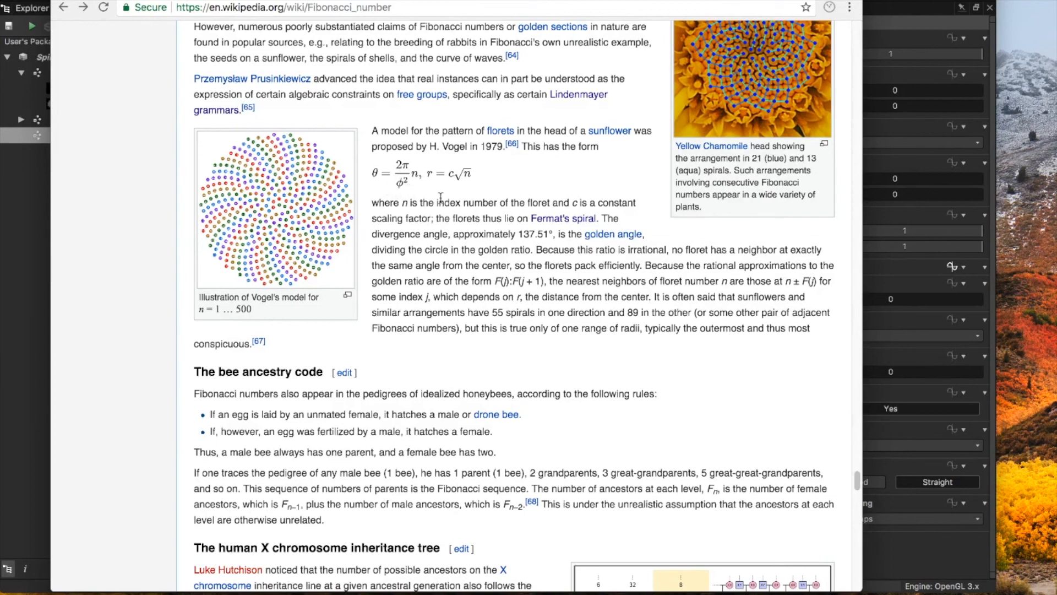
drag(518, 235, 549, 235)
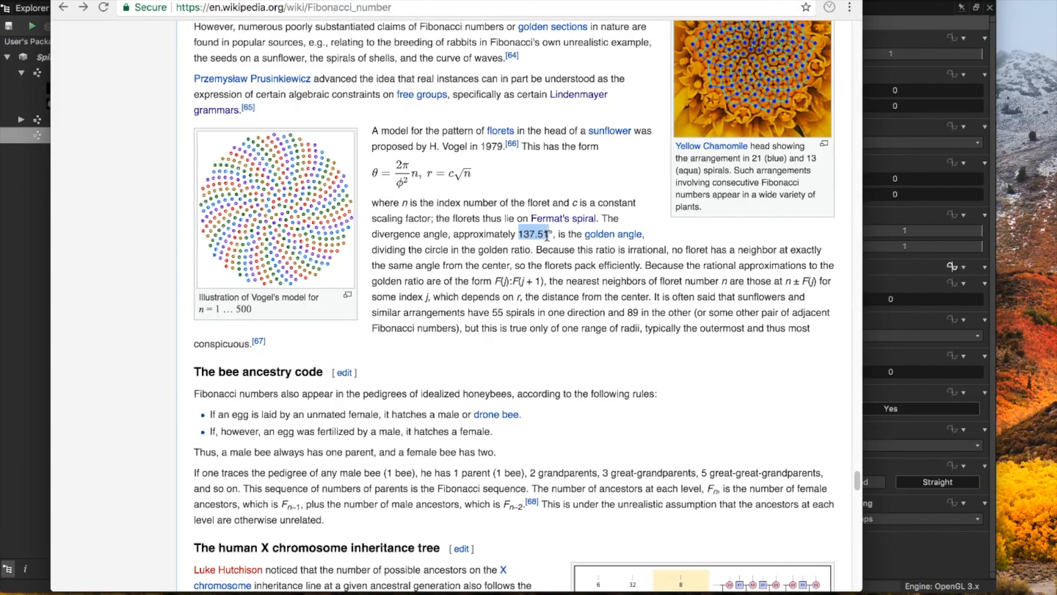
click(578, 258)
key(super+Tab)
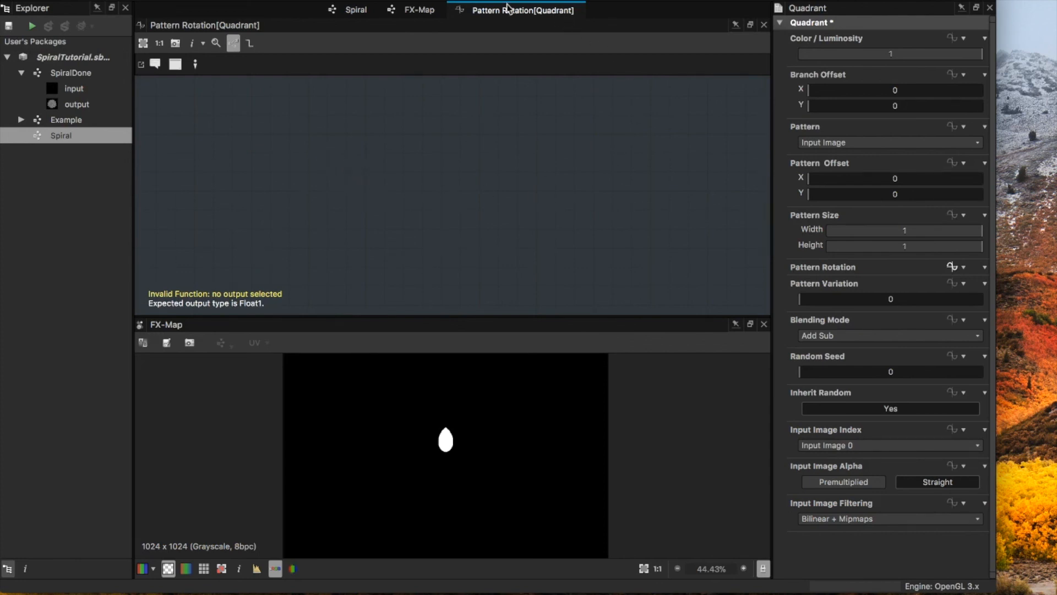
click(415, 12)
click(356, 11)
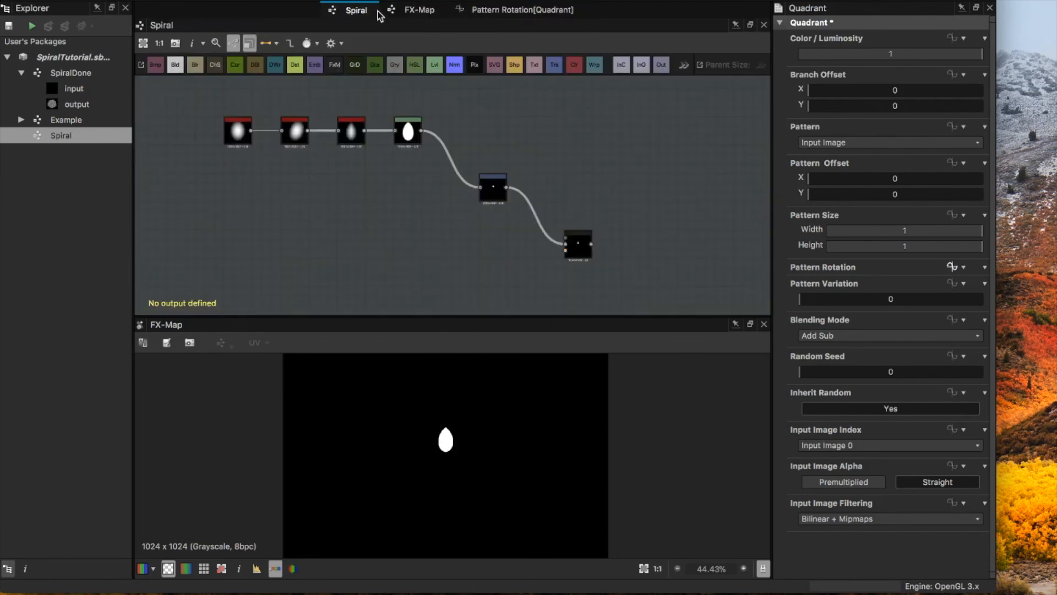
click(415, 12)
click(484, 11)
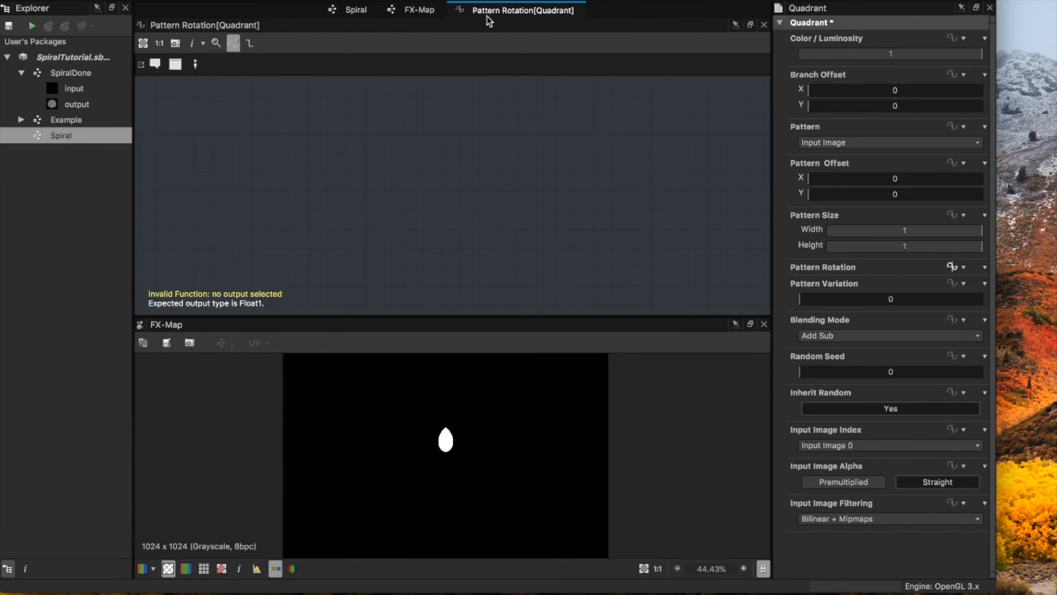
click(431, 9)
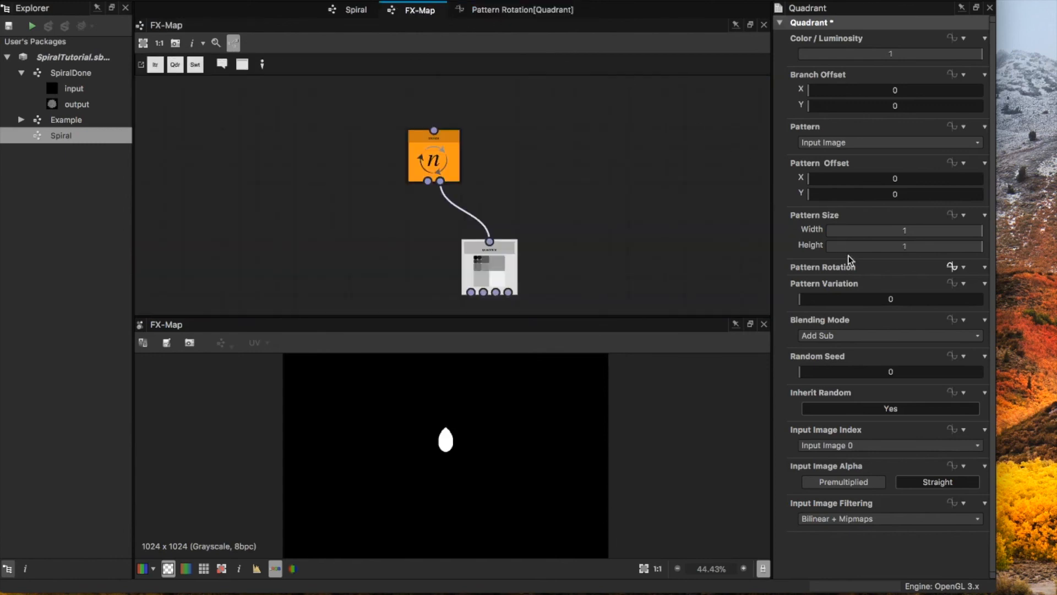
click(522, 10)
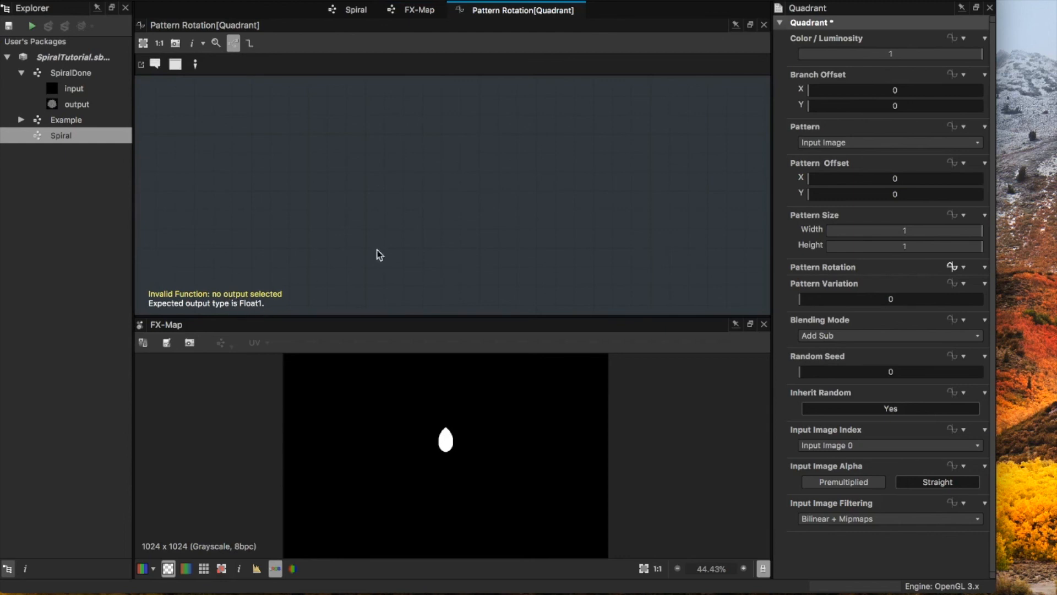
Step: Add a Get Float node to the Pattern Rotation function and set its variable to $number
key(space)
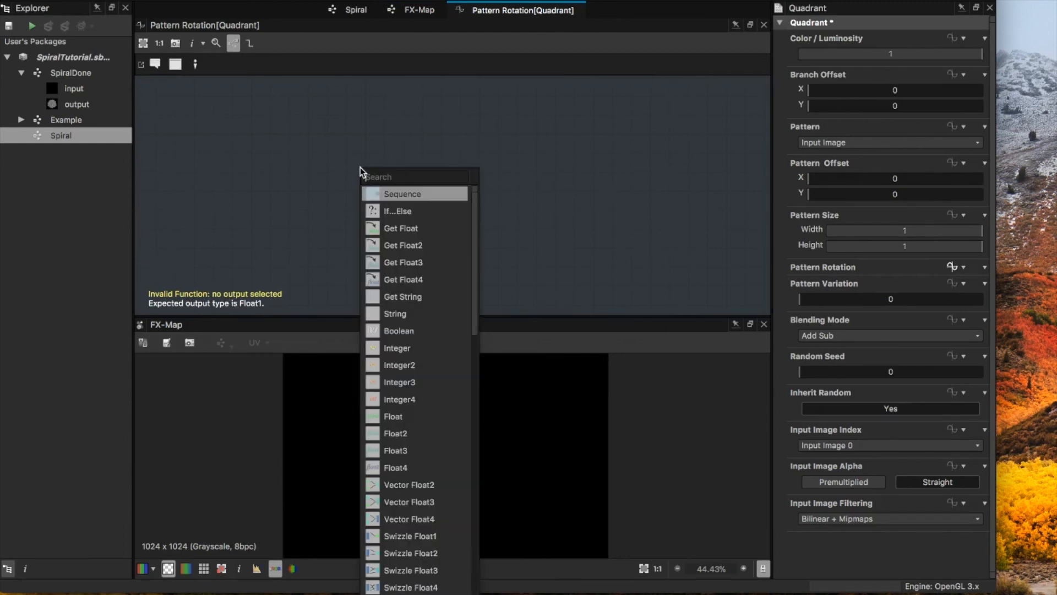
click(393, 230)
drag(362, 176, 345, 173)
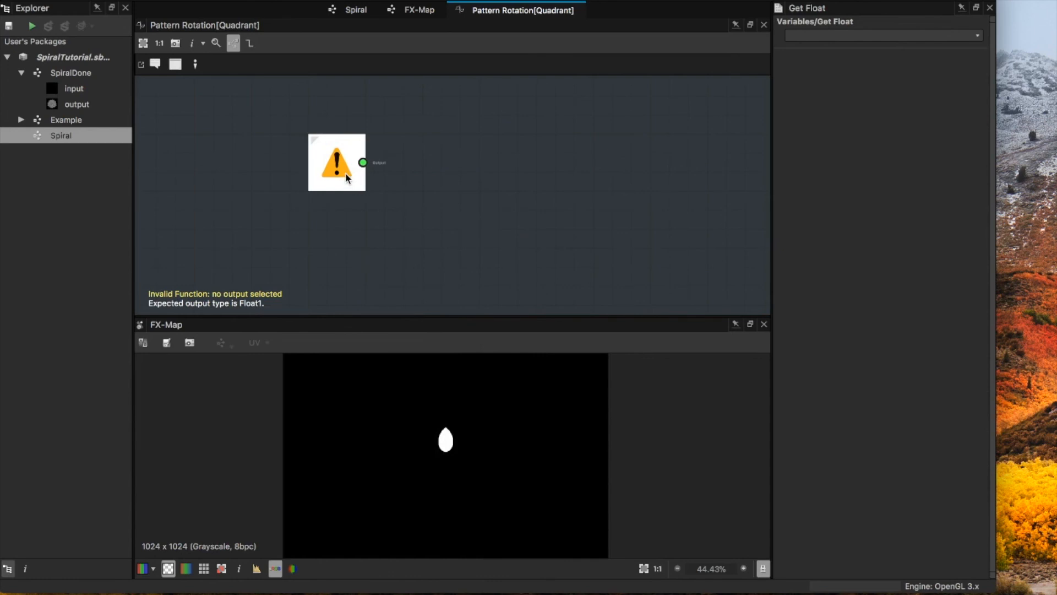
click(977, 35)
click(871, 88)
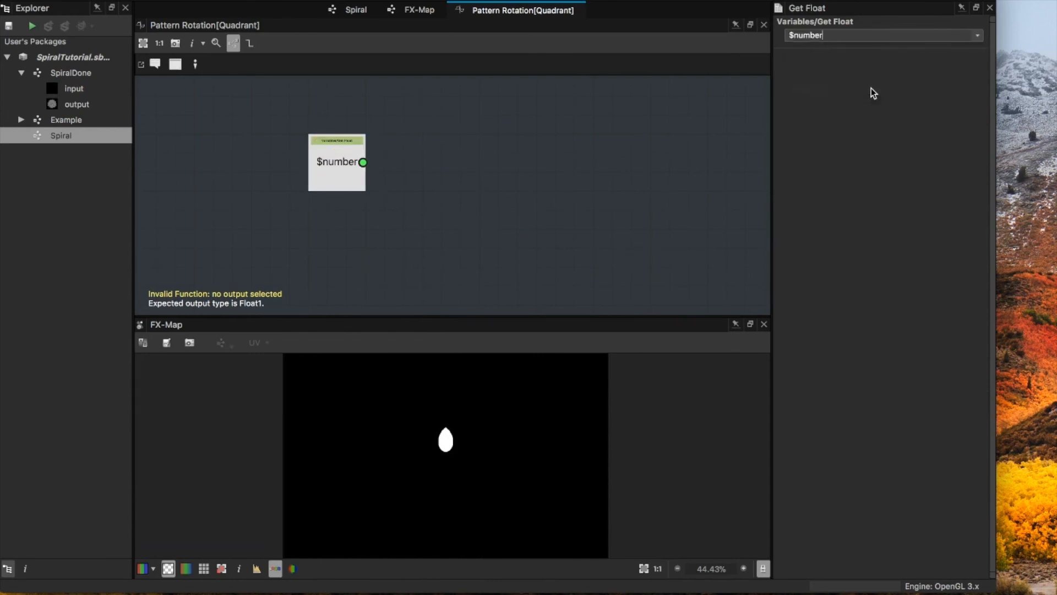
click(426, 14)
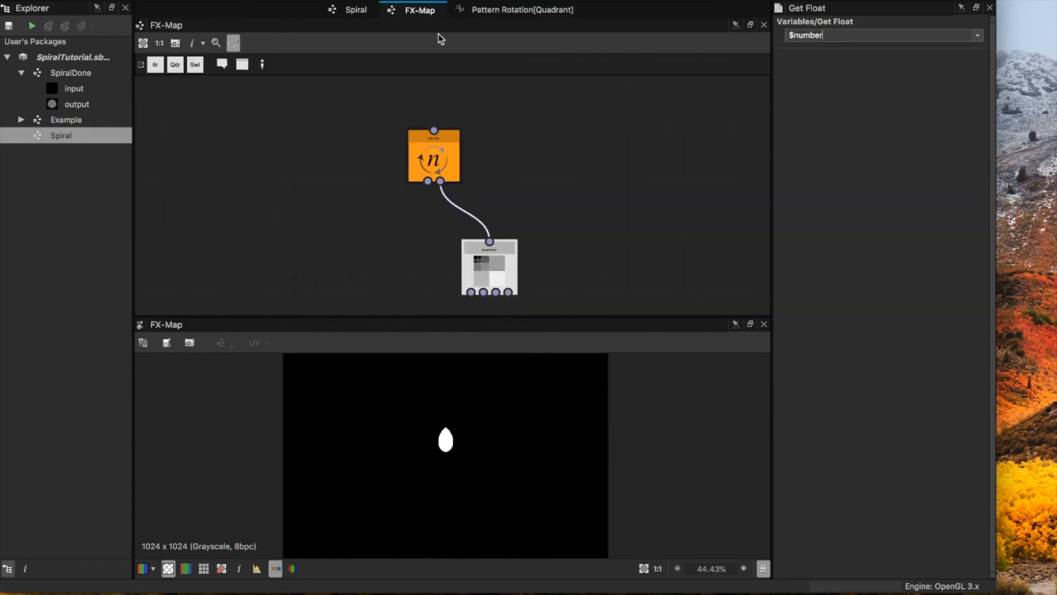
click(438, 155)
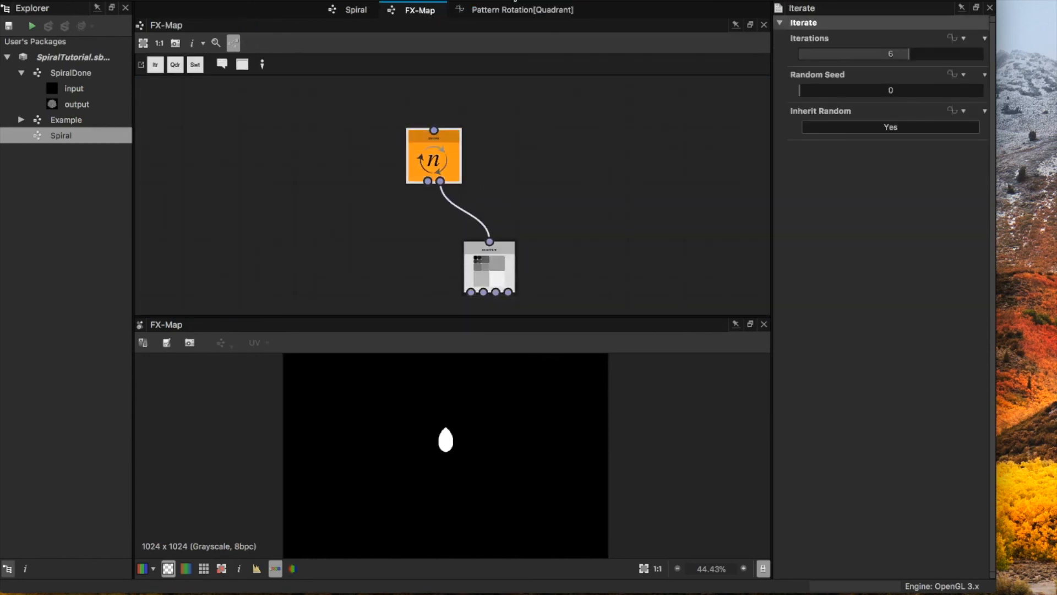
click(509, 10)
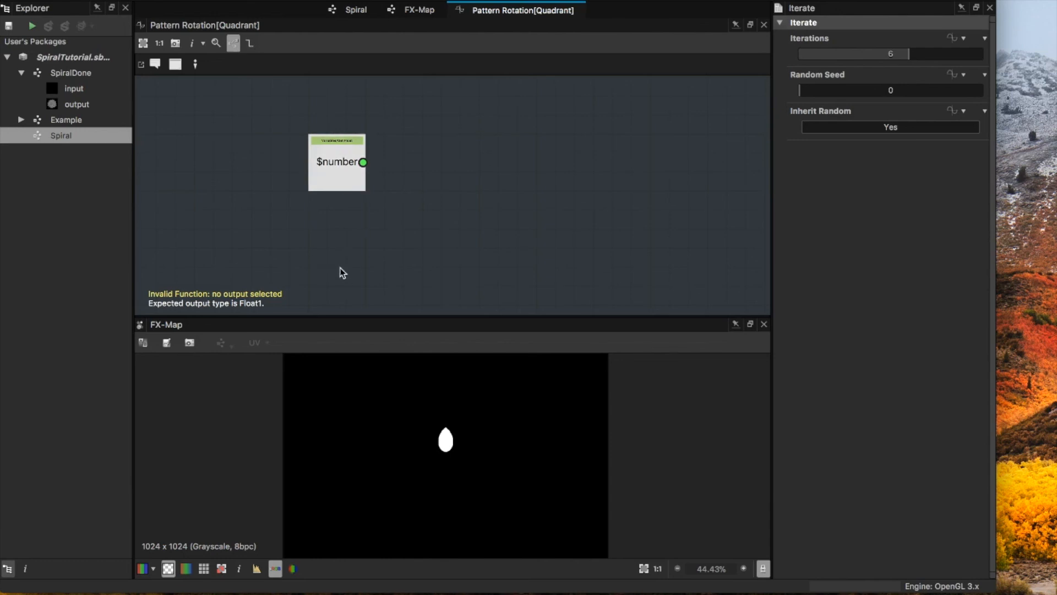
Step: Add a Float constant node below the $number node and set its value to 30
key(space)
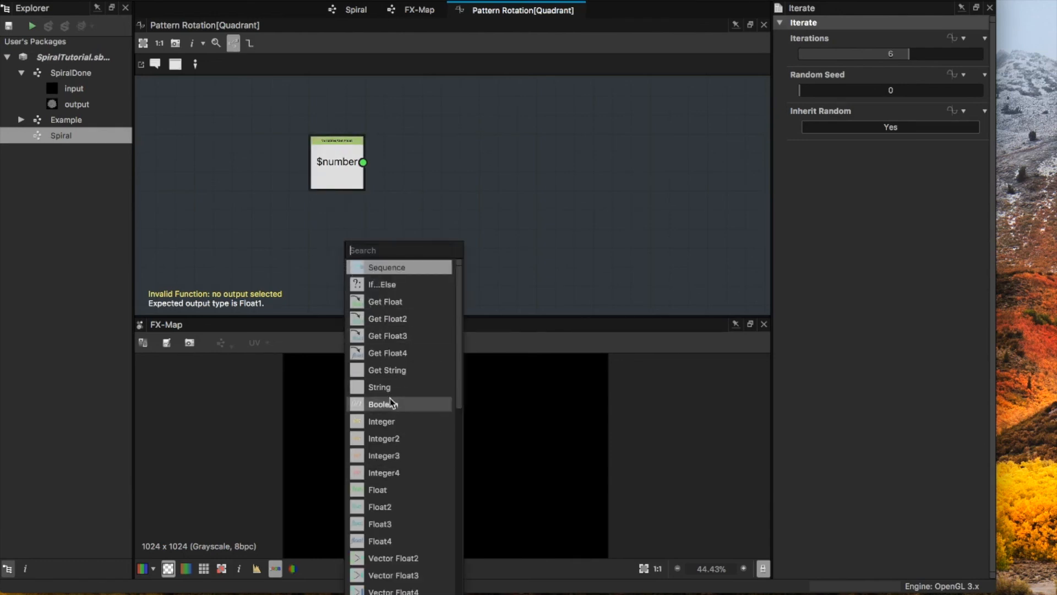
scroll(389, 496, down, 2)
text(f)
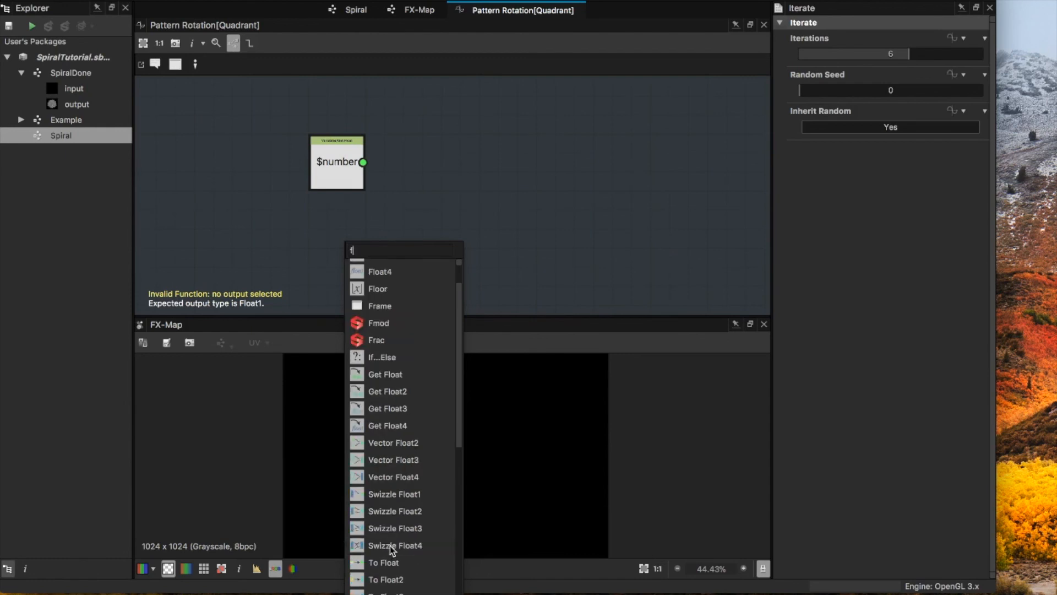
text(lo)
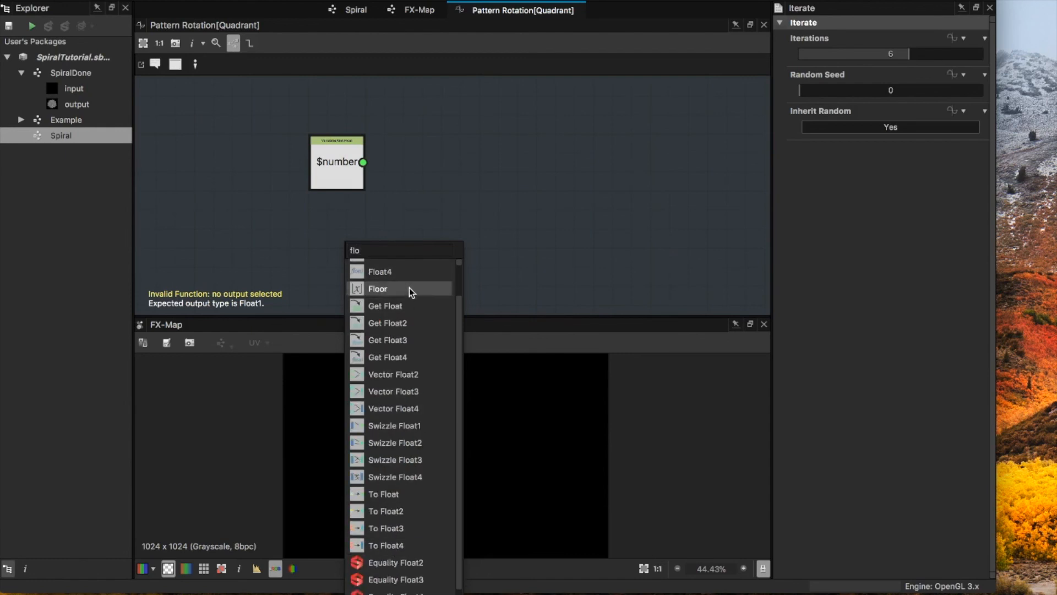
scroll(420, 273, up, 1)
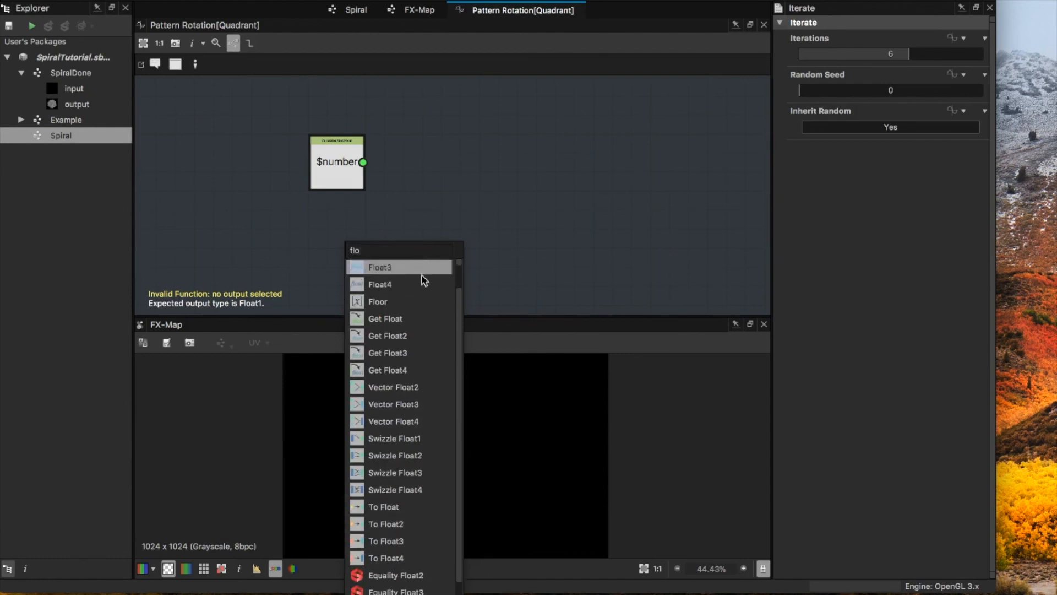
scroll(407, 406, up, 2)
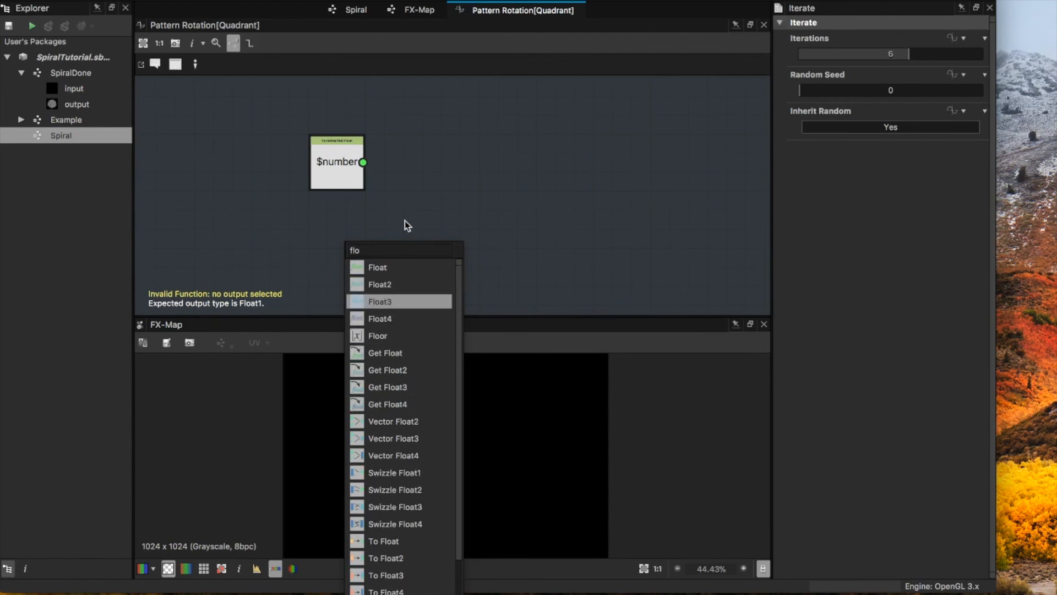
click(393, 269)
drag(889, 38, 919, 38)
double_click(880, 36)
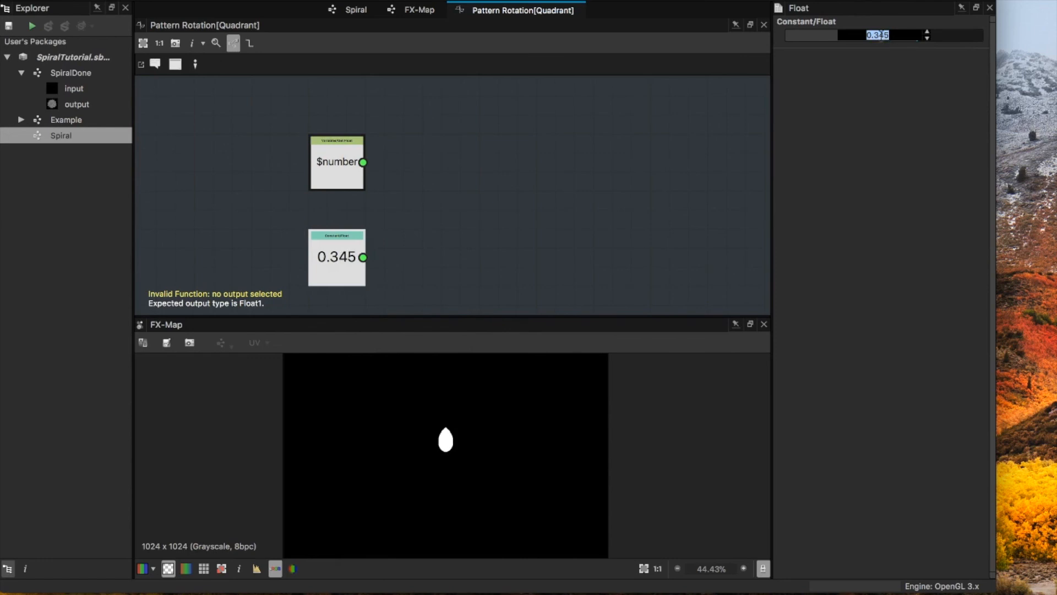
text(30)
key(Return)
Step: Add a Multiplication node, link the $number and Float constant nodes to its two inputs, and tidy the node layout
click(475, 205)
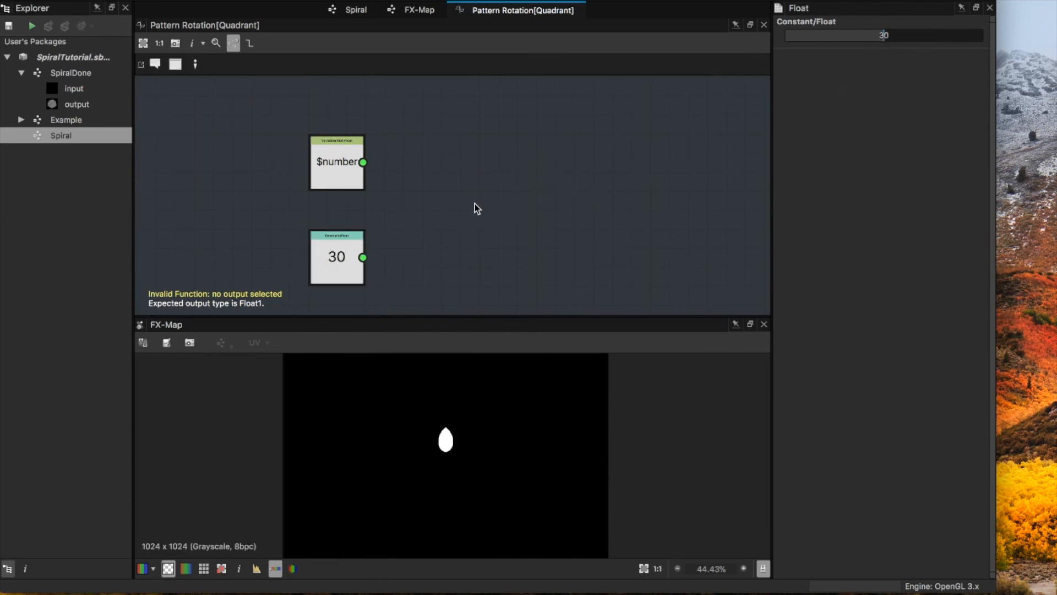
key(space)
text(mu)
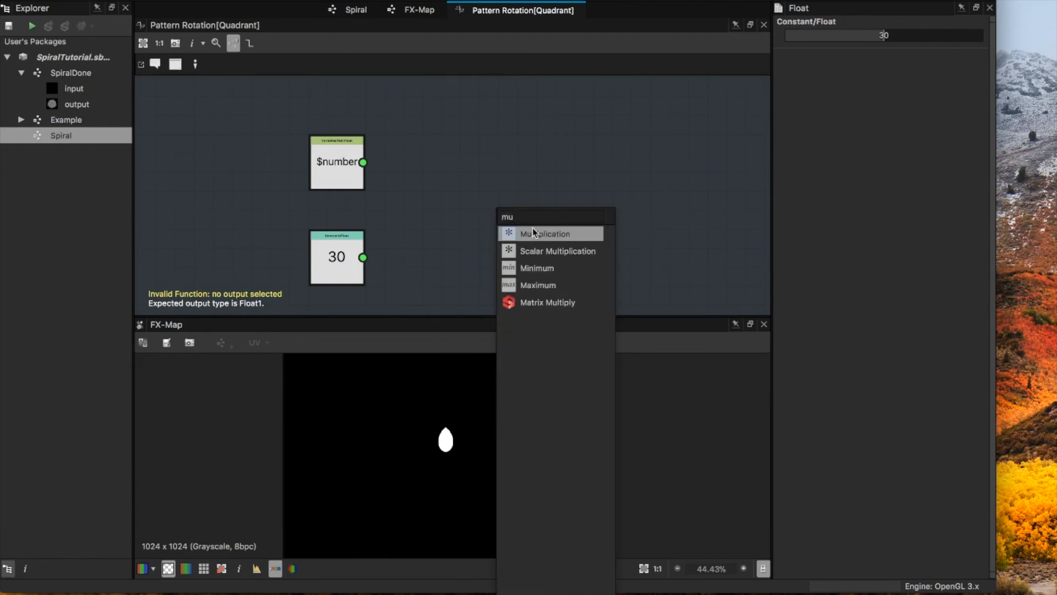
click(532, 232)
drag(362, 162, 463, 194)
drag(364, 257, 450, 223)
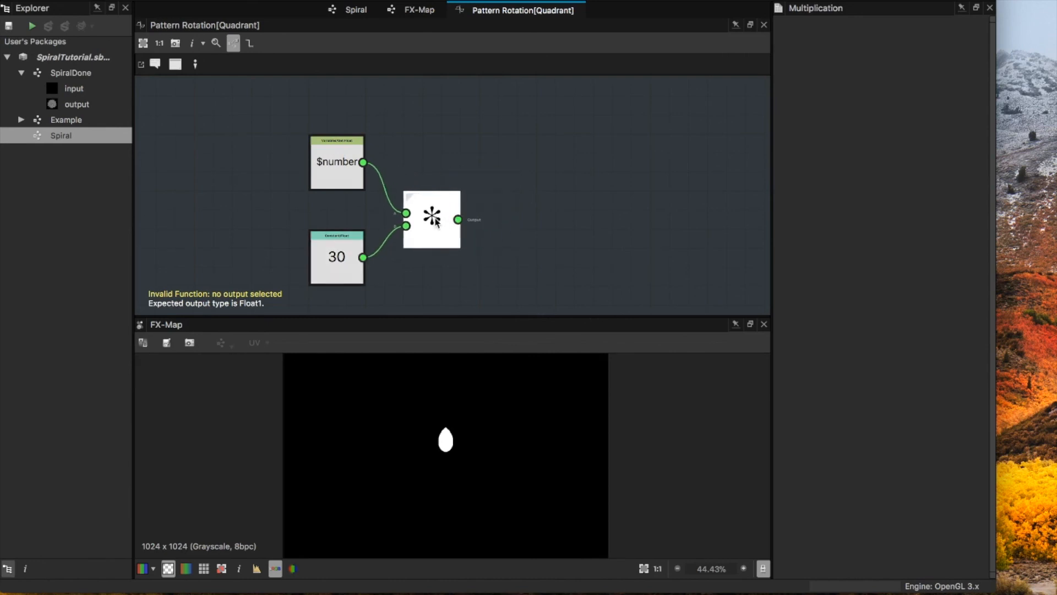
click(343, 244)
drag(343, 244, 343, 225)
drag(443, 244, 459, 212)
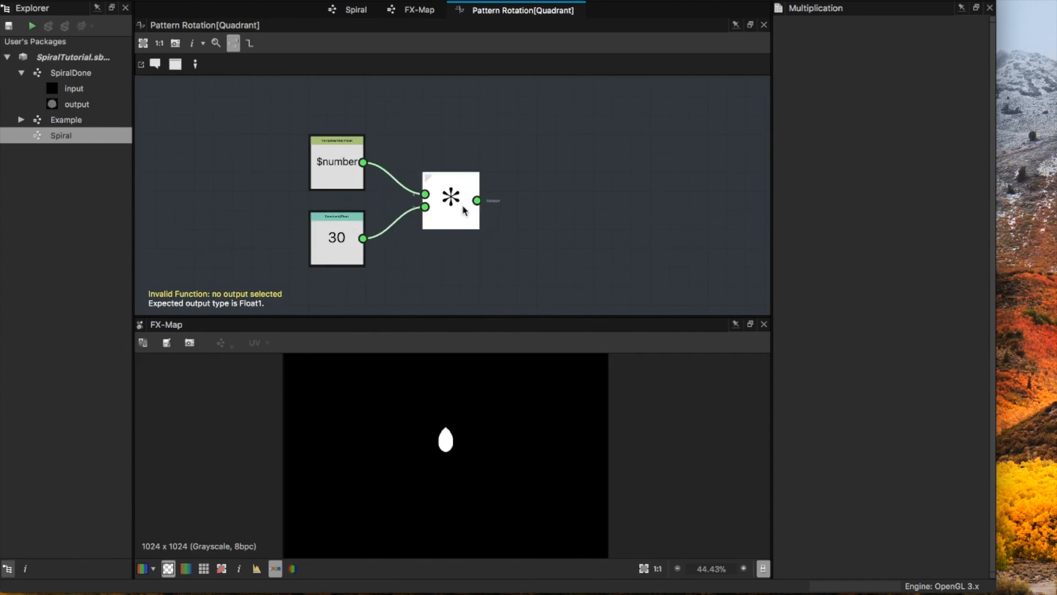
Step: Make the Multiplication node the function's output and adjust the Float constant to 30.113
right_click(467, 212)
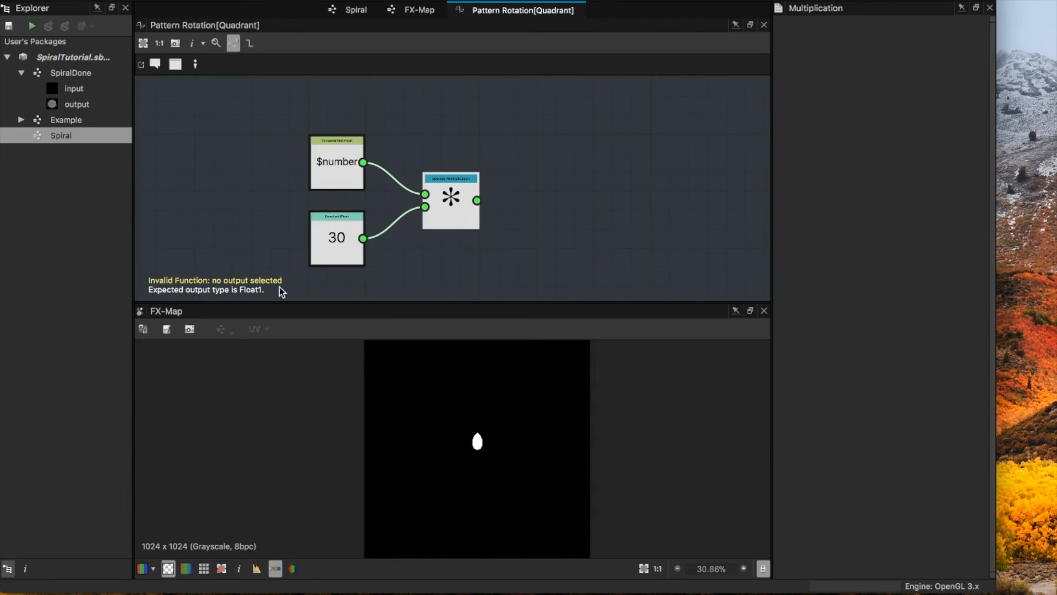
right_click(451, 203)
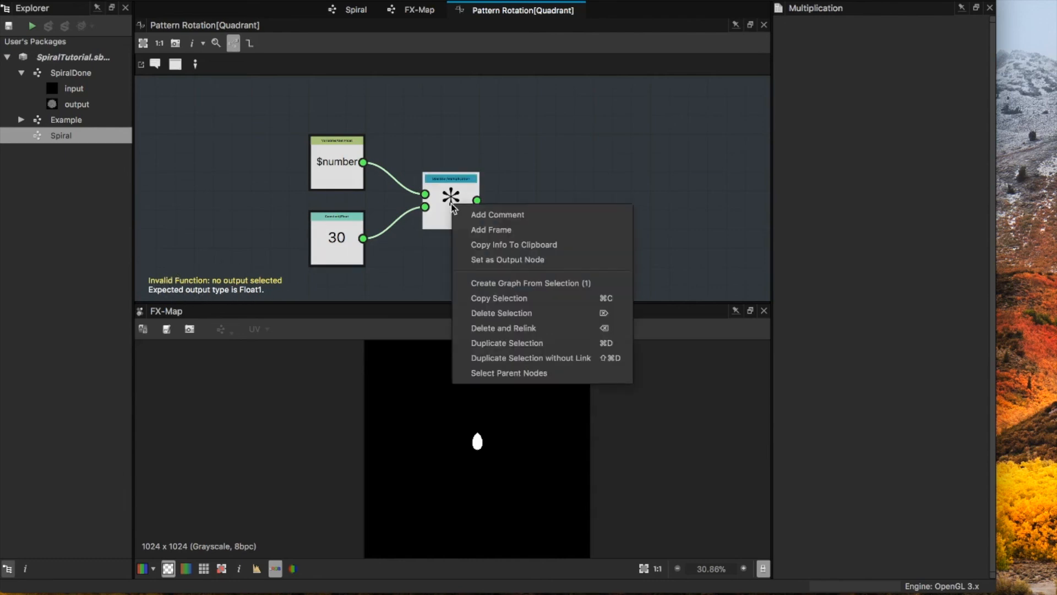
click(503, 260)
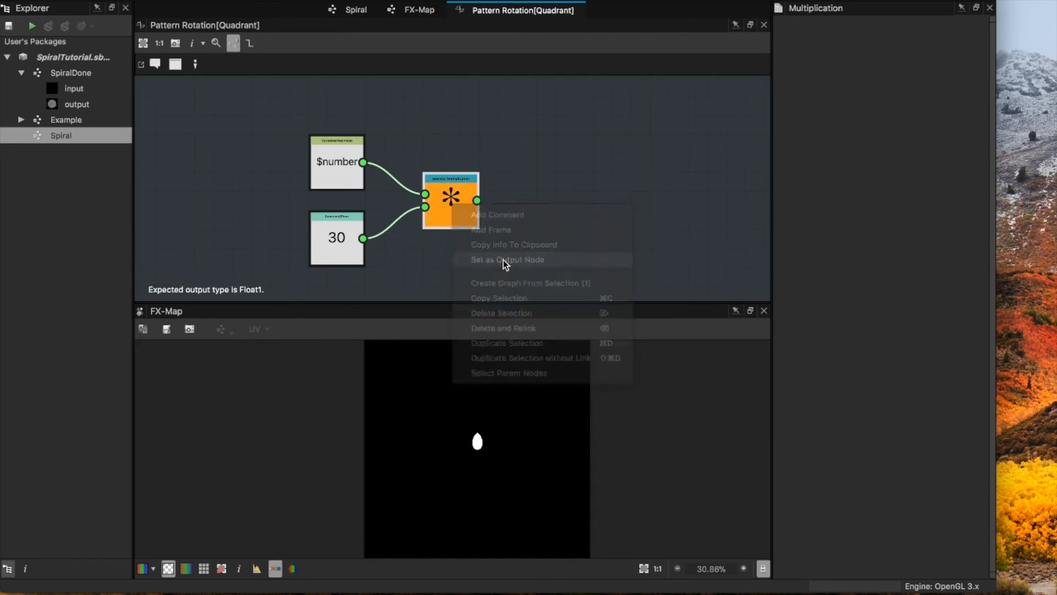
right_click(453, 213)
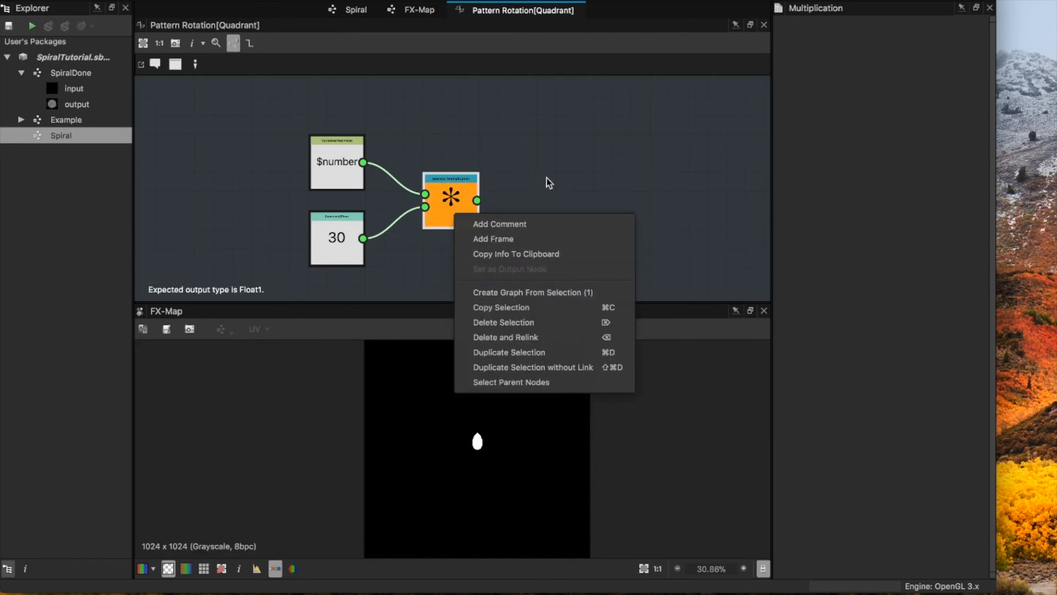
click(464, 202)
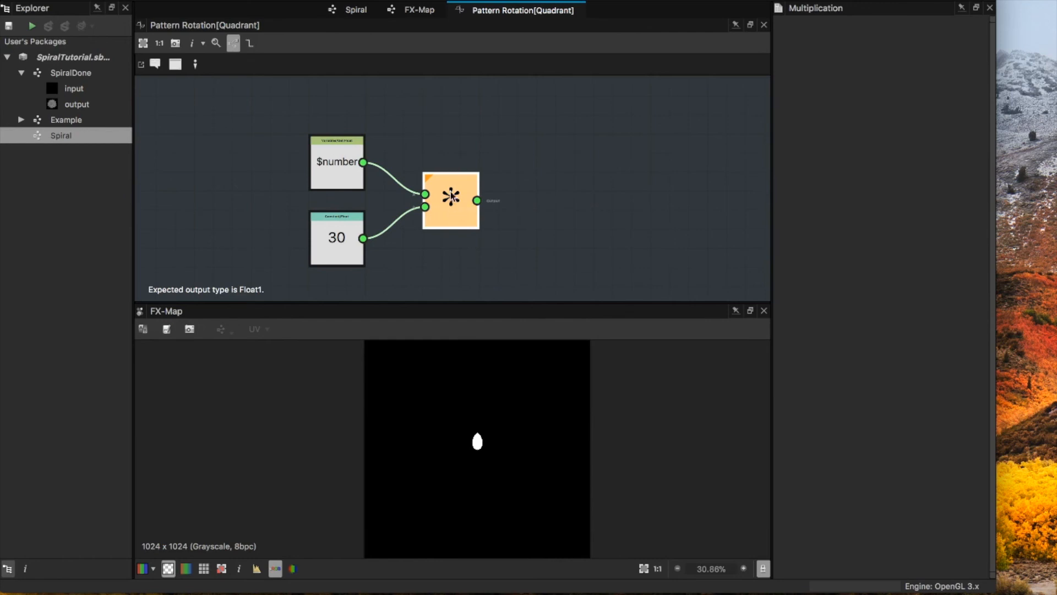
click(343, 248)
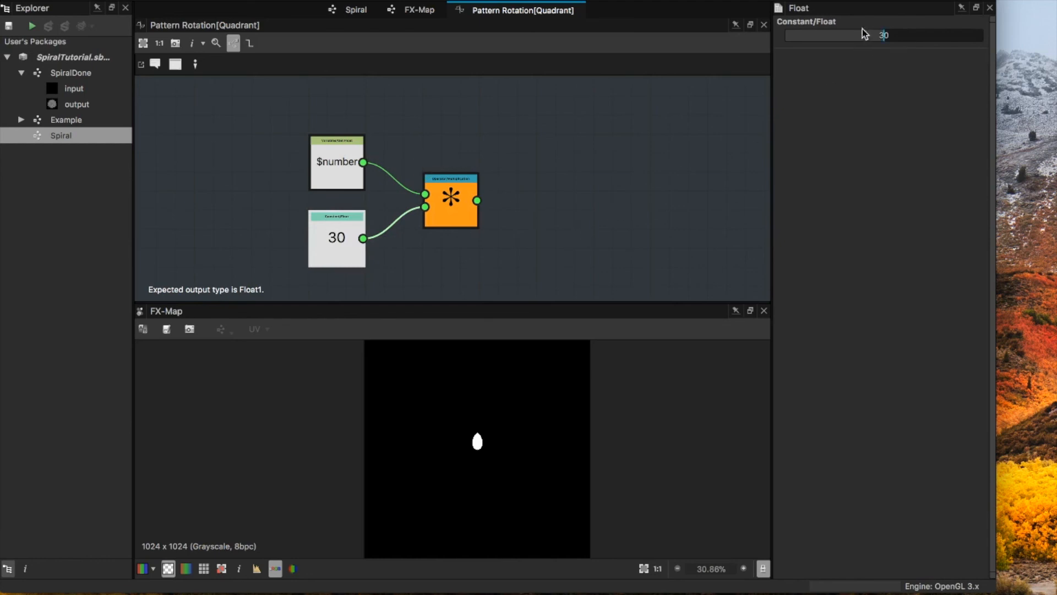
drag(883, 35, 884, 37)
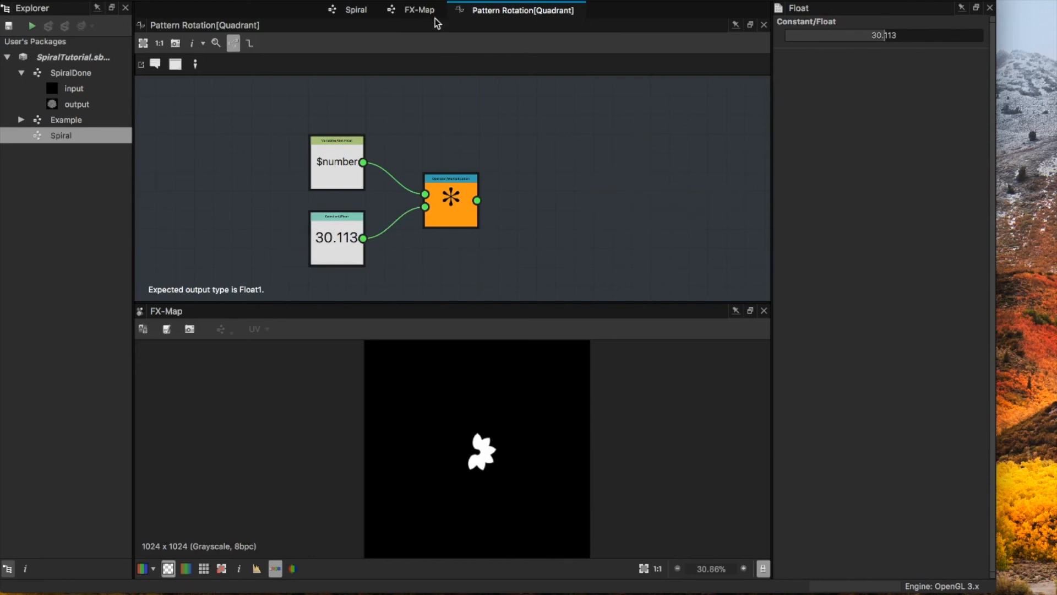
click(423, 10)
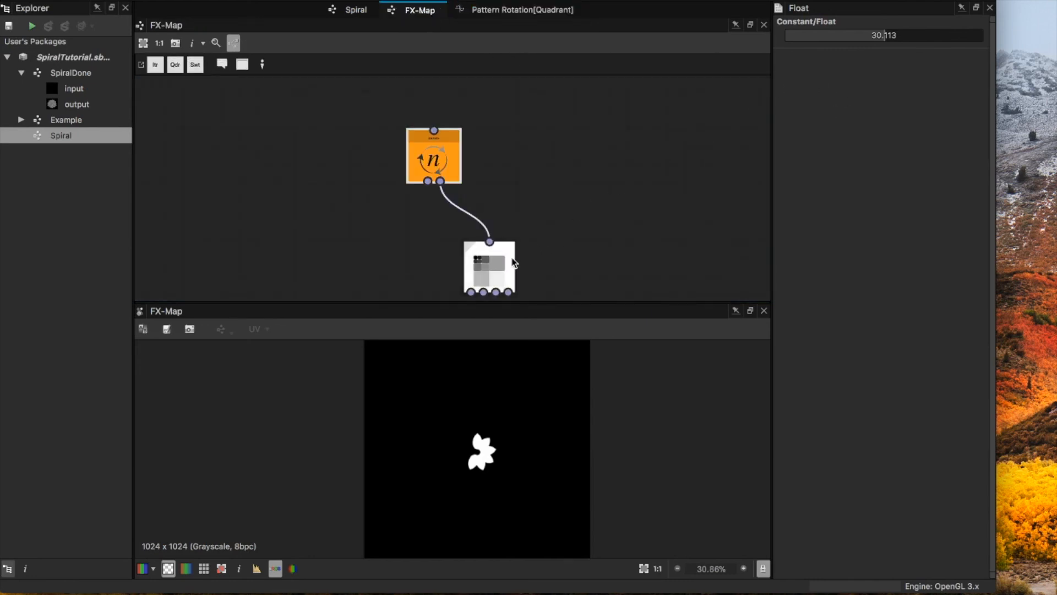
click(516, 263)
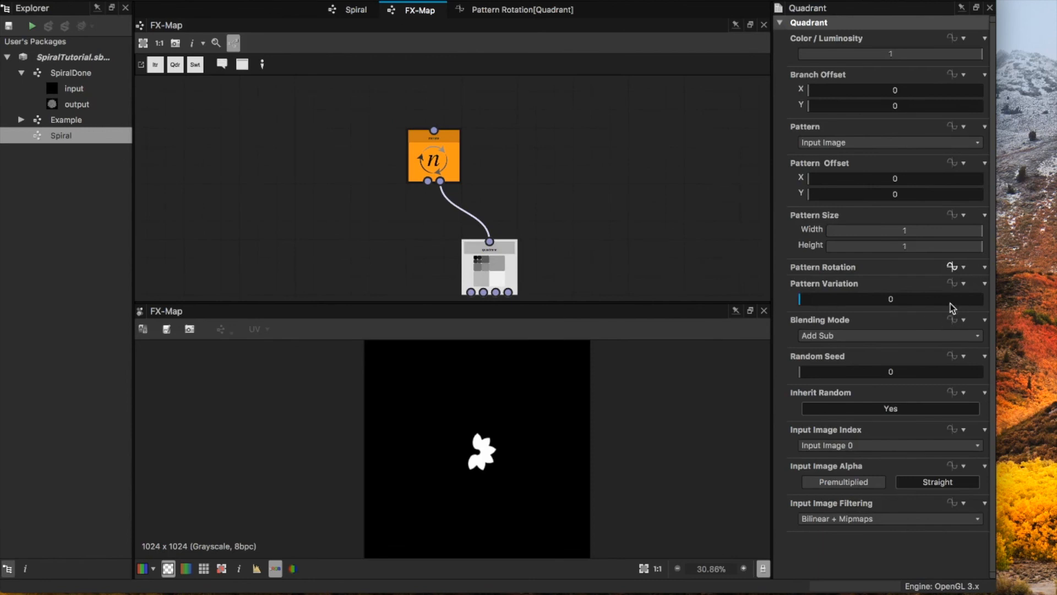
click(953, 268)
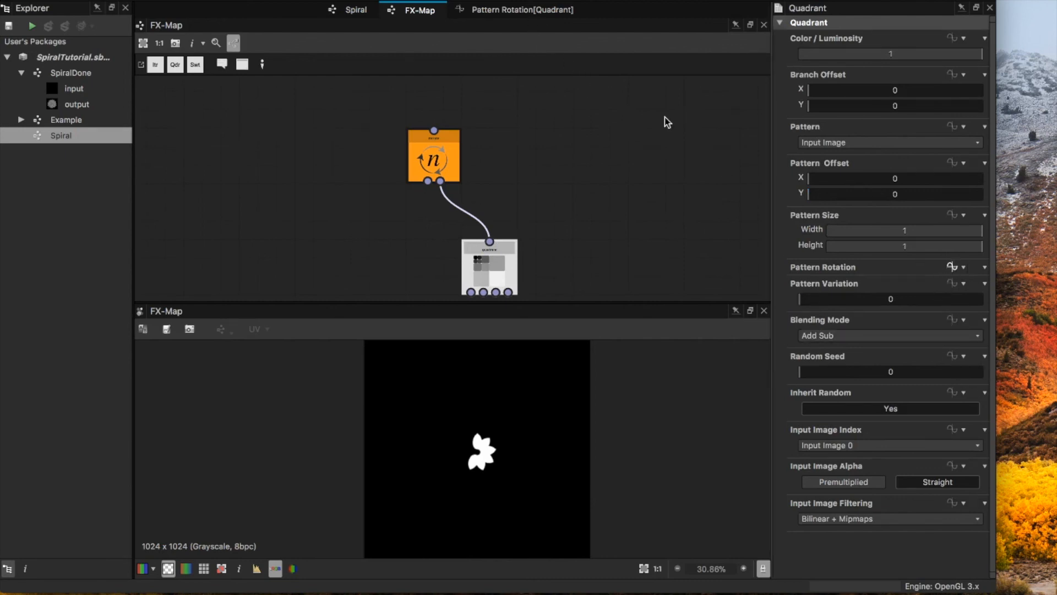
click(525, 16)
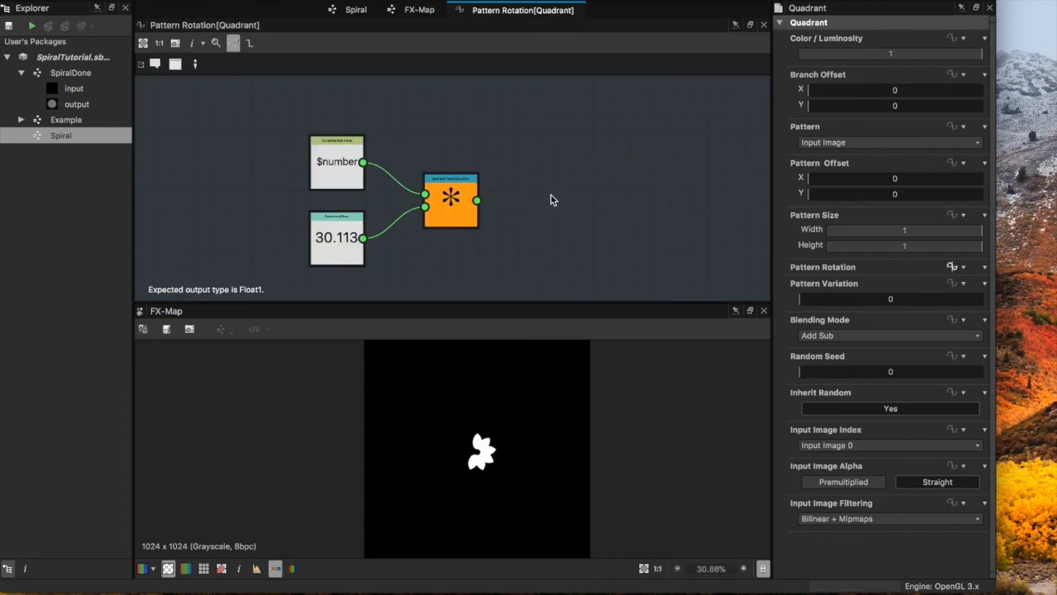
Step: Add a Degrees to Turns node, feed it from the Multiplication node, and make it the function's output
key(space)
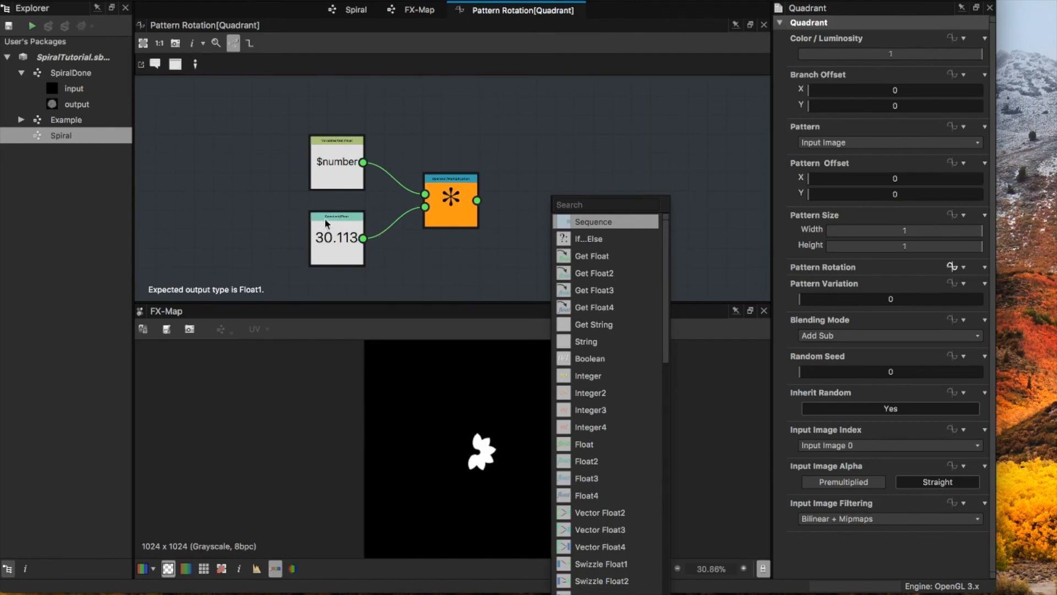
text(de)
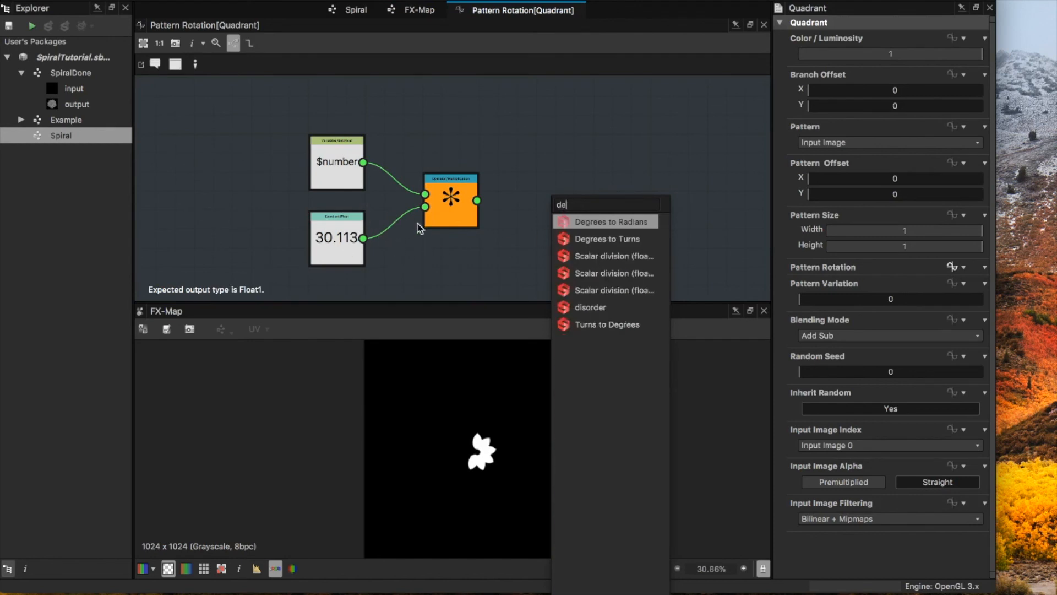
click(602, 241)
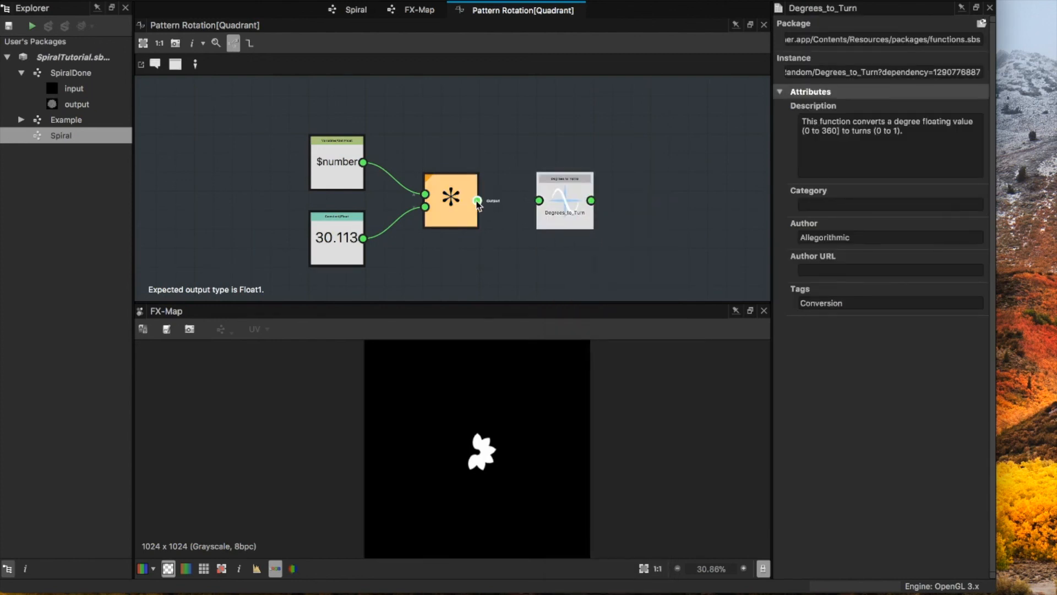
drag(478, 201, 540, 201)
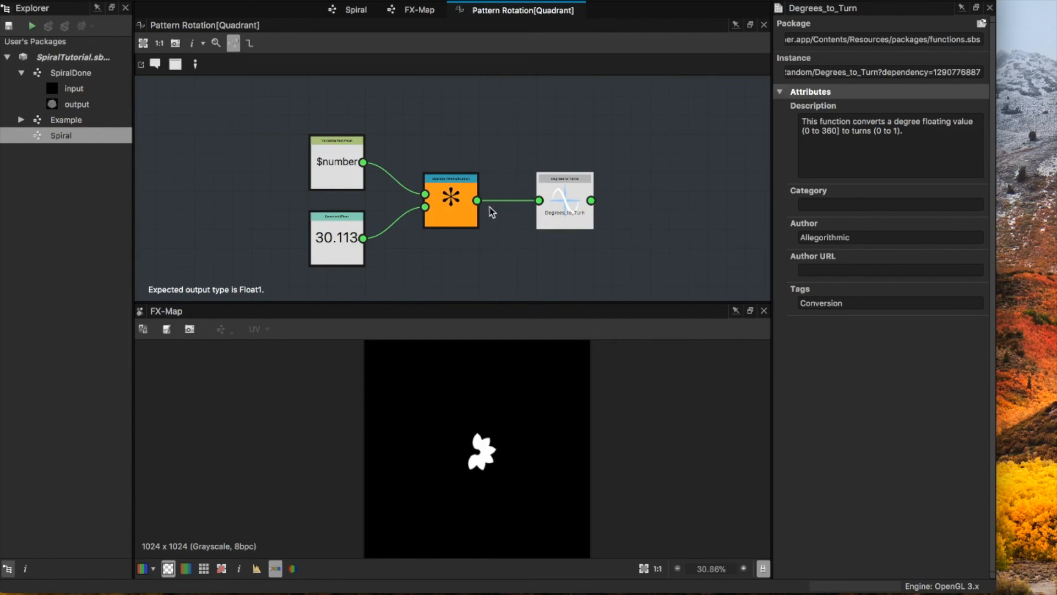
right_click(563, 191)
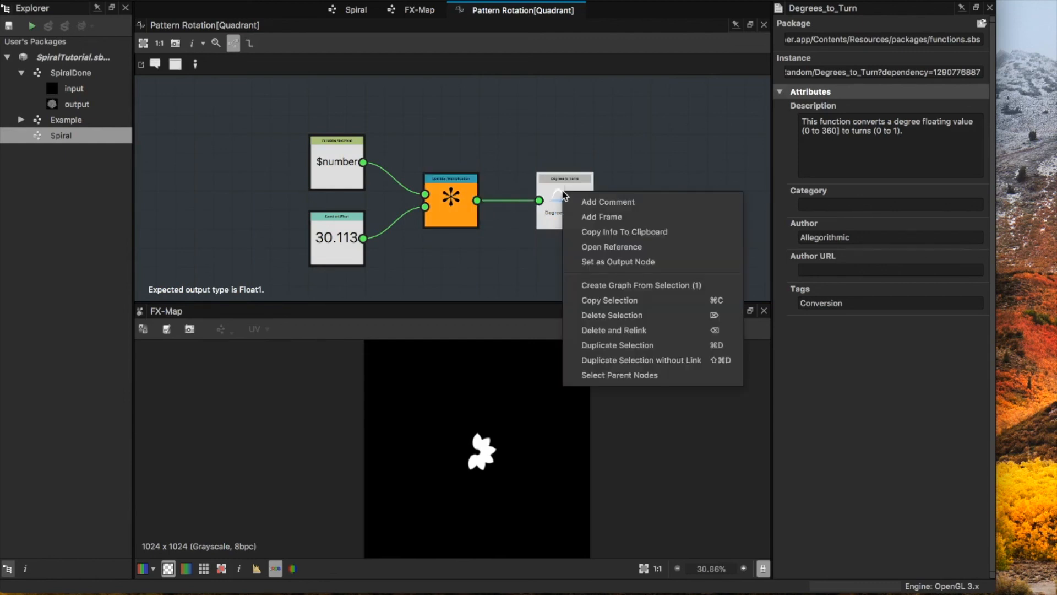
click(616, 262)
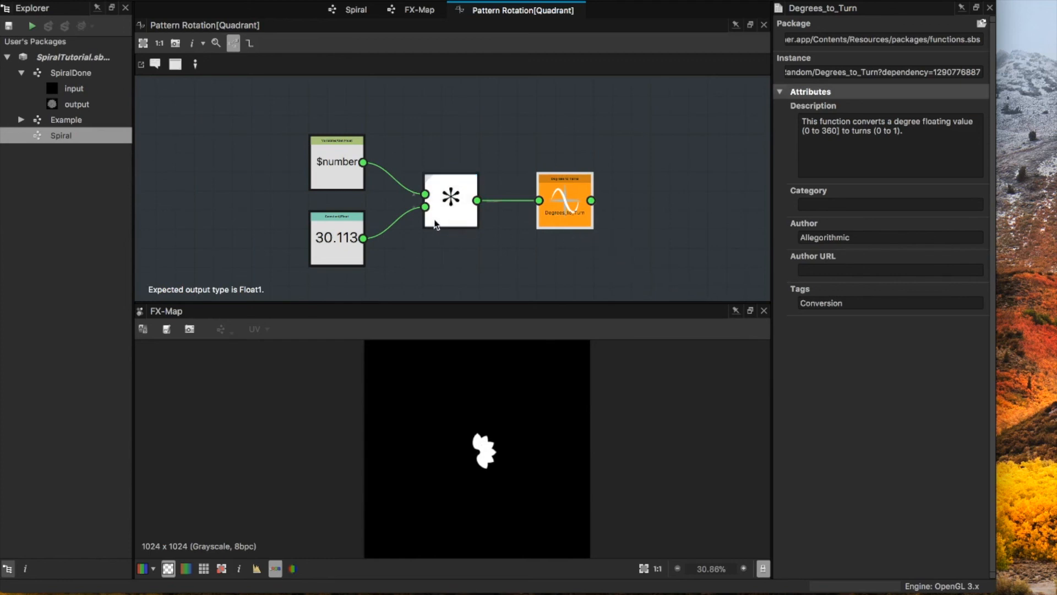
Step: Adjust the Float constant of the rotation function and set it to 60
click(348, 243)
drag(884, 35, 931, 35)
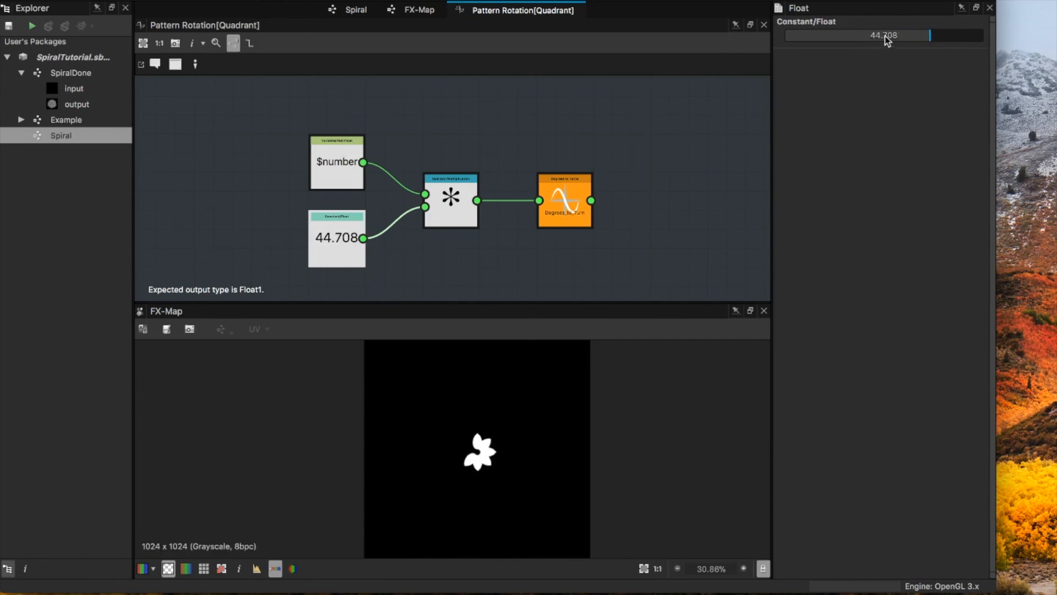
double_click(885, 35)
text(60)
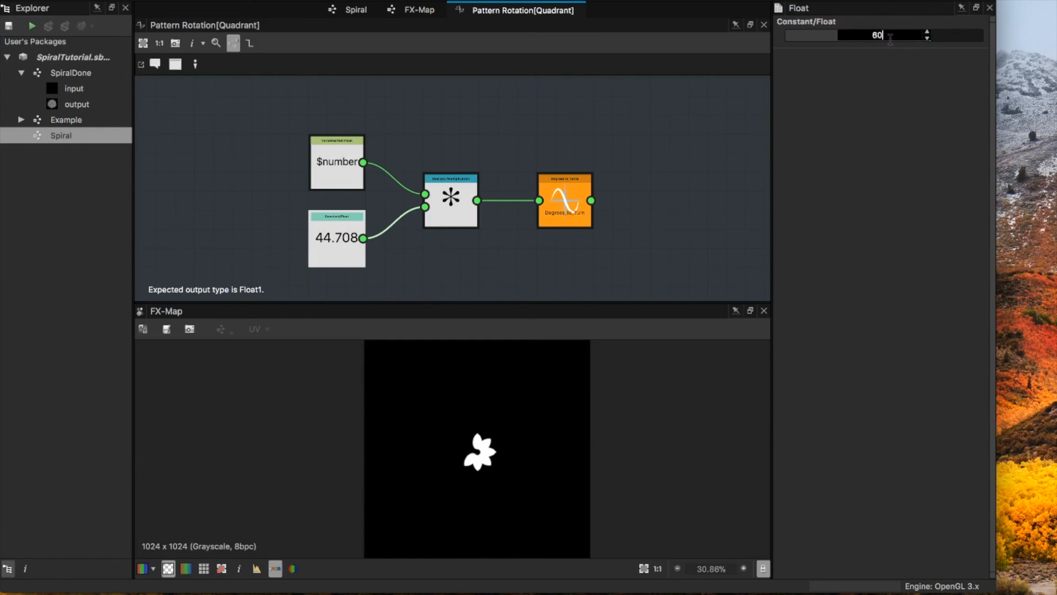
key(Return)
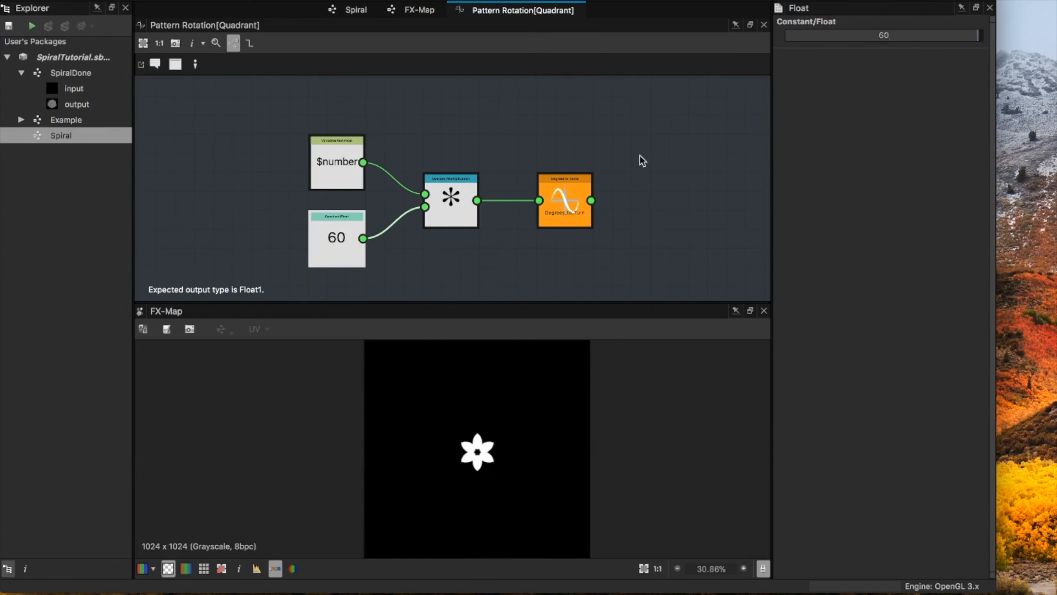
Step: Set the rotation function's Float constant to 137.51
double_click(886, 37)
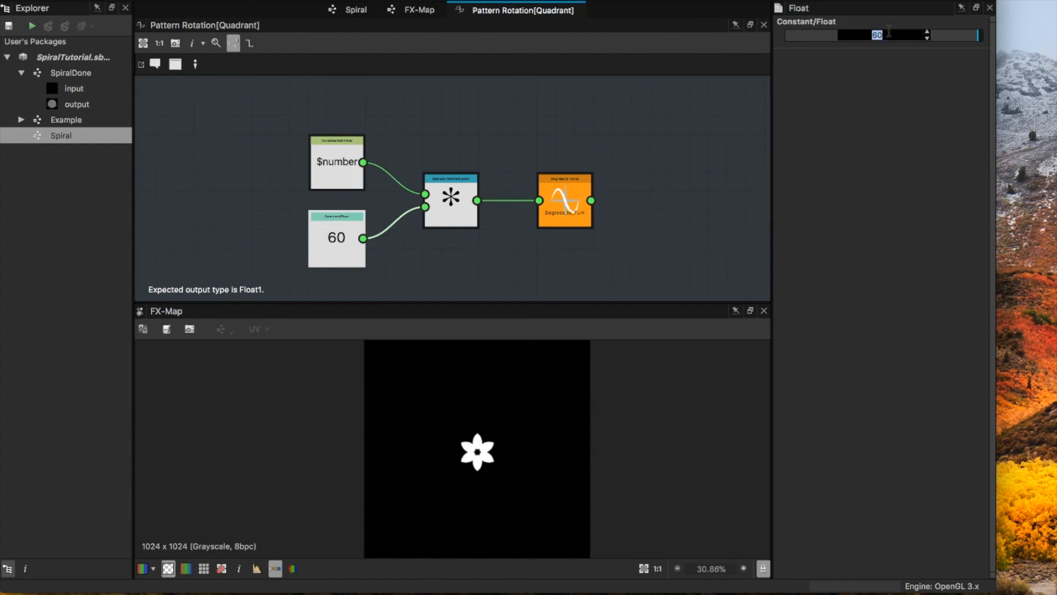
text(137.51)
key(Return)
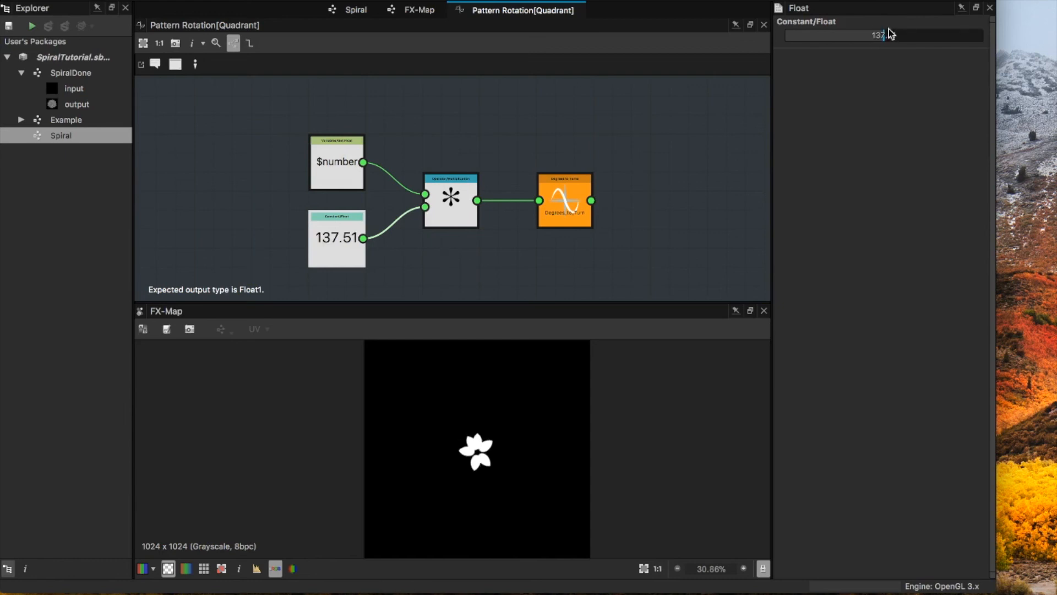
Step: Return to the FX-Map graph and set the Iterate node's Iterations to 64
middle_drag(493, 229, 532, 193)
scroll(492, 462, up, 1)
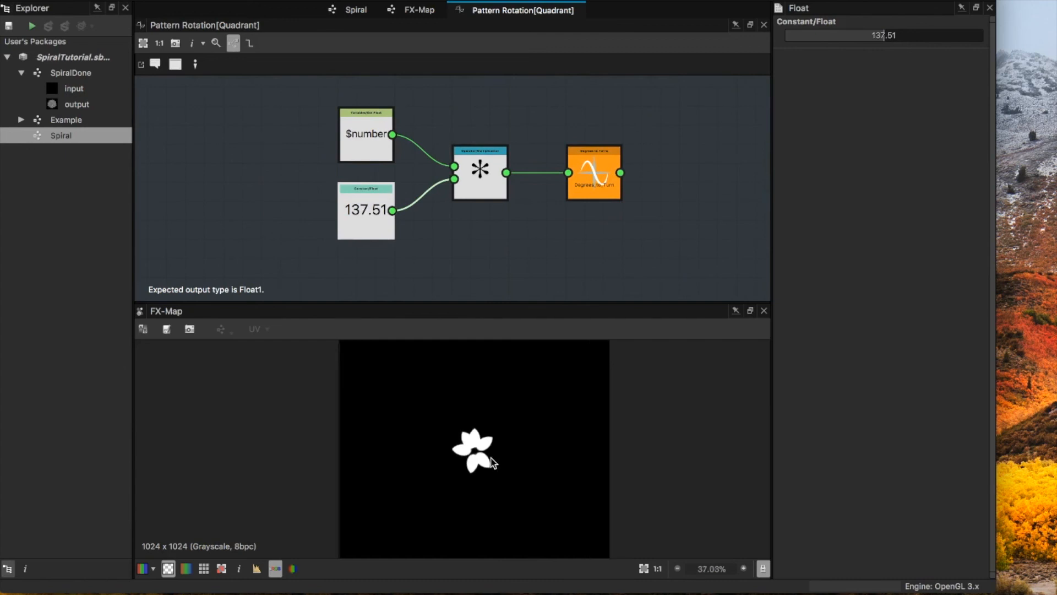
scroll(491, 461, up, 2)
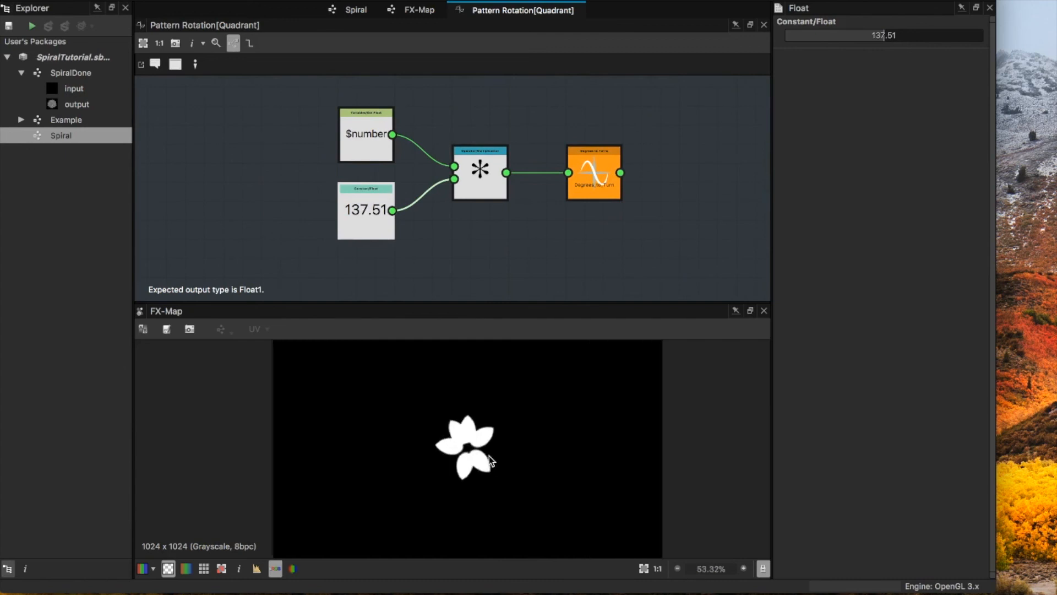
click(416, 11)
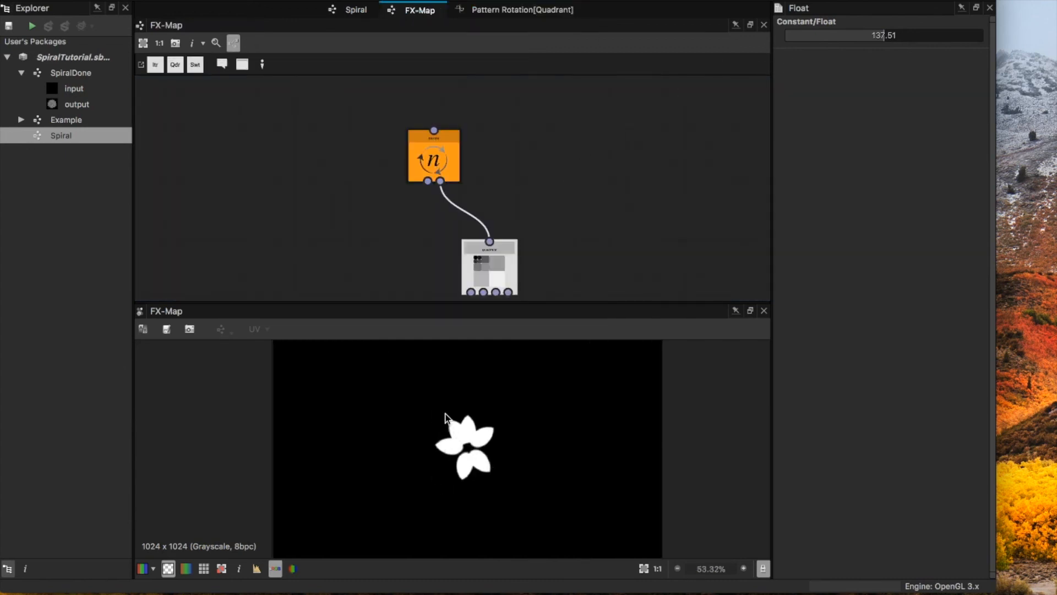
click(451, 158)
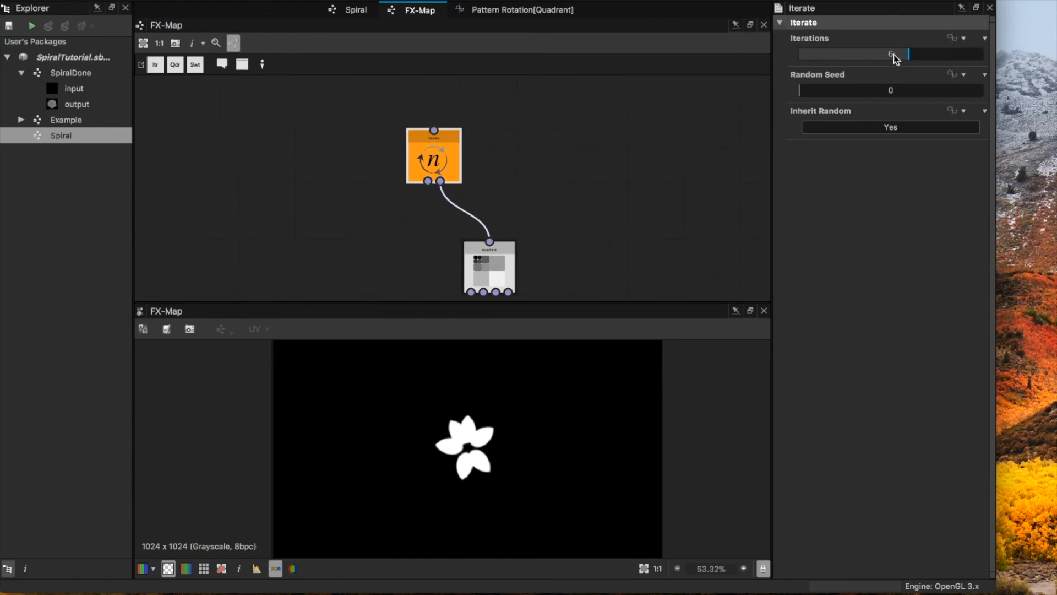
double_click(893, 53)
click(936, 54)
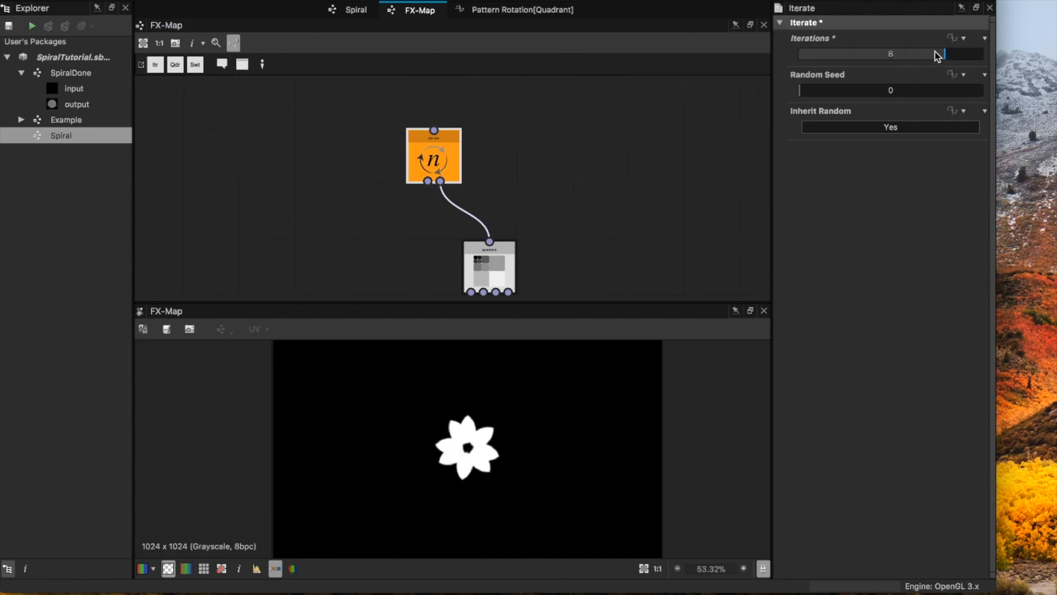
drag(905, 54, 984, 54)
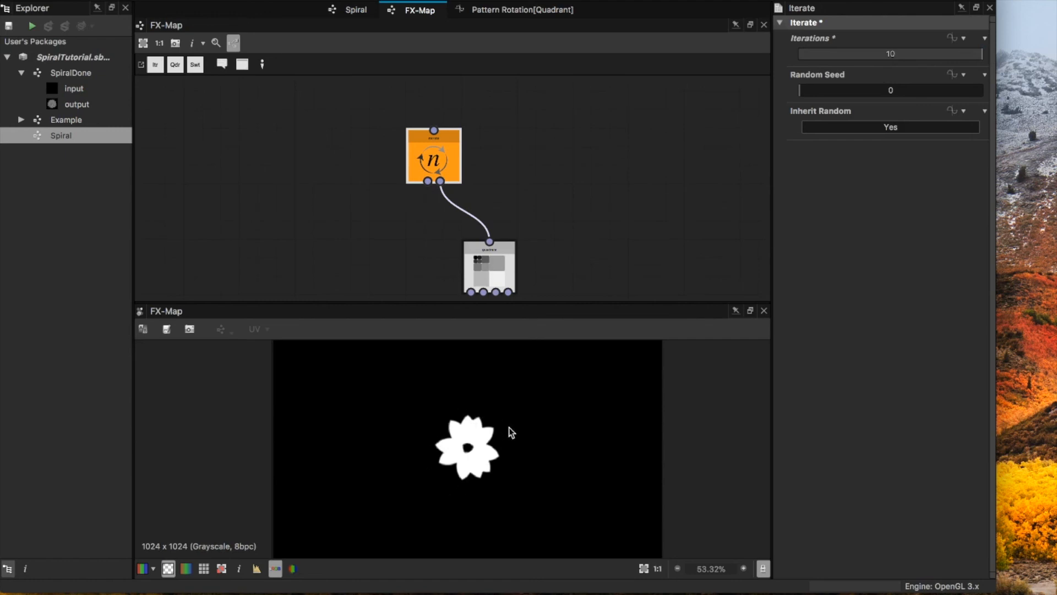
click(891, 54)
double_click(891, 54)
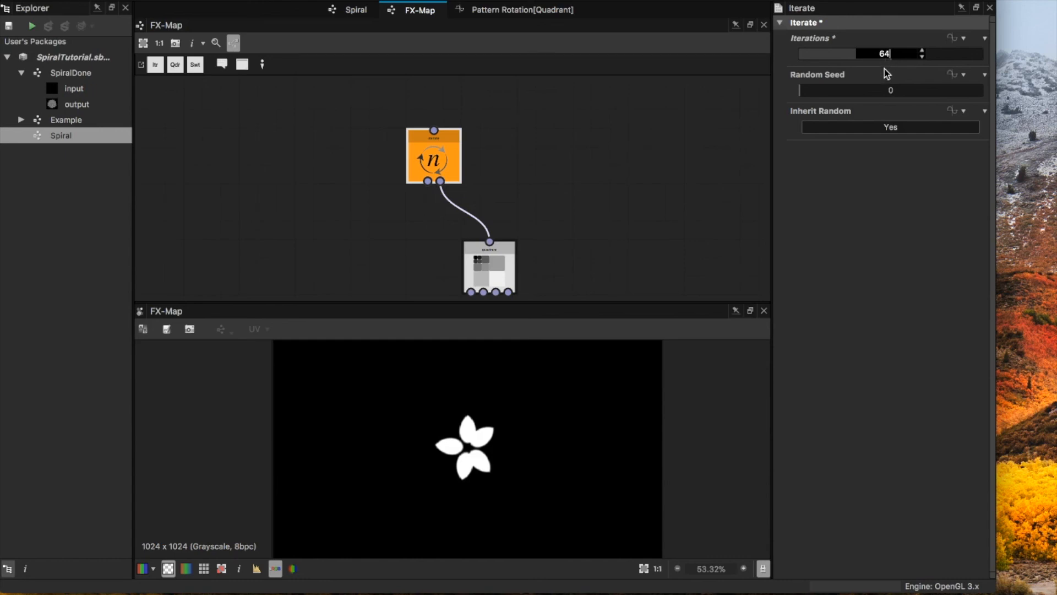
key(Return)
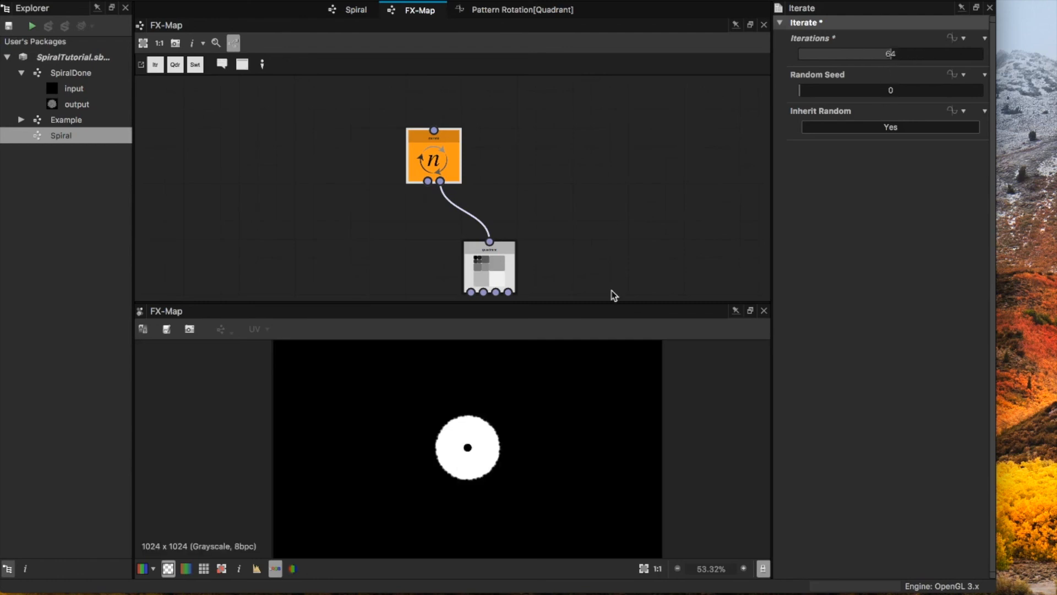
Step: Give the Quadrant node's Pattern Offset an empty function and open that function for editing
scroll(479, 452, up, 8)
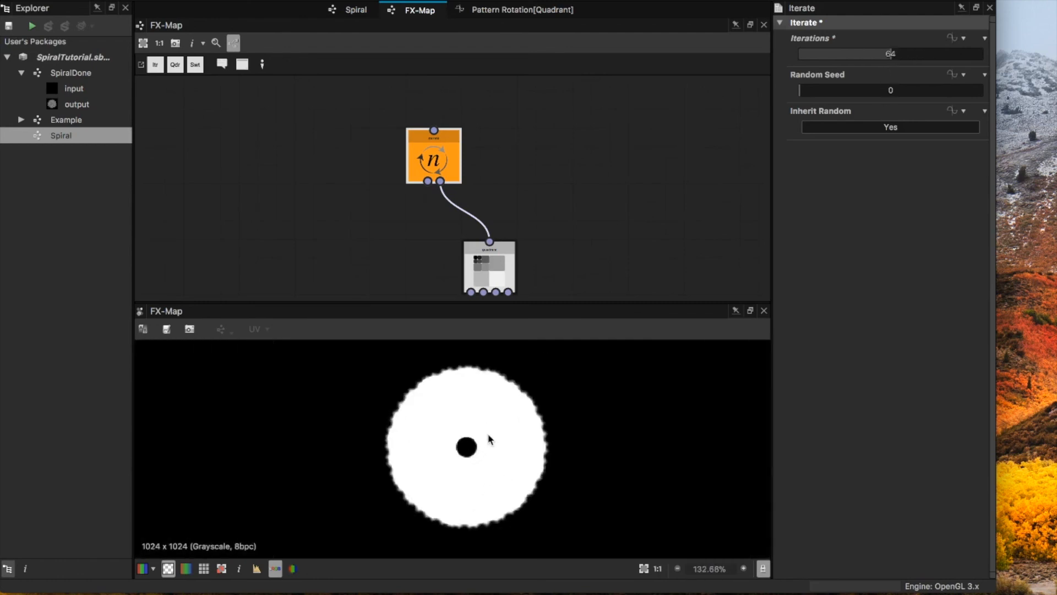
scroll(484, 439, down, 6)
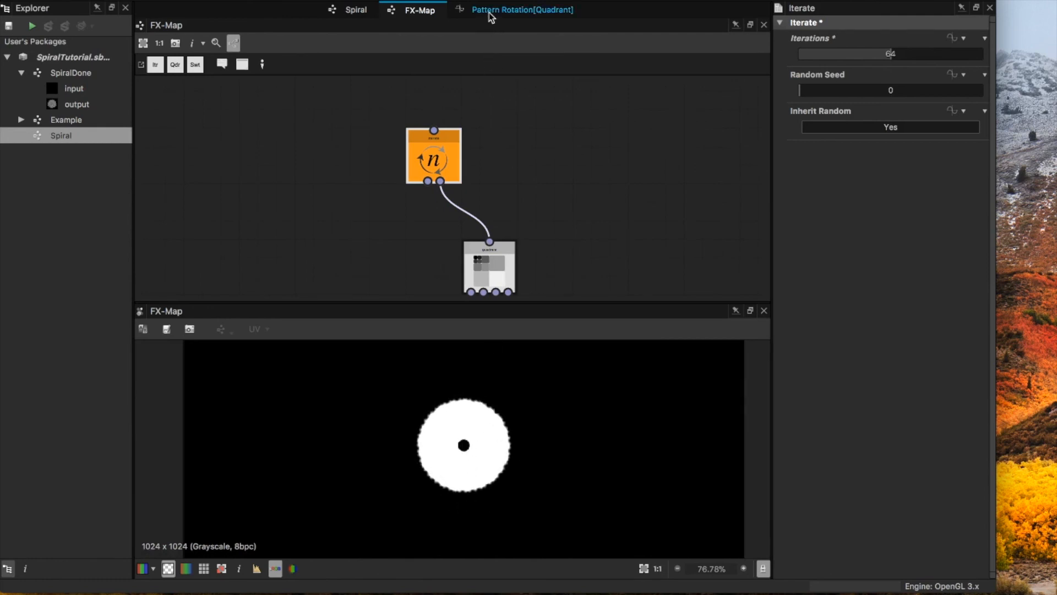
scroll(511, 230, down, 2)
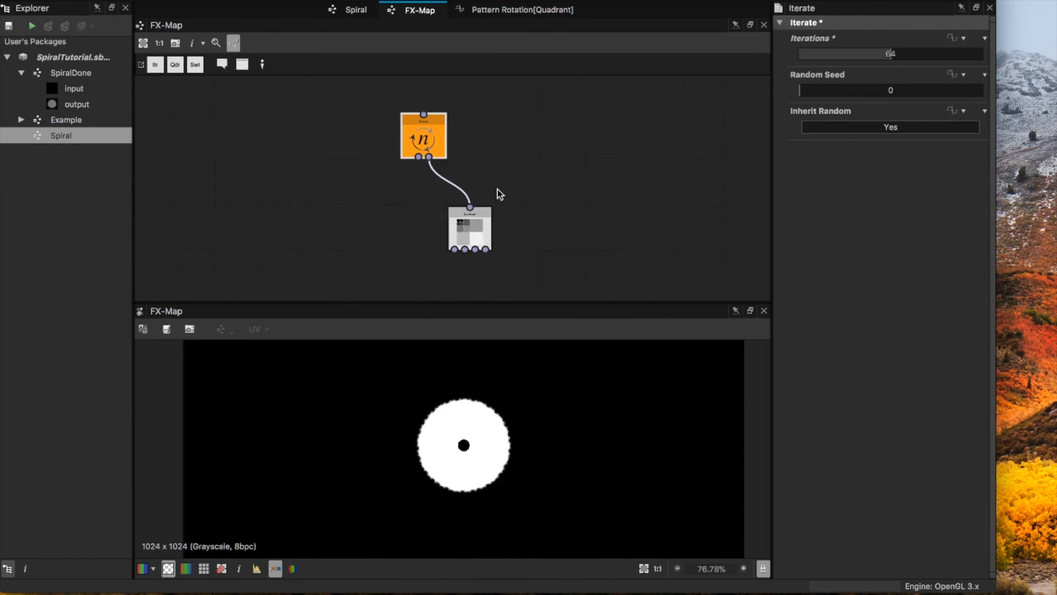
click(487, 223)
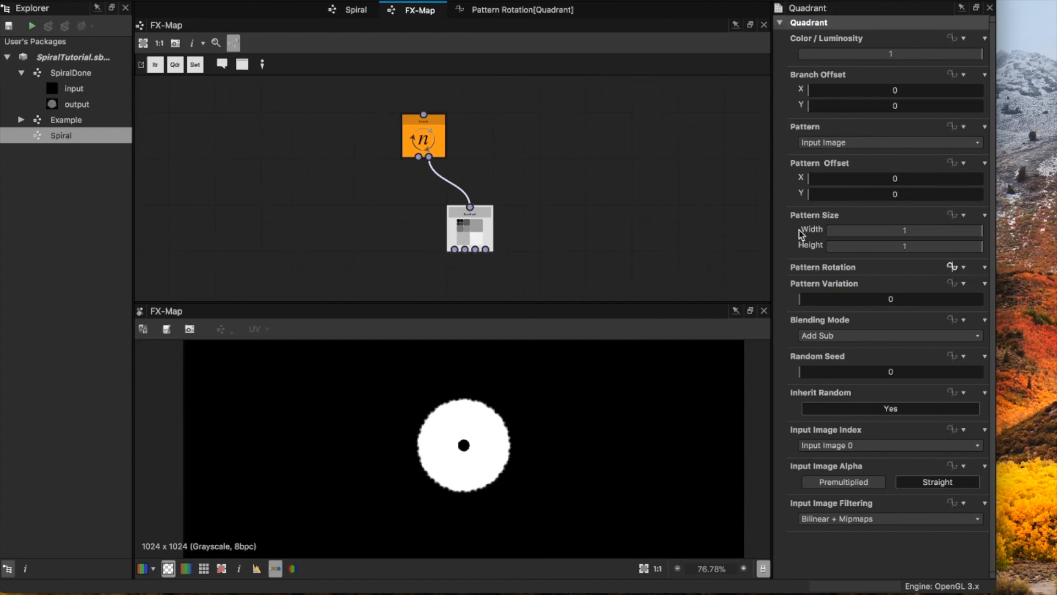
click(957, 165)
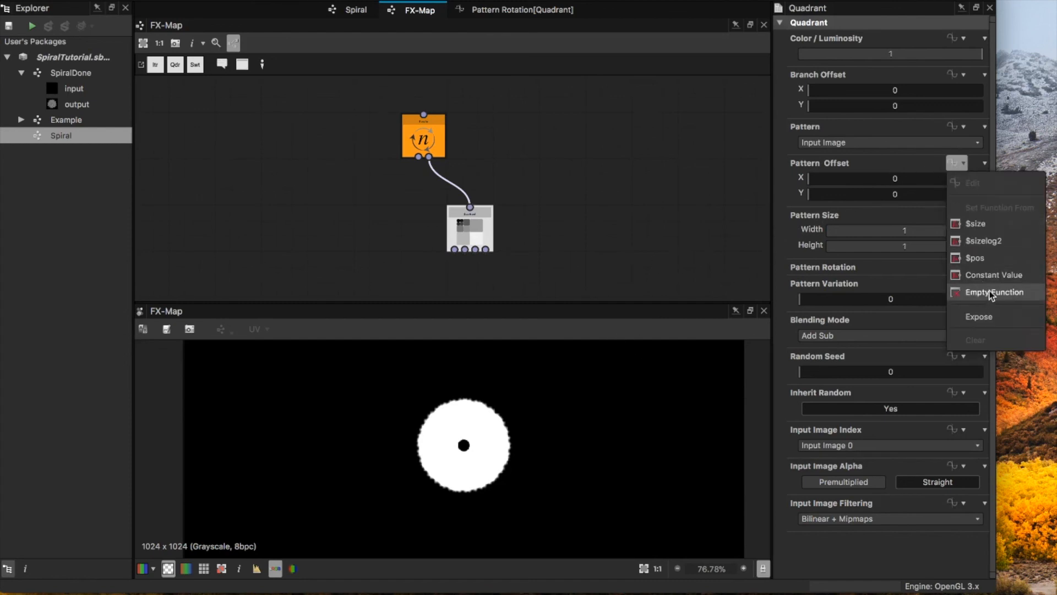
click(990, 293)
click(958, 164)
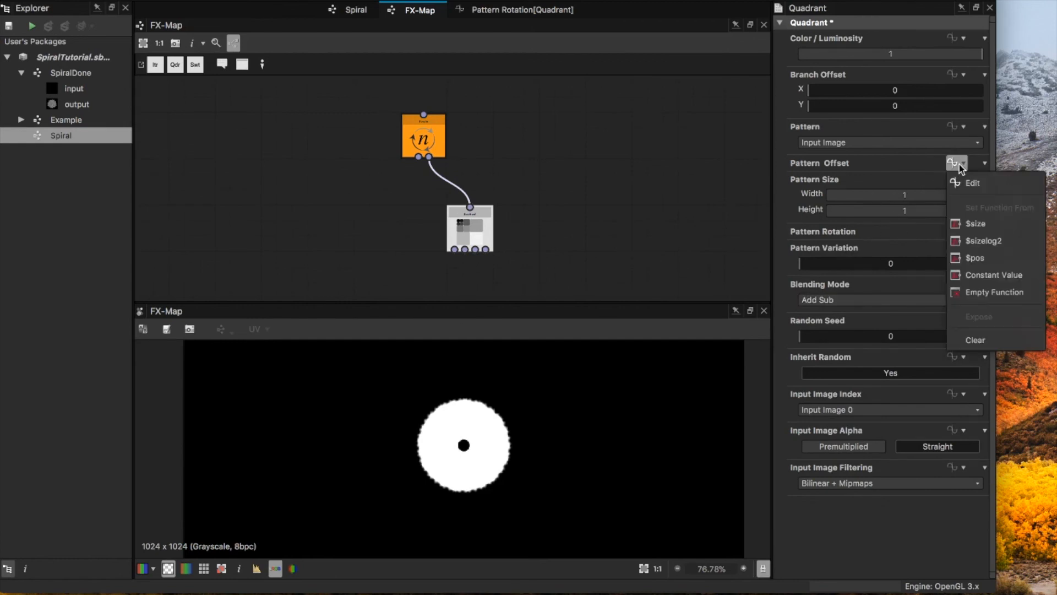
click(954, 165)
click(952, 164)
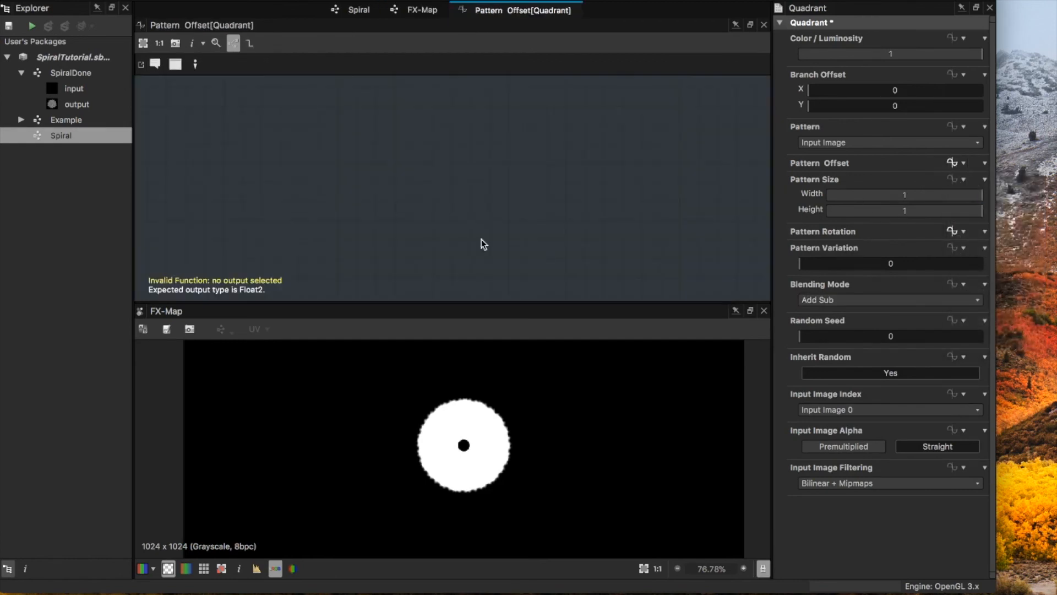
Step: Add a Vector Float2 node to the Pattern Offset function and move it aside to leave room for its inputs
key(space)
click(537, 195)
key(space)
text(flo)
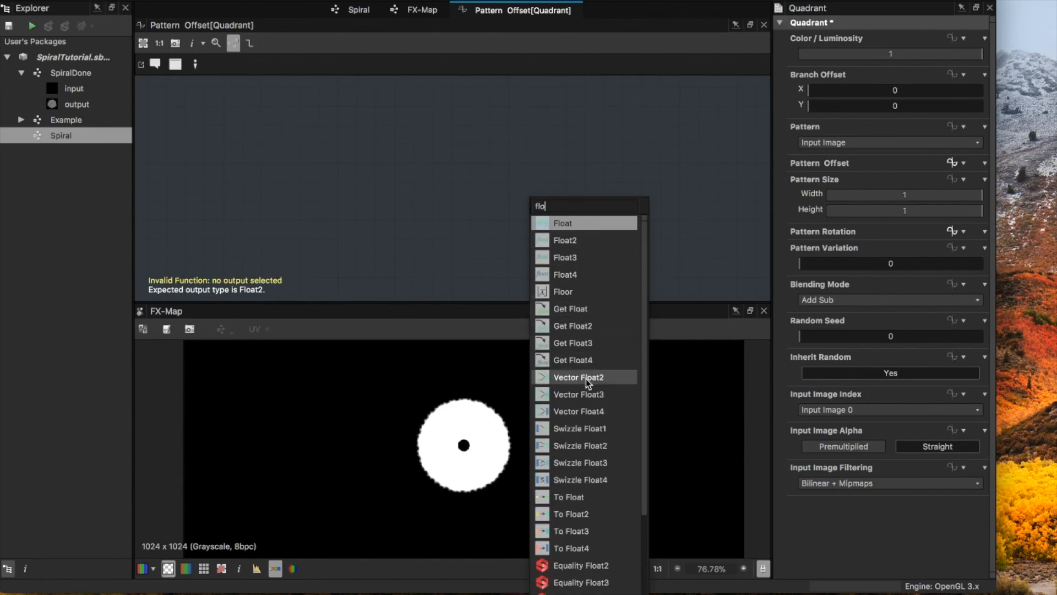
click(589, 379)
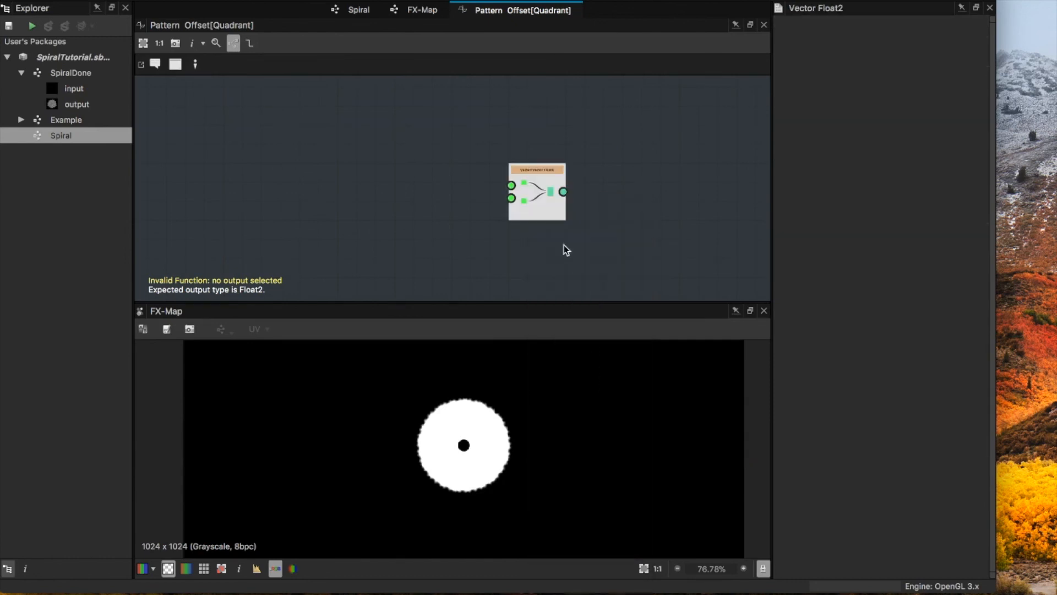
drag(535, 191, 591, 190)
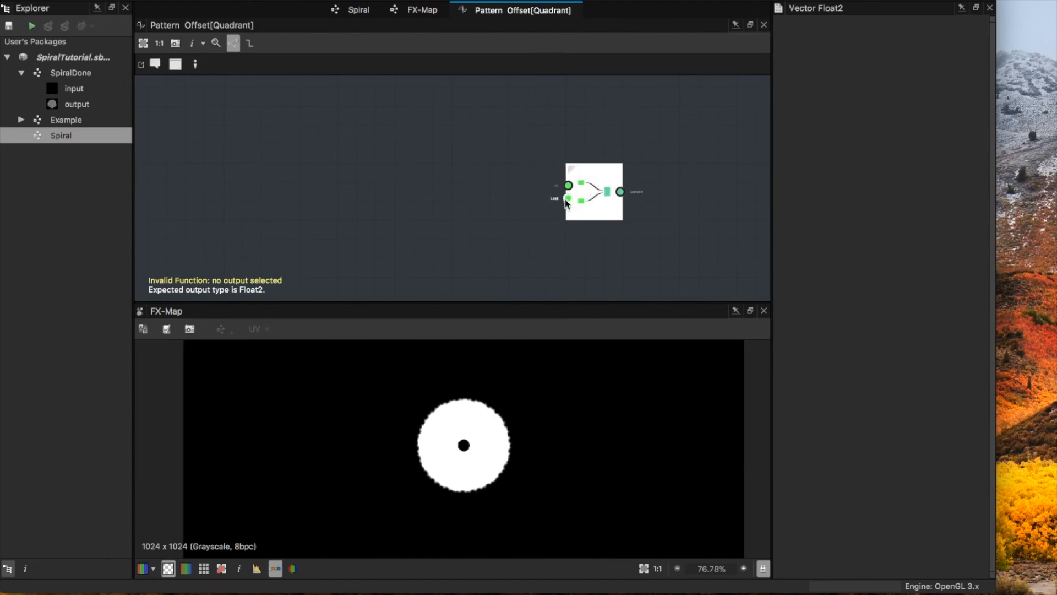
Step: Add a Float constant node, link it to the first input of Vector Float2, and place it above that node's level
middle_drag(469, 192, 472, 197)
scroll(481, 208, down, 3)
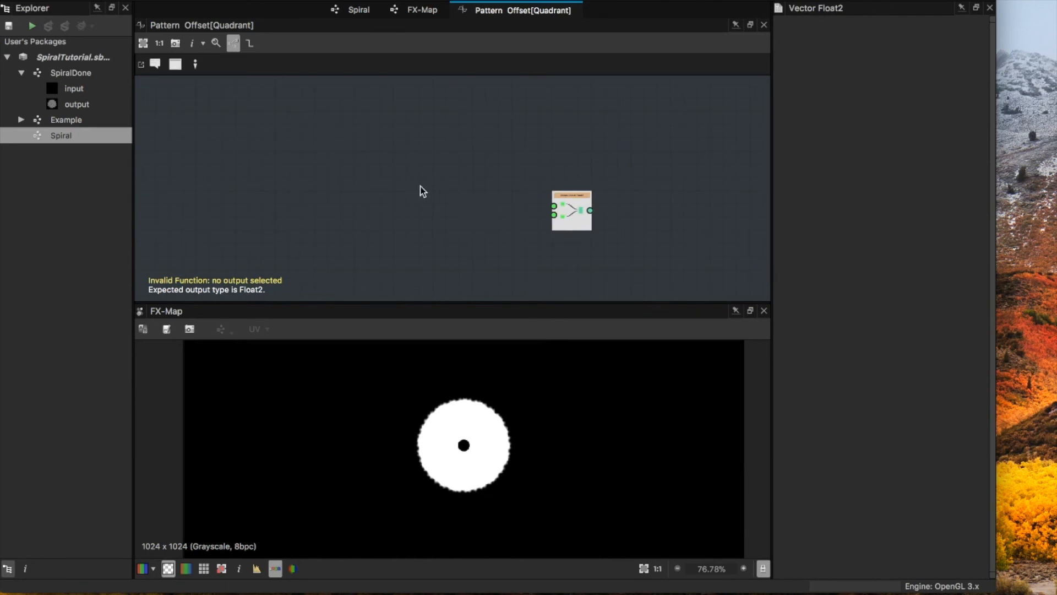
key(space)
text(float)
click(457, 222)
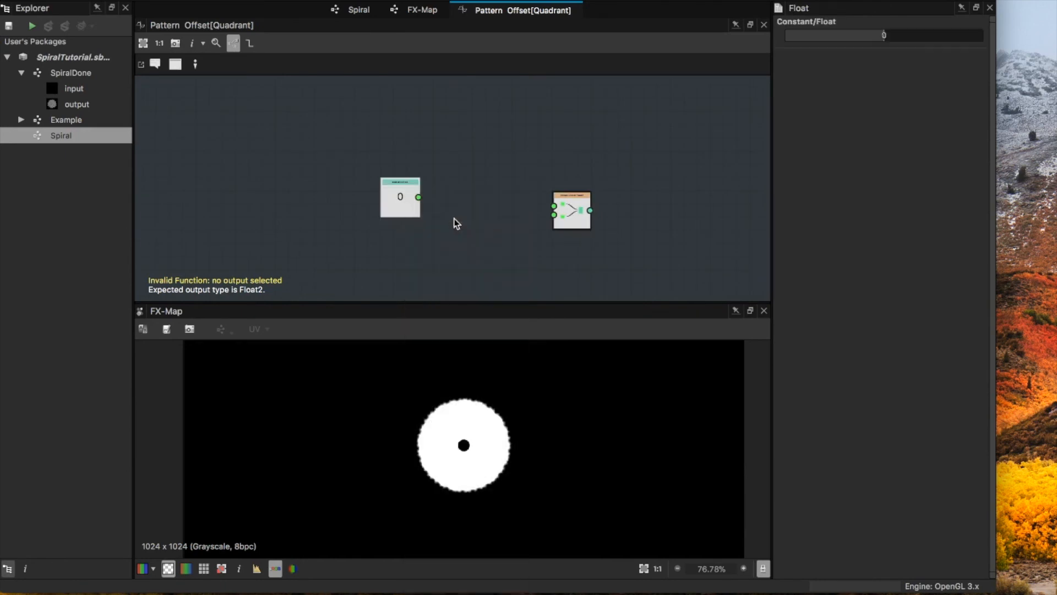
drag(418, 196, 566, 211)
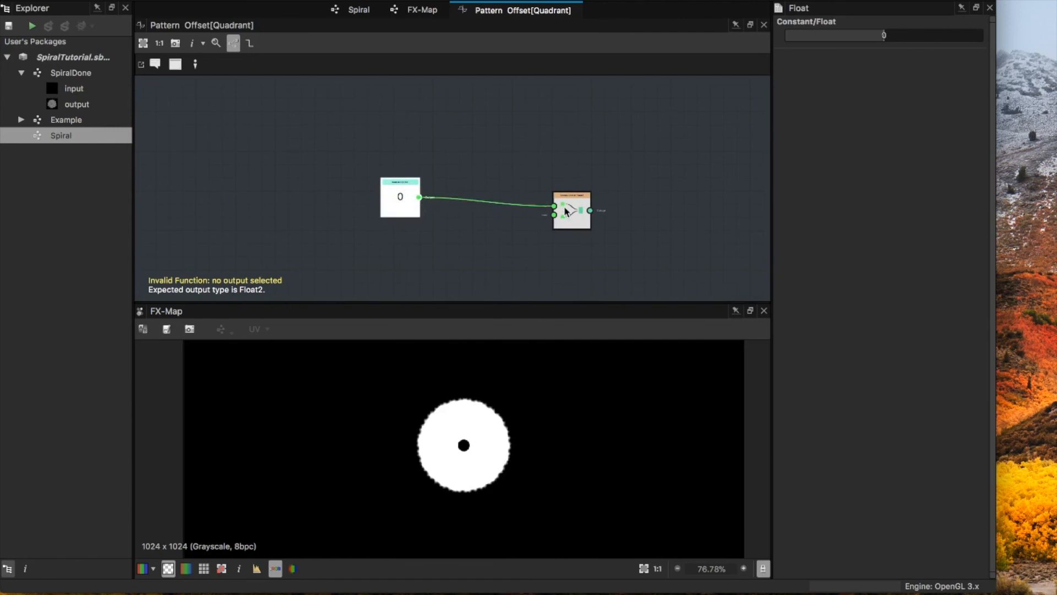
drag(393, 201, 417, 174)
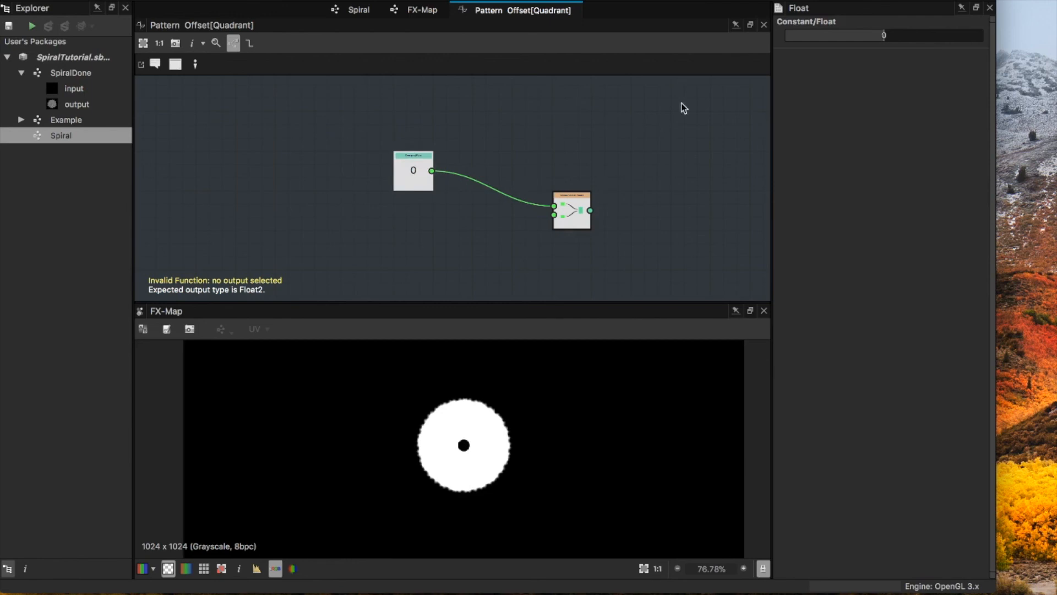
Step: Set the Float constant to about 0.367 and make Vector Float2 the function's output
drag(884, 37, 918, 37)
right_click(576, 205)
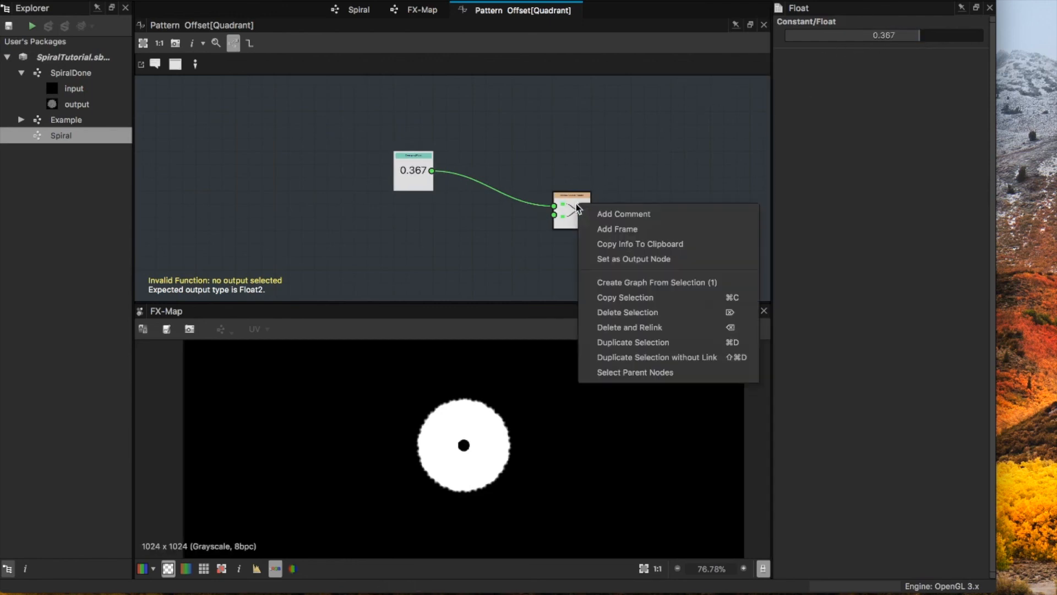
click(639, 258)
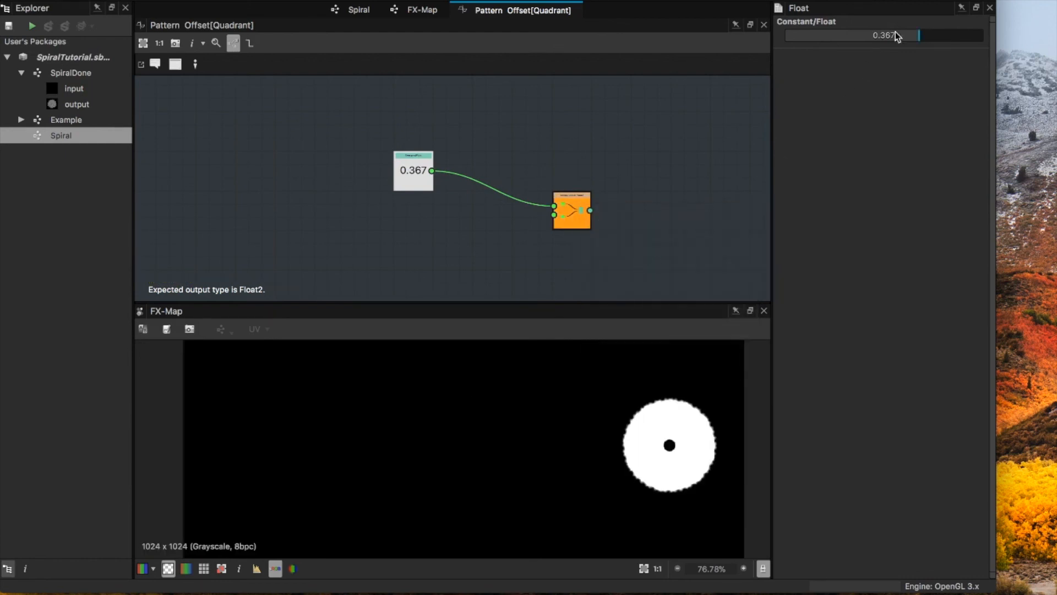
Step: Lower the Float constant feeding Vector Float2 to about 0.178 and on to about 0.062
drag(913, 36, 900, 35)
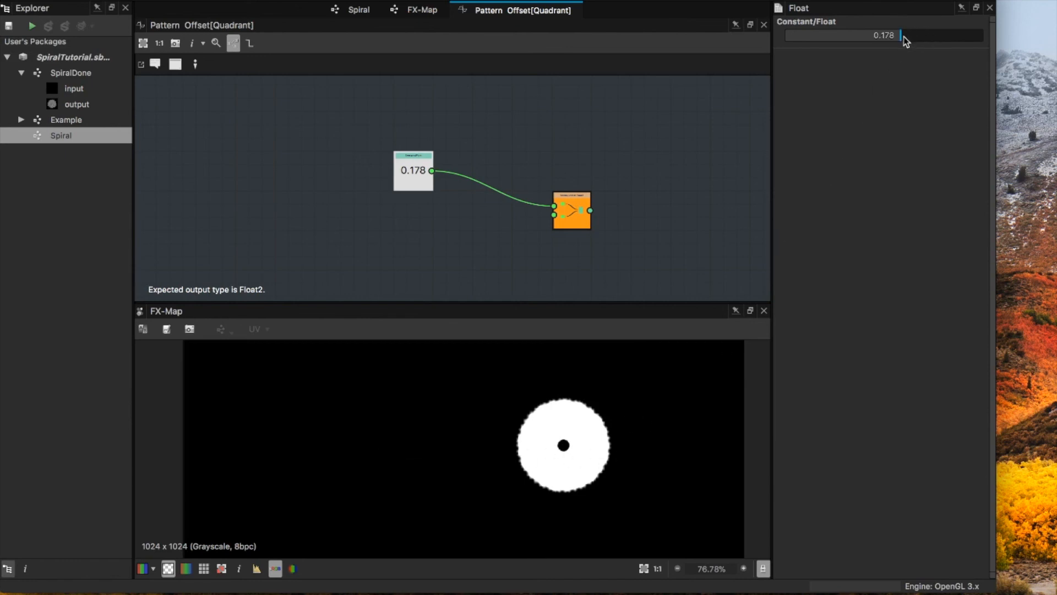
mouse_move(900, 36)
mouse_down()
mouse_move(853, 38)
mouse_move(892, 39)
mouse_up()
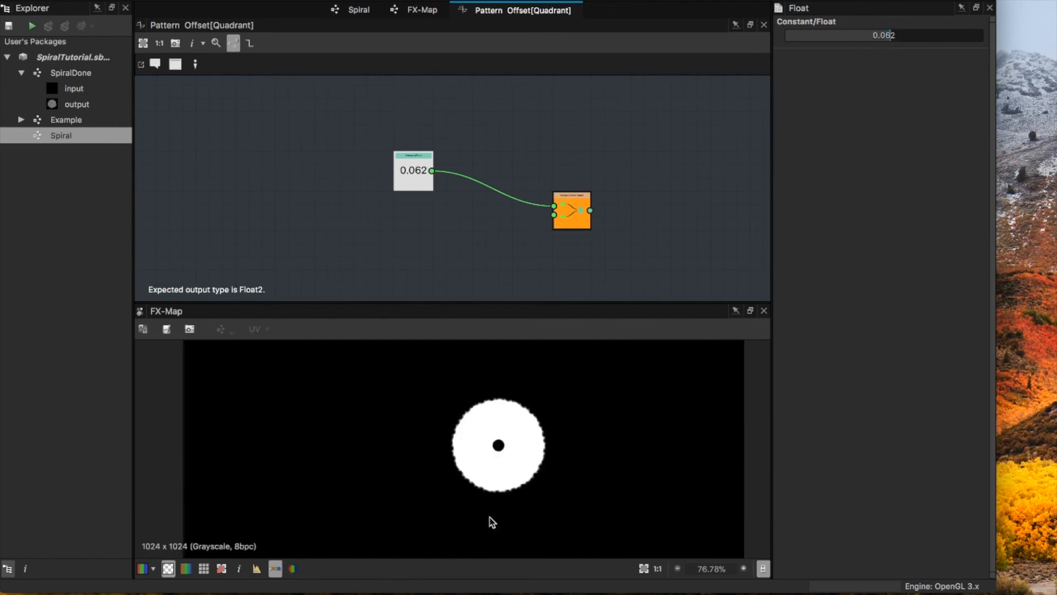
scroll(484, 465, down, 3)
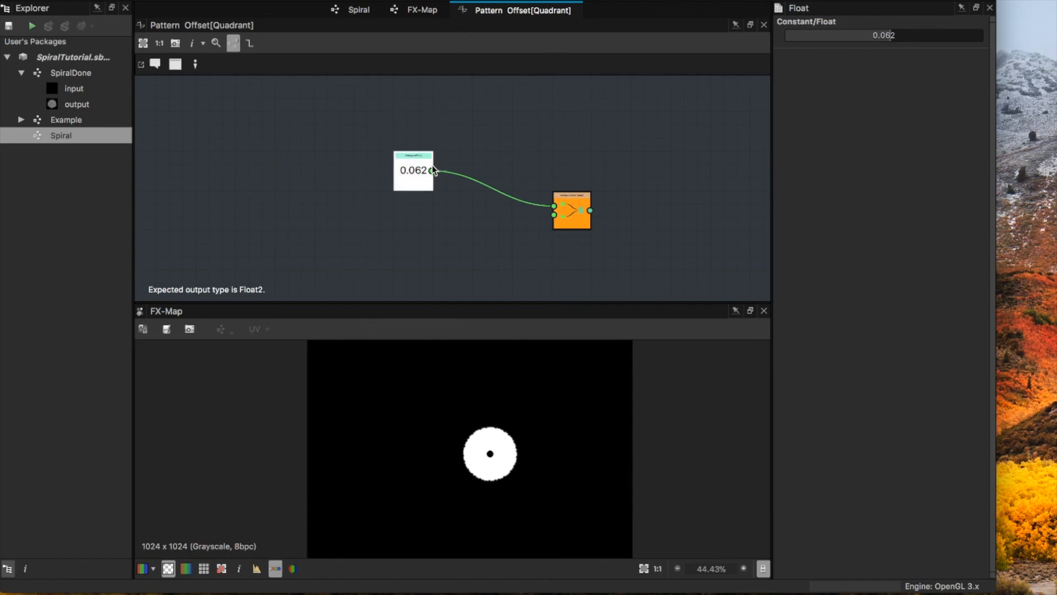
Step: Delete the Float constant node from the Pattern Offset function
middle_drag(545, 211, 517, 176)
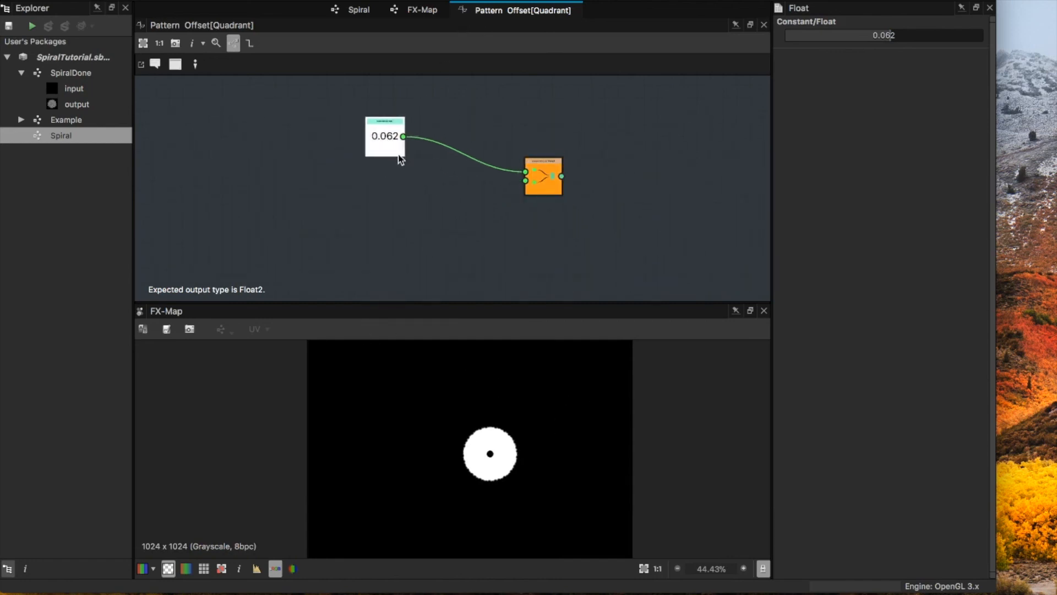
key(Delete)
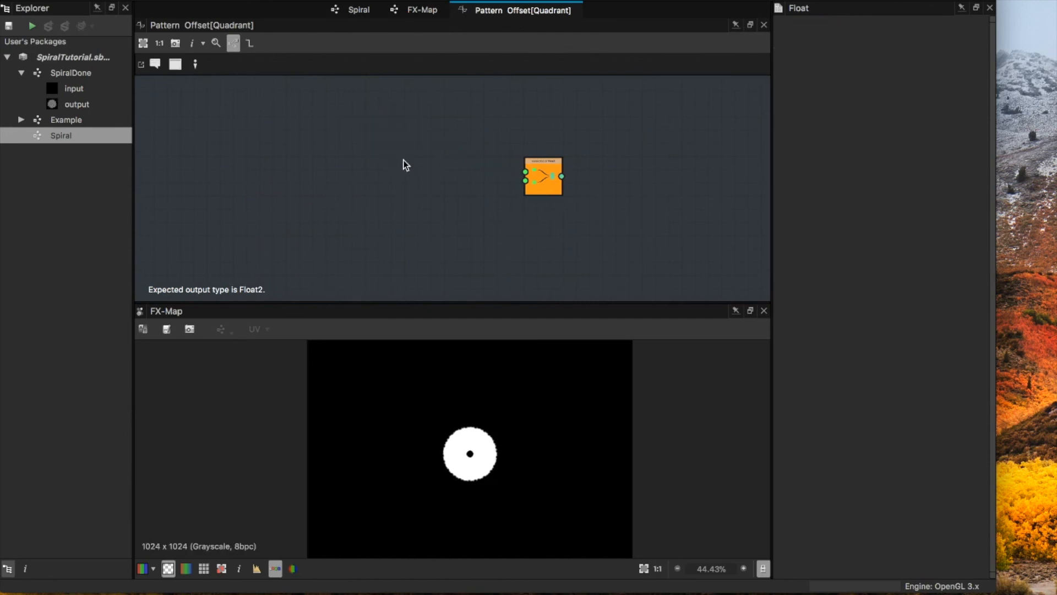
Step: Switch to the web browser, open the Wikipedia article on Sine and examine its unit circle diagram of sine and cosine
key(super+Tab)
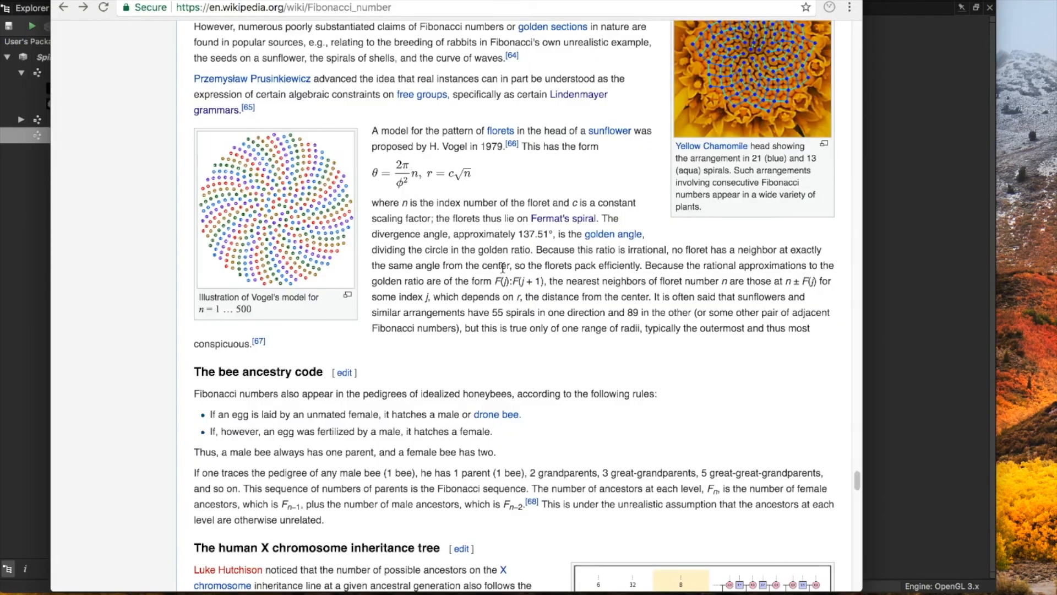
key(super+t)
text(sine)
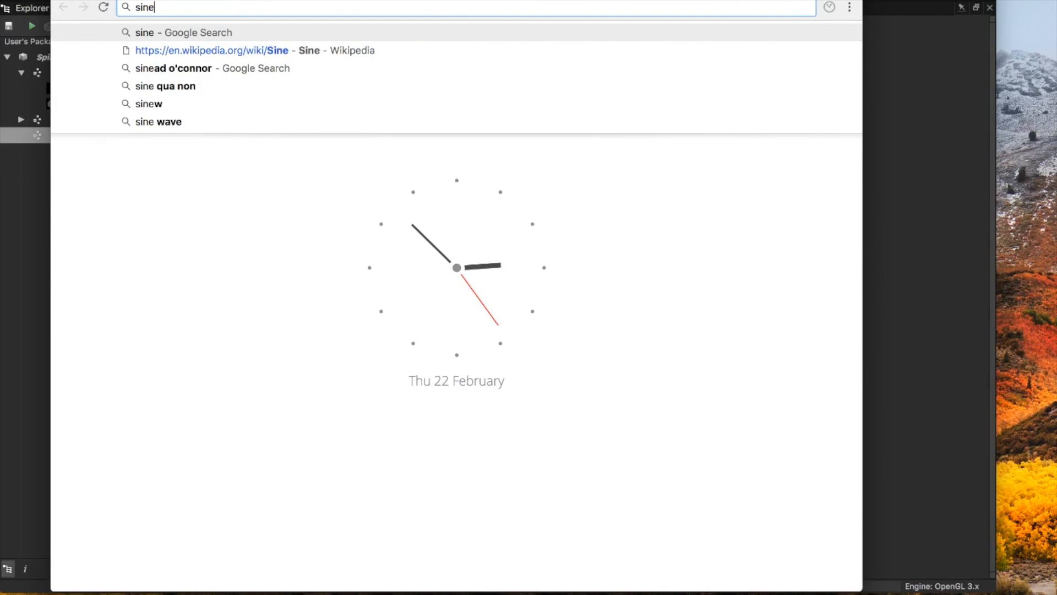
key(Down)
key(Return)
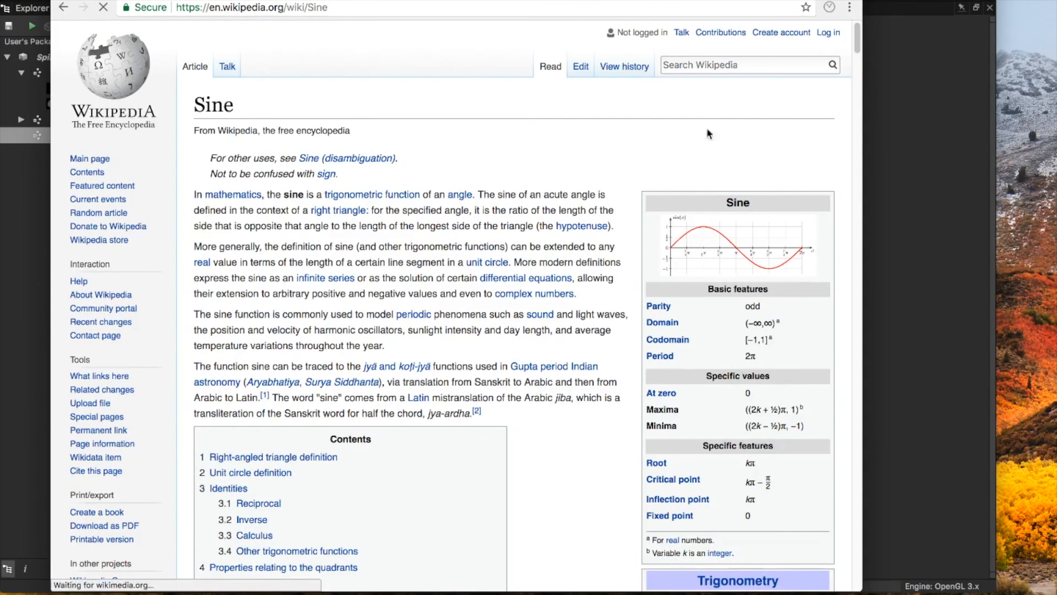
scroll(703, 244, down, 6)
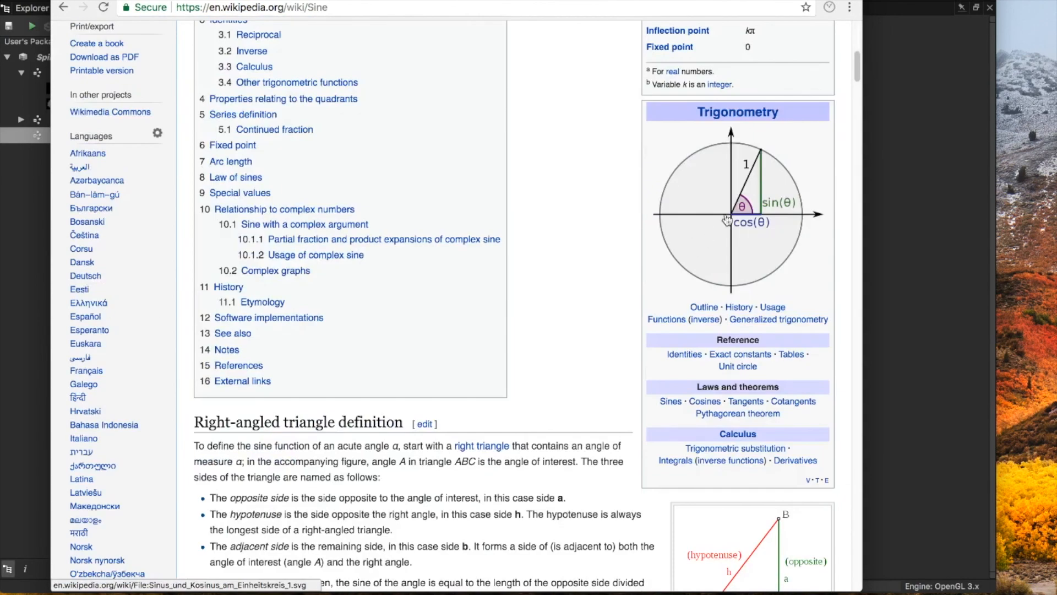
click(768, 221)
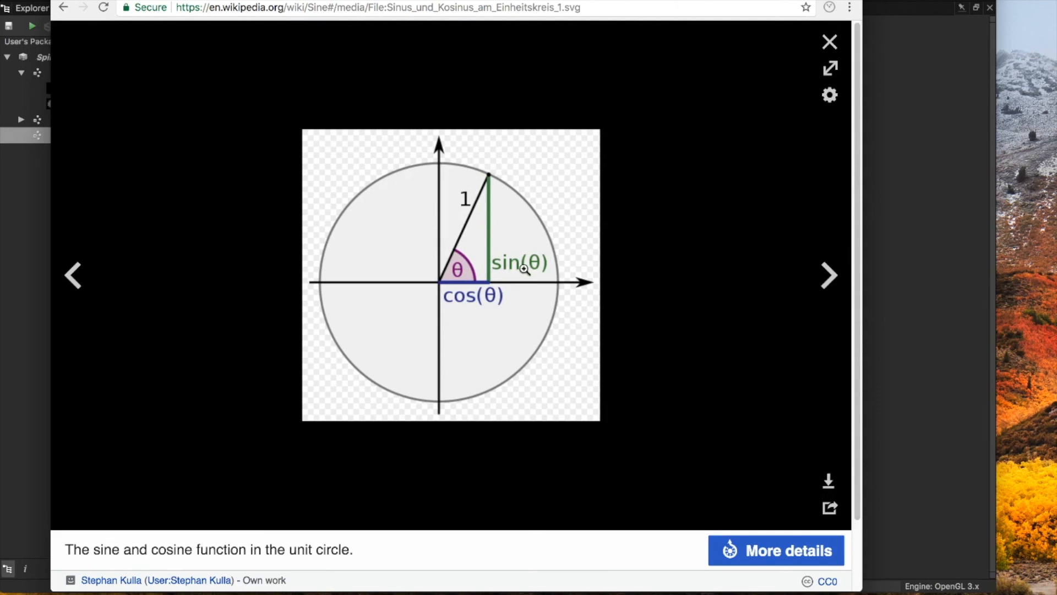
click(830, 42)
click(865, 8)
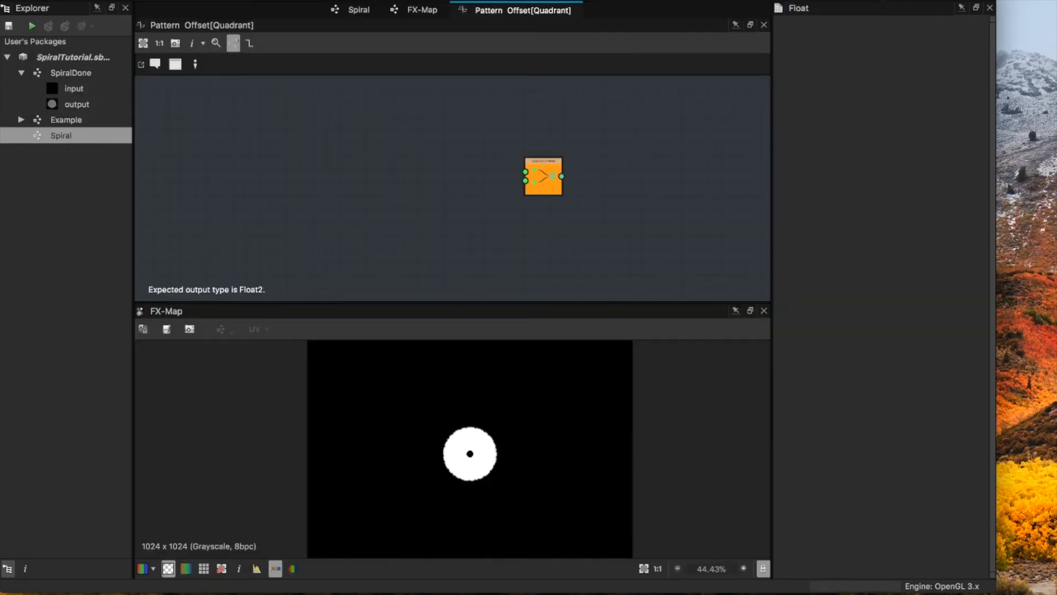
middle_drag(439, 167, 510, 197)
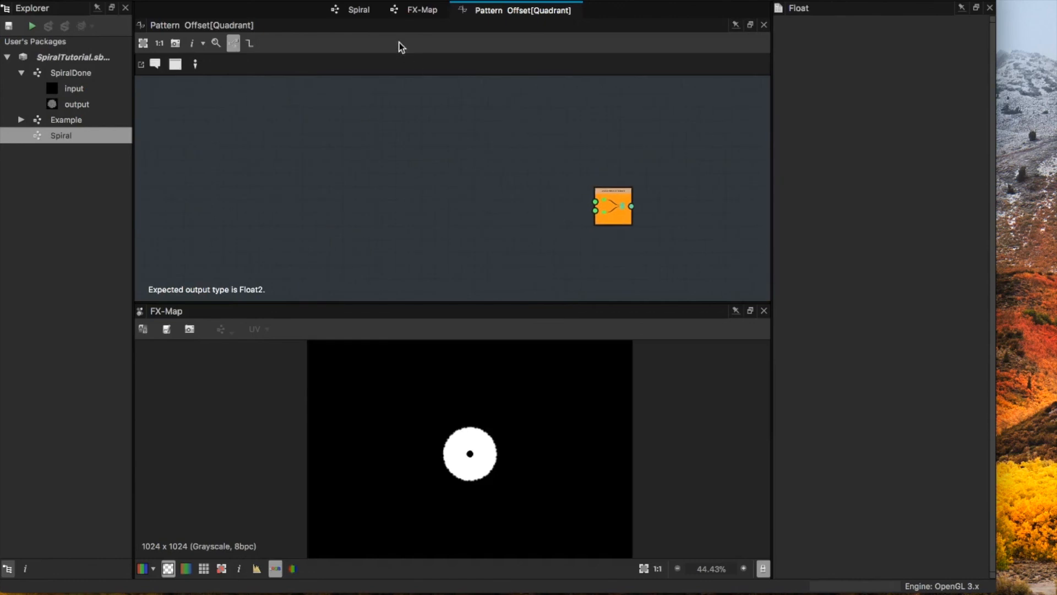
key(super+Tab)
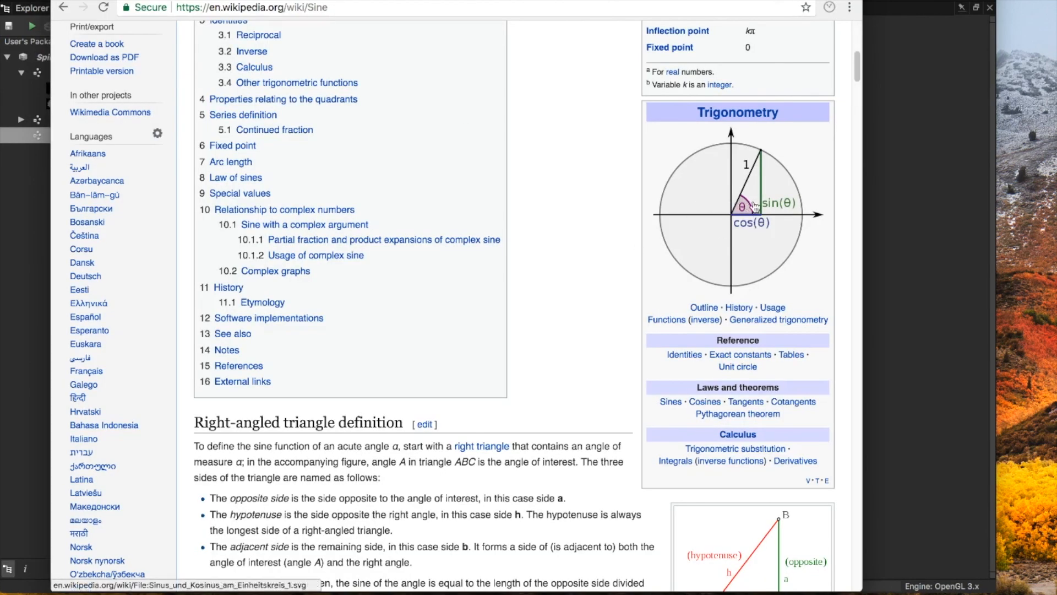
key(super+Tab)
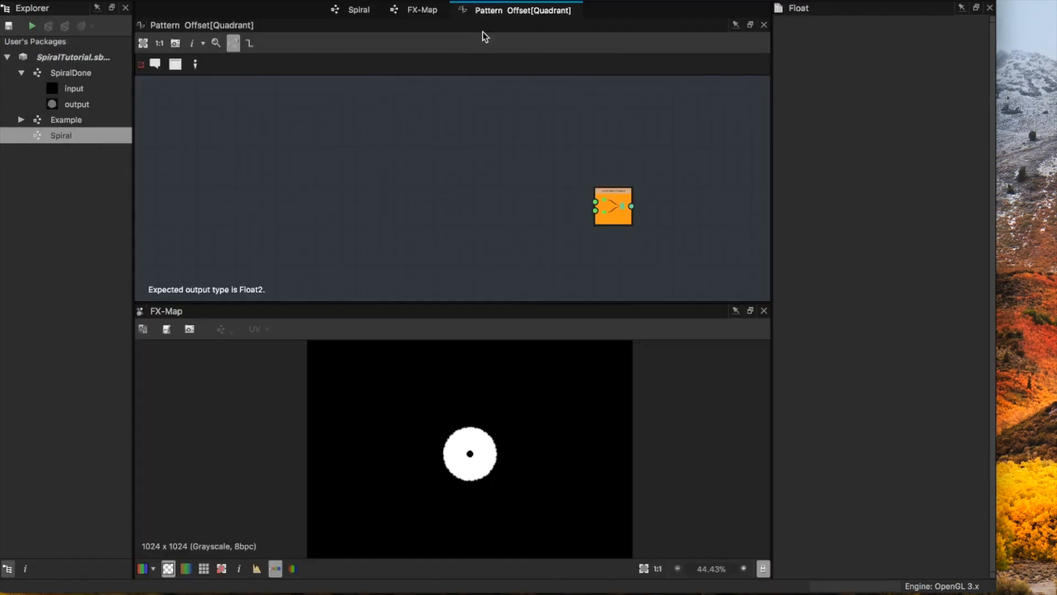
Step: Open the Quadrant's Pattern Rotation function and copy its $number, 137.51 and Multiplication nodes
click(430, 12)
click(471, 221)
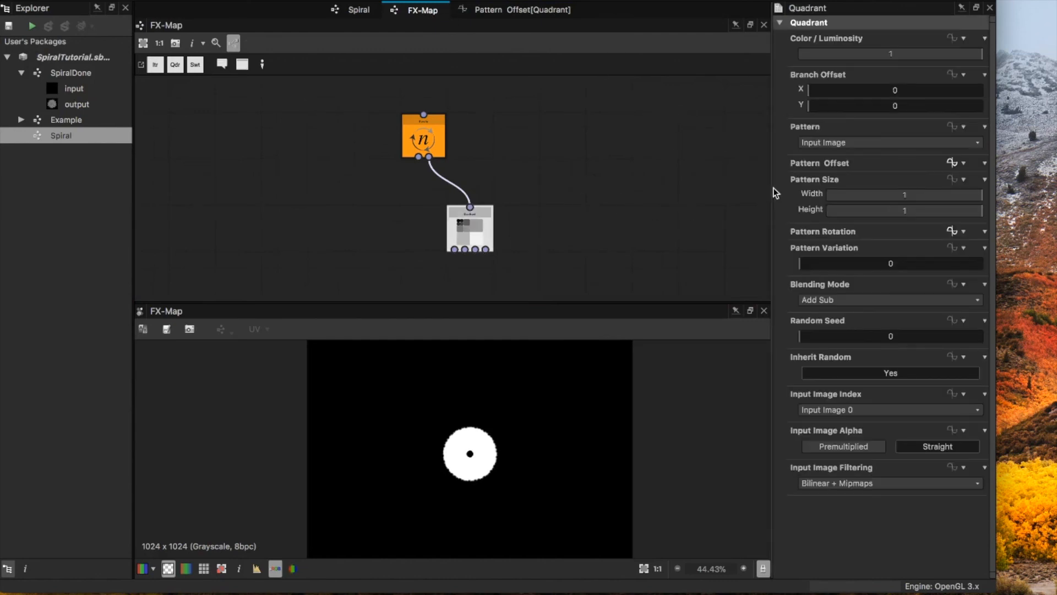
click(959, 230)
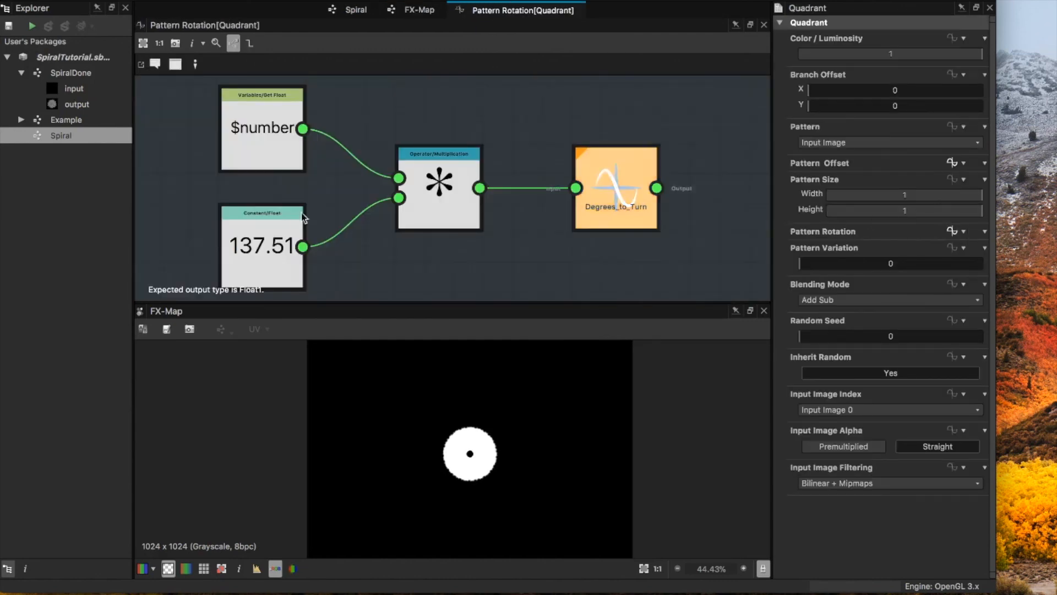
drag(307, 207, 245, 140)
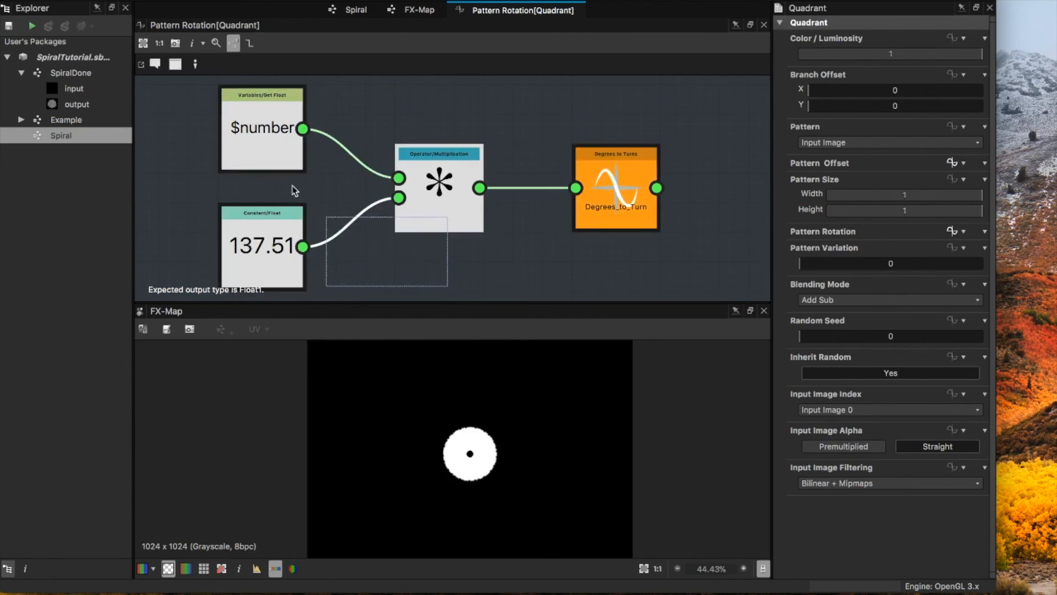
right_click(258, 152)
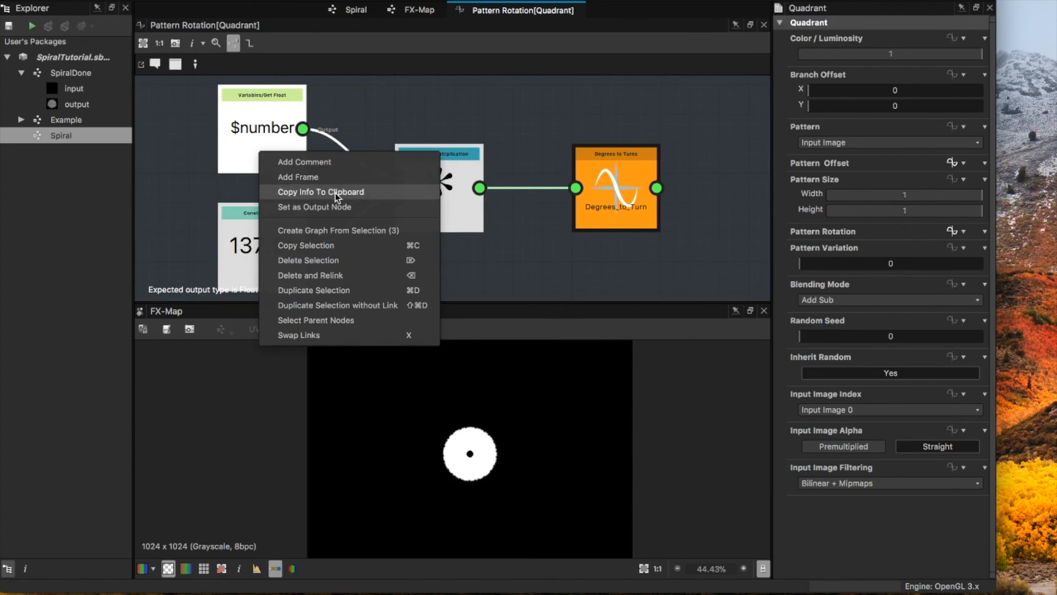
click(317, 245)
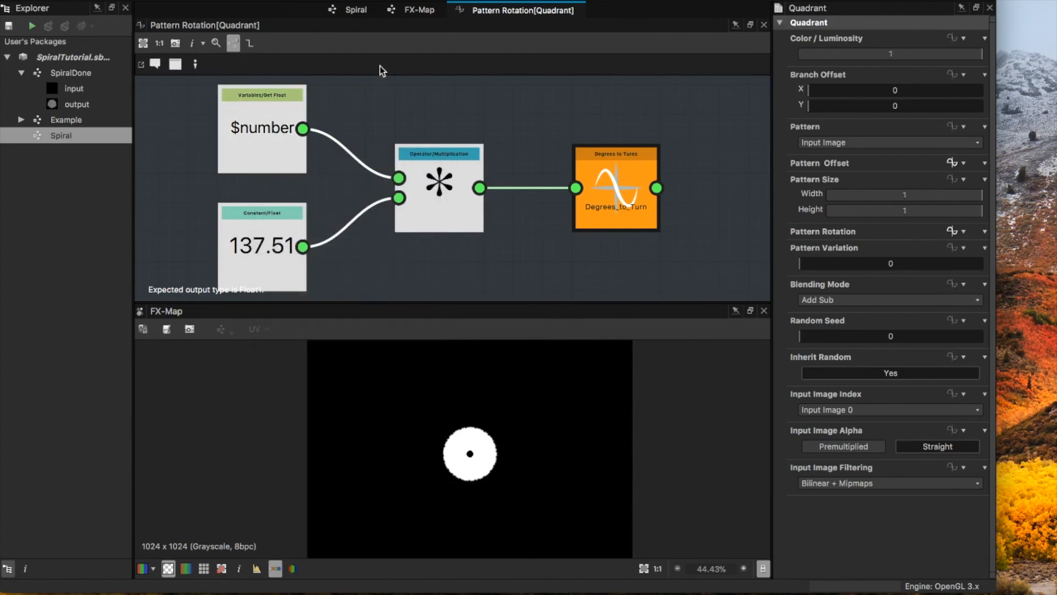
Step: Paste the copied $number, 137.51 and Multiplication nodes into the Quadrant's Pattern Offset function, well ahead of the Vector Float2 node
click(414, 12)
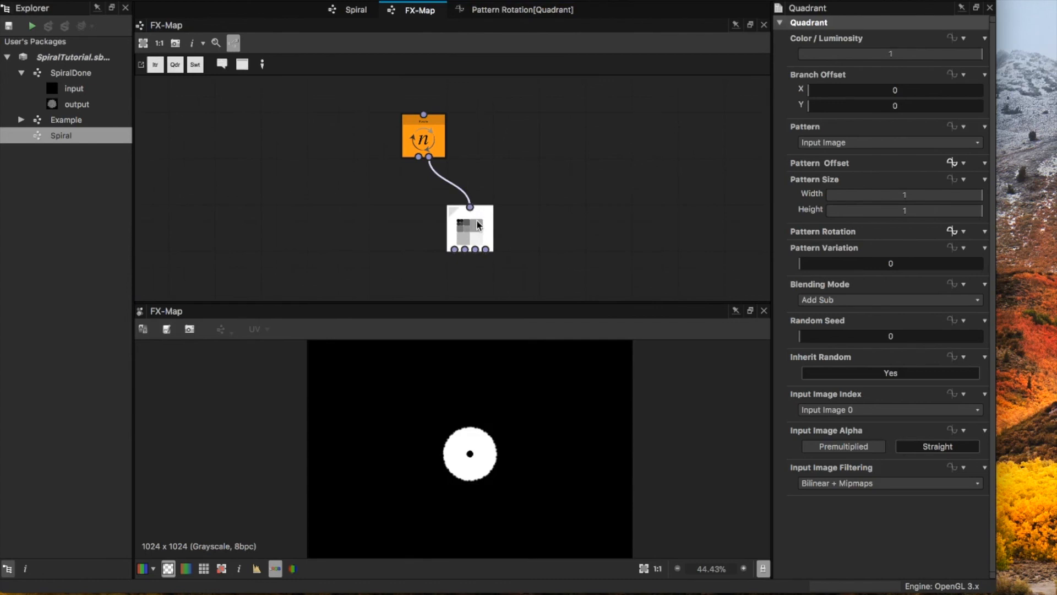
click(952, 163)
middle_drag(425, 201, 501, 204)
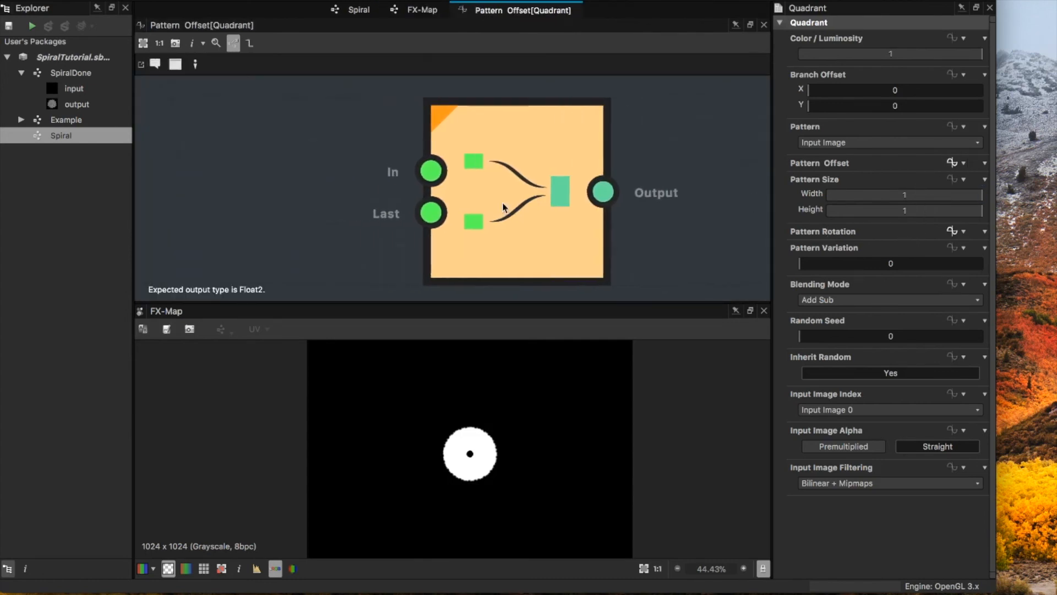
scroll(451, 197, down, 6)
middle_drag(411, 188, 543, 216)
right_click(361, 163)
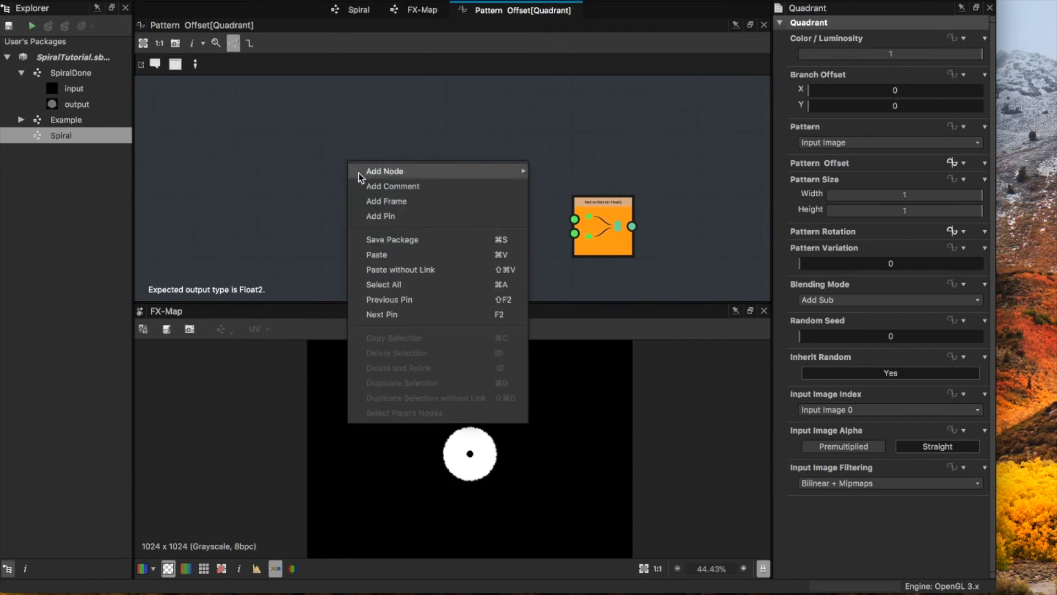
click(394, 256)
drag(389, 155, 250, 131)
scroll(301, 159, down, 2)
scroll(302, 159, down, 2)
middle_drag(262, 126, 348, 156)
drag(340, 160, 291, 163)
Step: Add a Cosine node between the Multiplication and Vector Float2 nodes, placed slightly above them
click(402, 160)
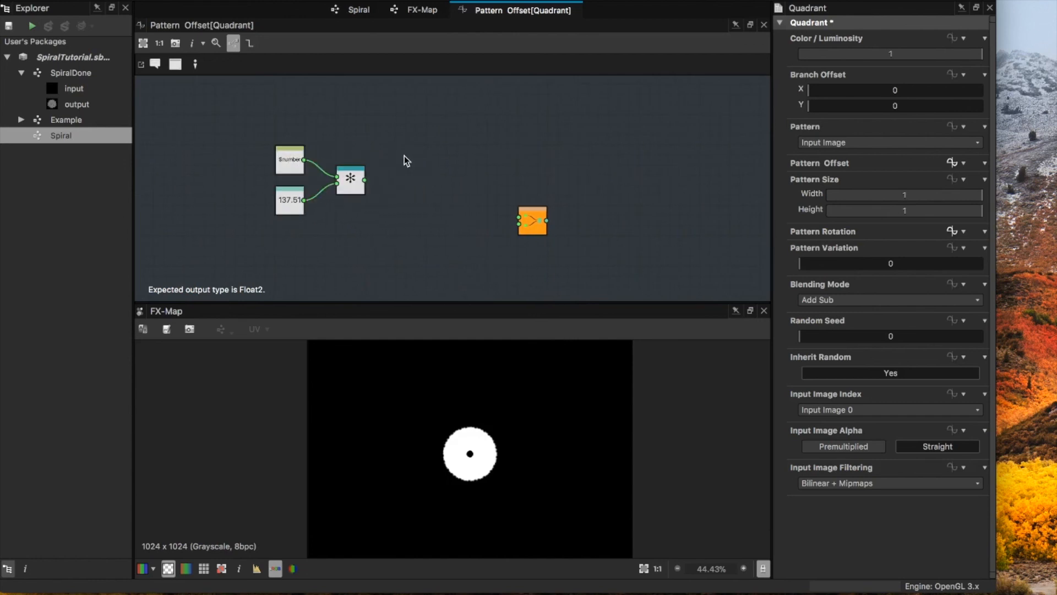
key(space)
text(co)
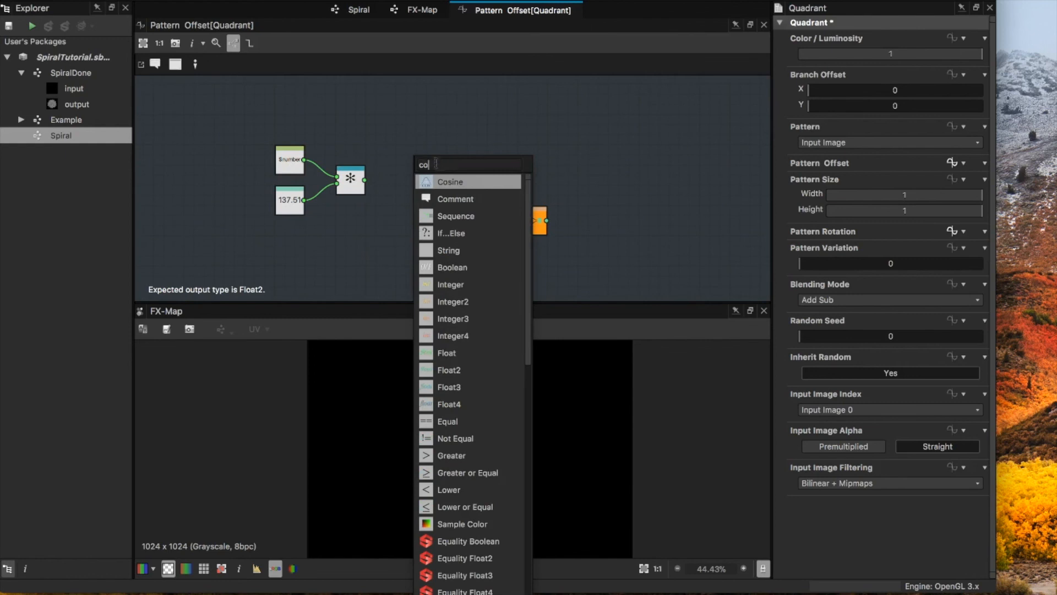
click(441, 182)
drag(416, 165, 468, 144)
Step: Add a Sine node, stack it directly beneath the Cosine node, and shift both closer to Vector Float2
click(438, 184)
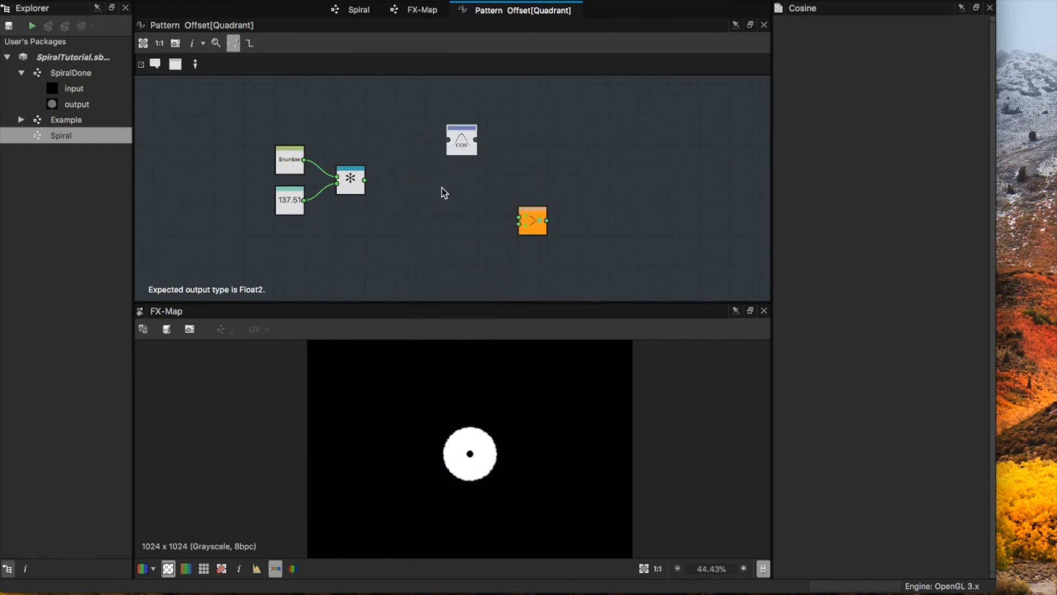
key(space)
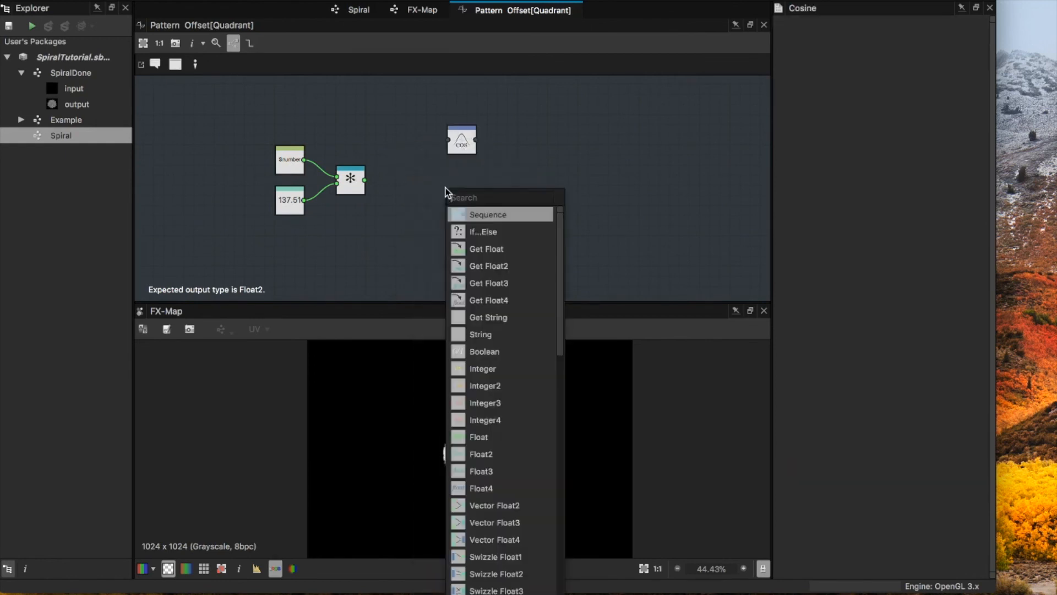
text(sine)
click(457, 214)
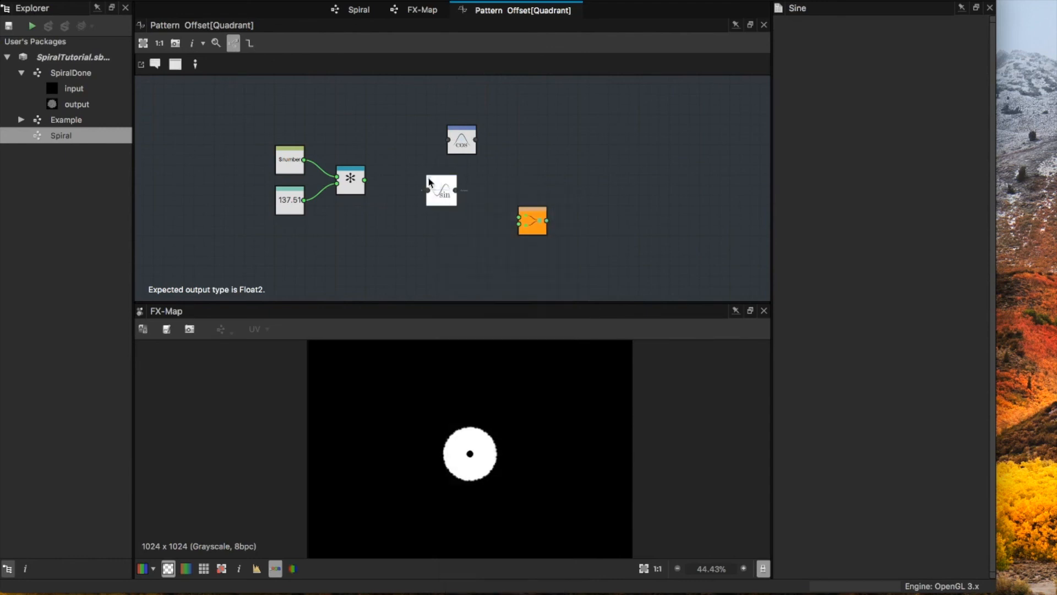
drag(443, 201, 463, 211)
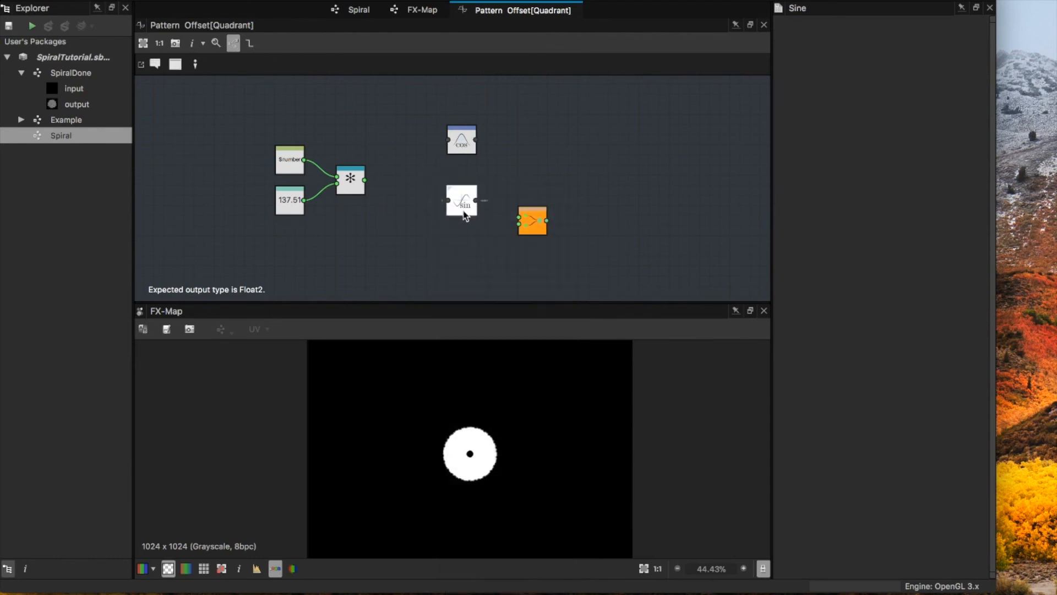
drag(463, 150, 462, 165)
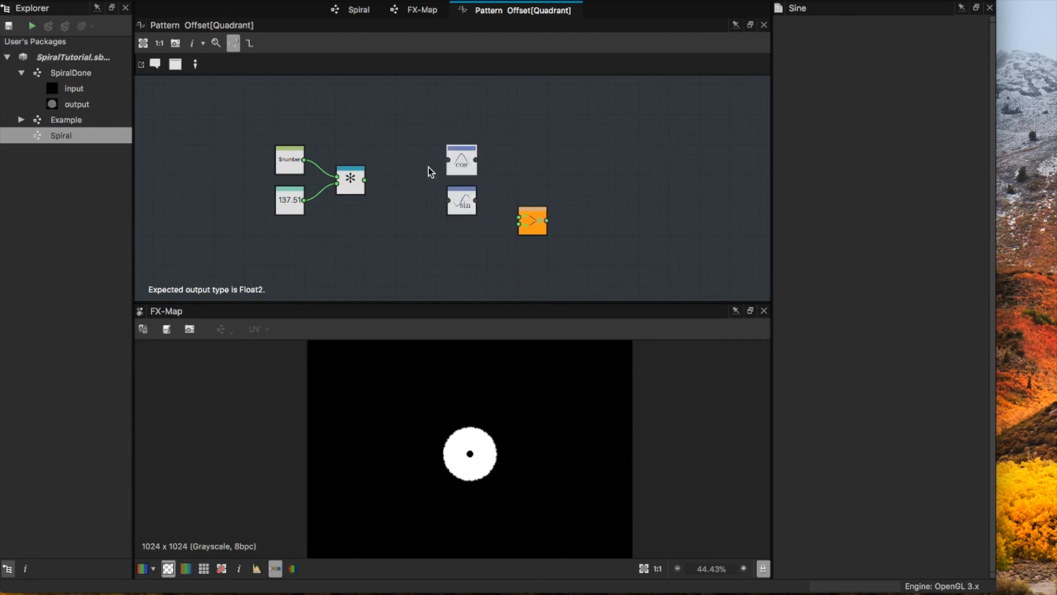
mouse_move(429, 147)
mouse_down()
mouse_move(481, 222)
mouse_move(469, 201)
mouse_up()
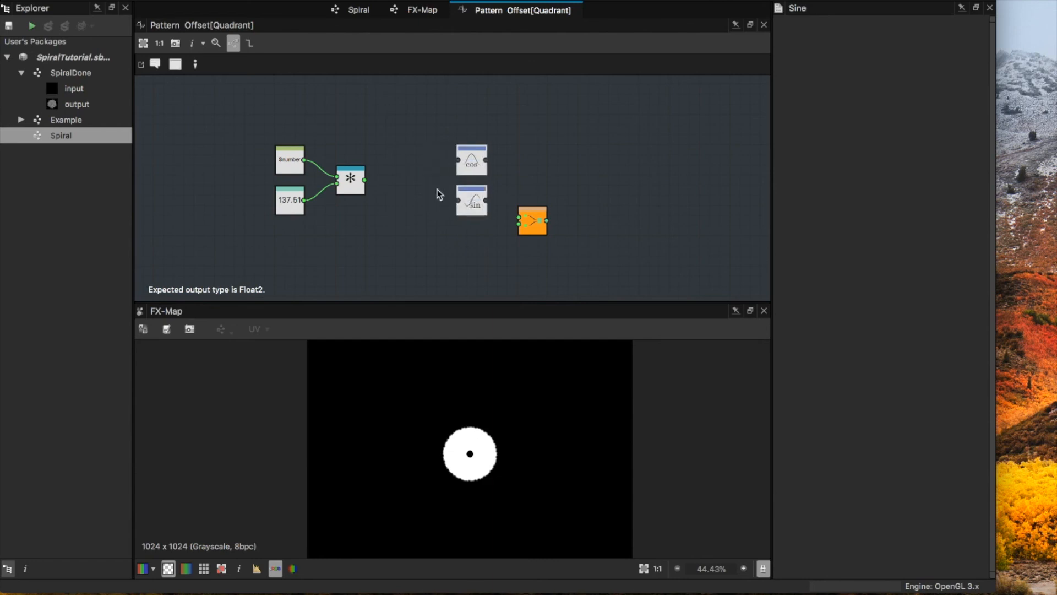
Step: Insert a Degrees to Radians node linking the Multiplication output to both Cosine and Sine, and move Vector Float2 farther away
key(space)
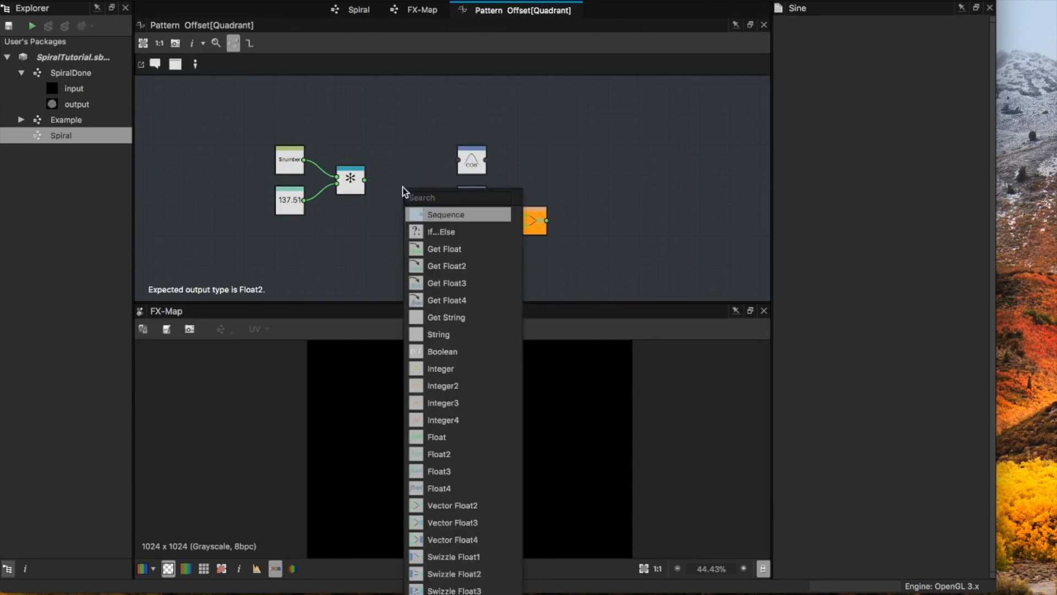
text(deg)
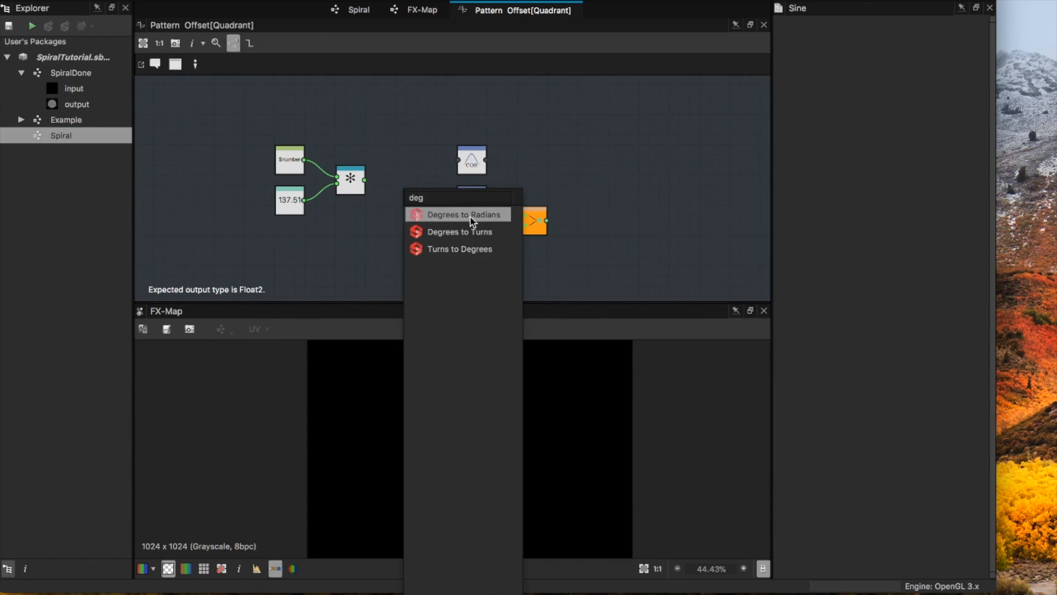
click(469, 215)
drag(364, 180, 458, 201)
drag(544, 220, 591, 252)
click(470, 161)
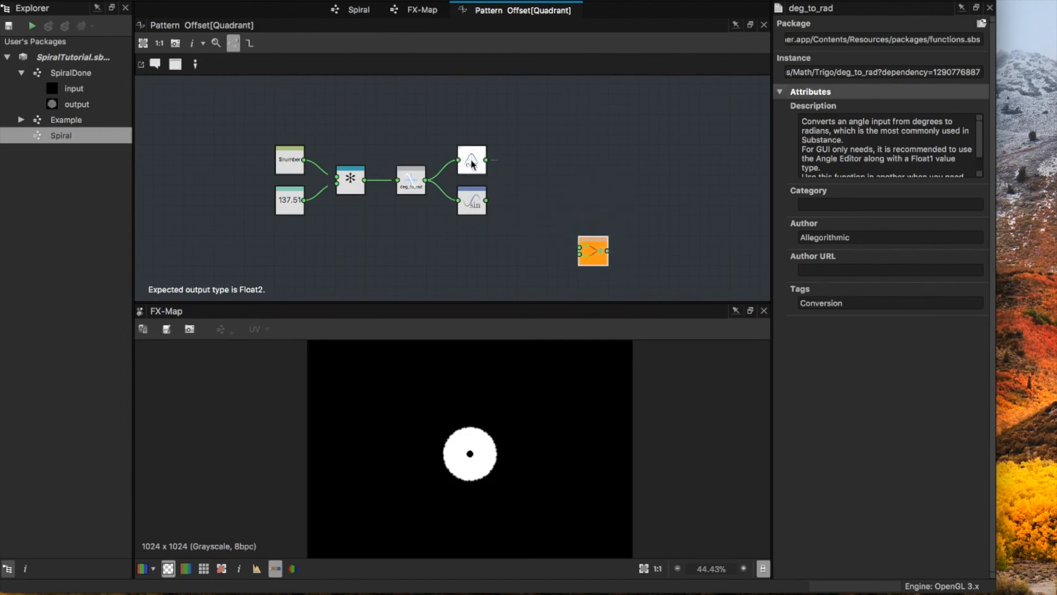
click(474, 206)
middle_drag(439, 255, 447, 208)
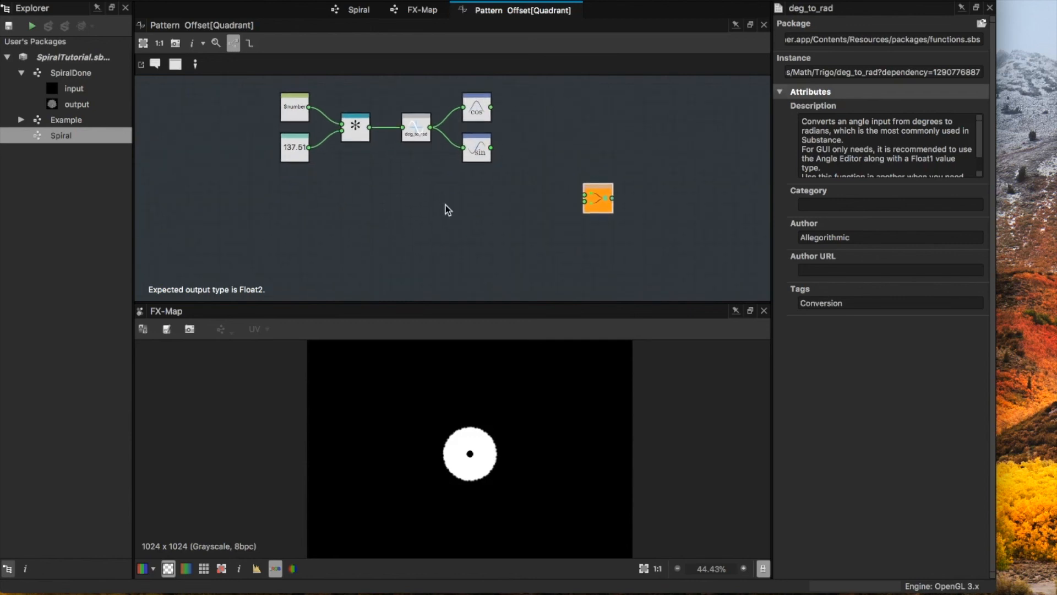
scroll(422, 219, down, 2)
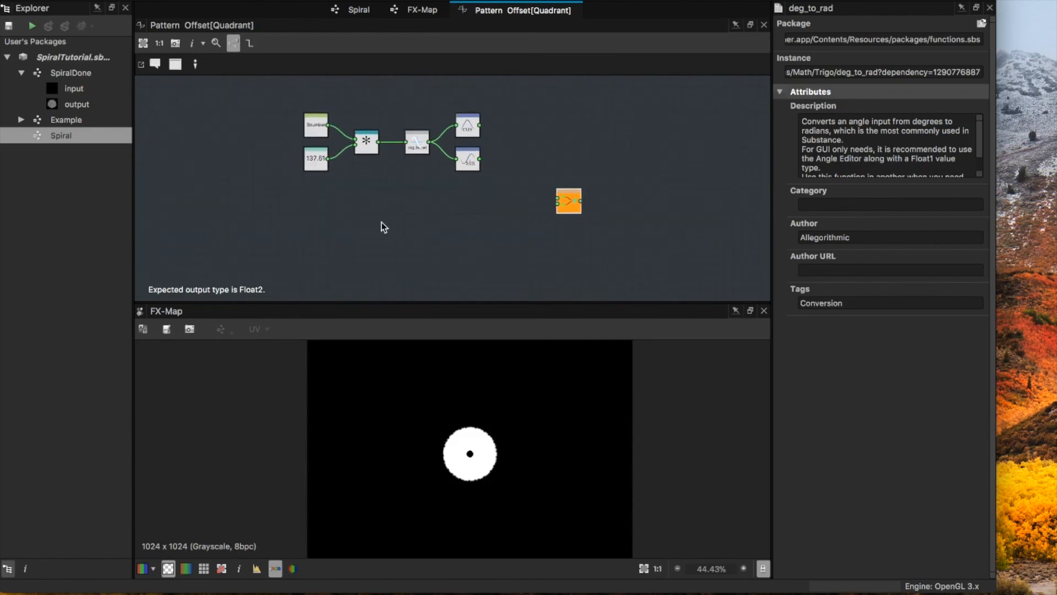
Step: Check the radius formula of Vogel's model on Wikipedia's Fibonacci number page in the browser, and return to Substance Designer
key(super+Tab)
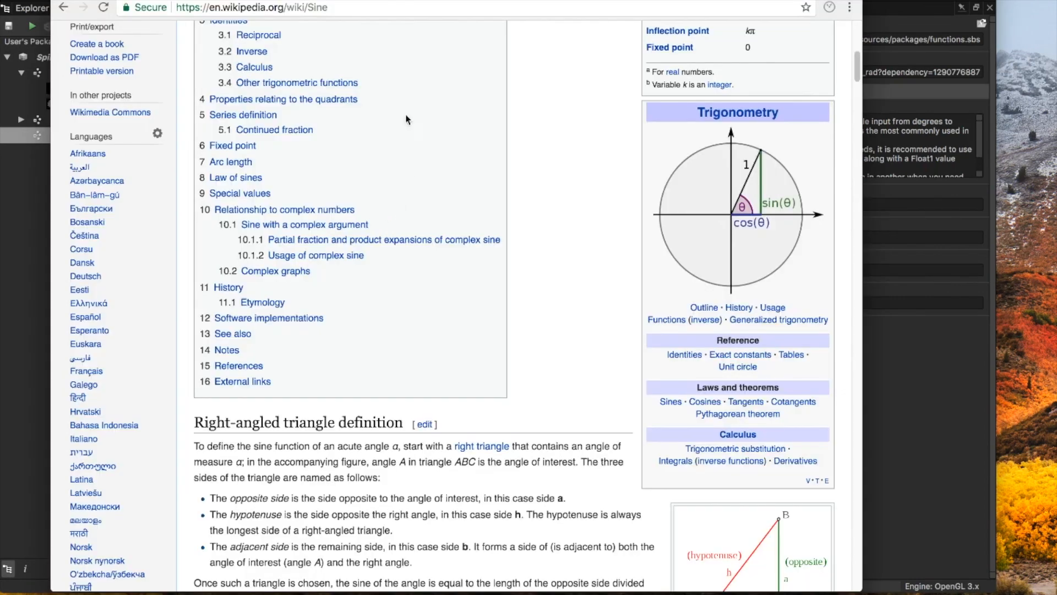
key(ctrl+Tab)
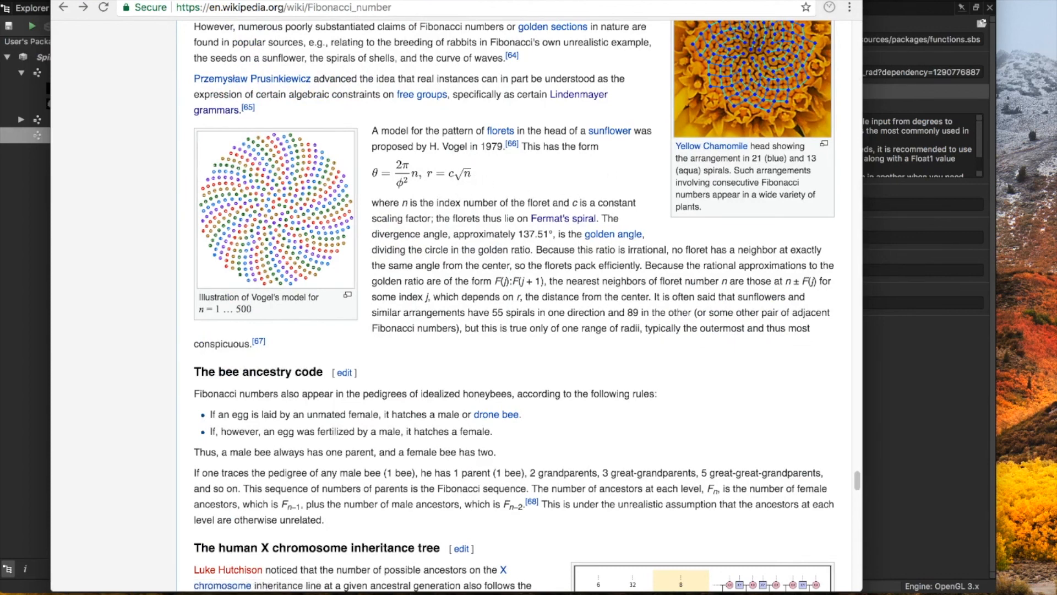
key(super+Tab)
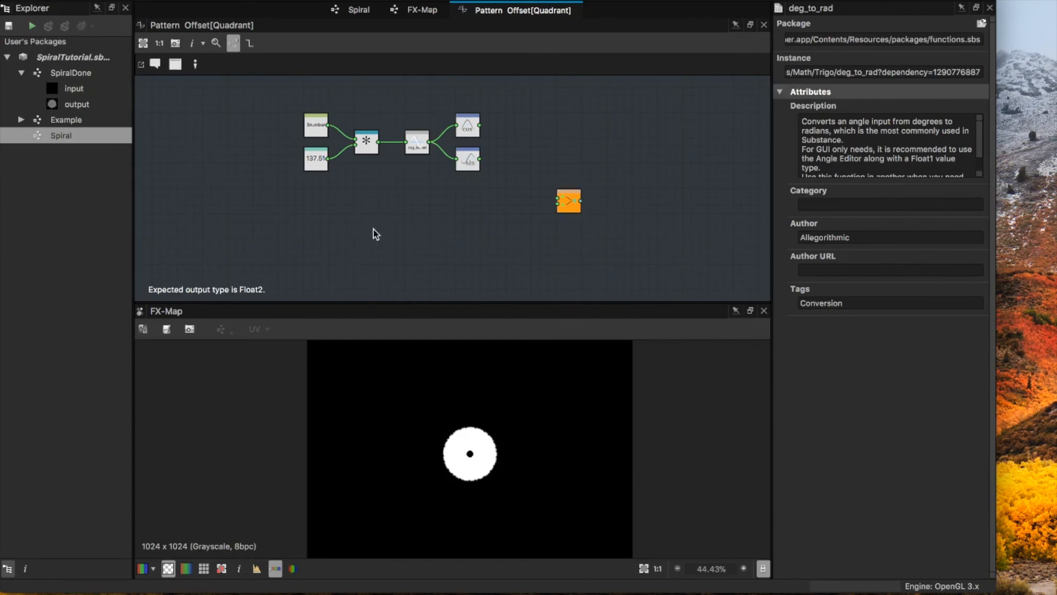
Step: Add a Get Float node reading $number below the existing angle nodes
right_click(343, 243)
text(flo)
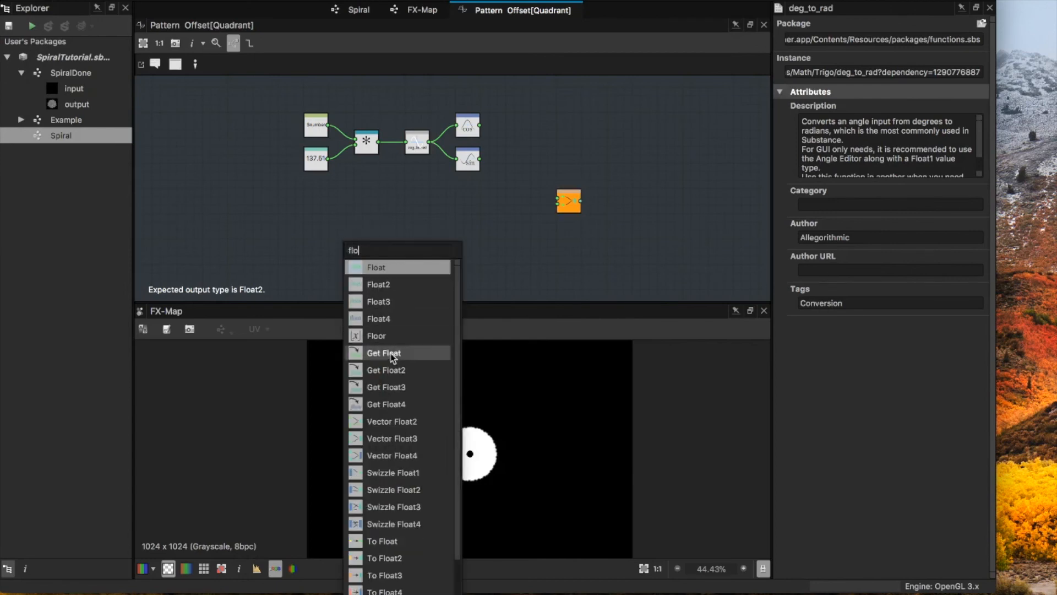
click(393, 357)
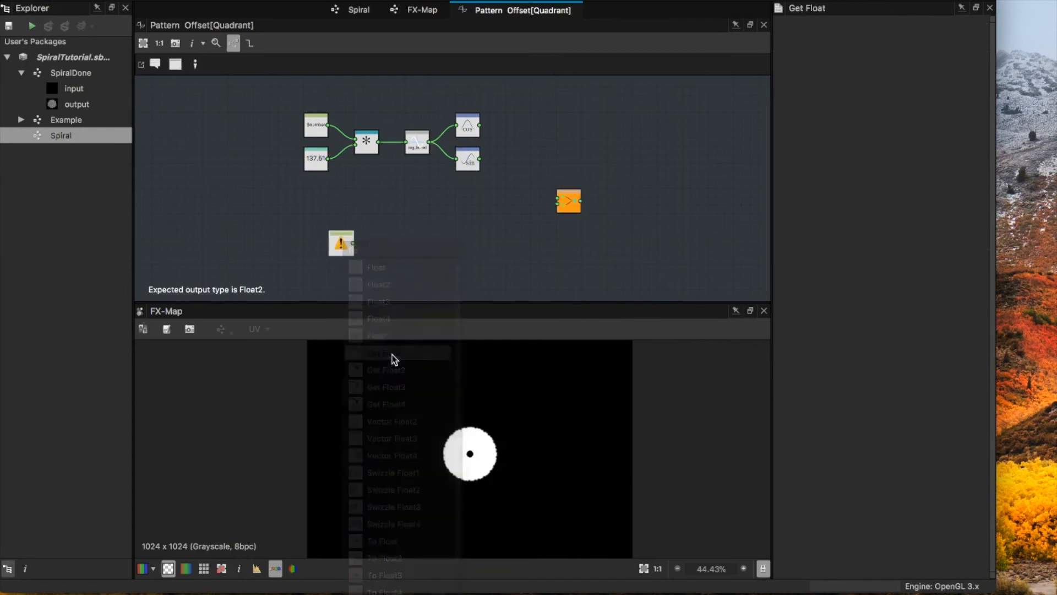
drag(342, 242, 341, 226)
click(847, 34)
click(977, 35)
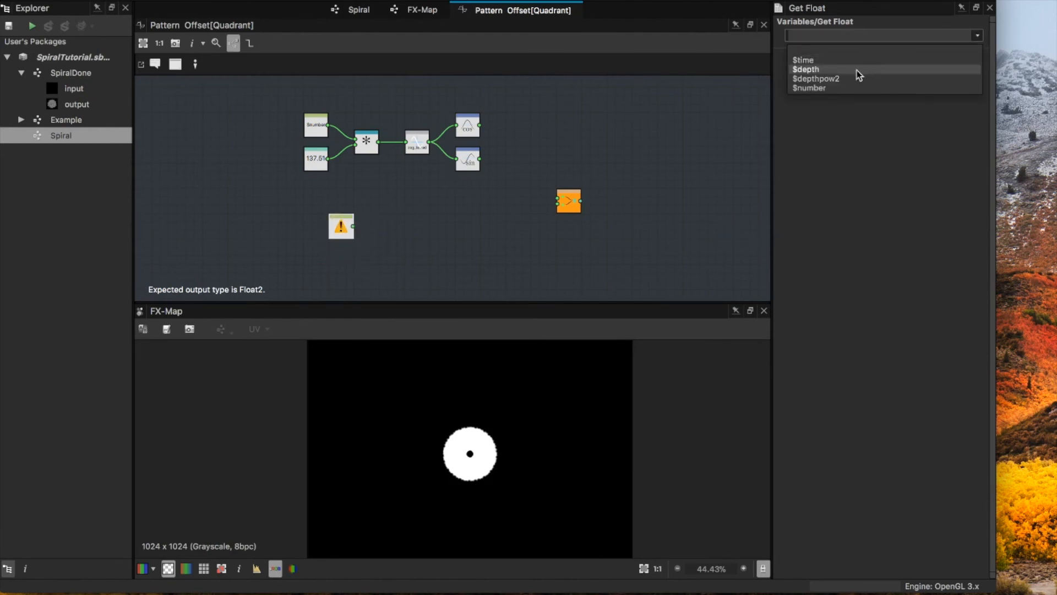
click(828, 87)
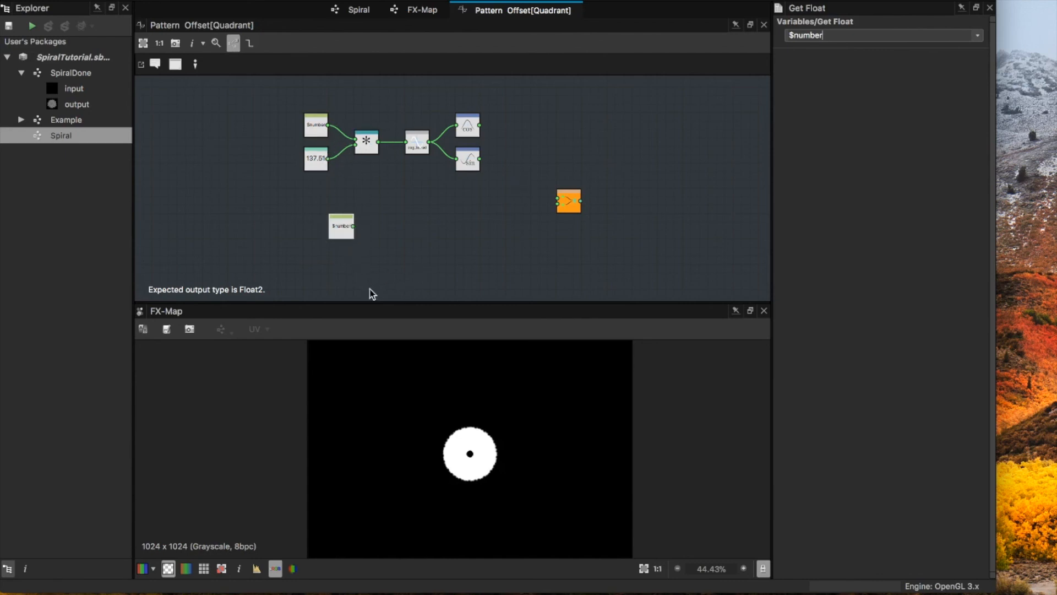
Step: Add a Square Root node fed by the new $number node and align it beside that node
click(339, 281)
key(space)
click(399, 223)
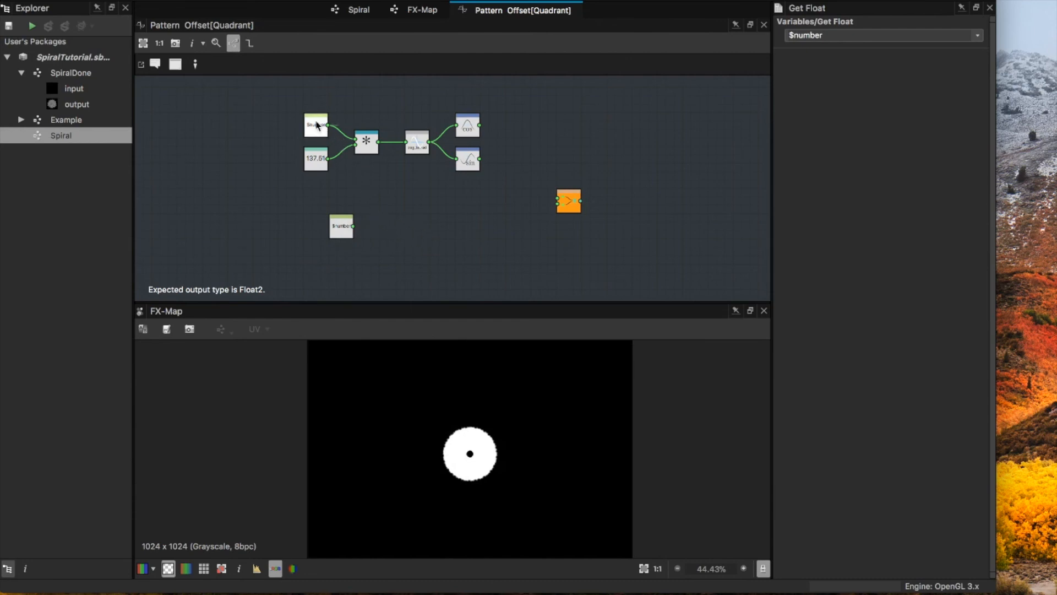
key(space)
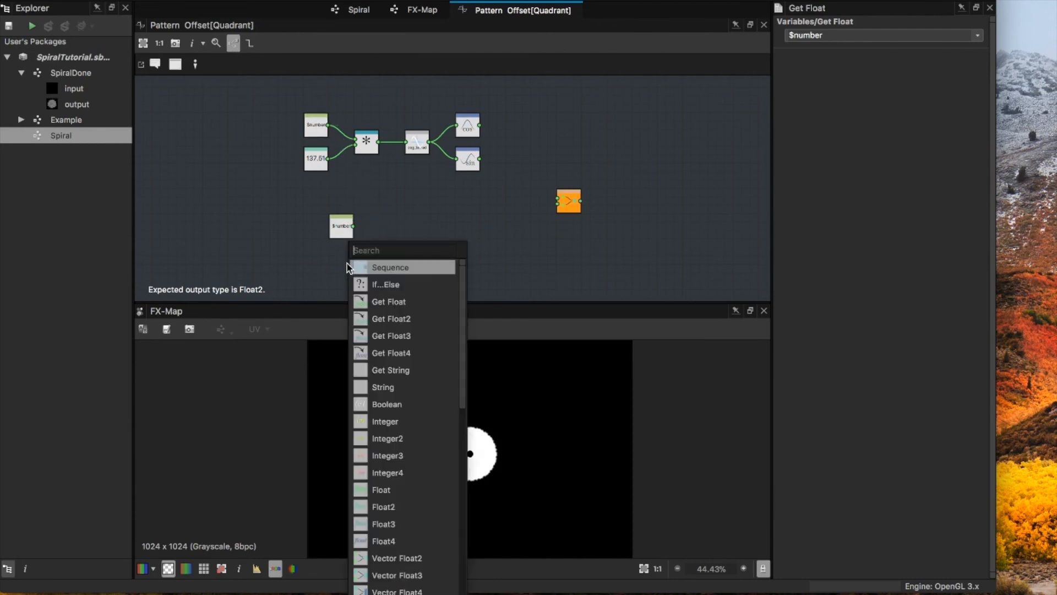
text(sq)
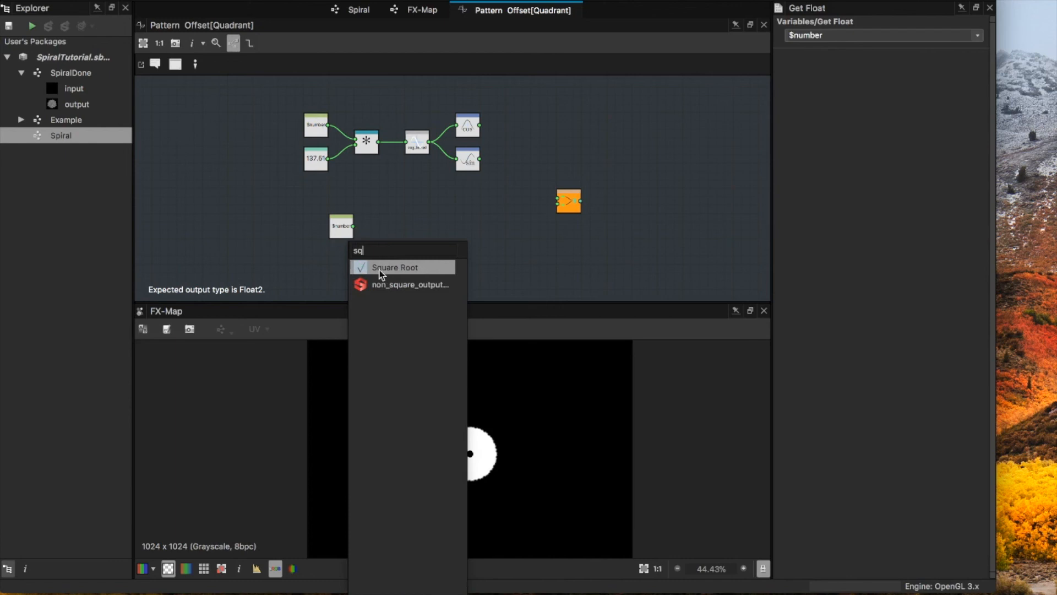
click(381, 268)
drag(353, 271, 381, 226)
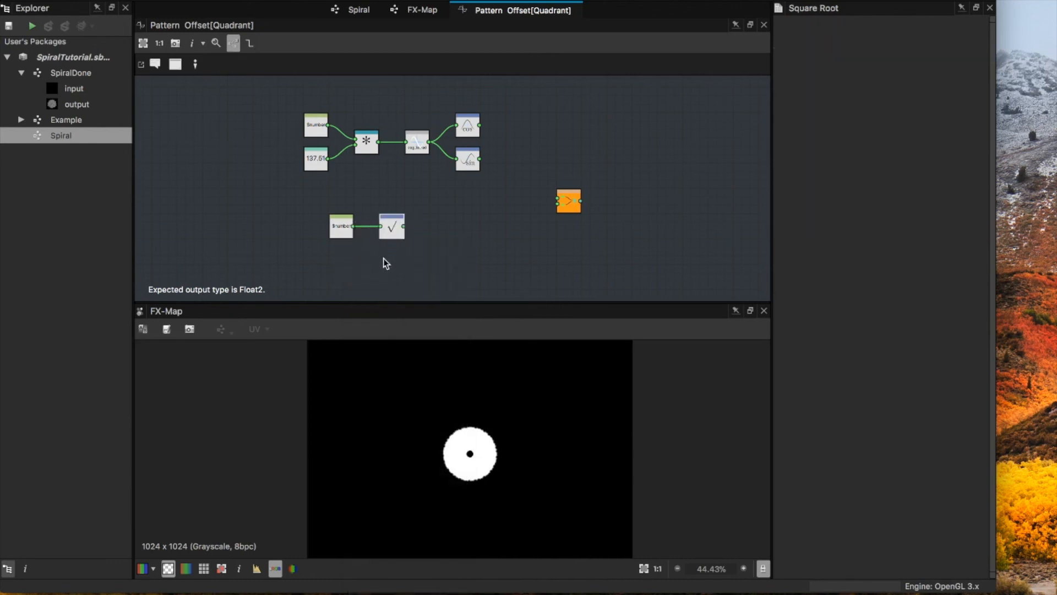
Step: Add a Float constant beneath the Square Root node and set its value to 0.127
click(391, 272)
key(space)
text(flo)
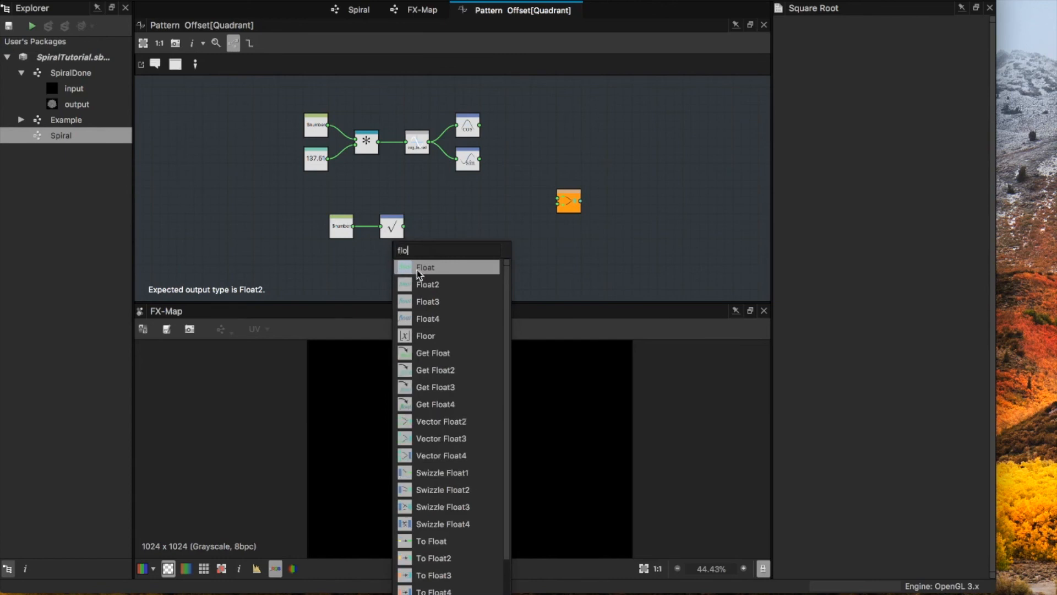
click(421, 268)
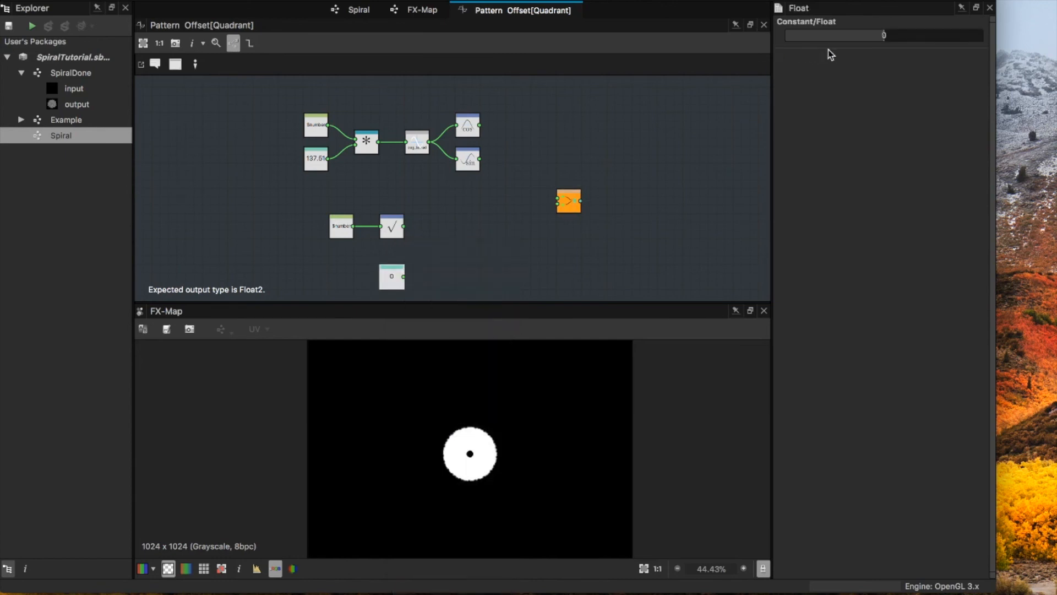
drag(901, 42, 896, 40)
Step: Add a Multiplication node that multiplies the Square Root output by the 0.127 constant
key(space)
text(mu)
click(470, 267)
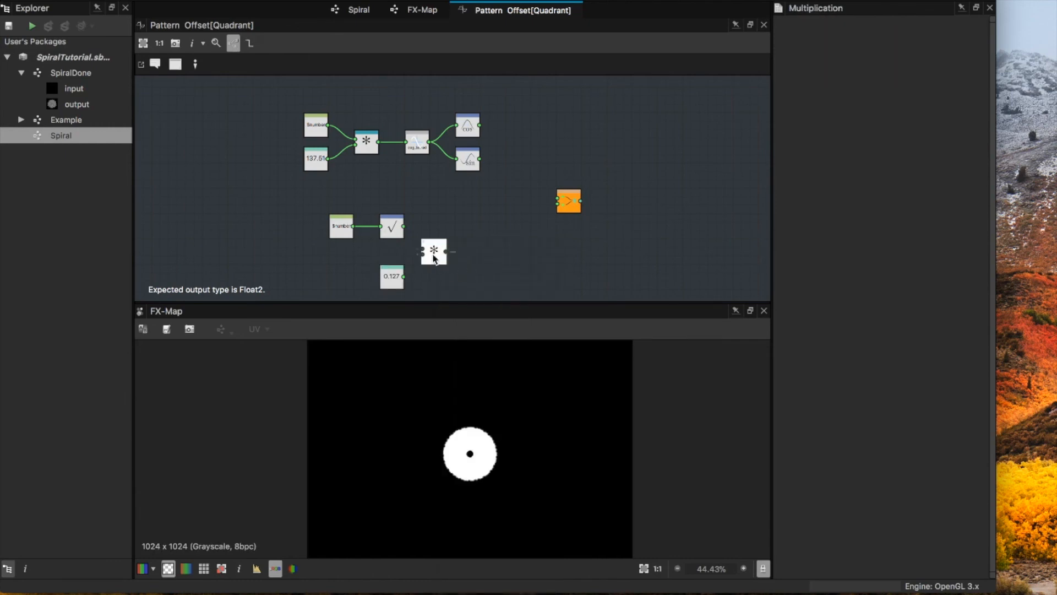
mouse_move(433, 251)
mouse_down()
mouse_move(442, 251)
mouse_move(431, 255)
mouse_up()
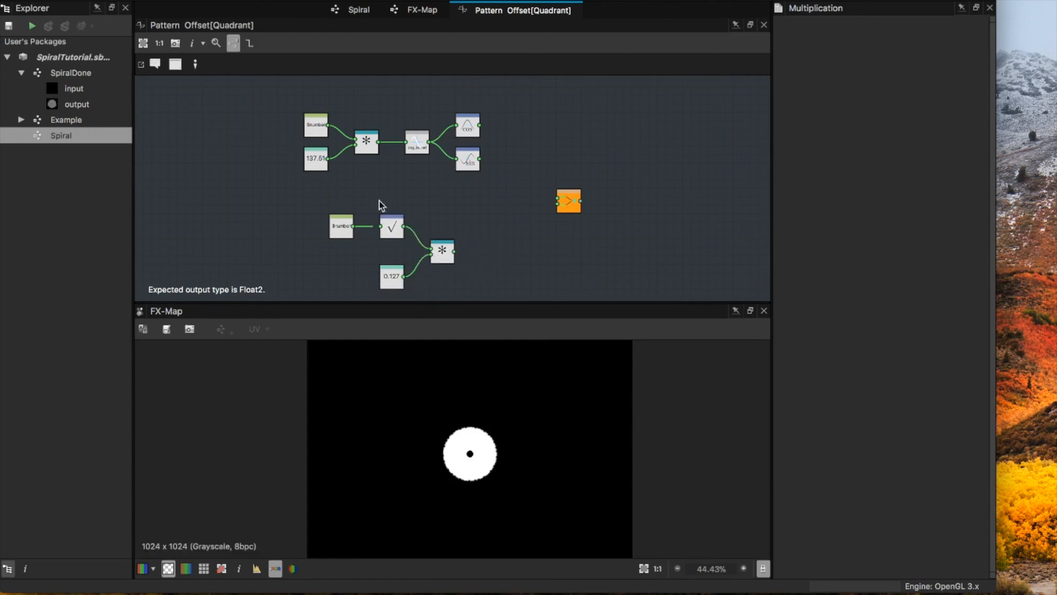
Step: Add an unconnected Multiplication node and place it level with the Cosine node, on its output side
middle_drag(458, 259, 401, 233)
scroll(442, 231, up, 1)
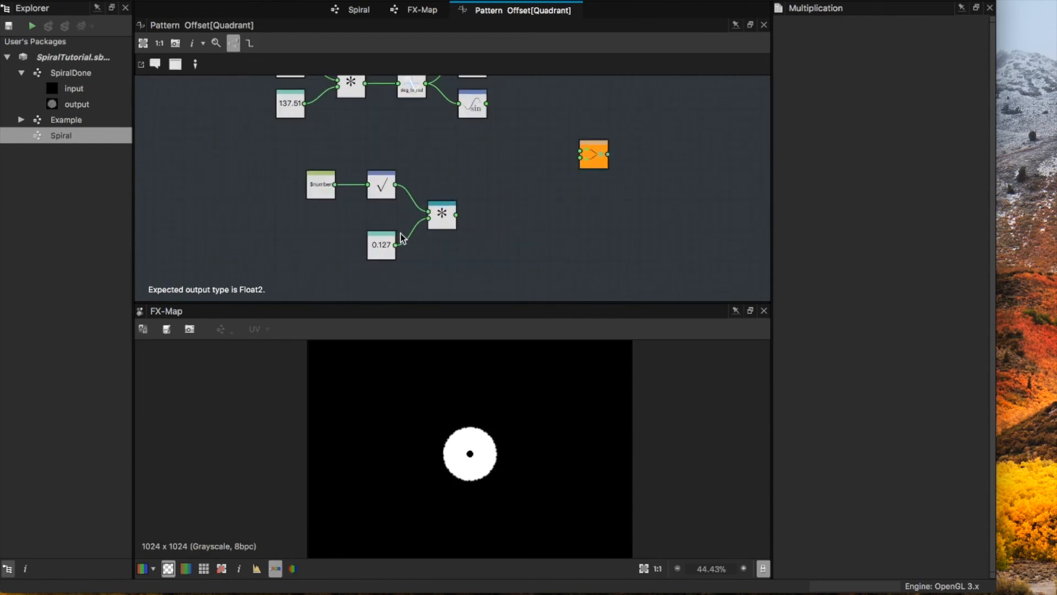
middle_drag(488, 220, 421, 259)
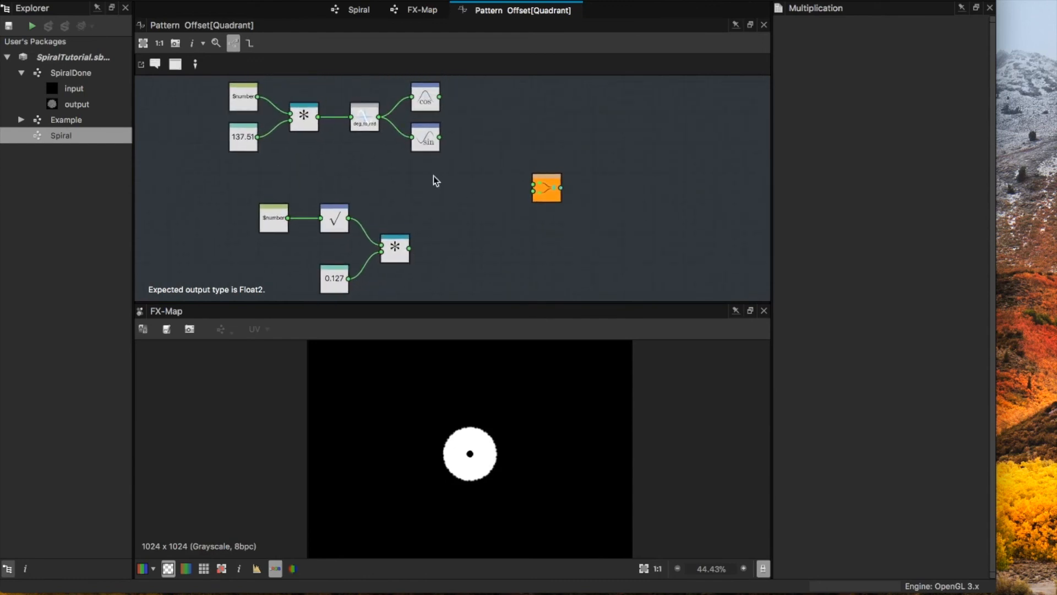
middle_drag(434, 176, 445, 210)
scroll(459, 199, down, 1)
drag(463, 199, 269, 147)
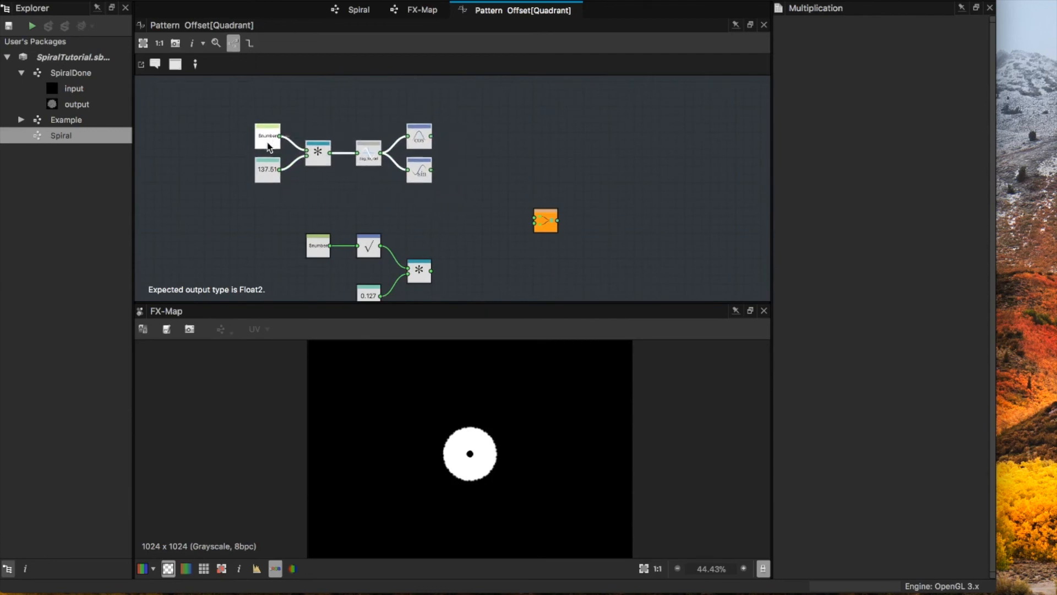
click(526, 139)
key(space)
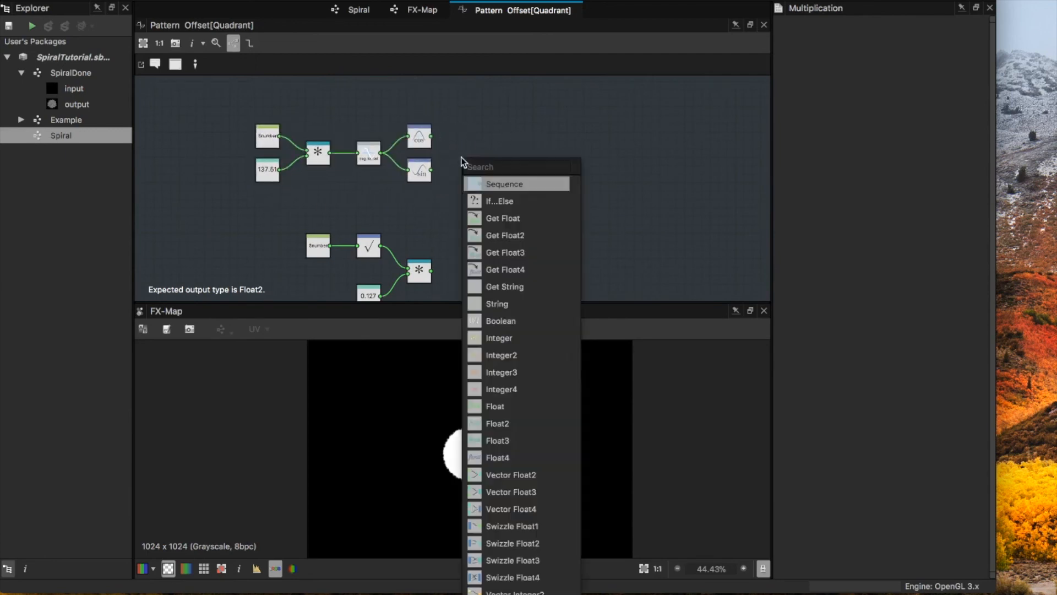
text(m)
click(499, 183)
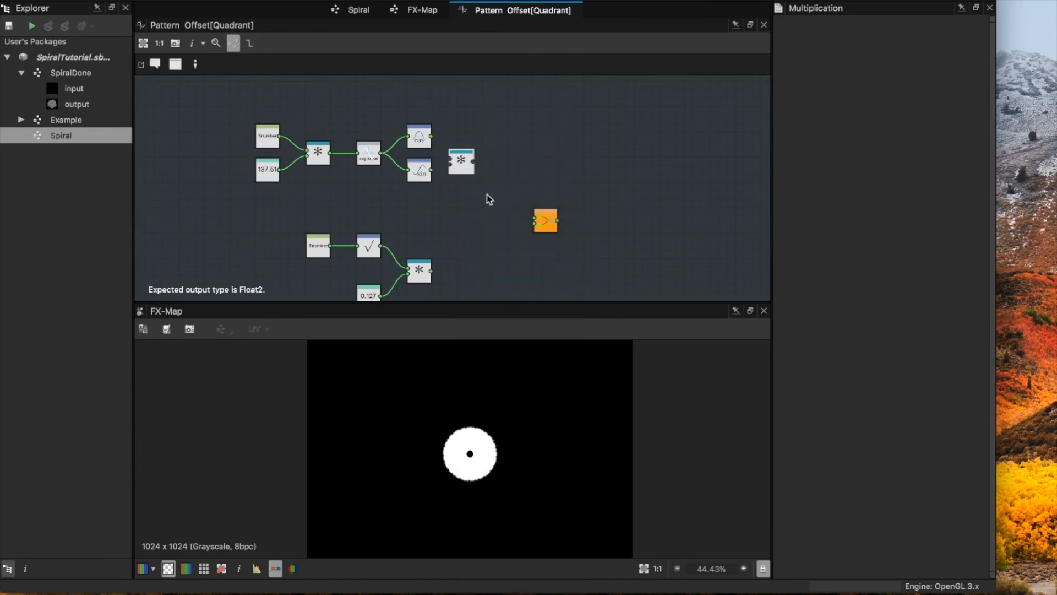
drag(464, 174, 473, 145)
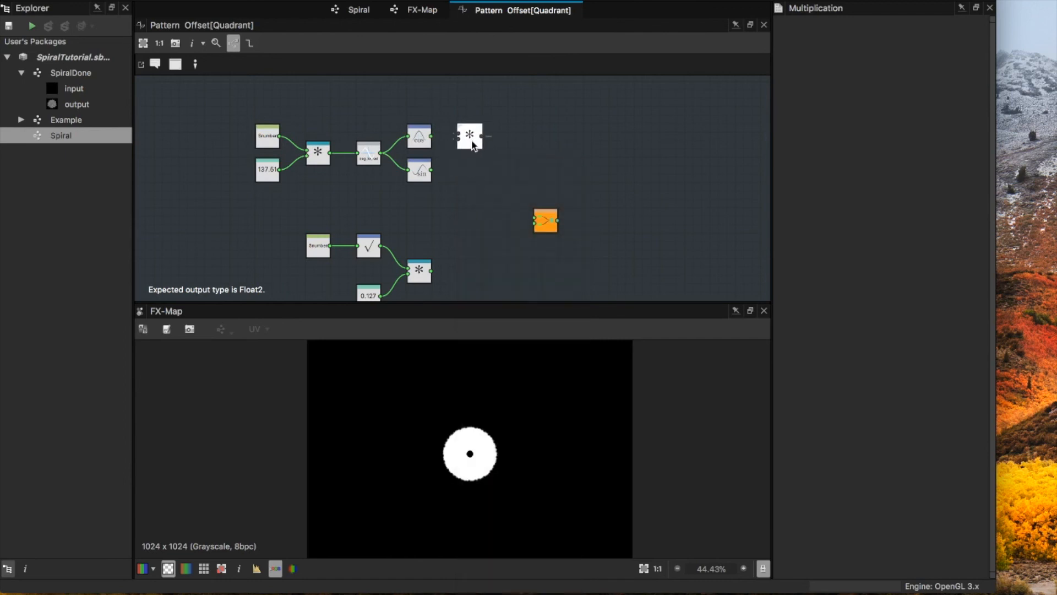
key(space)
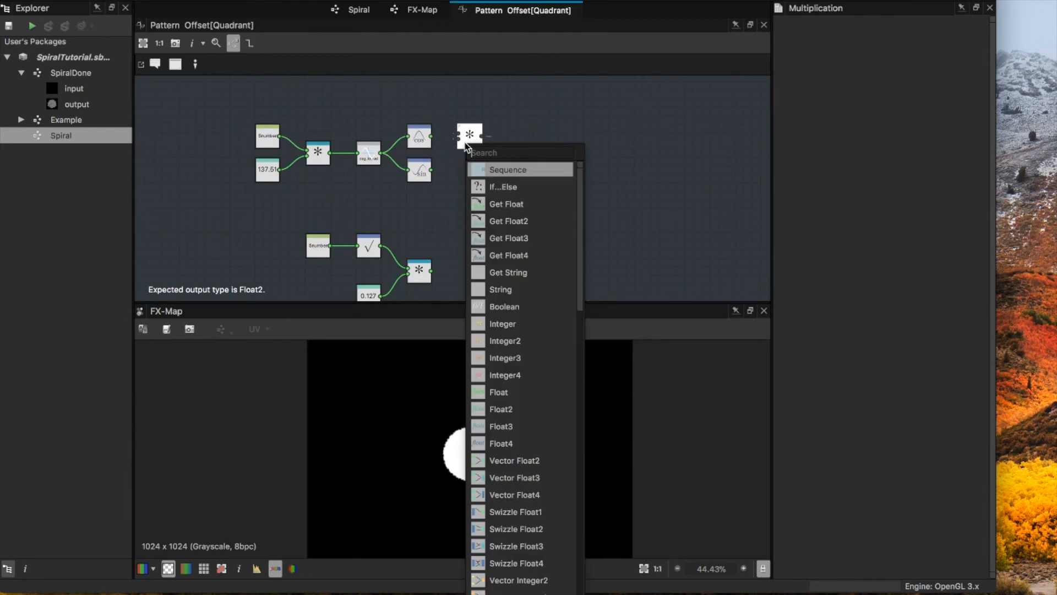
text(mu)
click(488, 168)
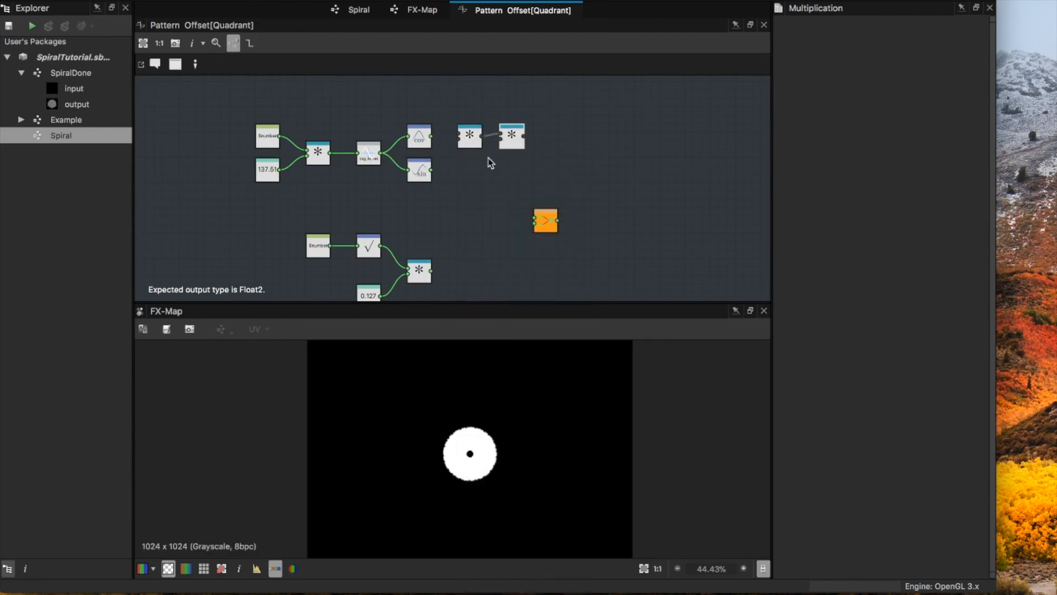
key(Delete)
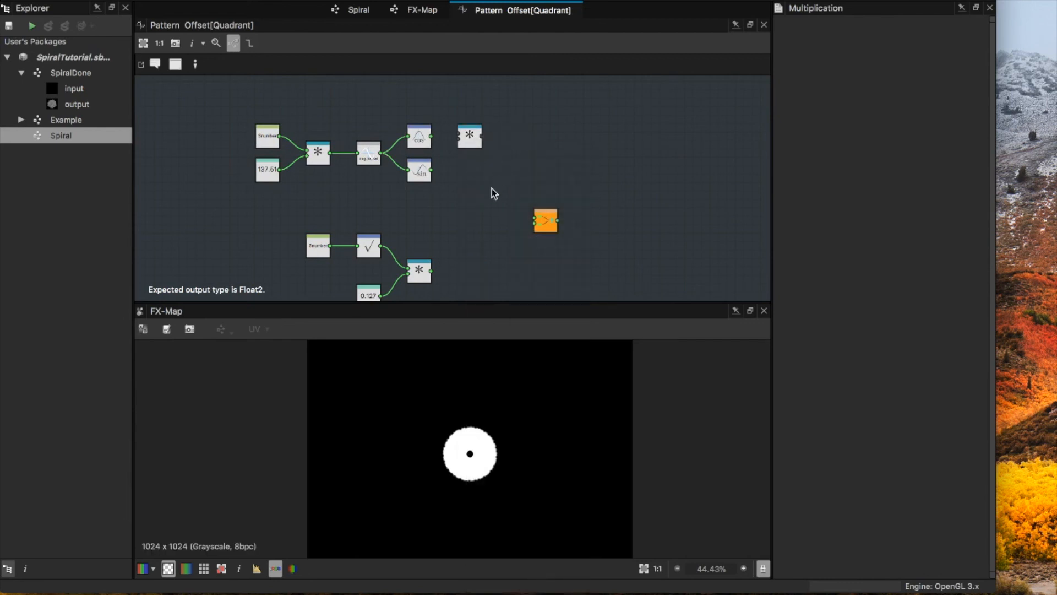
Step: Add a second unconnected Multiplication node directly beneath the first, level with the Sine node
key(space)
text(mu)
click(511, 217)
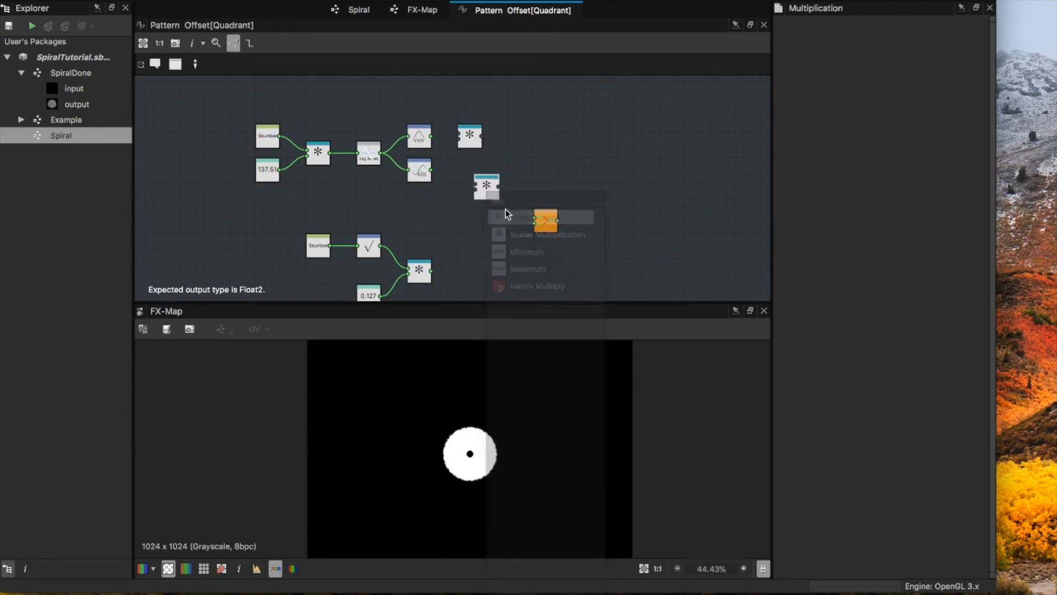
drag(505, 199, 471, 179)
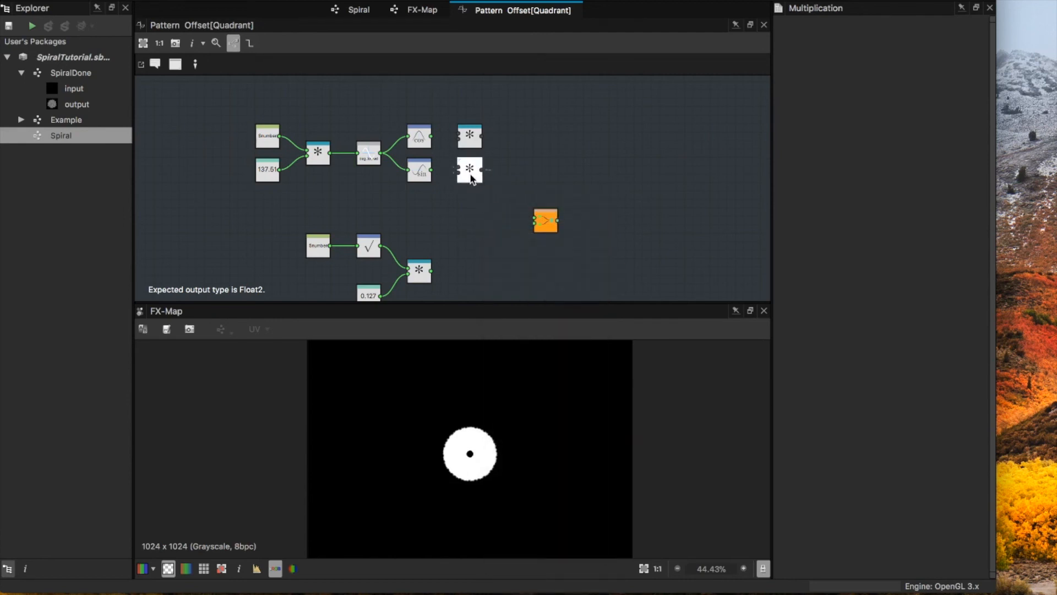
Step: Connect Cosine and Sine to their adjacent Multiplication nodes, and feed the square-root radius product into the second input of both
drag(431, 136, 458, 136)
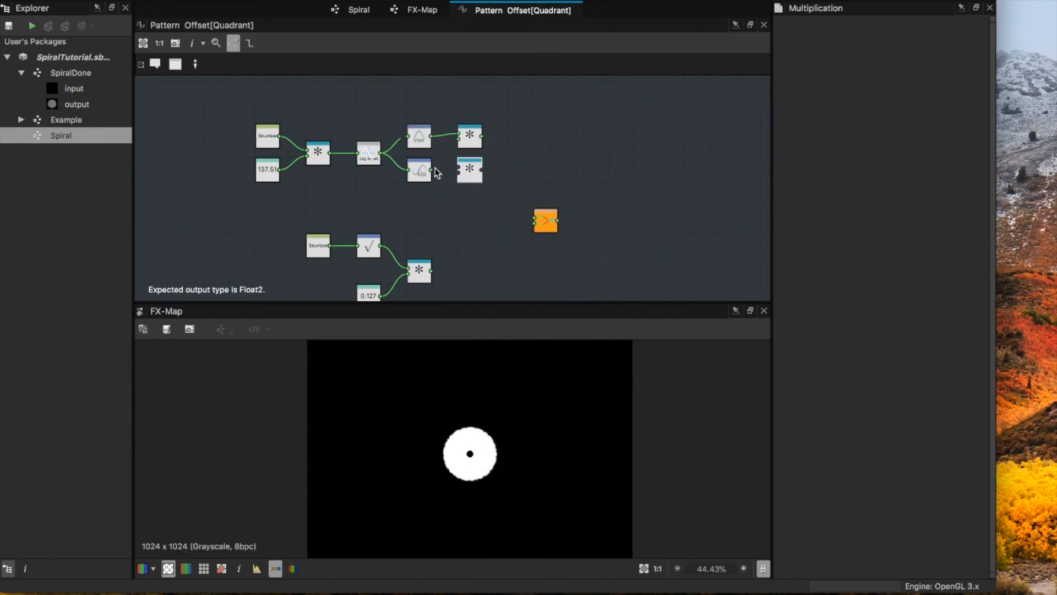
drag(433, 171, 458, 170)
drag(432, 271, 458, 139)
drag(431, 271, 458, 172)
Step: Move Vector Float2 beside the two Multiplication nodes and connect the cosine product to its first input and the sine product to its second
drag(553, 226, 517, 154)
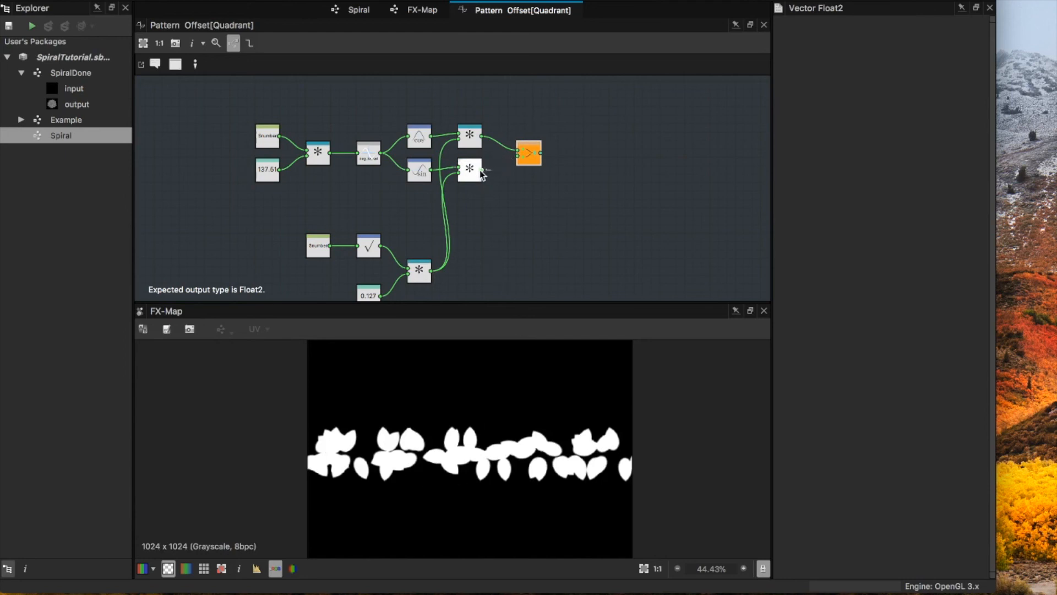
drag(482, 172, 515, 160)
drag(516, 160, 517, 158)
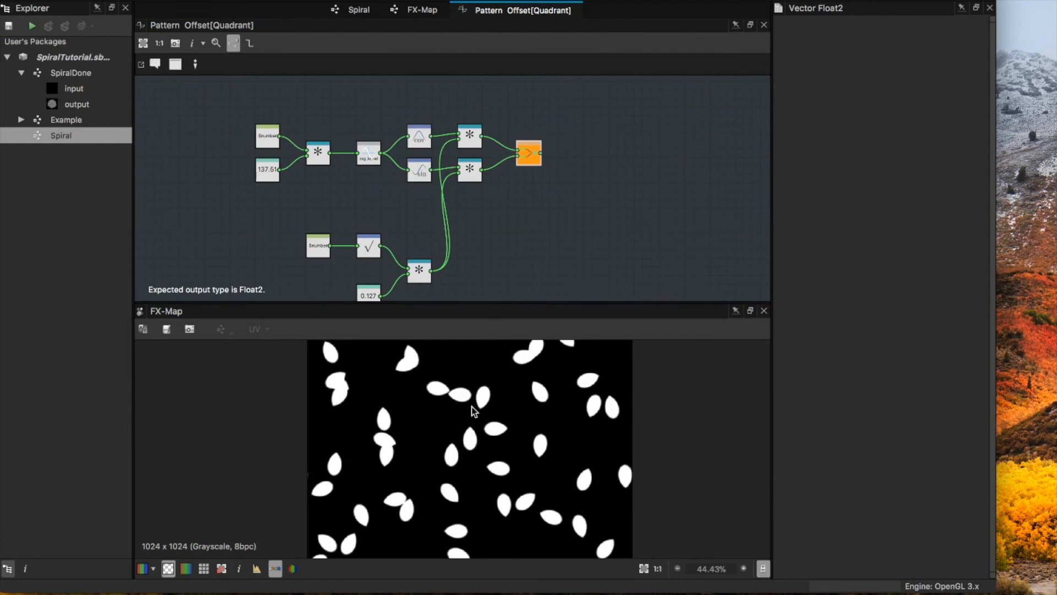
Step: Reduce the Float constant that scales the spiral radius to 0.047
scroll(470, 412, down, 4)
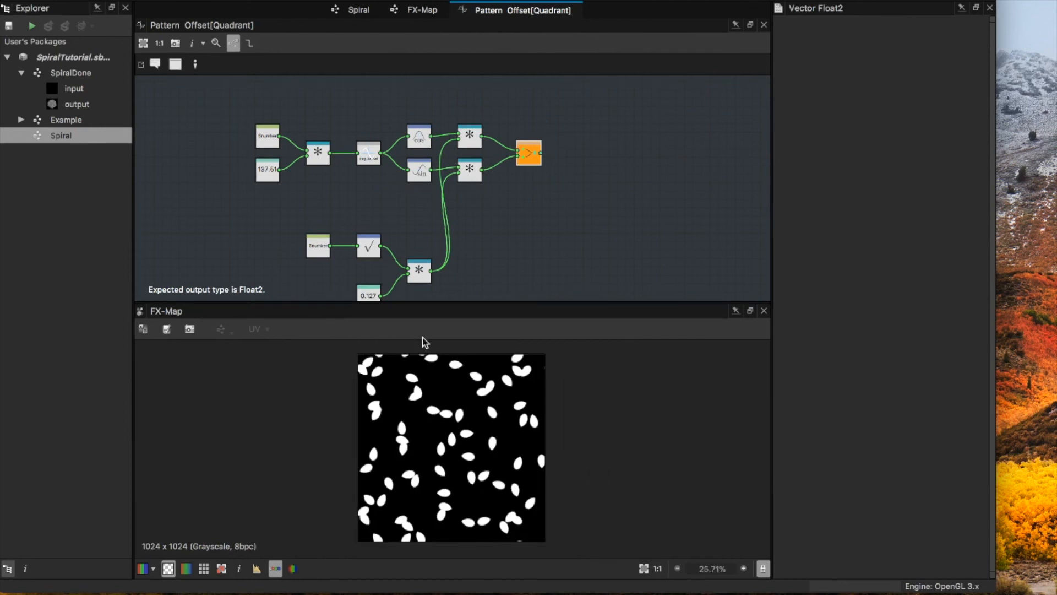
scroll(469, 464, down, 2)
click(367, 292)
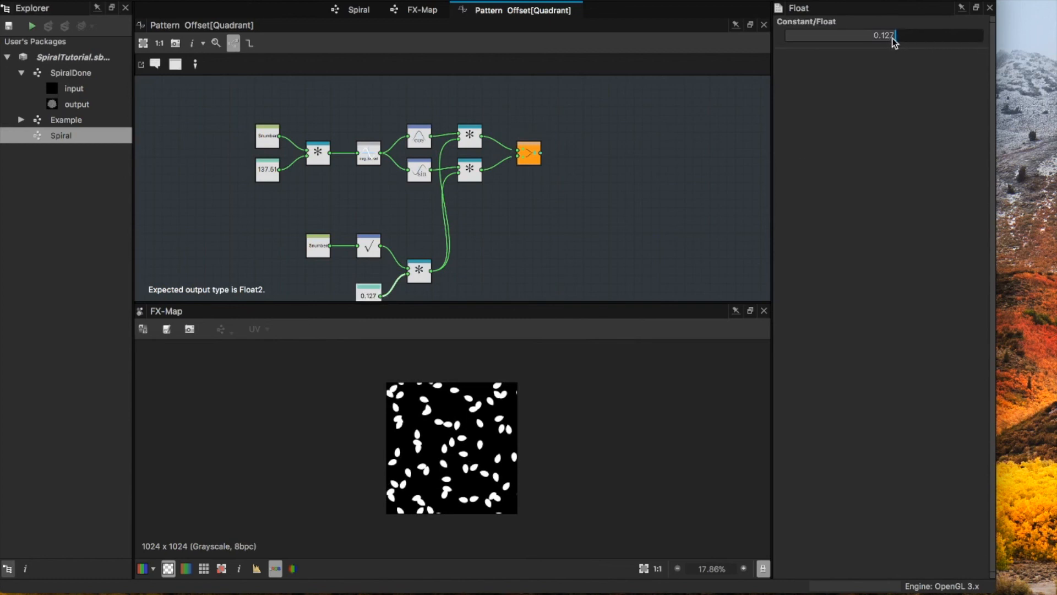
drag(892, 37, 889, 45)
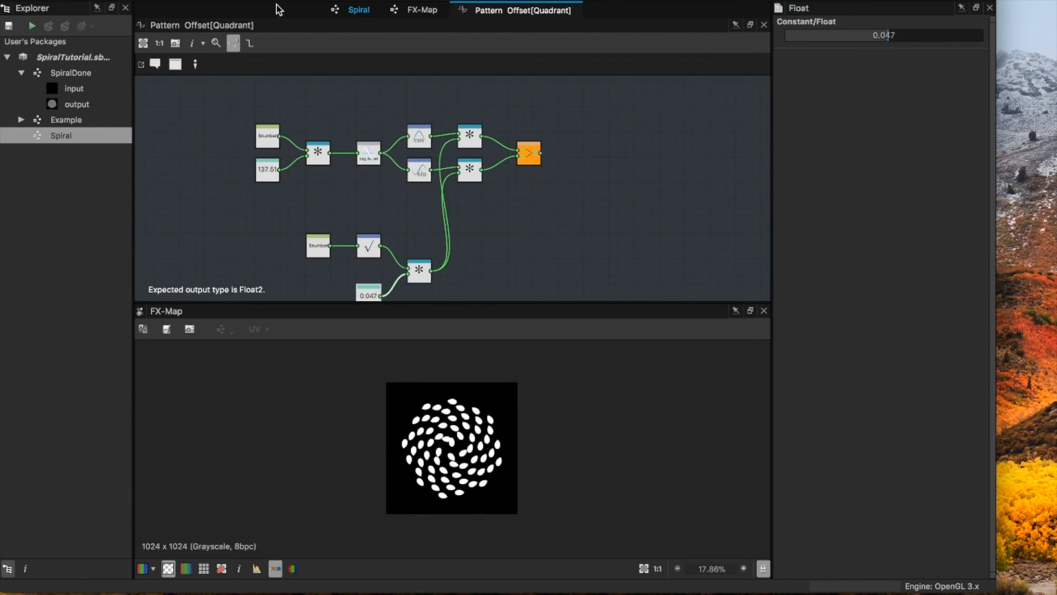
Step: In the Spiral graph, set the Y offset of the Transformation 2D node feeding the FX-Map to 0
click(345, 11)
click(492, 189)
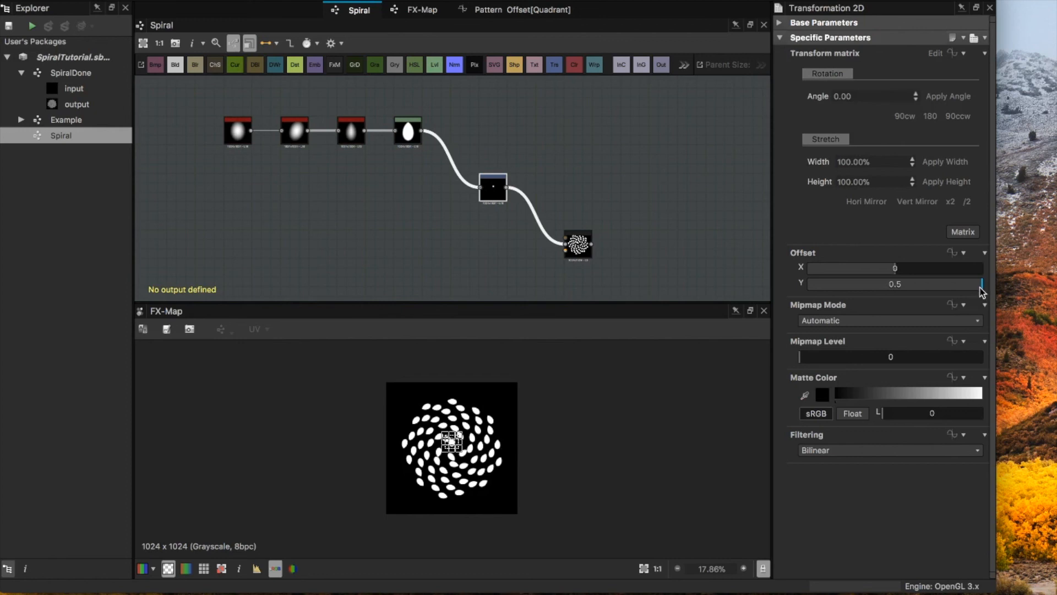
drag(984, 290, 894, 293)
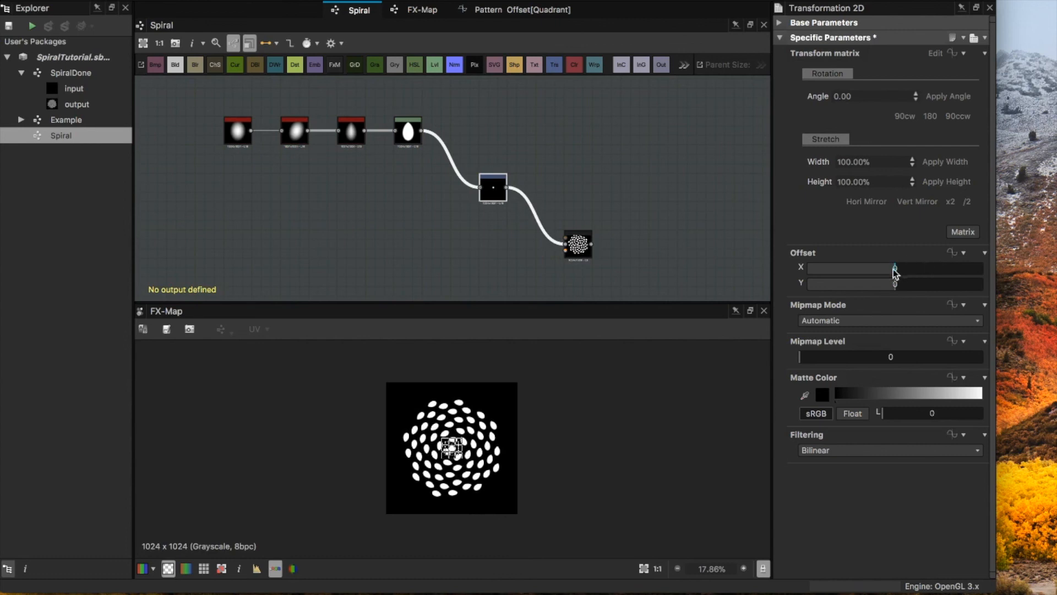
scroll(452, 452, up, 1)
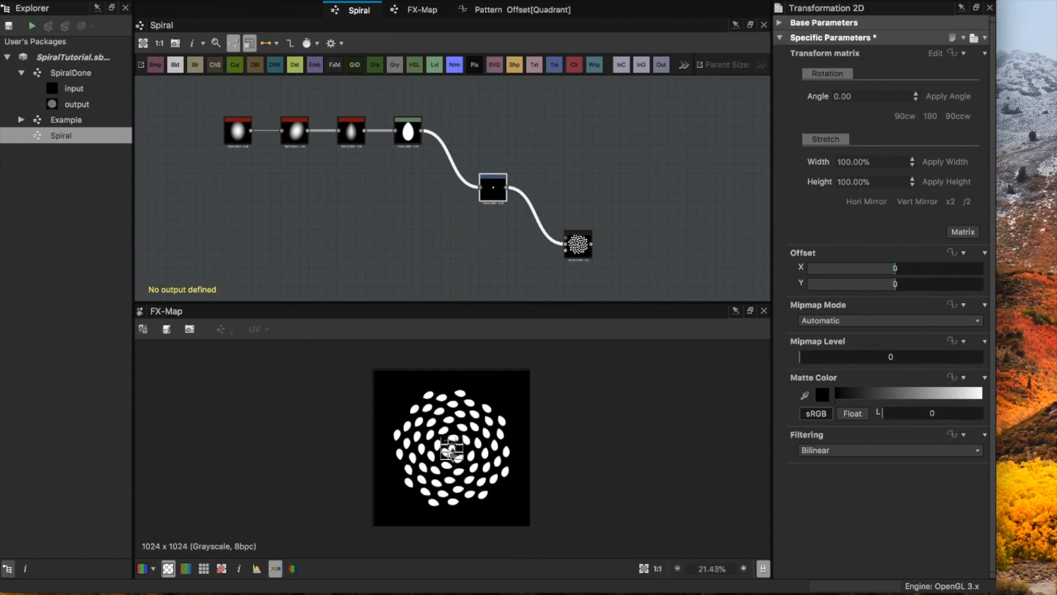
Step: Raise the Y offset of the Transformation 2D node feeding the FX-Map to 0.42
scroll(451, 452, up, 3)
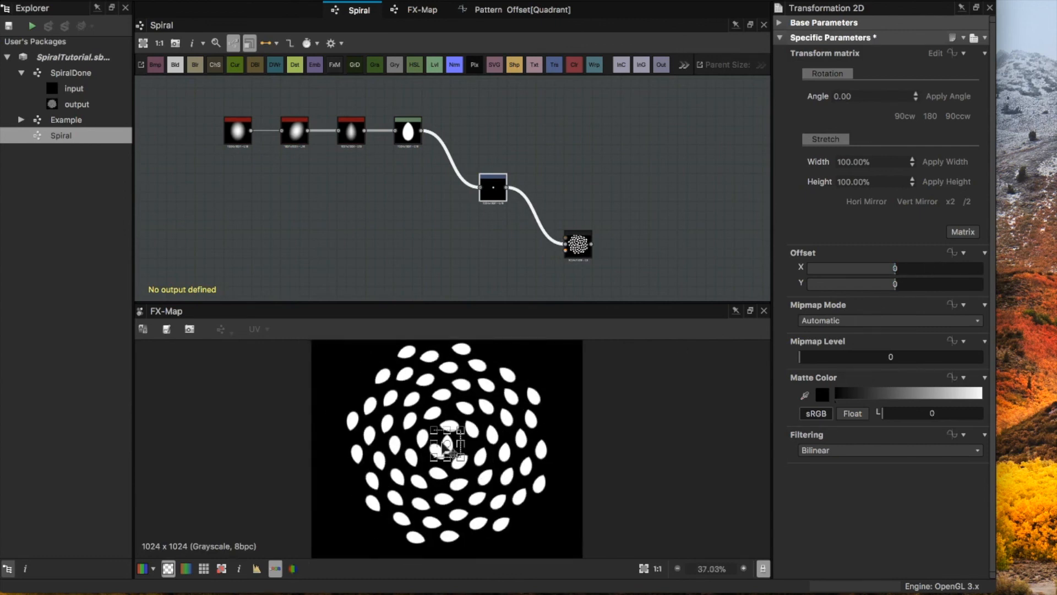
scroll(447, 449, down, 1)
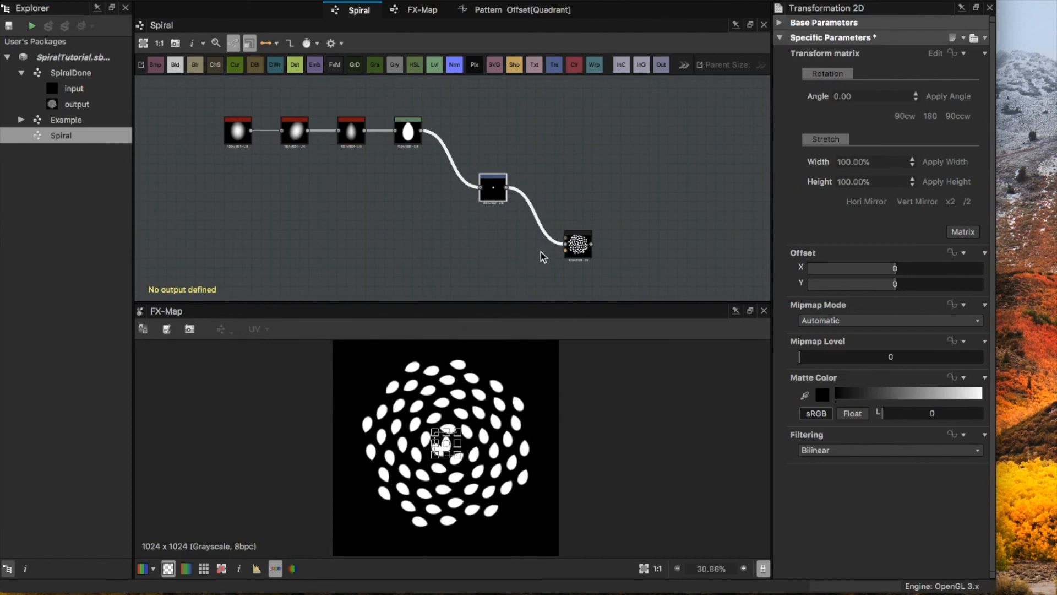
click(503, 253)
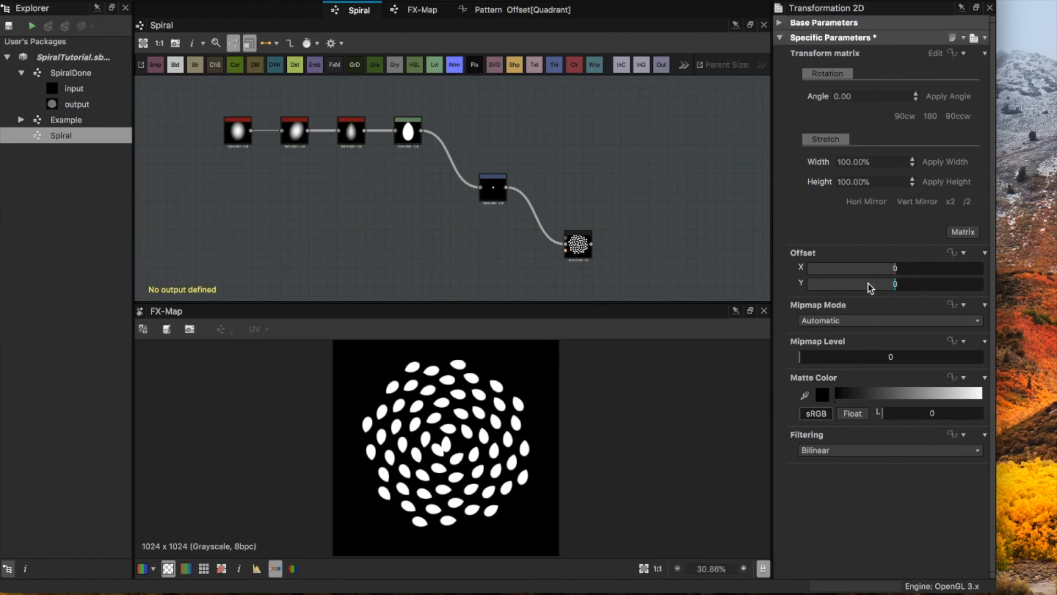
drag(894, 284, 979, 300)
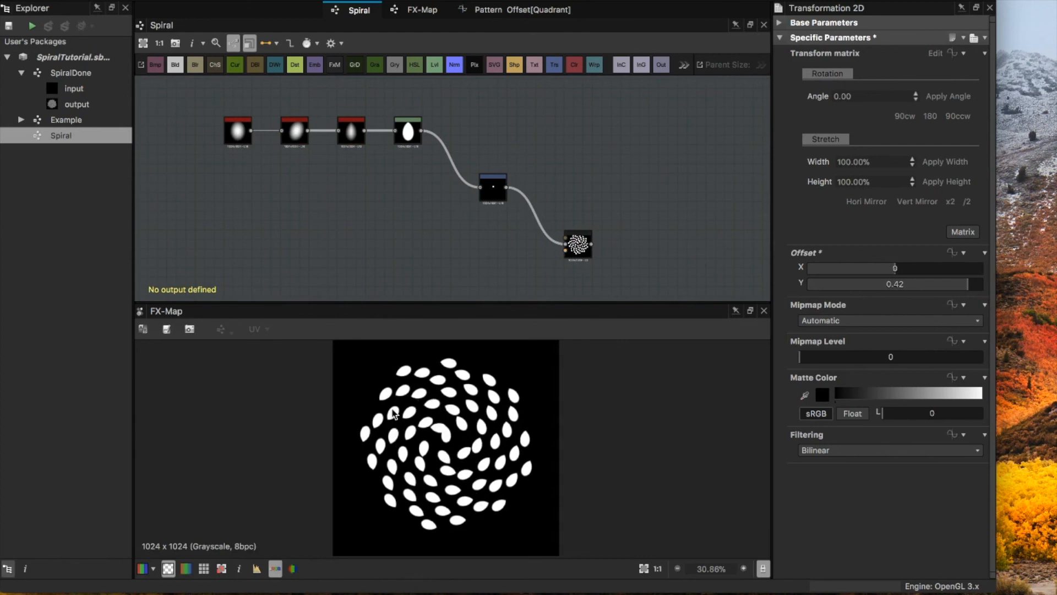
Step: In the Pattern Offset function, set the Float constant that scales the square-root radius to 0.025
click(507, 11)
click(368, 290)
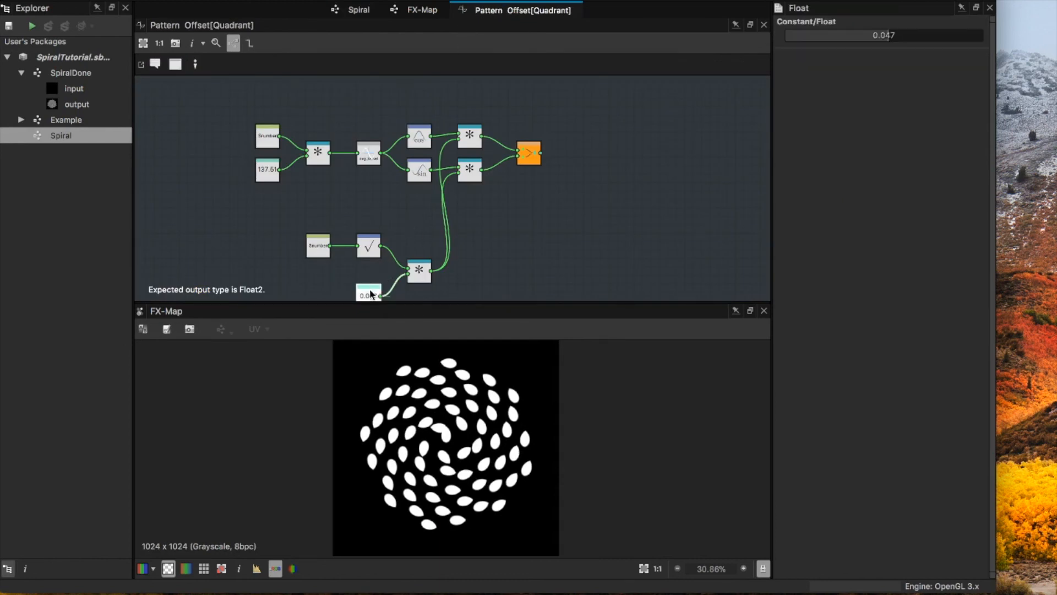
double_click(883, 37)
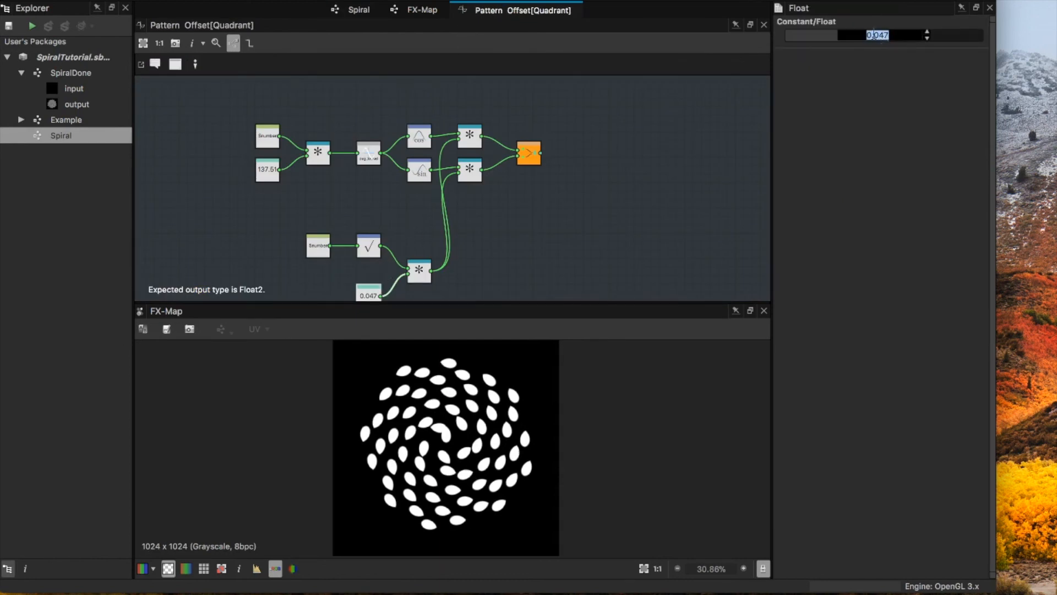
text(0.0)
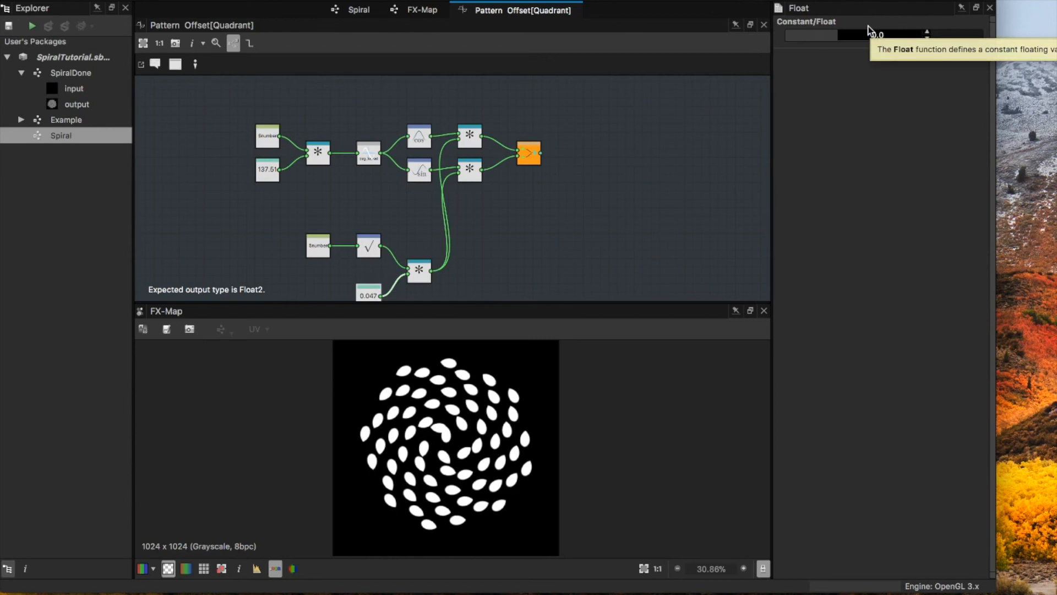
text(25)
key(Return)
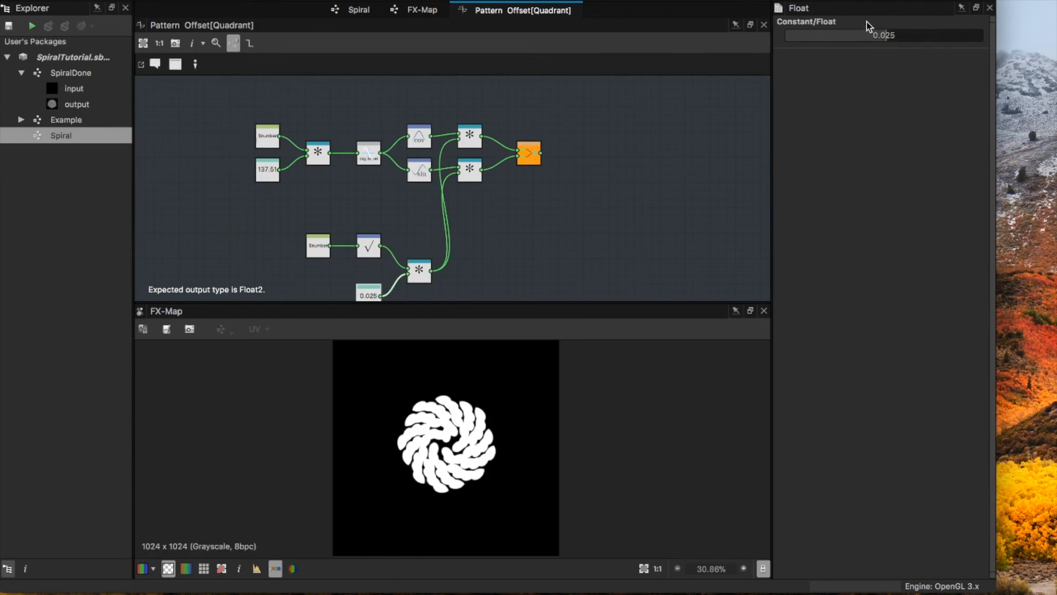
Step: In the FX-Map graph, set the Iterate node's number of iterations to 150
click(427, 12)
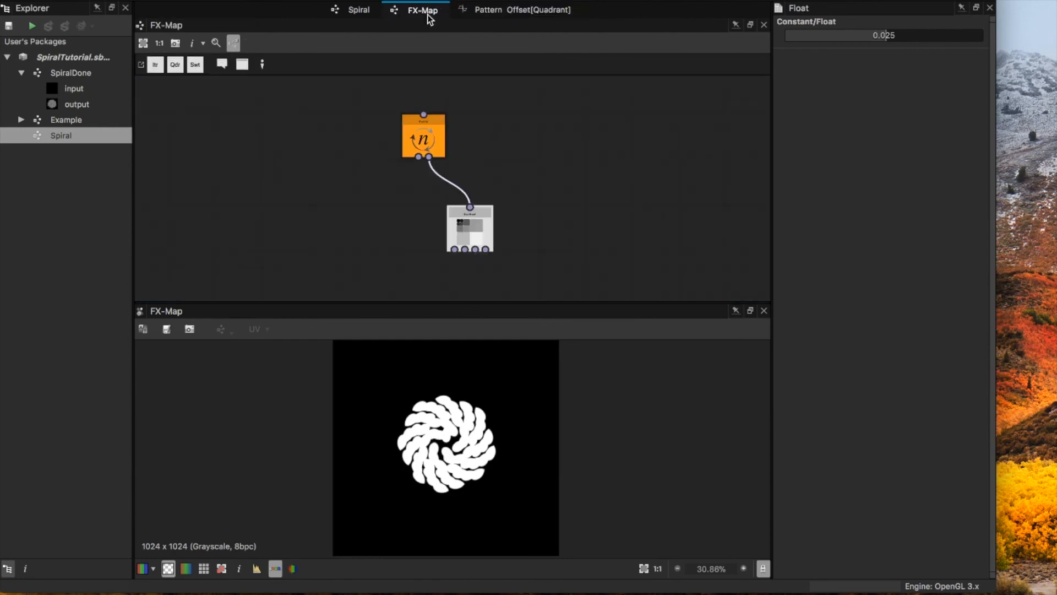
click(431, 132)
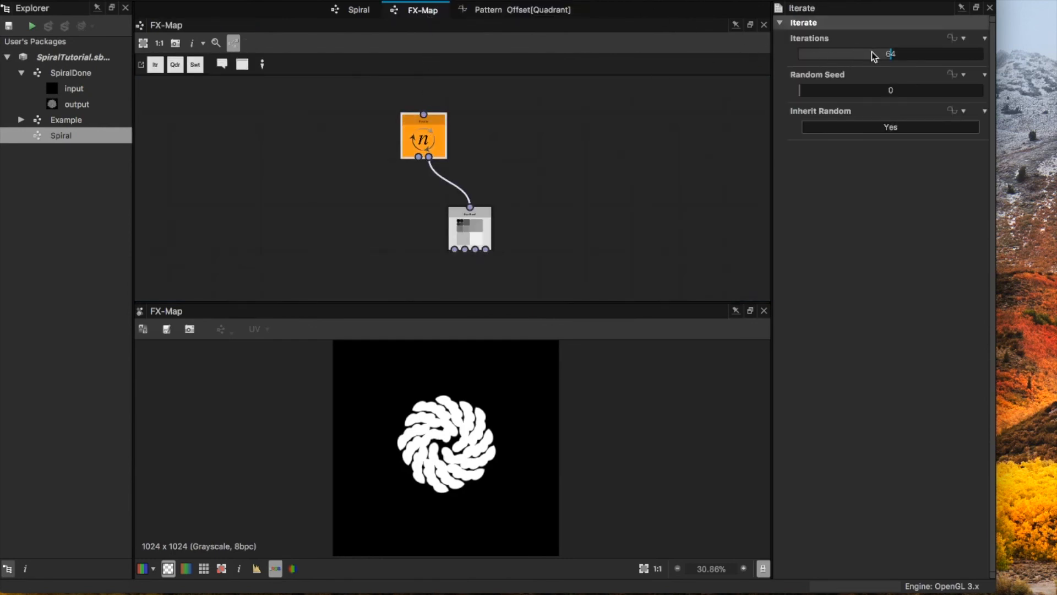
double_click(891, 55)
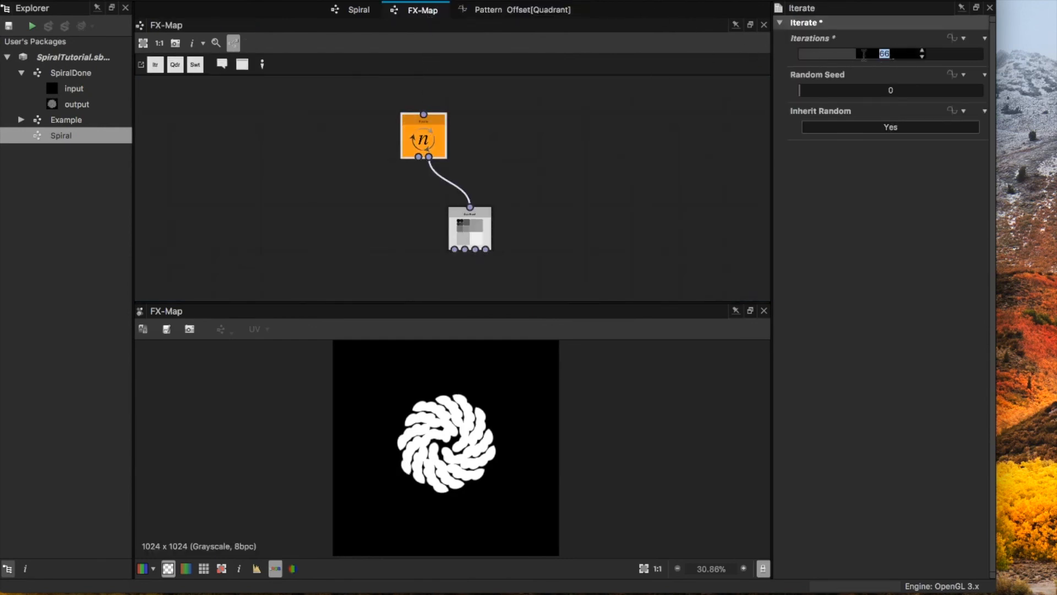
key(Return)
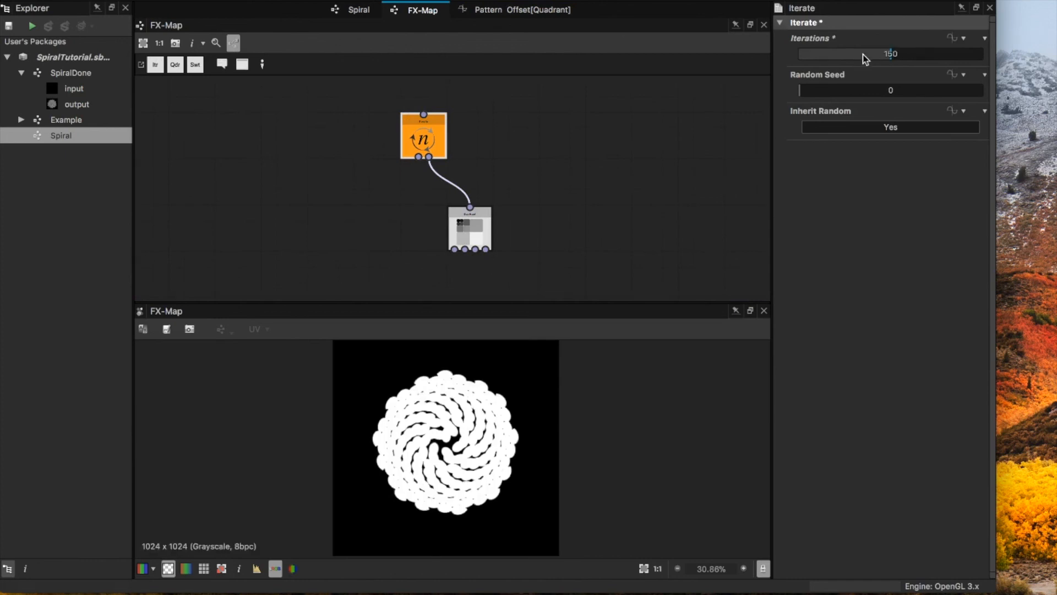
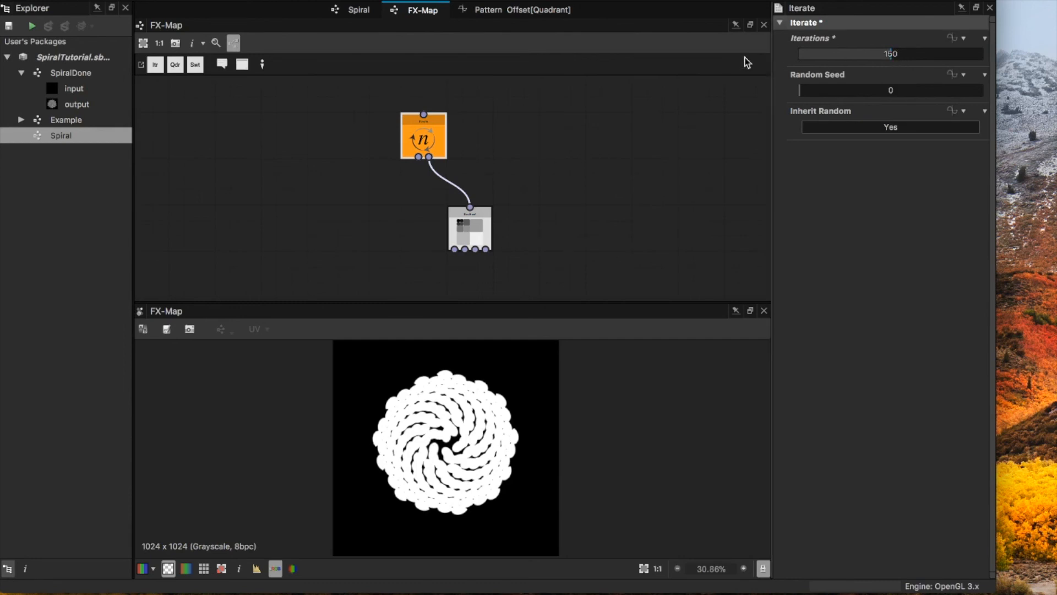
Step: In the Spiral graph, try a Y offset of 0.5 on the Transformation 2D node and lower it to 0.01
click(542, 11)
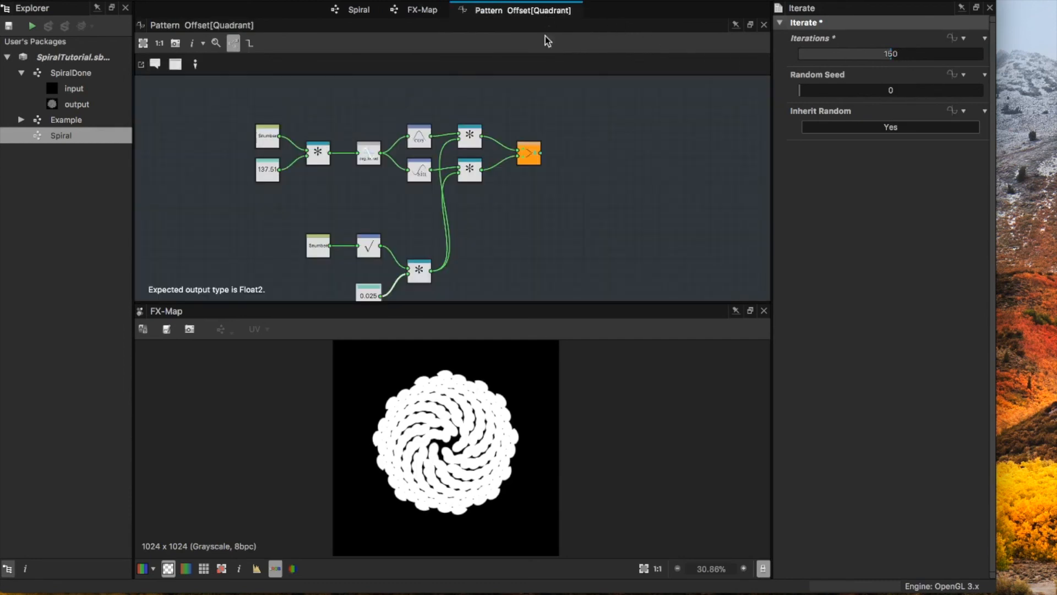
click(422, 11)
click(356, 11)
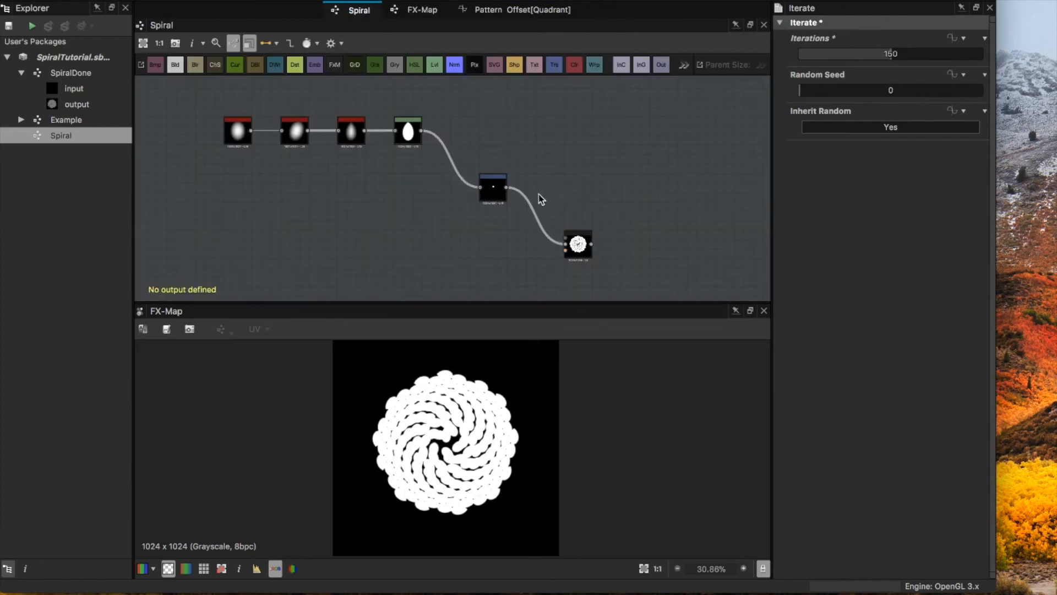
click(493, 196)
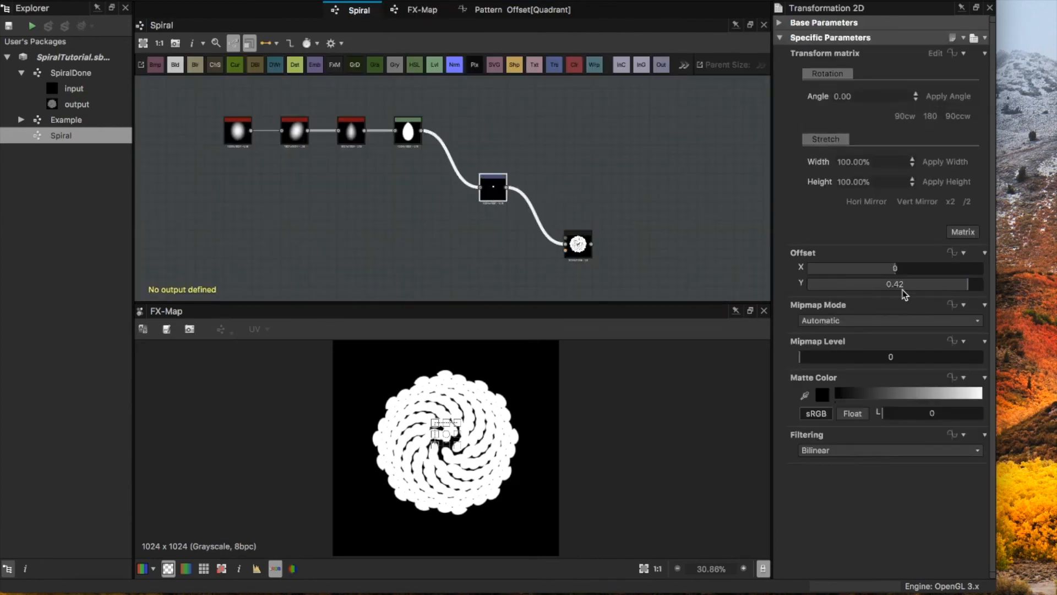
drag(960, 287, 997, 285)
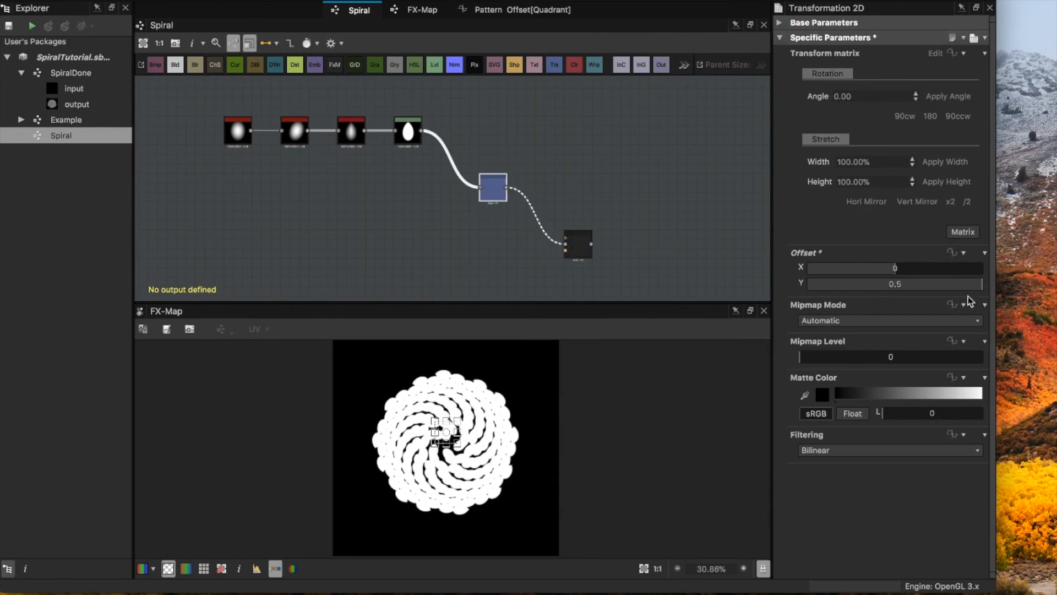
drag(977, 285, 897, 292)
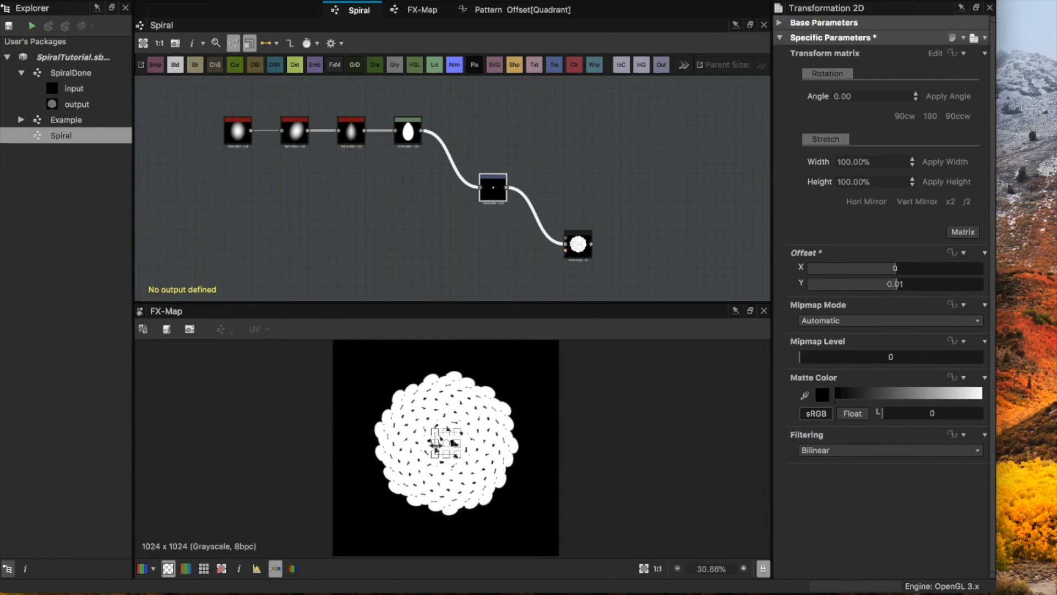
scroll(443, 443, up, 2)
click(668, 283)
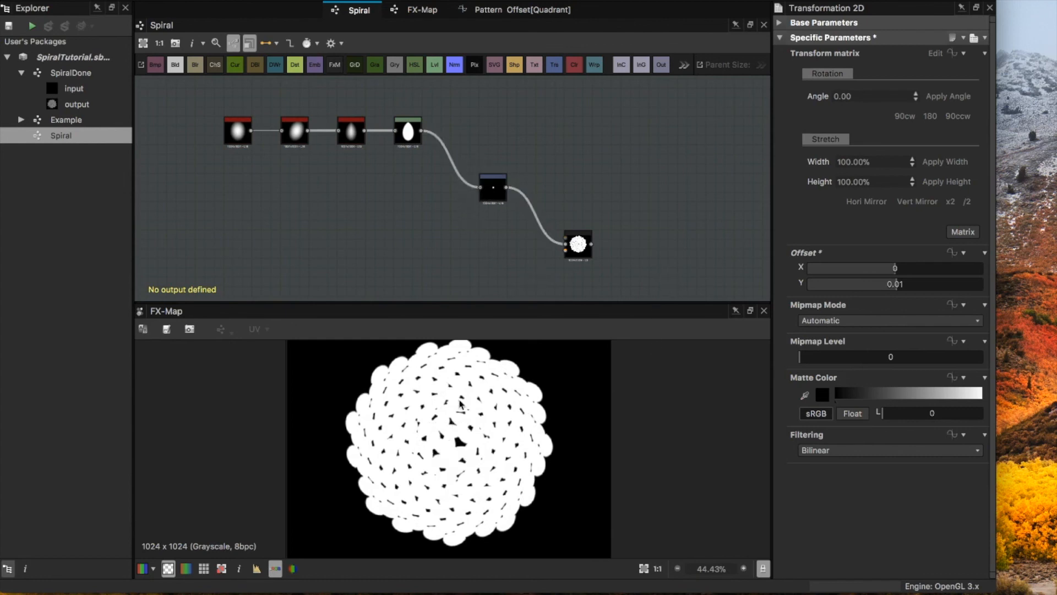
scroll(438, 410, down, 1)
scroll(436, 407, down, 1)
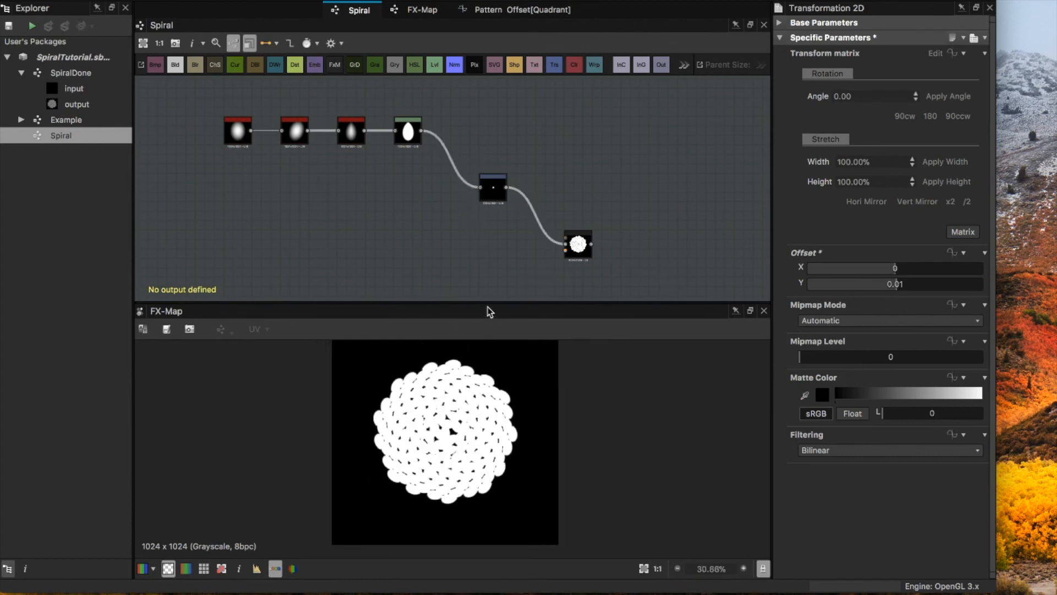
drag(489, 302, 487, 286)
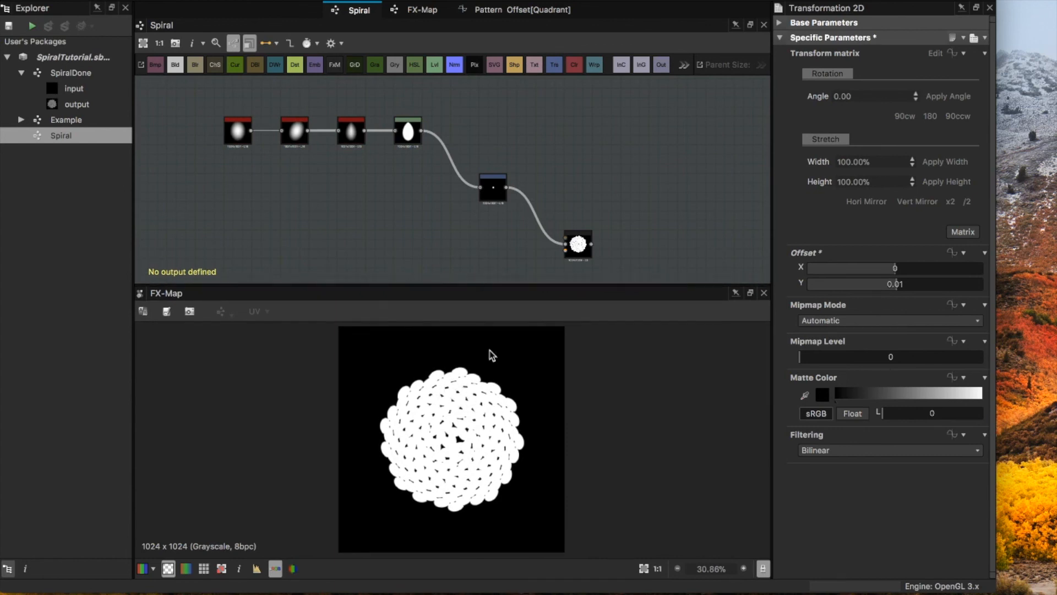
Step: Rotate the petal 90° clockwise in the Transformation 2D node, trying a 180° flip before returning the tips to pointing outward
click(493, 190)
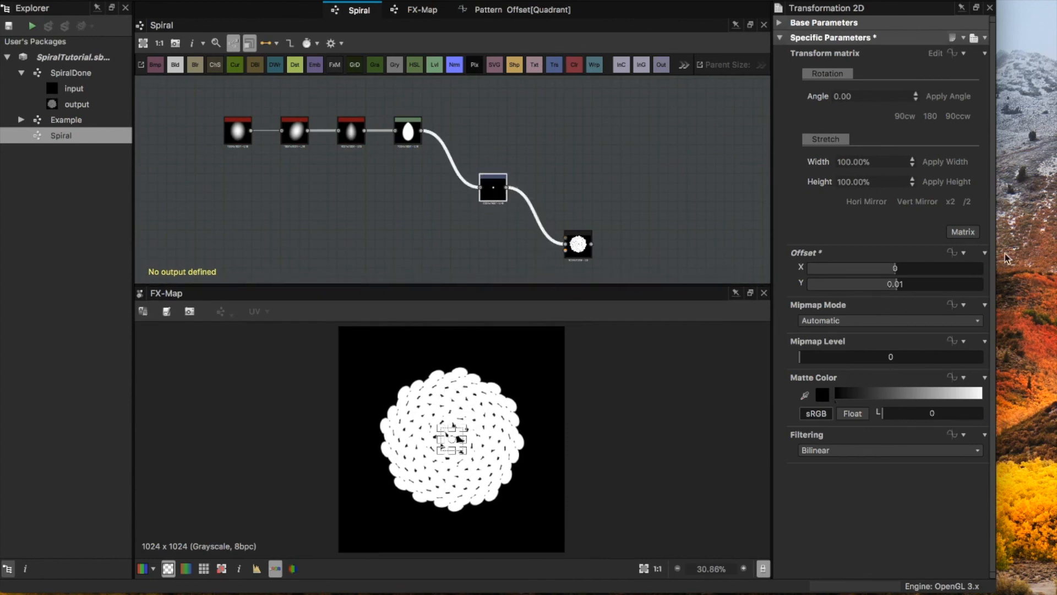
click(905, 117)
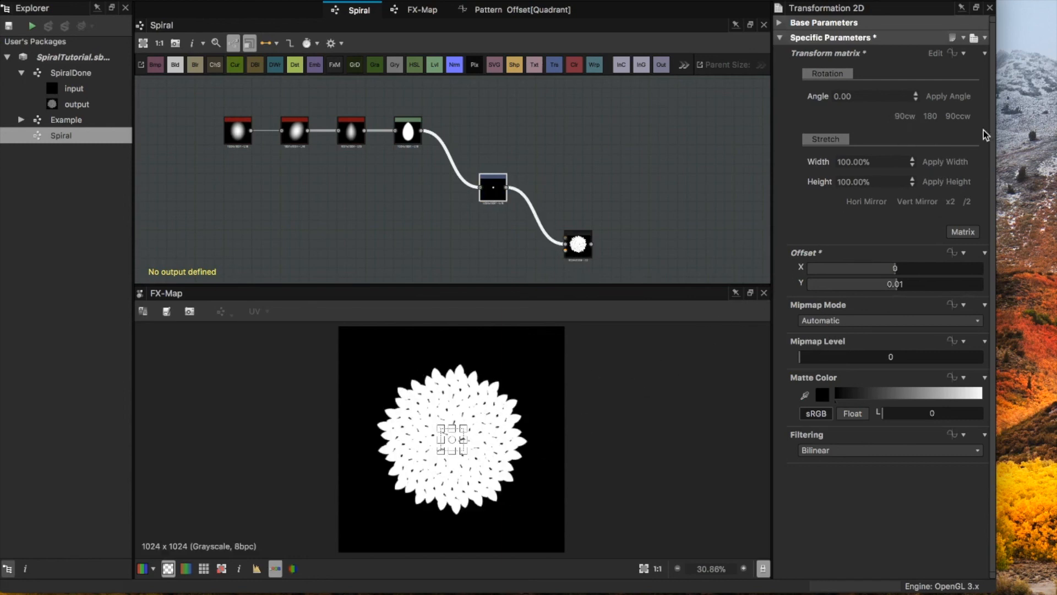
click(929, 116)
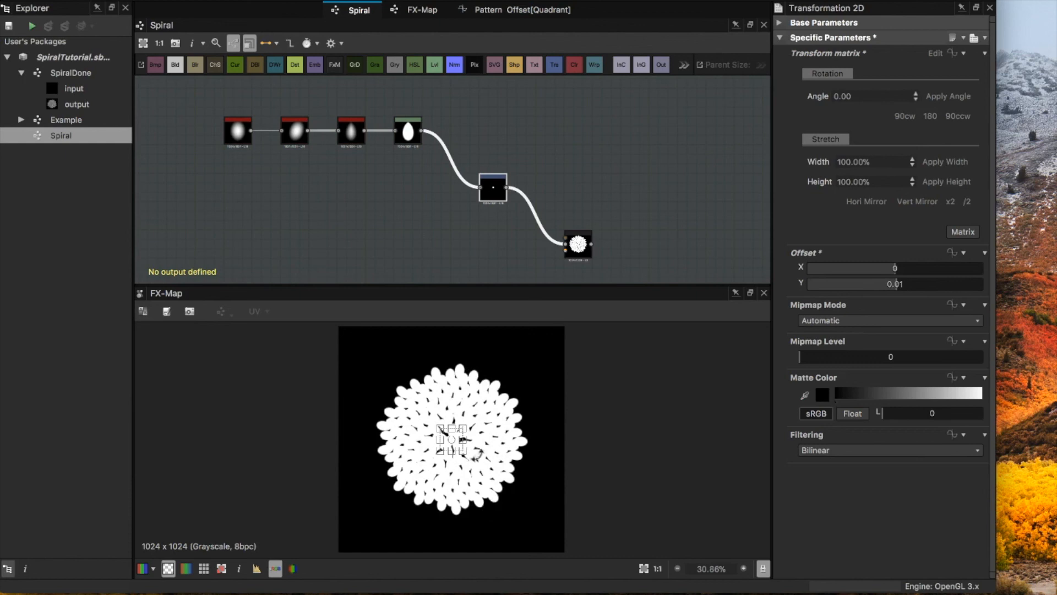
click(905, 116)
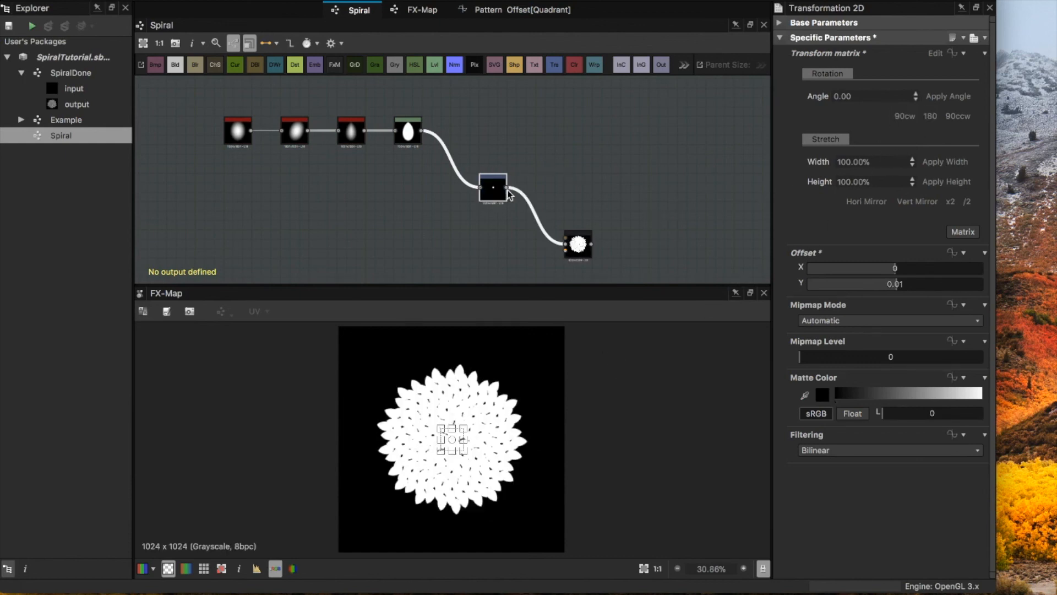
Step: Move the Transformation 2D and FX-Map nodes slightly lower and feed the Mirror Grayscale output directly into Transformation 2D
drag(617, 261, 485, 234)
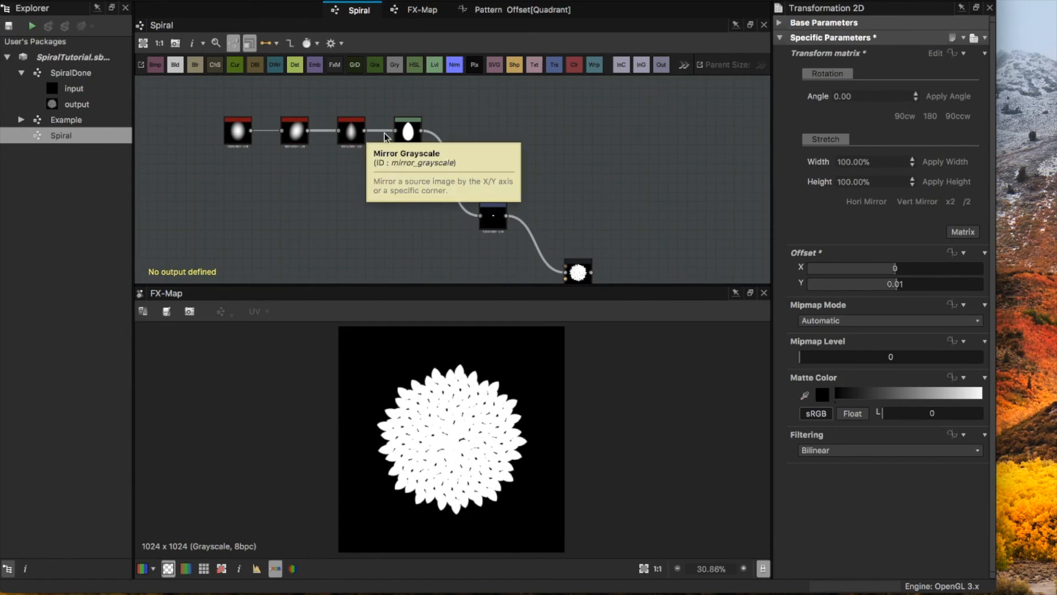
drag(365, 131, 480, 215)
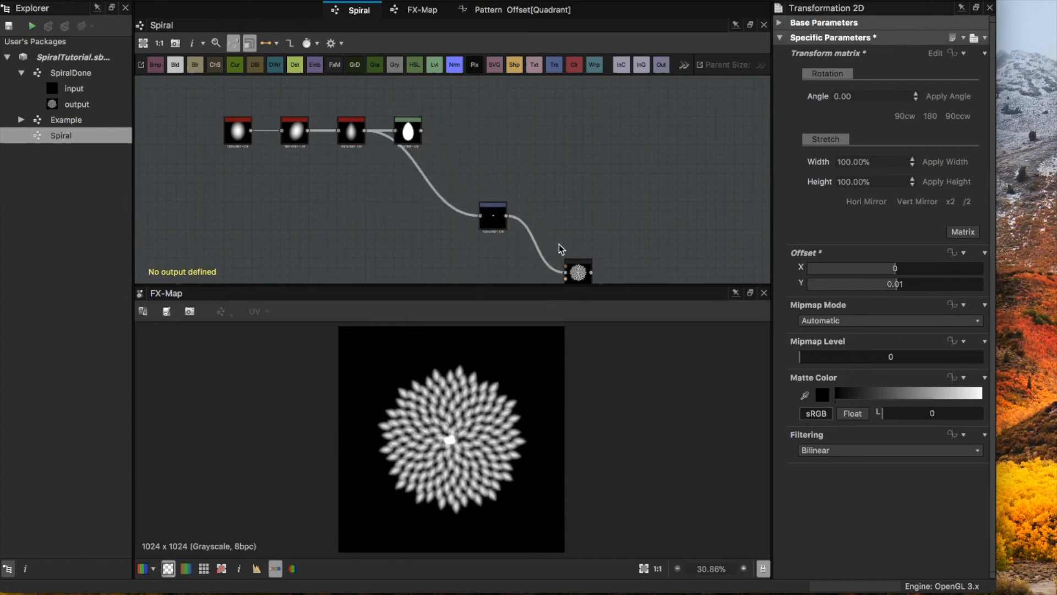
scroll(552, 200, down, 3)
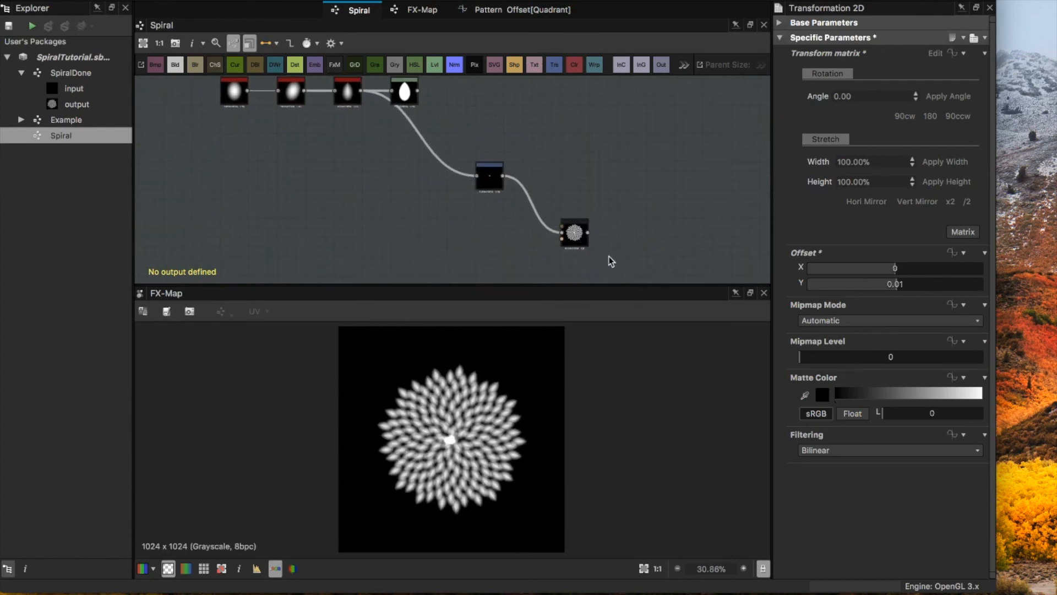
scroll(461, 442, up, 2)
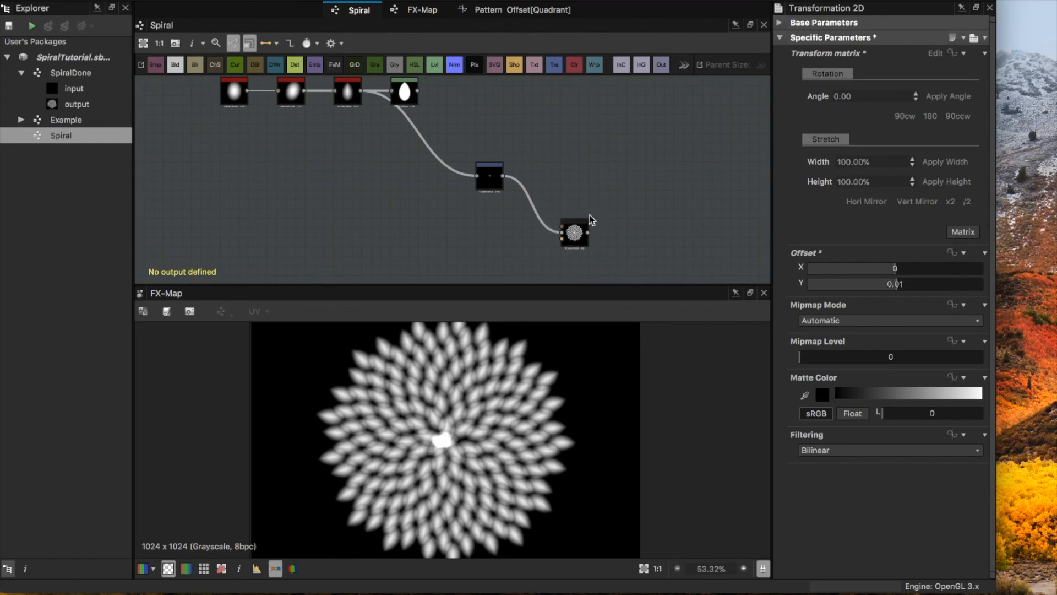
Step: In the FX-Map graph, set the Quadrant node's blending mode to Max
click(571, 231)
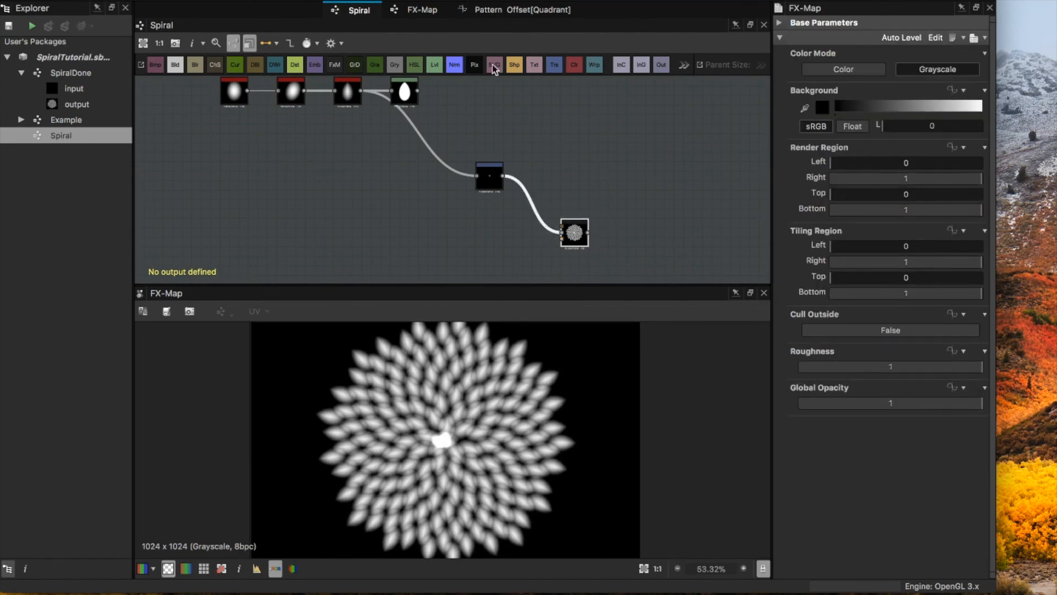
click(428, 9)
click(478, 226)
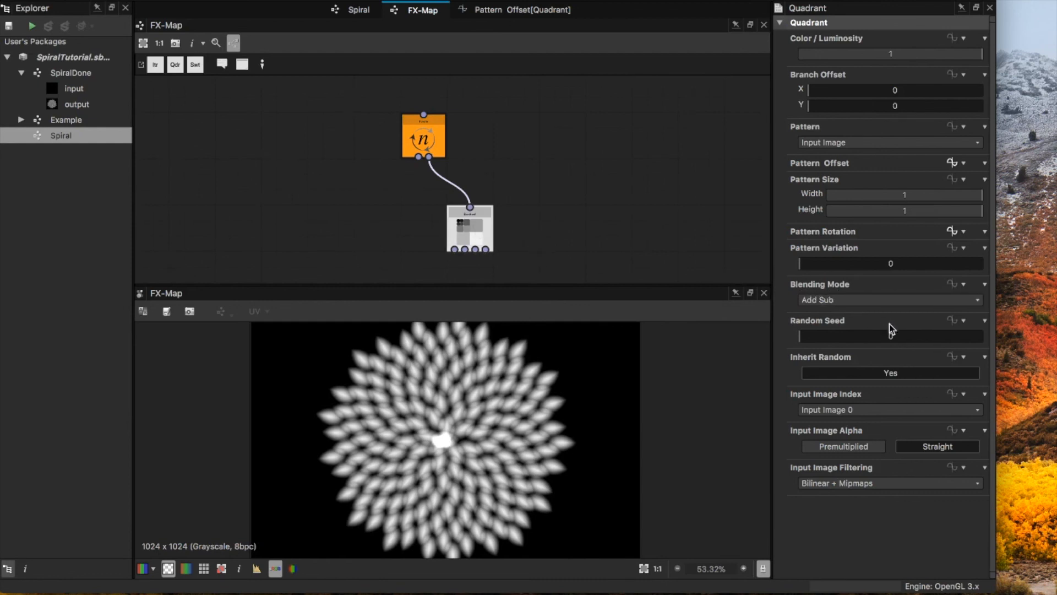
click(876, 300)
click(867, 310)
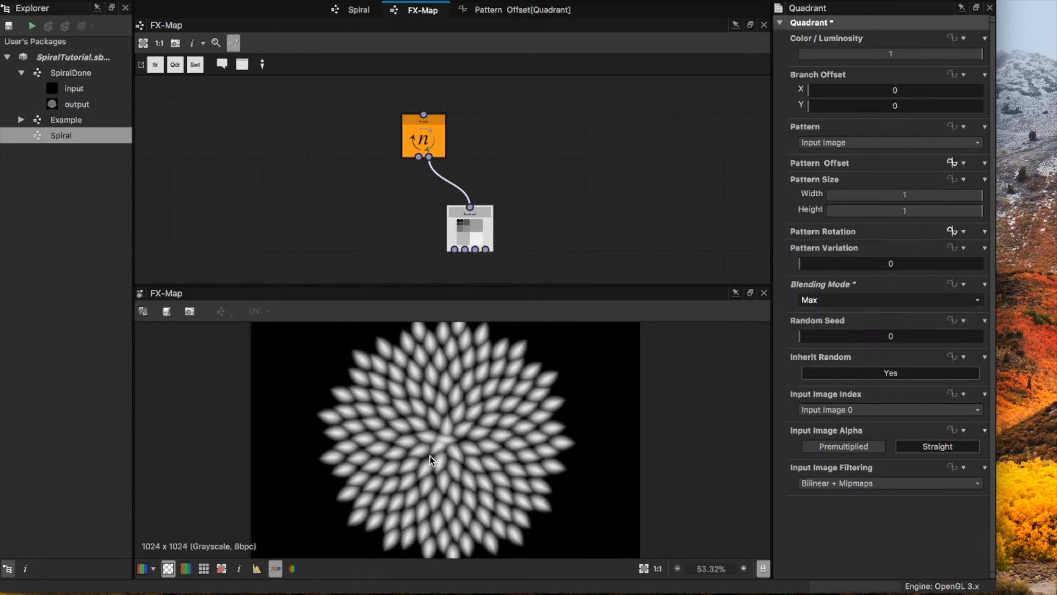
scroll(455, 444, down, 2)
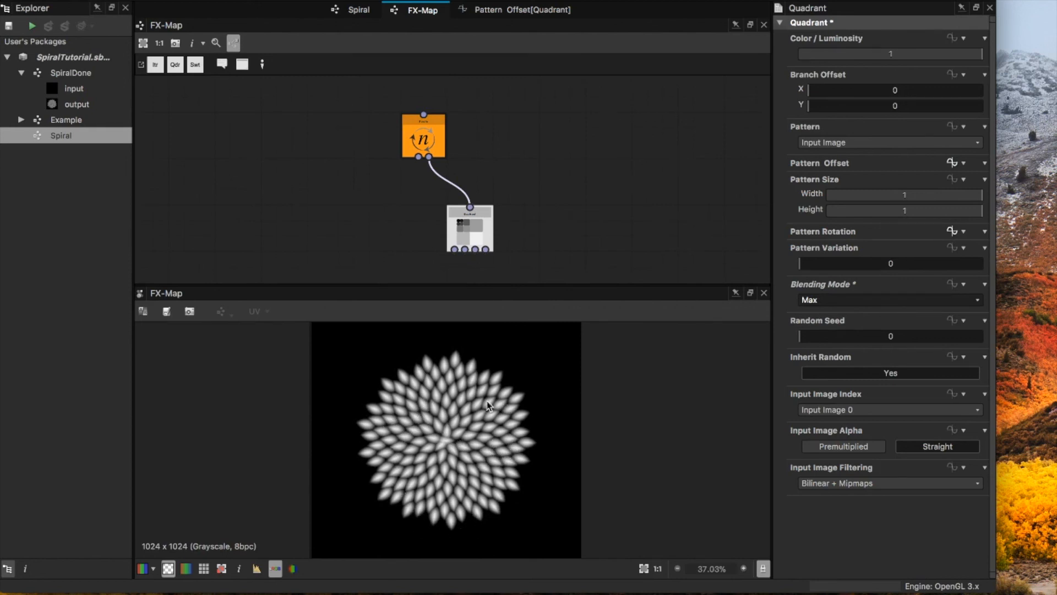
scroll(429, 449, up, 2)
scroll(448, 440, down, 1)
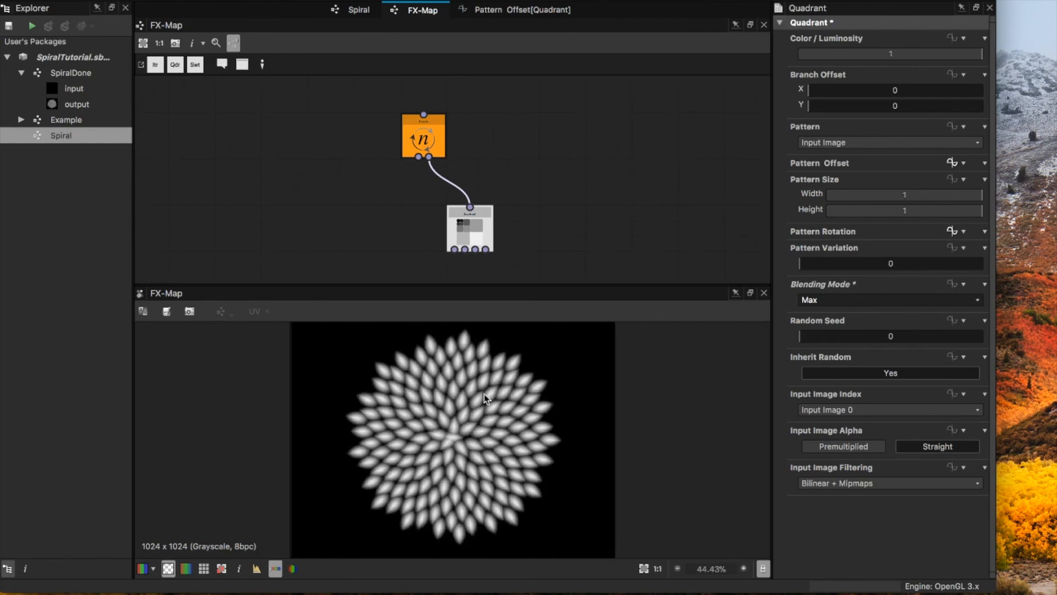
Step: In the Spiral graph, reconnect the Levels output to Transformation 2D and add a Gradient Linear 1 node below Levels
click(357, 10)
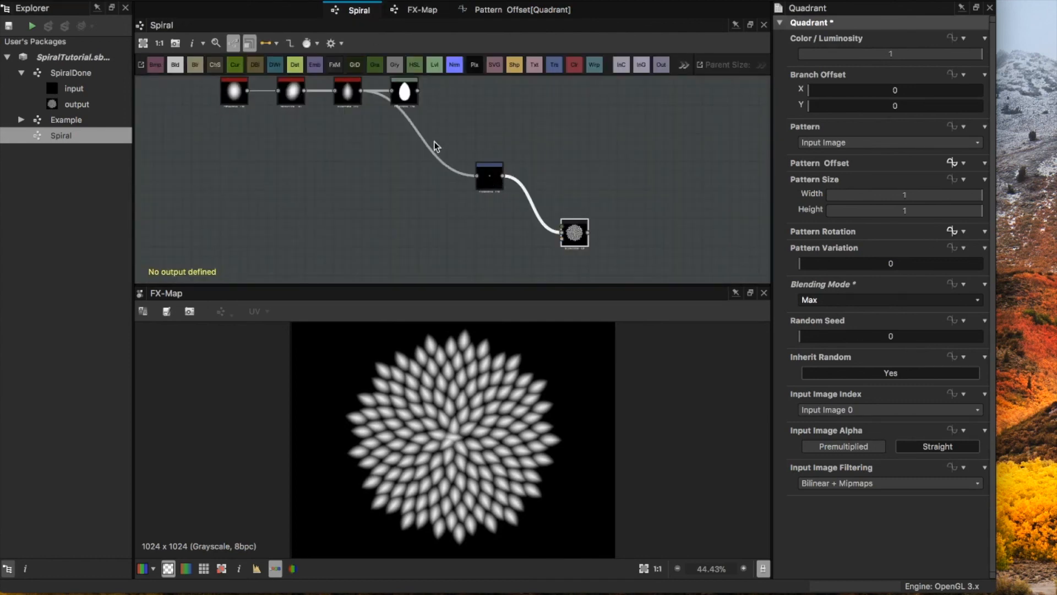
drag(417, 90, 478, 177)
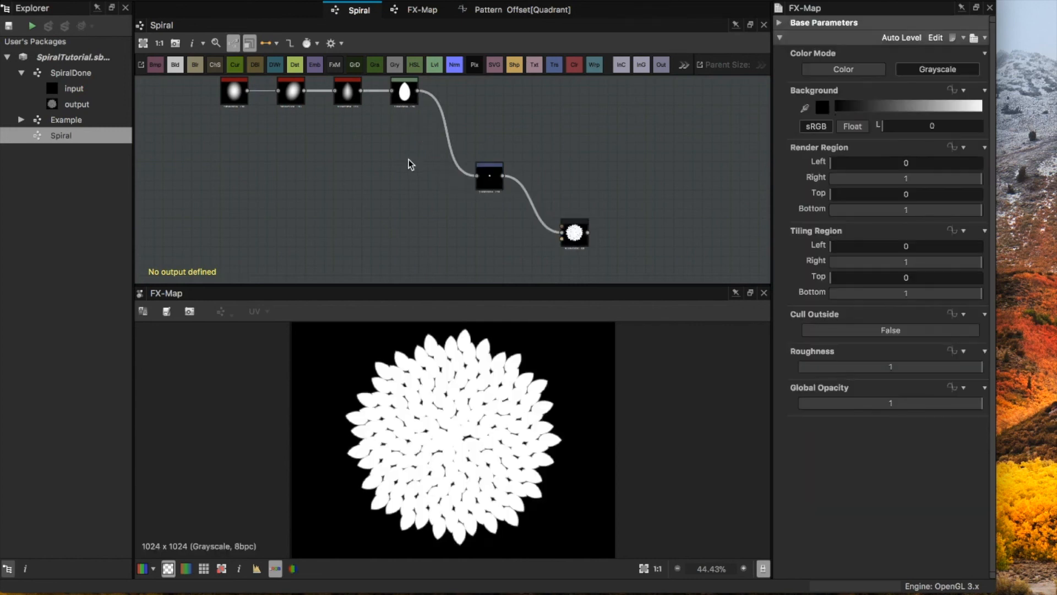
key(space)
text(gra)
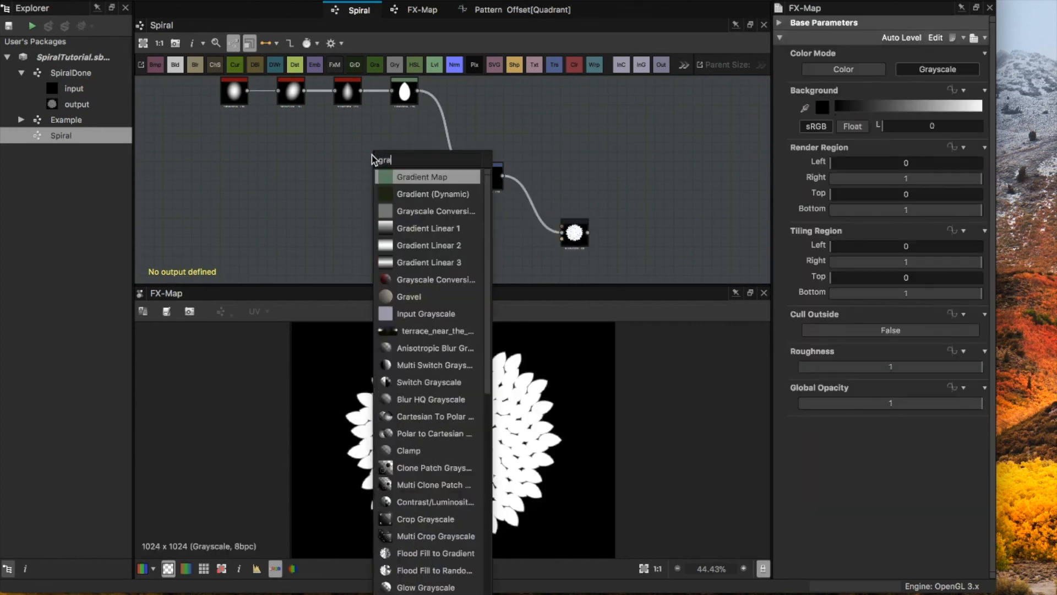
click(423, 228)
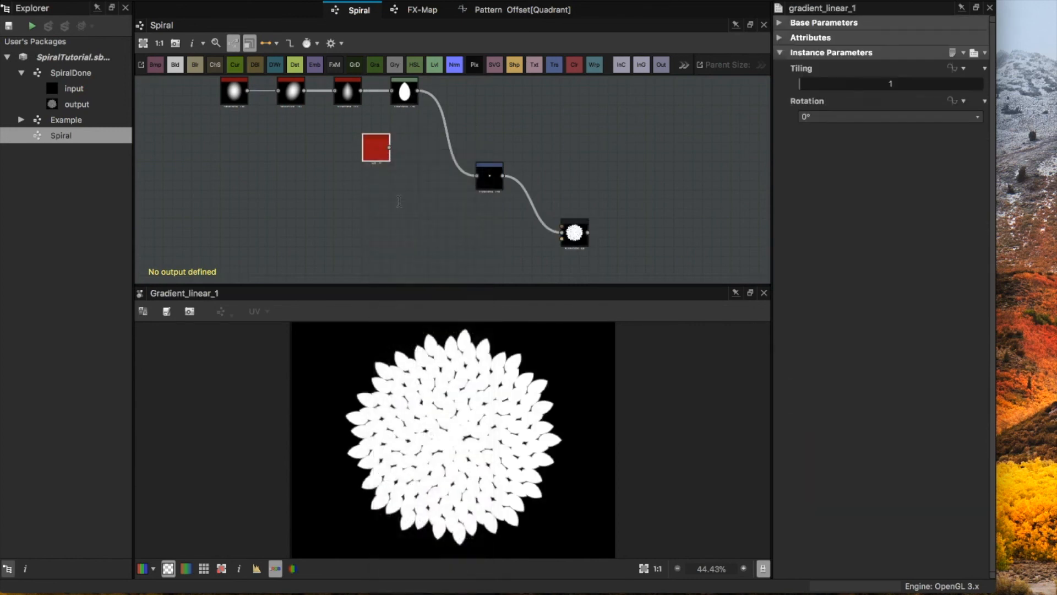
drag(384, 142, 413, 143)
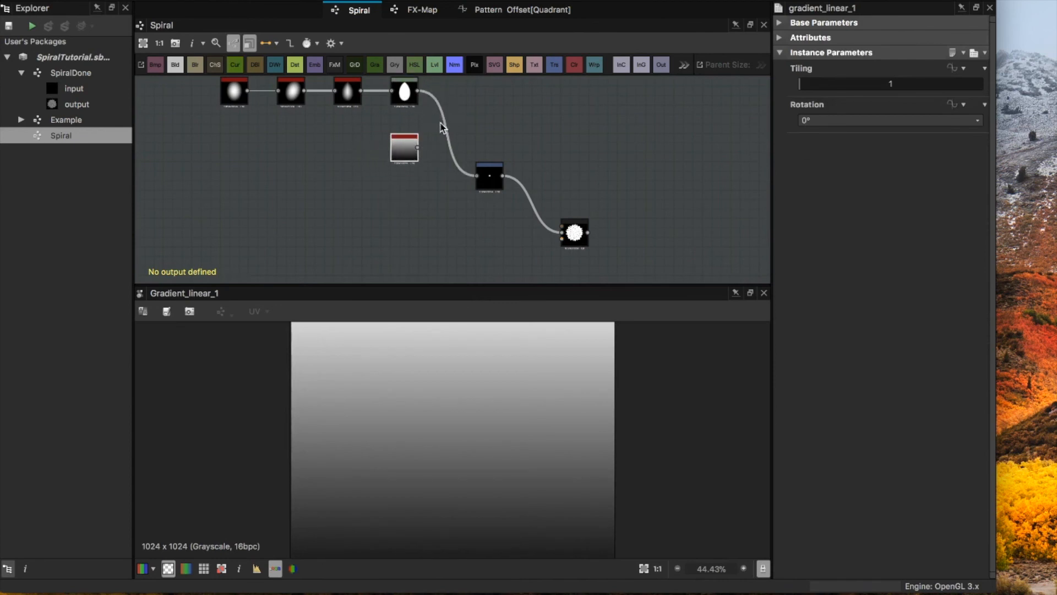
Step: Add a Blend node beside Levels that takes the Levels output and the Gradient Linear 1 output as its inputs
key(space)
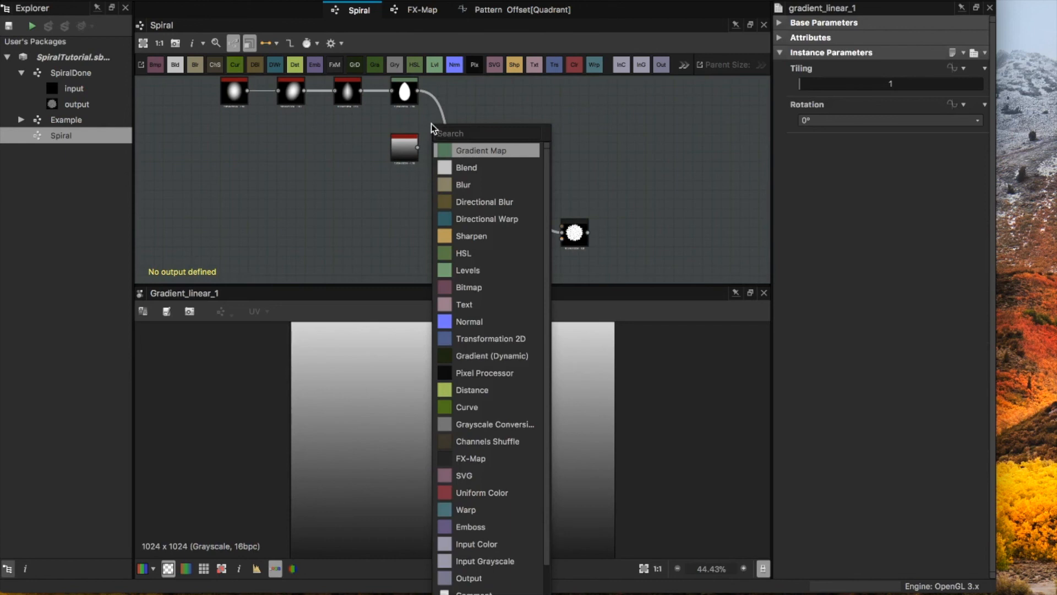
text(b)
click(466, 150)
drag(469, 119, 469, 124)
drag(418, 90, 449, 129)
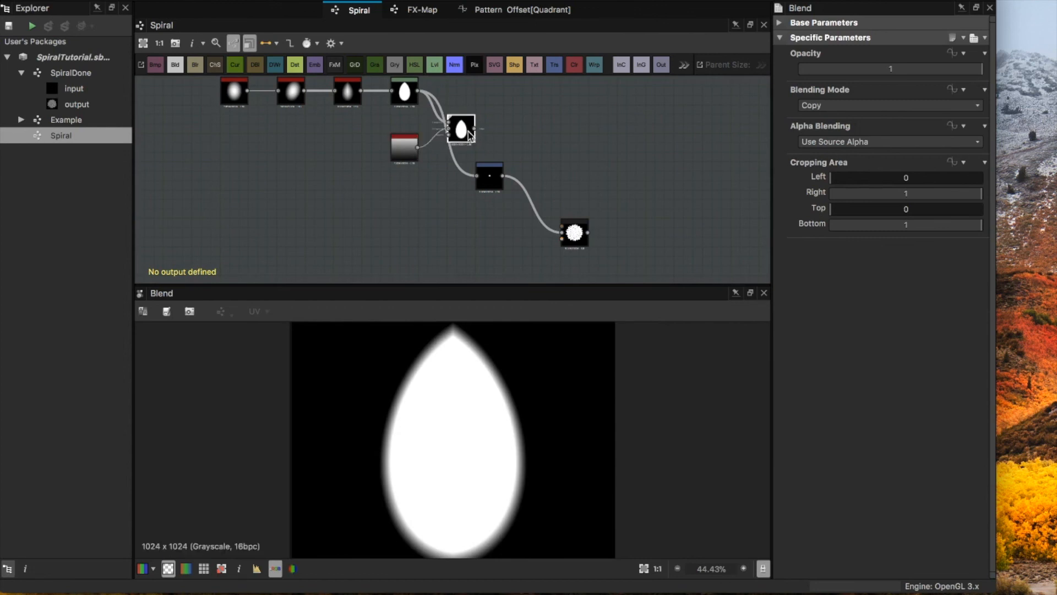
Step: Set the Blend node's blending mode to Multiply and lower the white input point of the Levels node to sharpen the petal edge
click(860, 105)
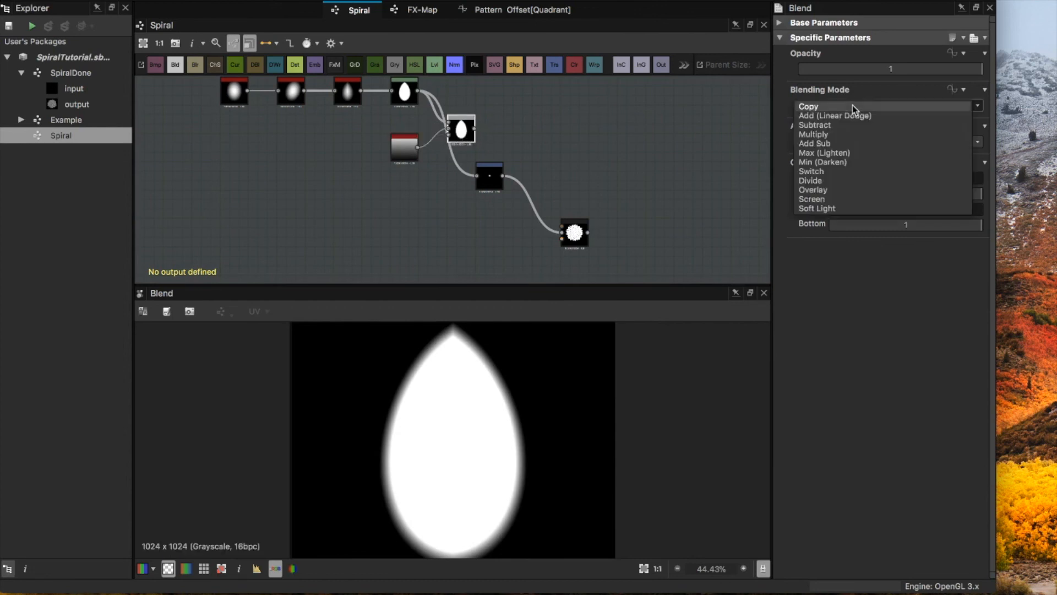
click(834, 133)
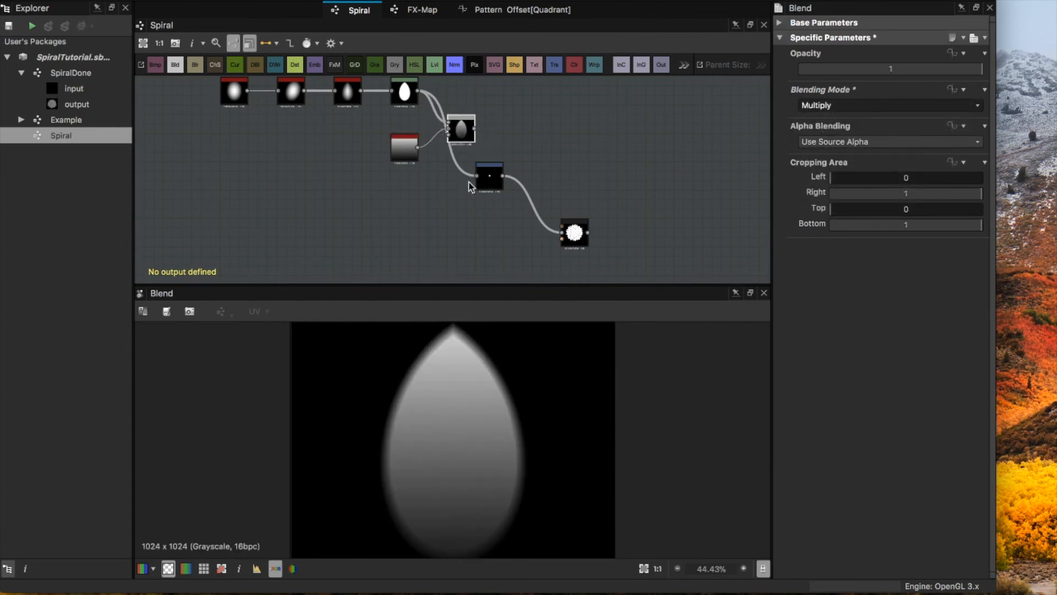
scroll(484, 459, down, 2)
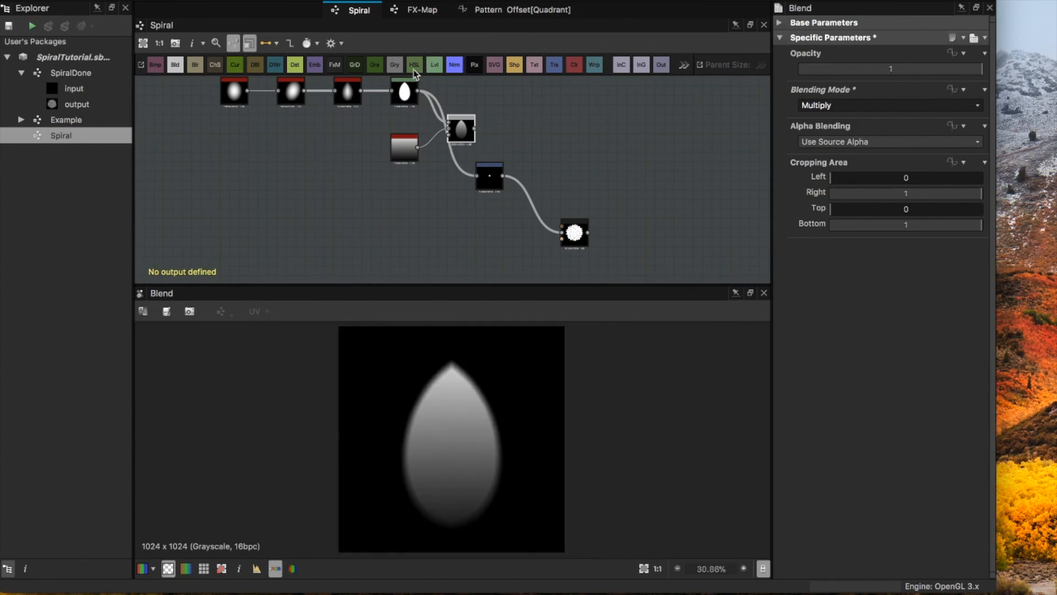
click(410, 92)
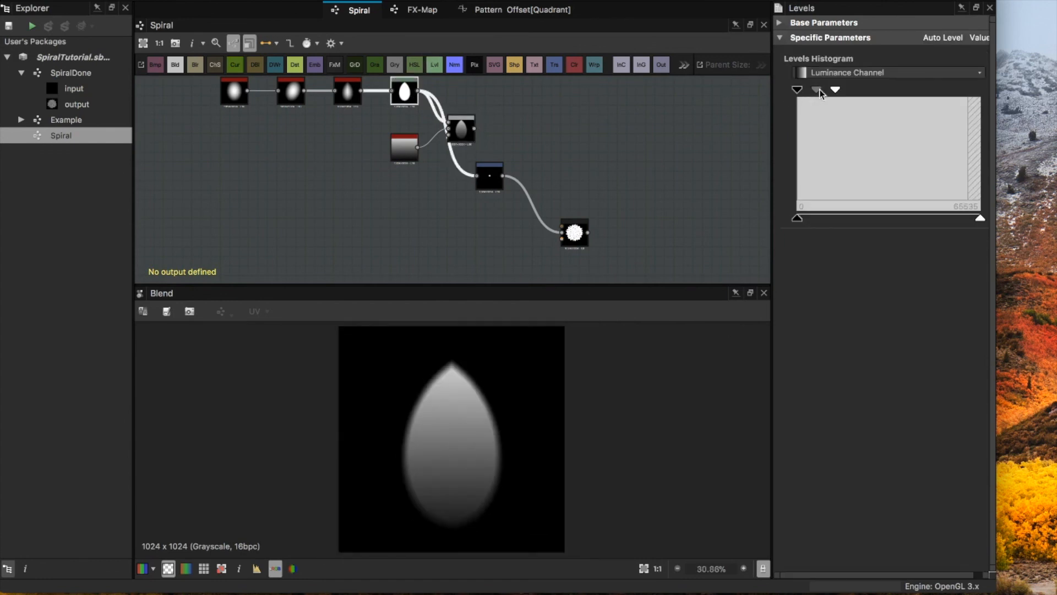
drag(834, 93, 820, 95)
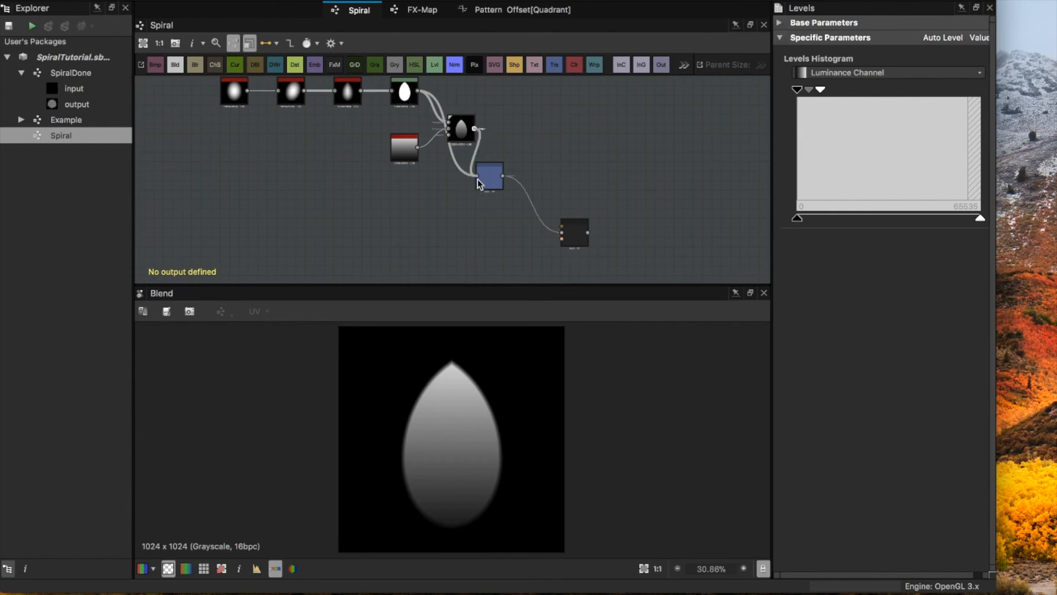
Step: Feed the Blend output into the Transformation 2D node, shift that node slightly right, and display the FX-Map result
drag(494, 174, 521, 177)
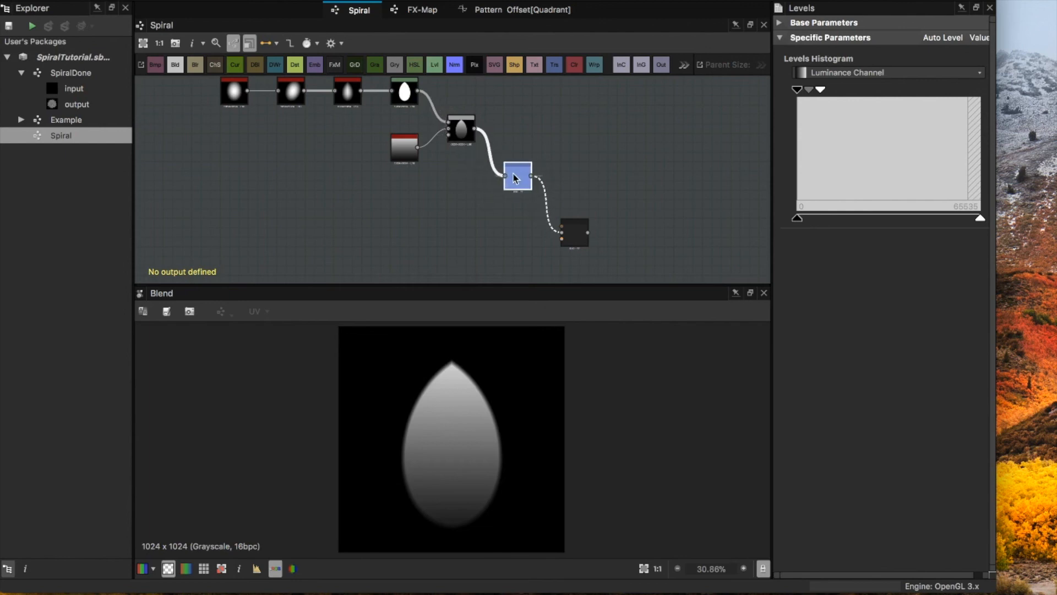
click(573, 232)
double_click(572, 232)
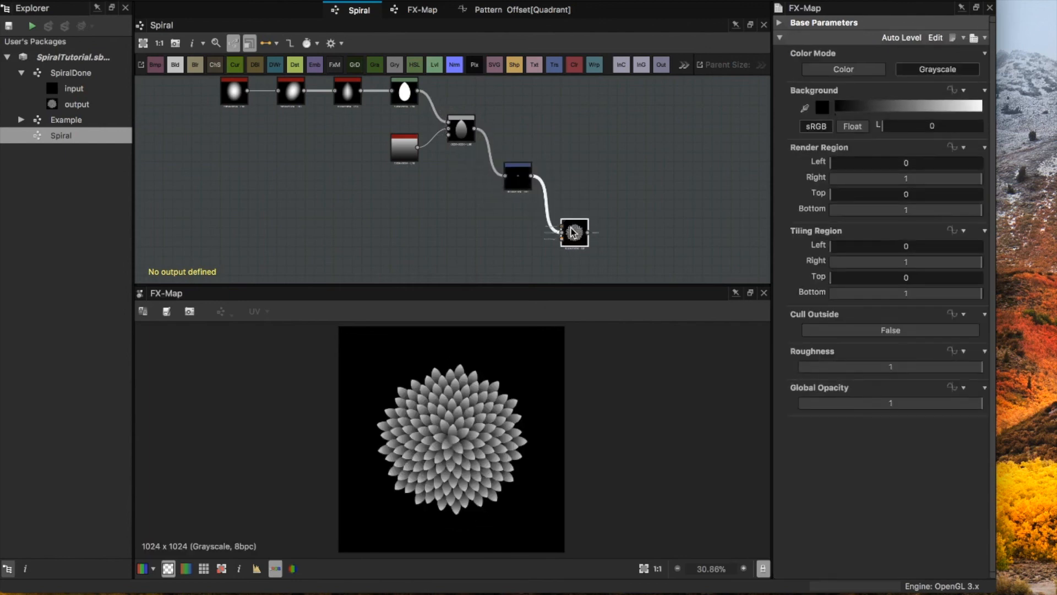
Step: In the Spiral graph, set the Y offset of the Transformation 2D node to 0
scroll(461, 447, up, 3)
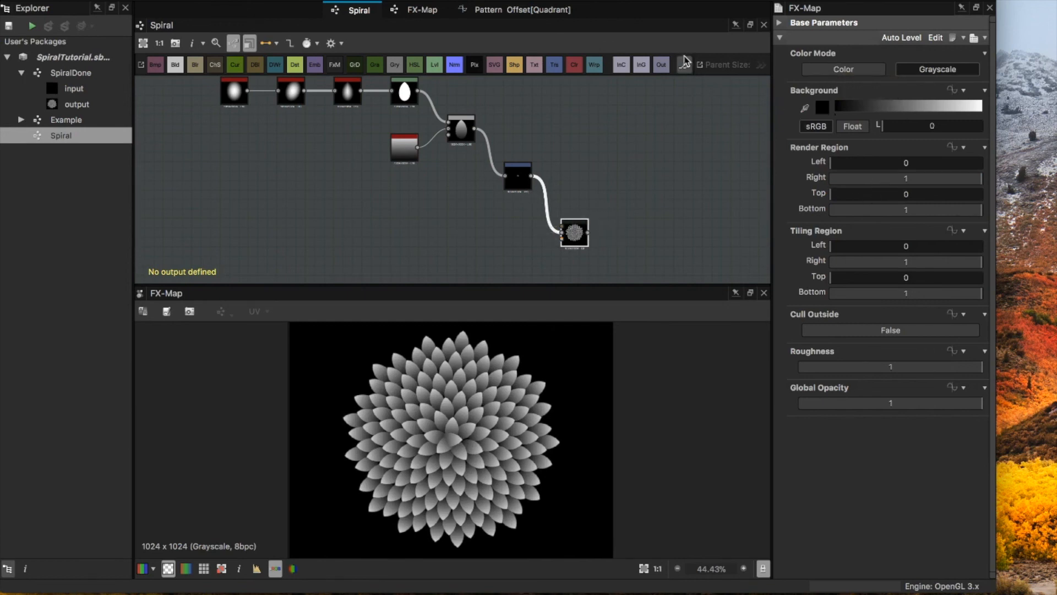
click(421, 11)
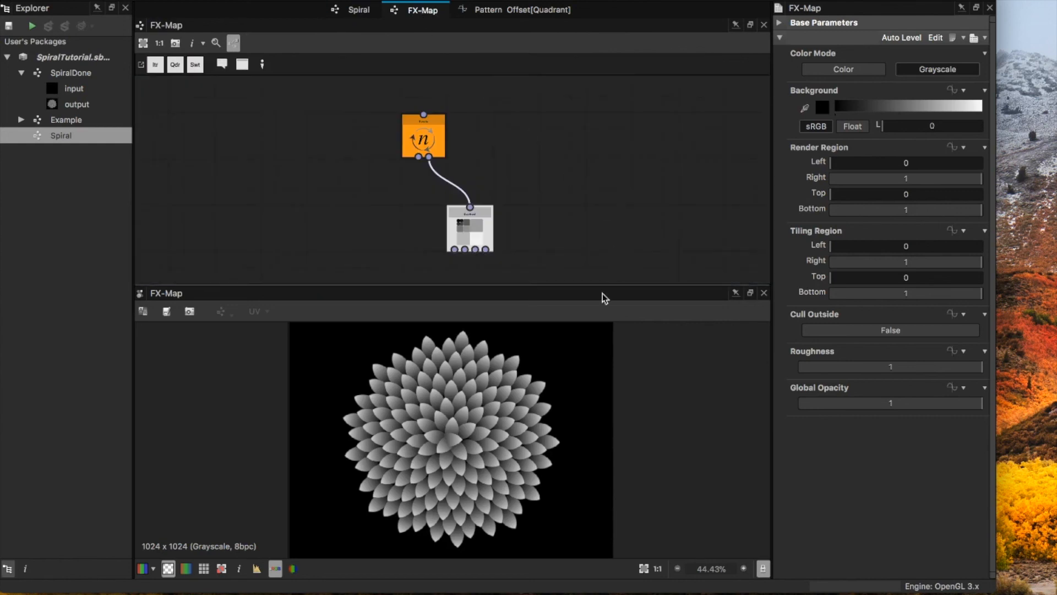
click(359, 10)
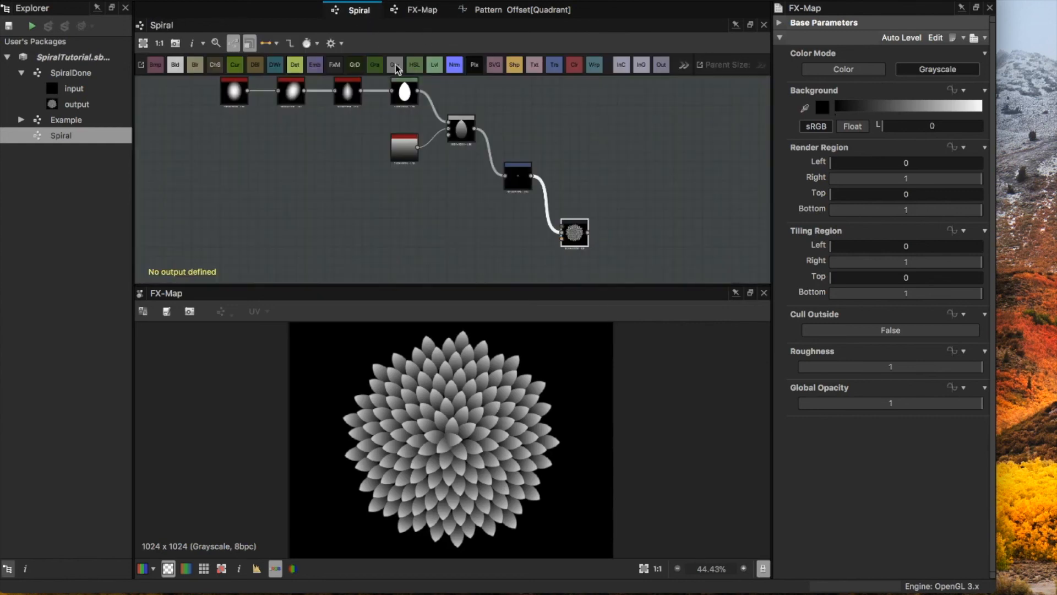
click(461, 134)
click(515, 182)
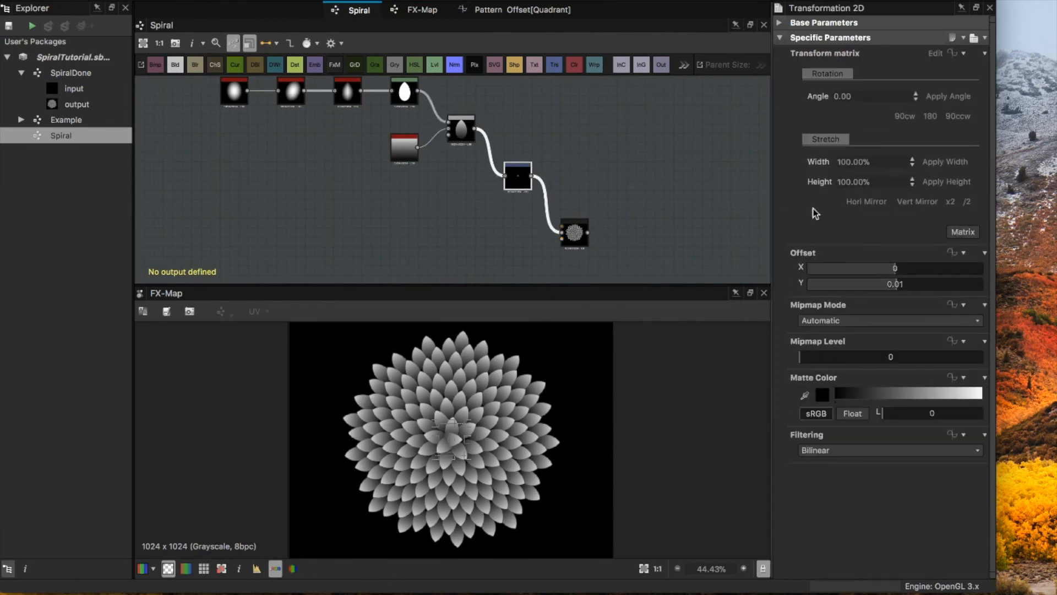
click(895, 286)
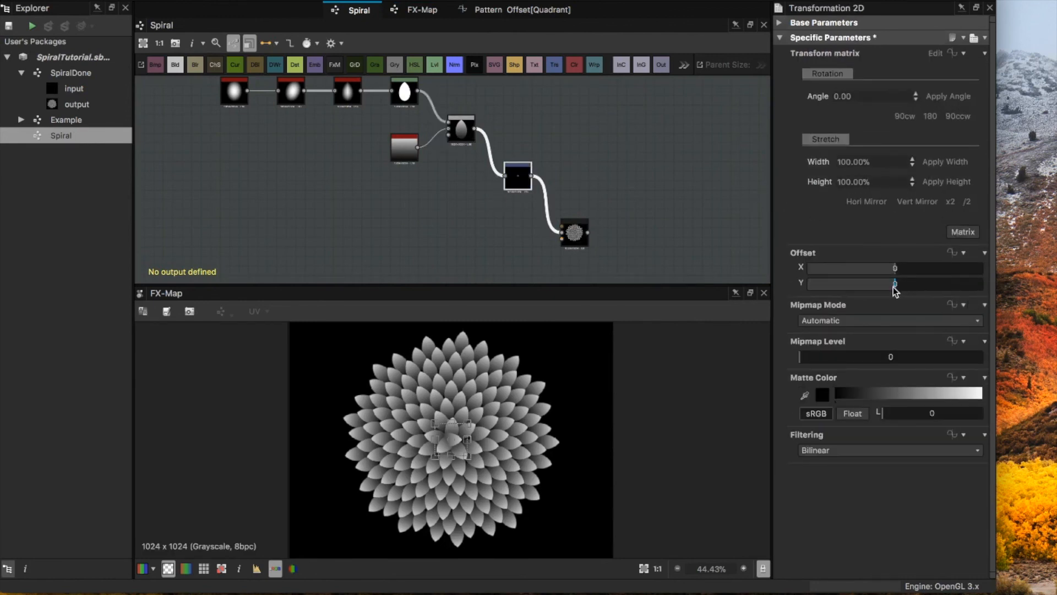
Step: Try rotating the Transformation 2D petal 90° clockwise twice, with a further freehand turn
click(897, 113)
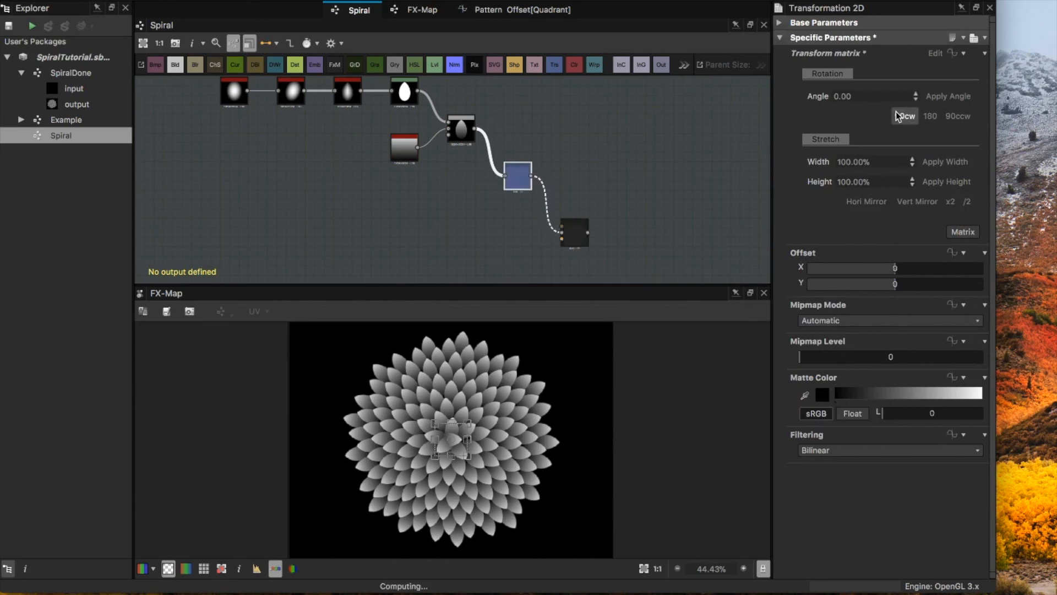
click(899, 113)
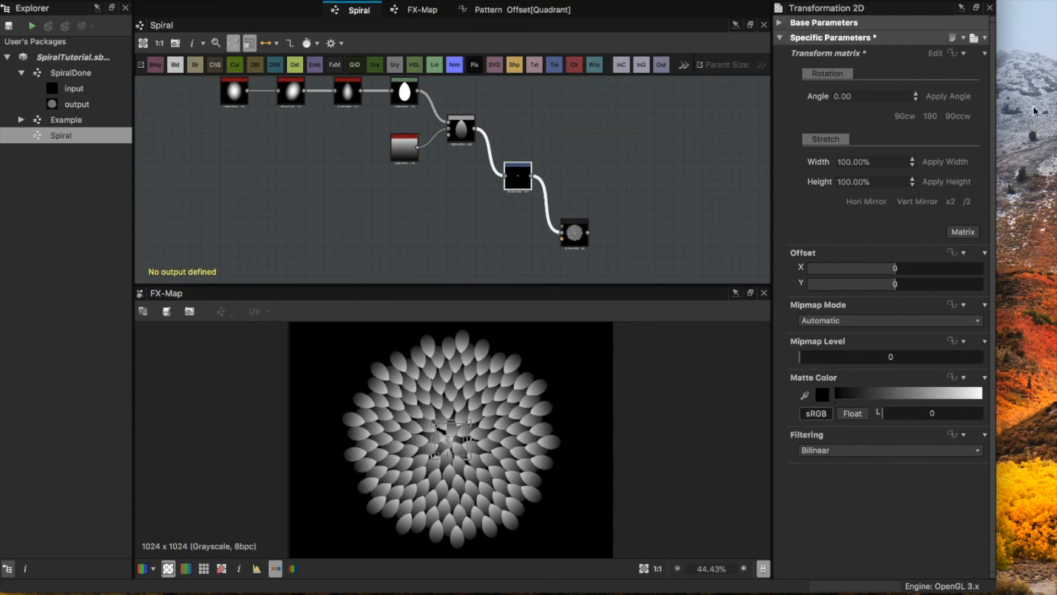
drag(483, 406, 468, 506)
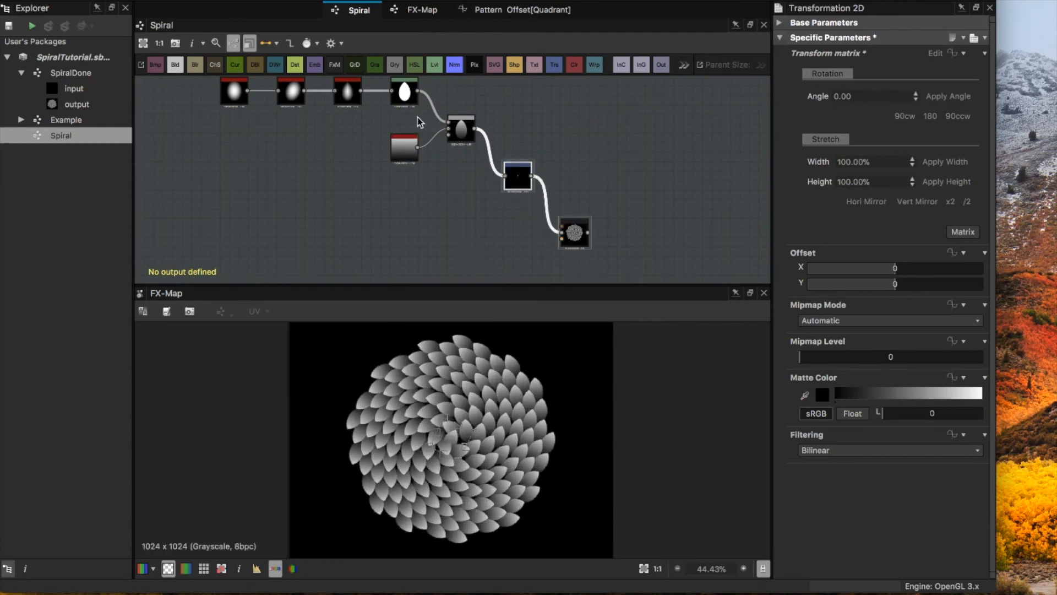
Step: Move the Blend and Gradient Linear 1 nodes aside and feed the Levels output directly into Transformation 2D
drag(467, 166, 401, 127)
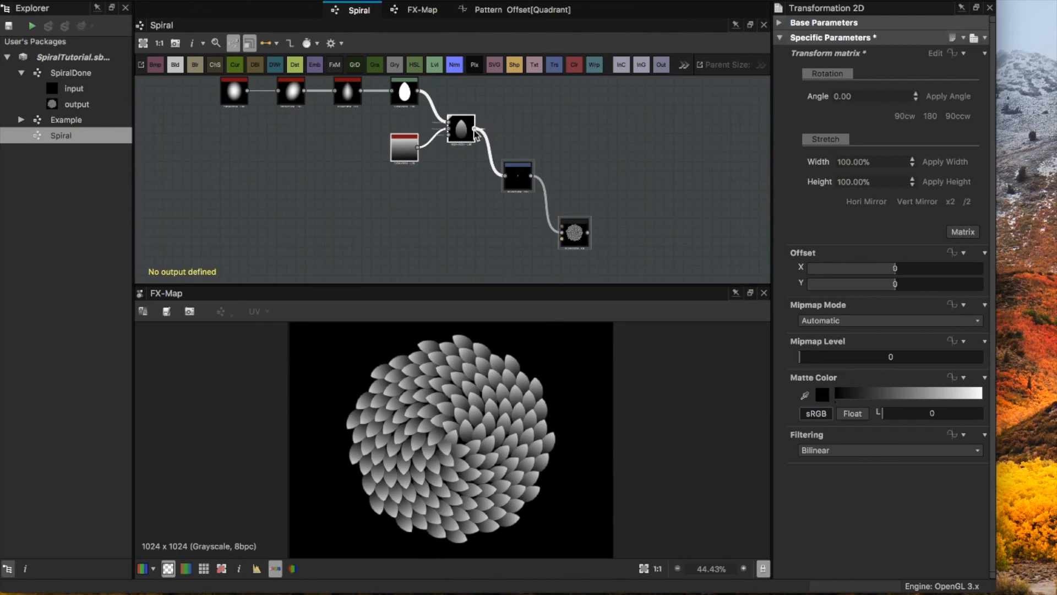
drag(465, 138, 407, 176)
click(442, 105)
drag(422, 91, 506, 177)
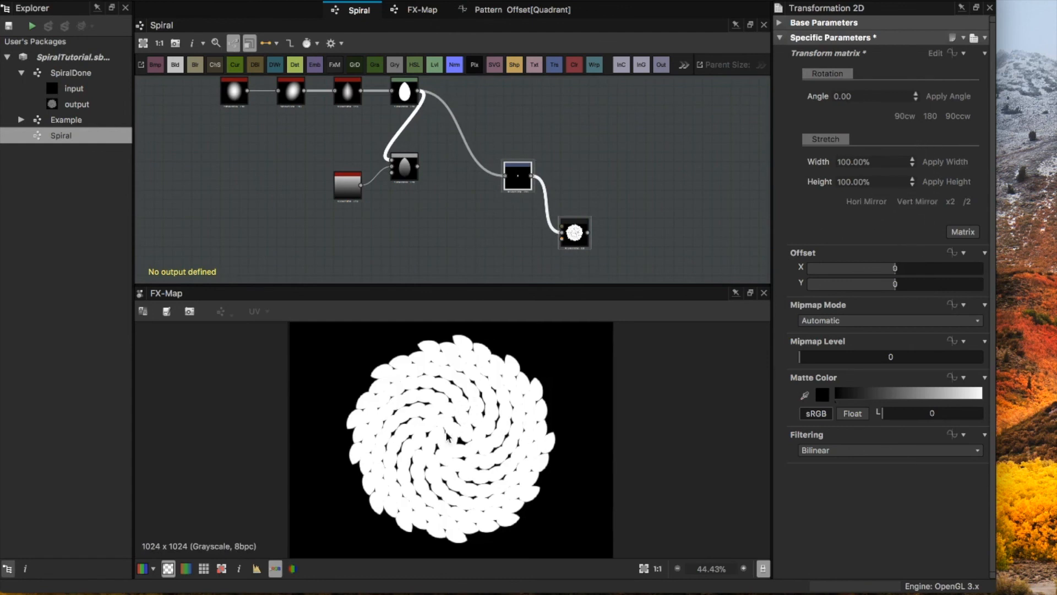
Step: Rotate the Transformation 2D petal so the petals point outward, and move the node closer to Levels
click(515, 175)
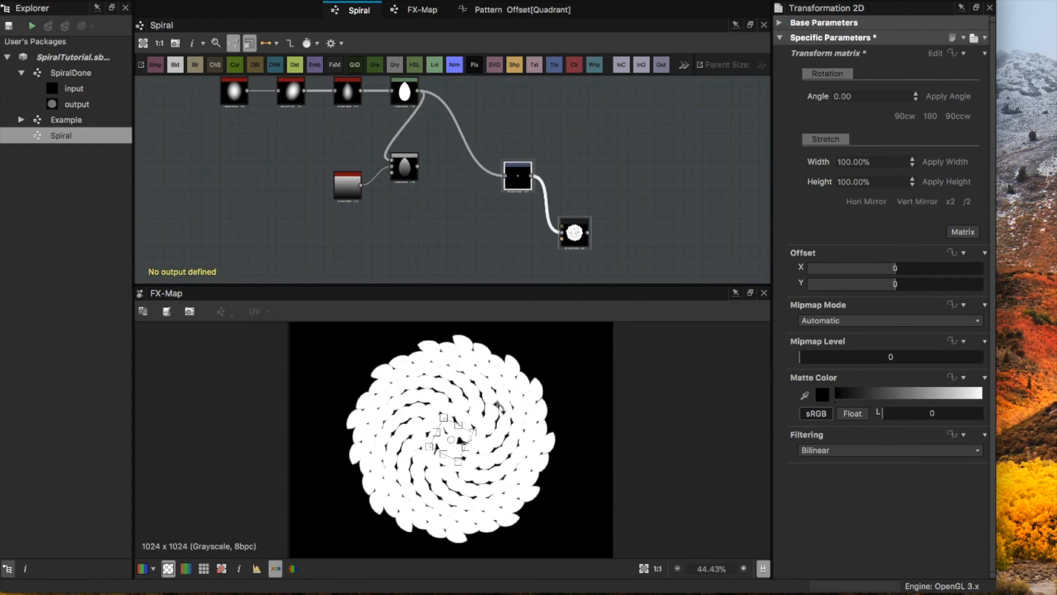
drag(511, 417, 482, 458)
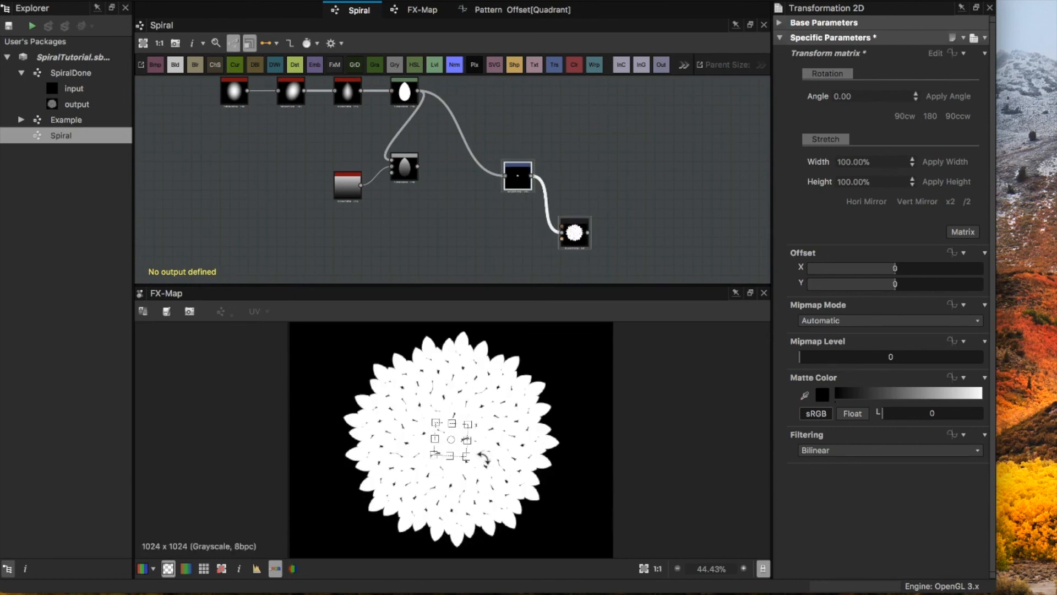
drag(520, 182, 492, 154)
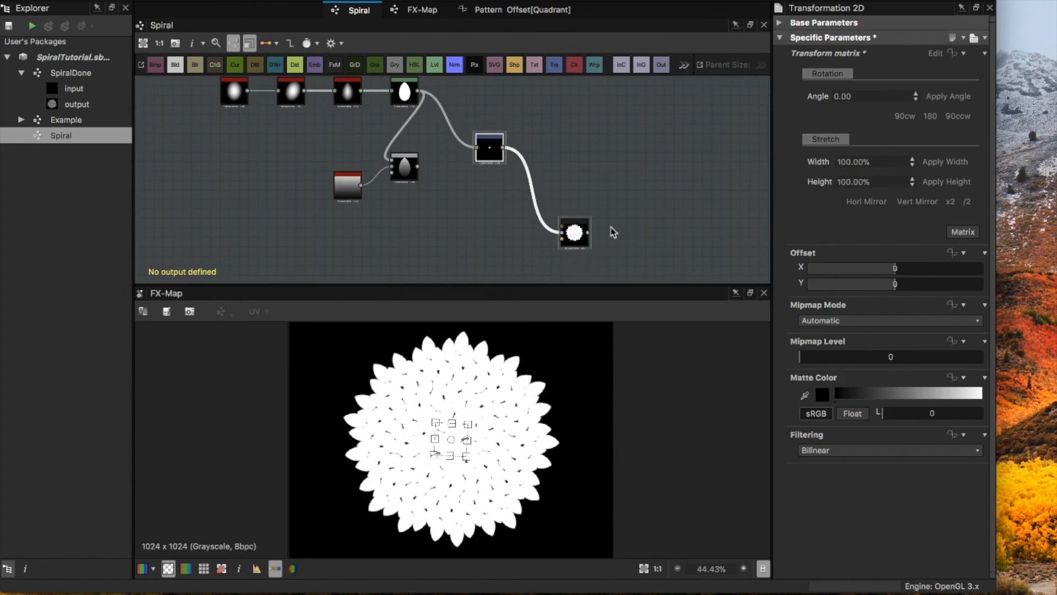
Step: Assign an empty function to the Color / Luminosity parameter of the FX-Map's Quadrant node and open it for editing
click(575, 233)
click(422, 10)
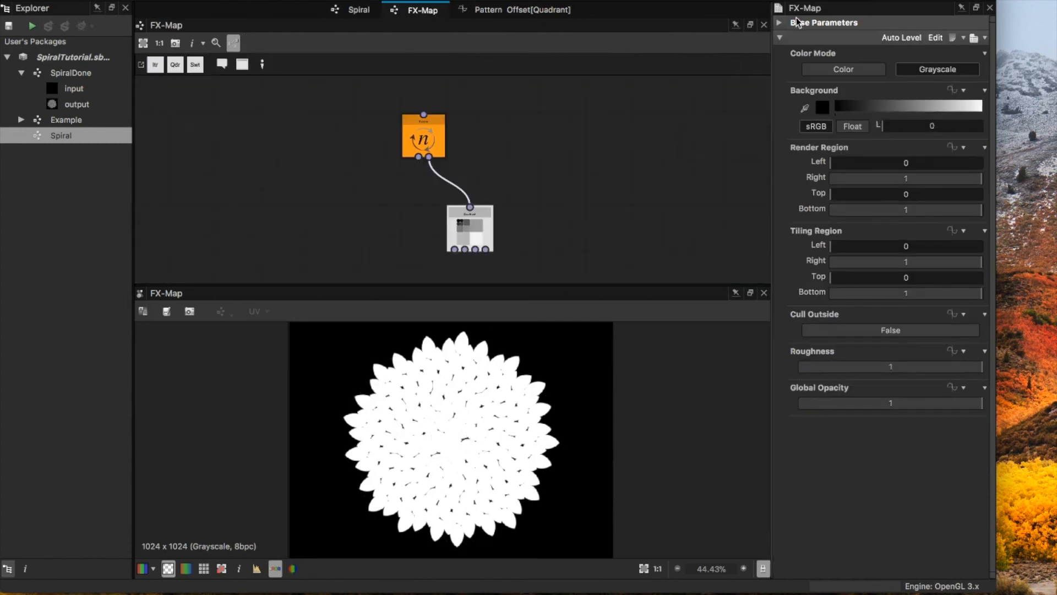
click(471, 228)
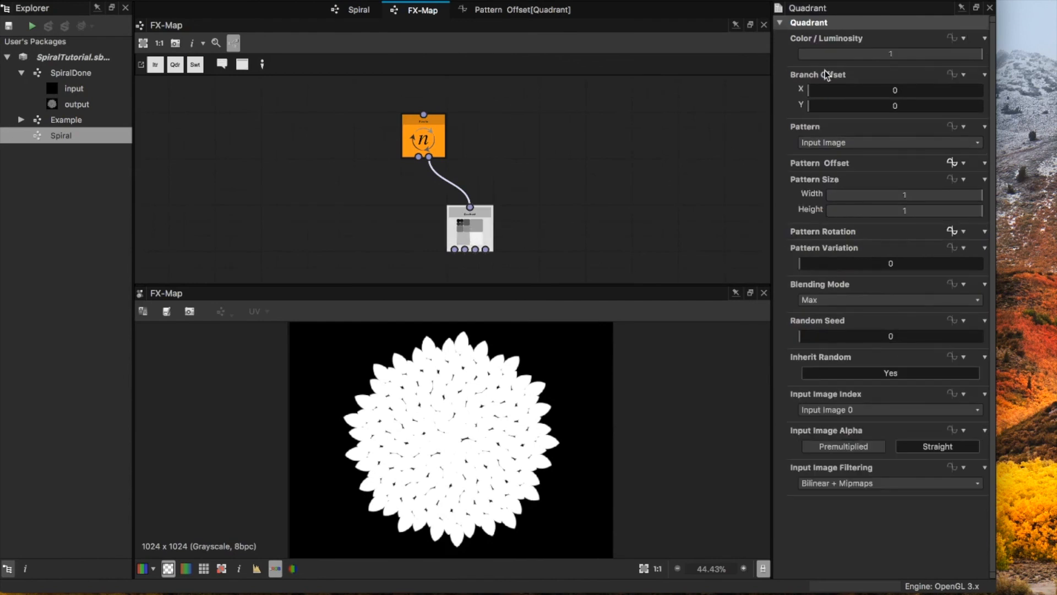
click(958, 38)
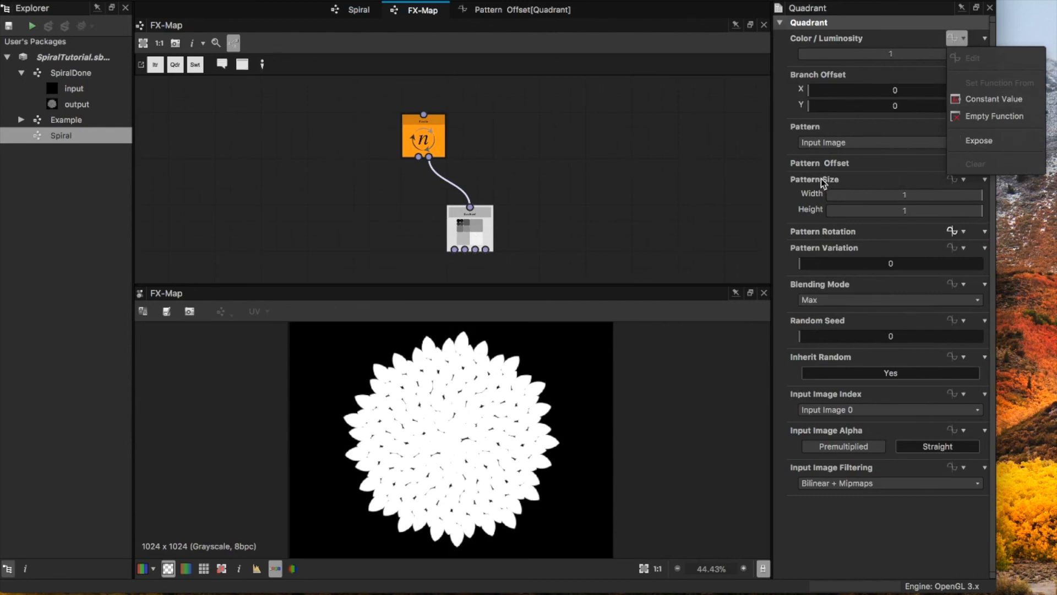
click(1009, 118)
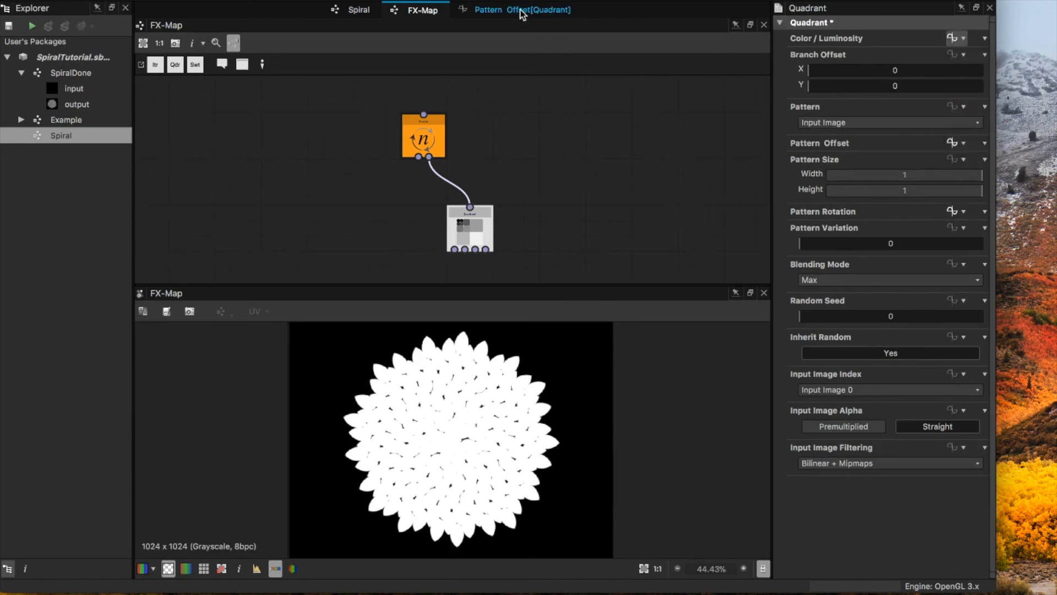
click(951, 39)
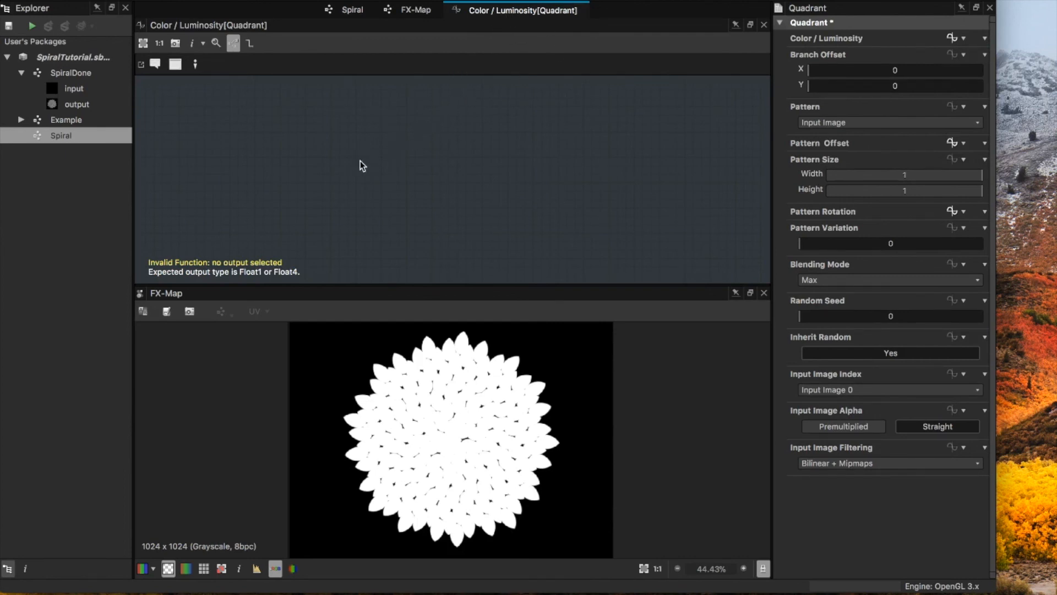
Step: Add a Float constant node to the Color / Luminosity function and set its value to 1
key(space)
text(flo)
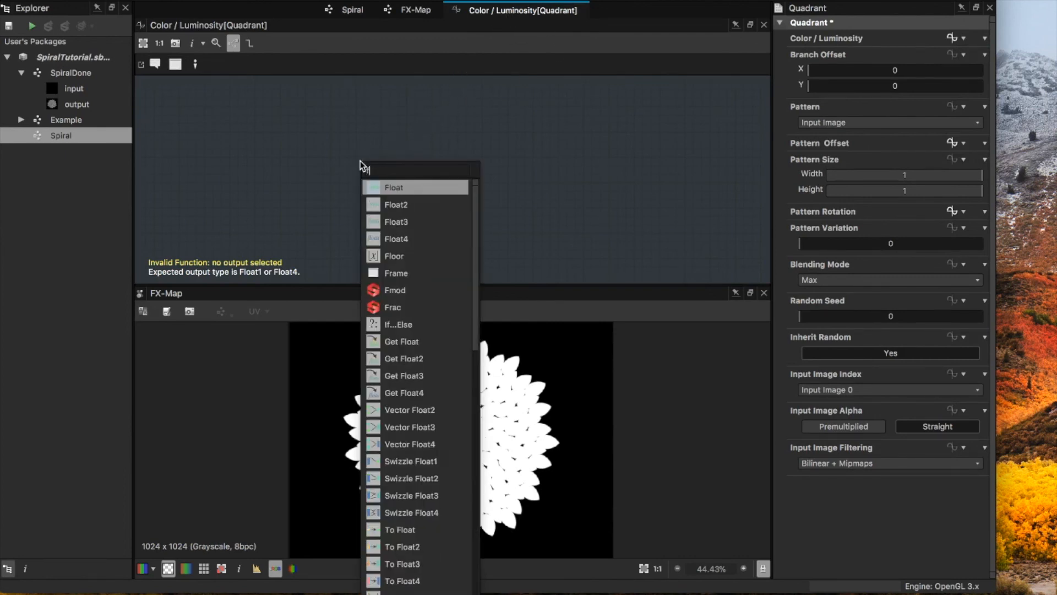
click(414, 189)
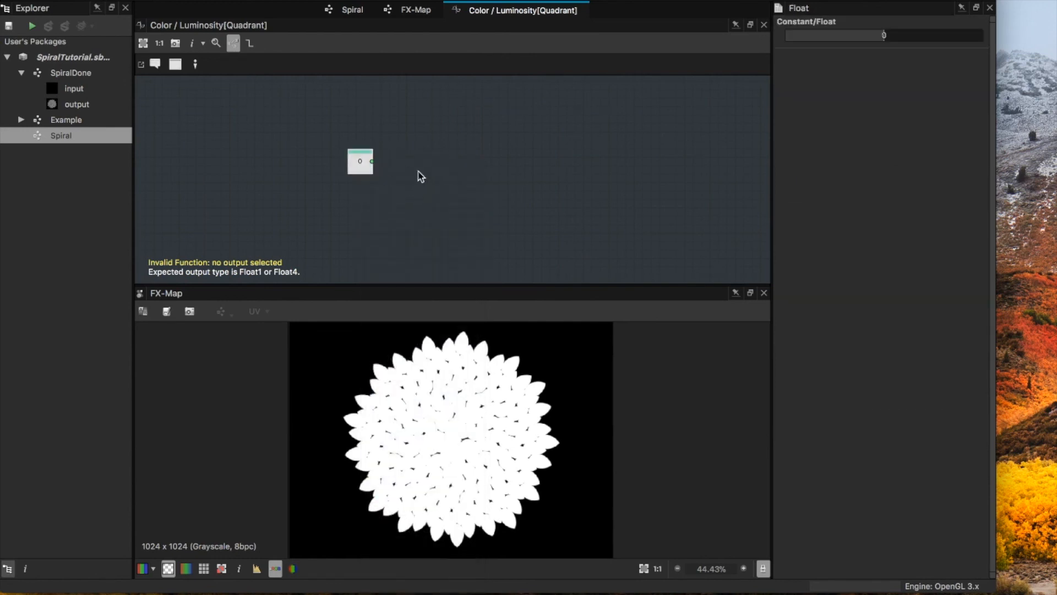
double_click(918, 33)
text(1)
key(Return)
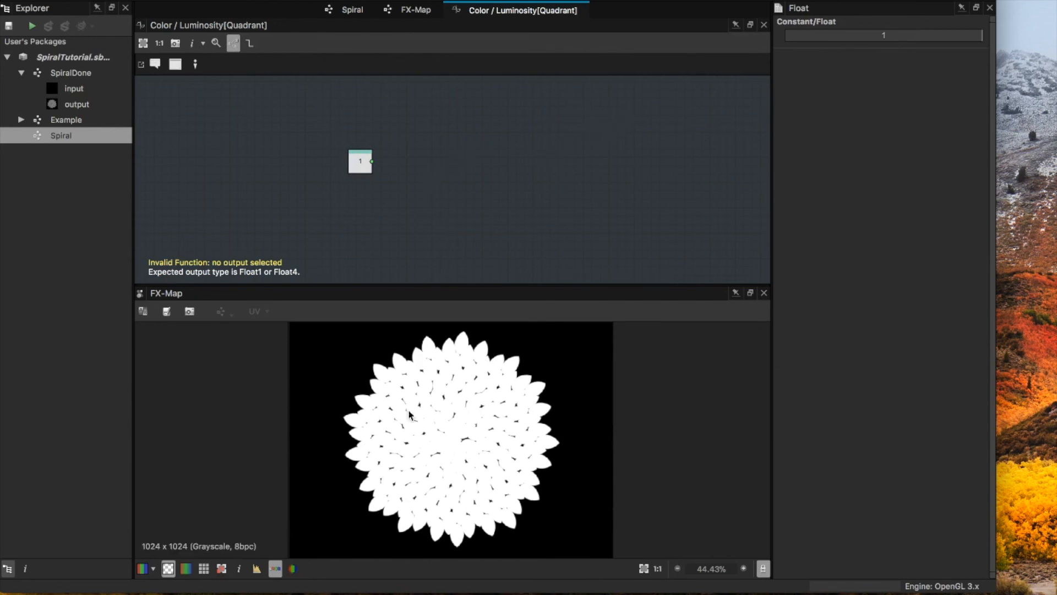
Step: Add a Random node fed by the Float constant and set it as the function's output node
key(space)
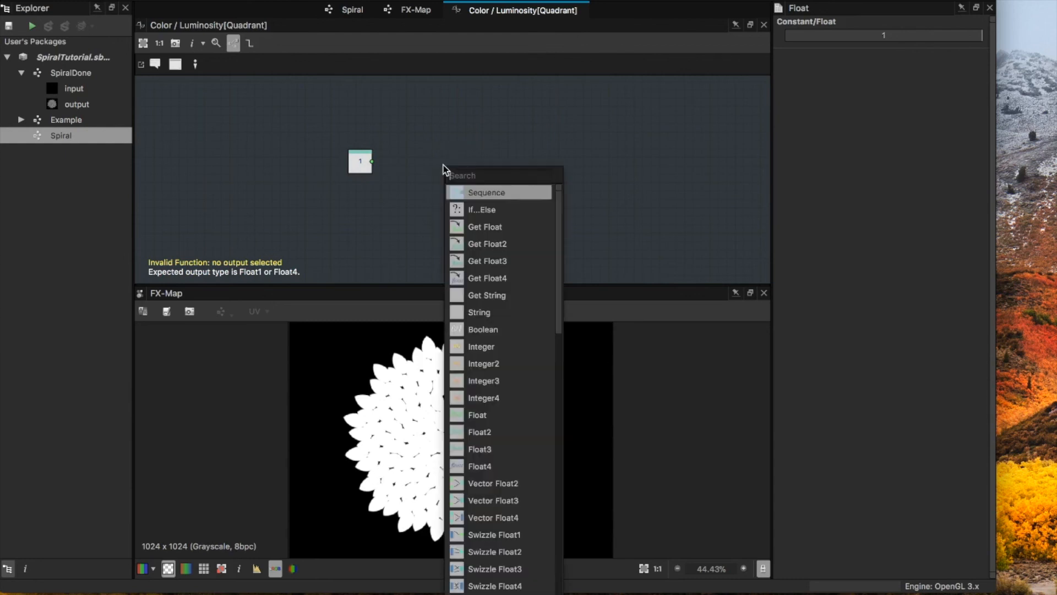
text(random)
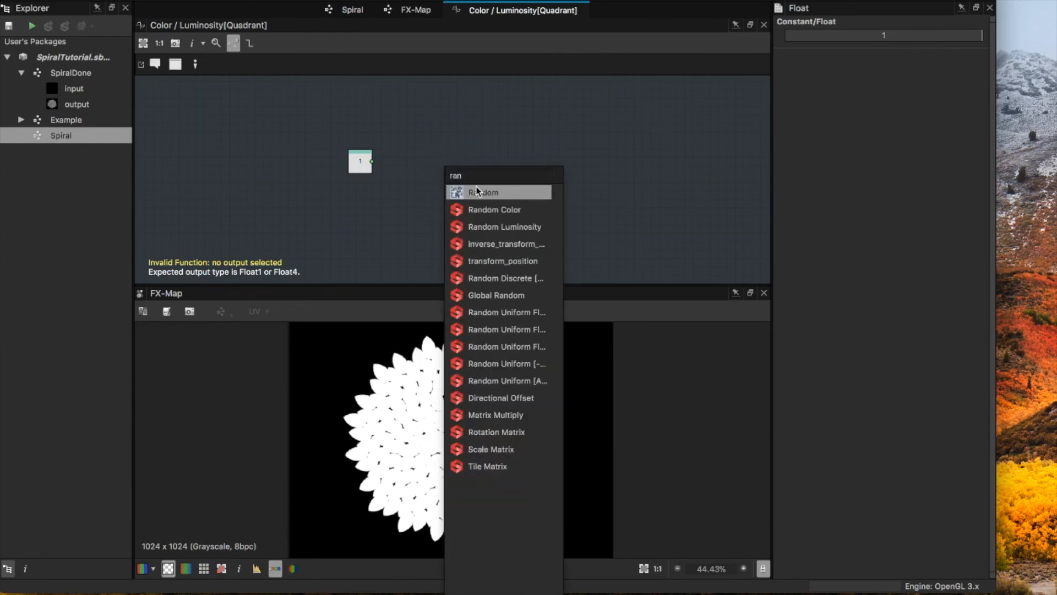
click(476, 191)
drag(445, 182, 417, 166)
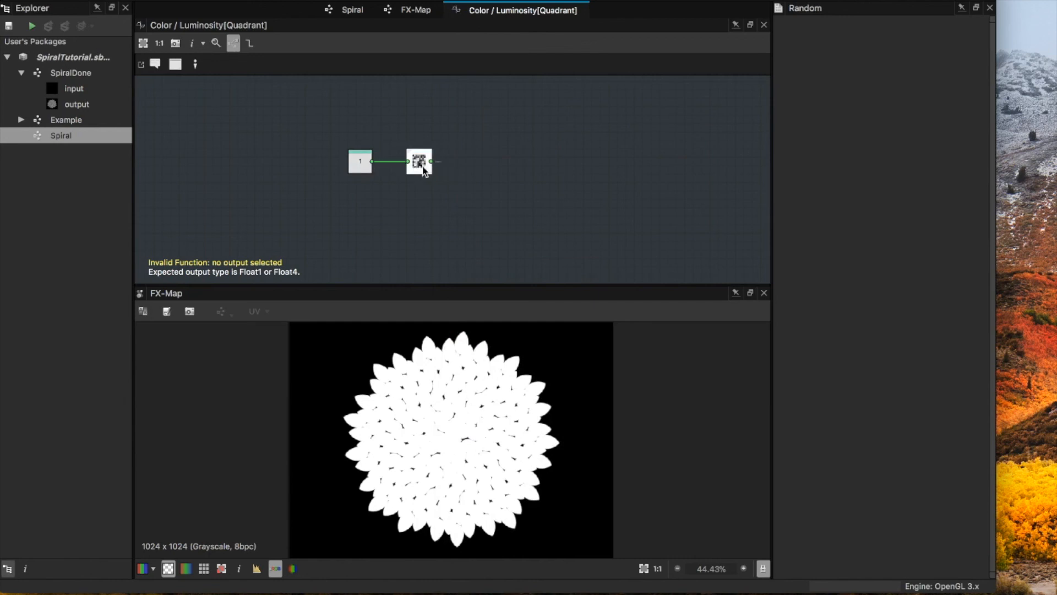
right_click(424, 166)
click(473, 219)
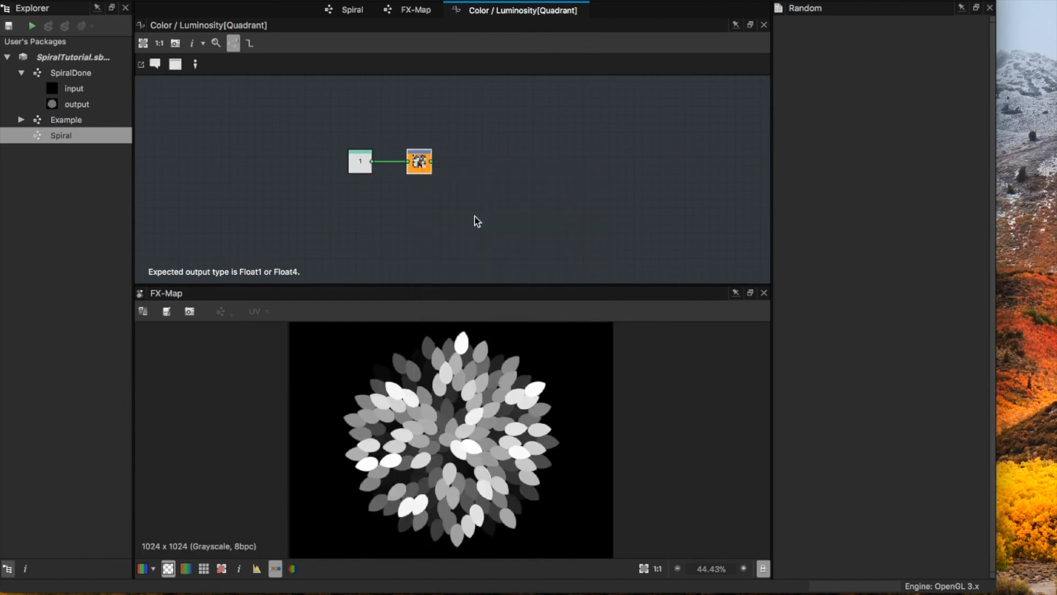
Step: In the Quadrant's Pattern Offset function, set the Float constant multiplied with the square root to 0.04 to spread the petals
scroll(462, 447, down, 3)
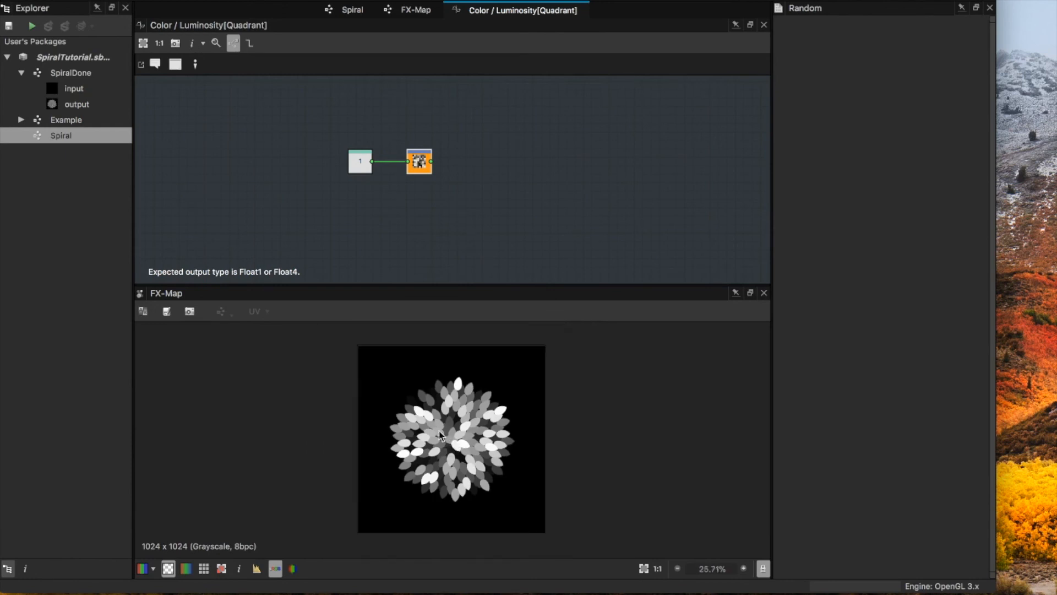
scroll(438, 424, up, 2)
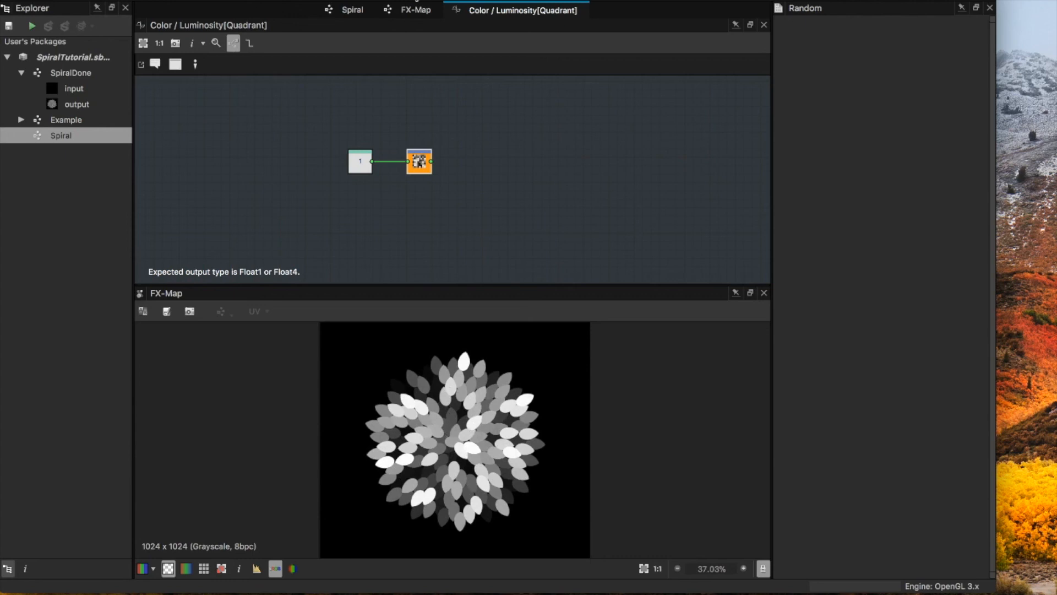
click(415, 10)
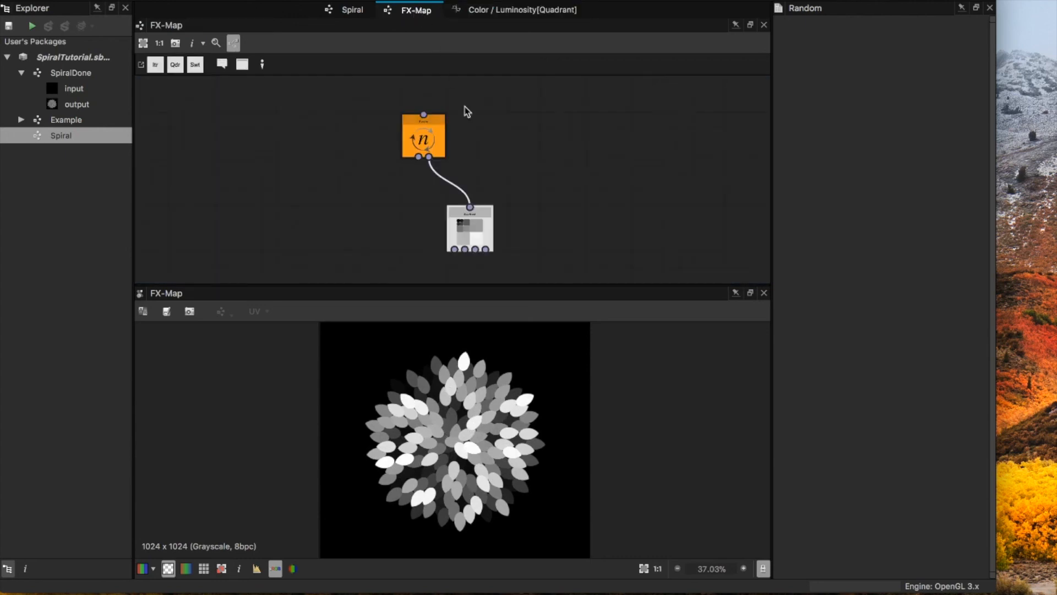
click(477, 227)
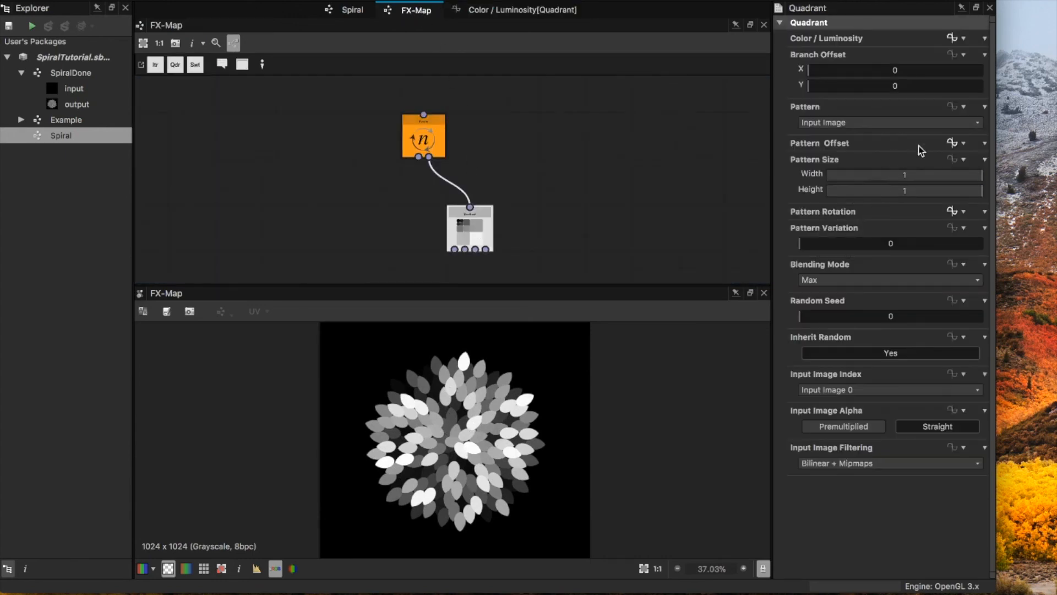
click(952, 142)
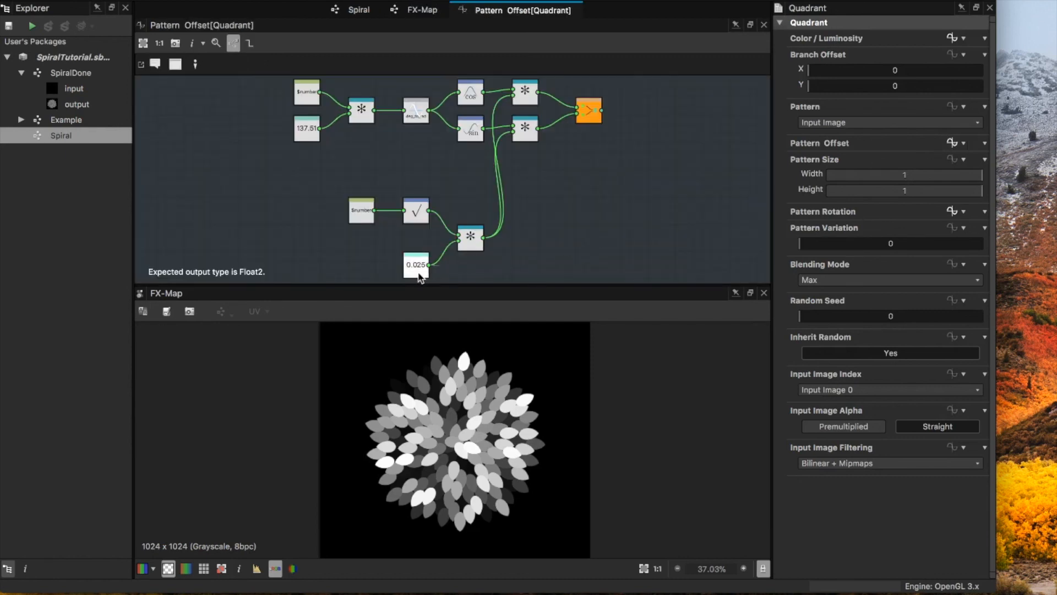
click(417, 269)
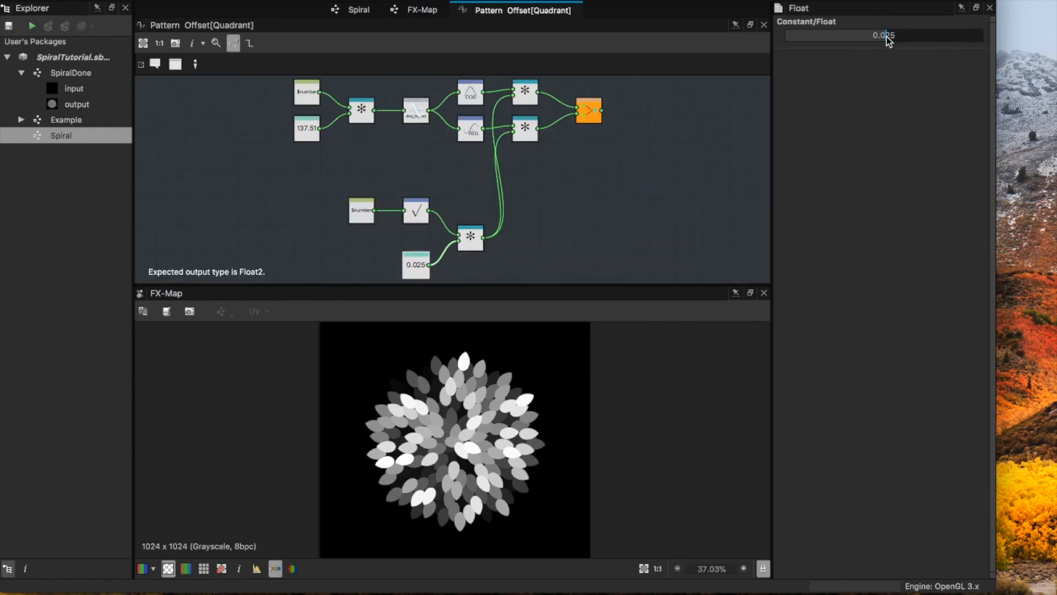
drag(887, 39, 888, 41)
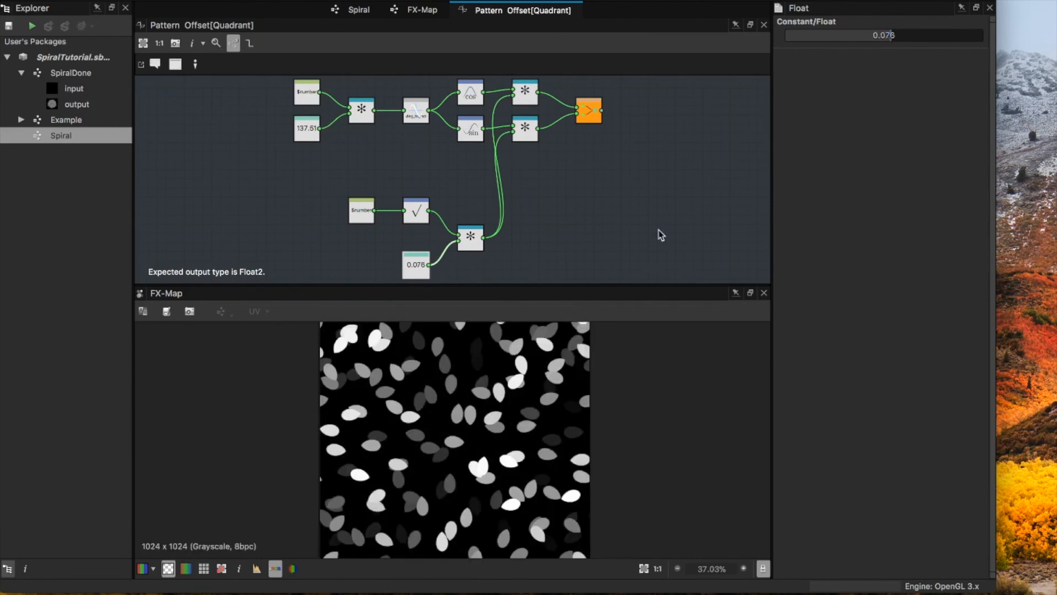
scroll(435, 437, down, 4)
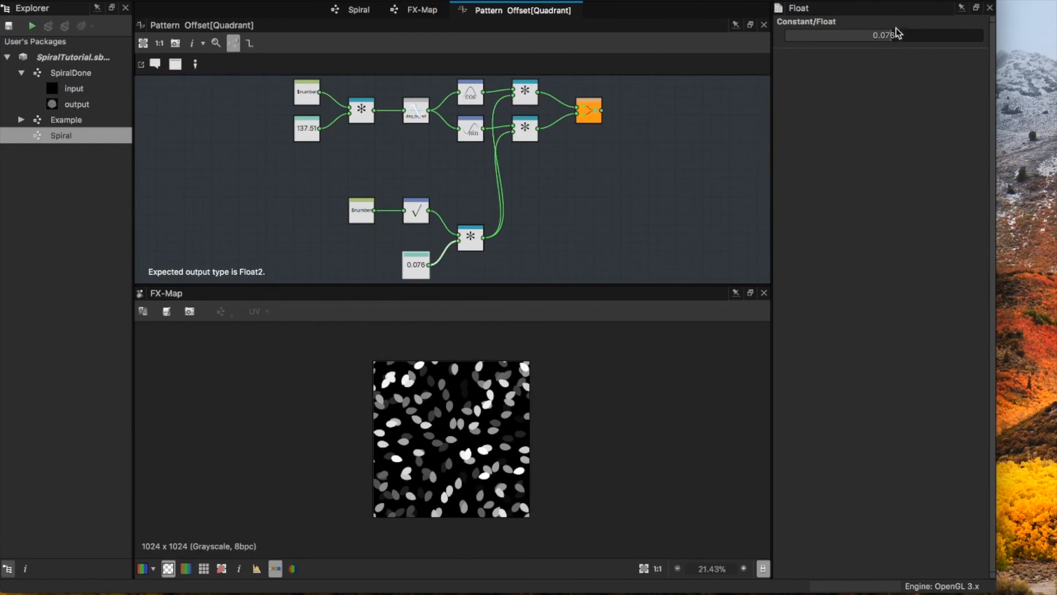
drag(891, 40, 887, 38)
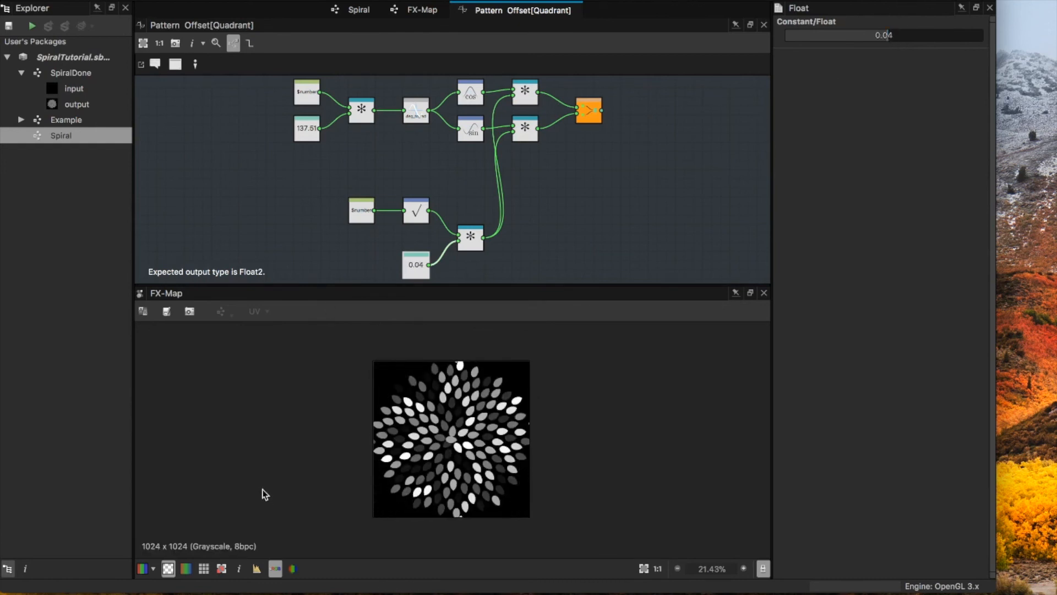
Step: Turn on the tiled 2D view and raise the Pattern Offset spread constant to about 0.062
click(204, 568)
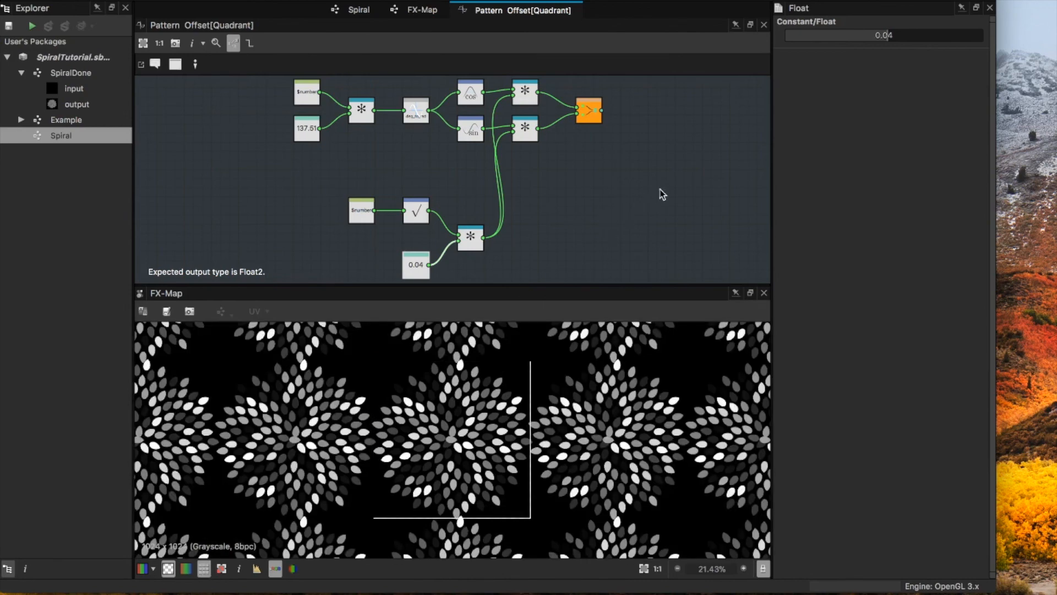
drag(890, 37, 887, 40)
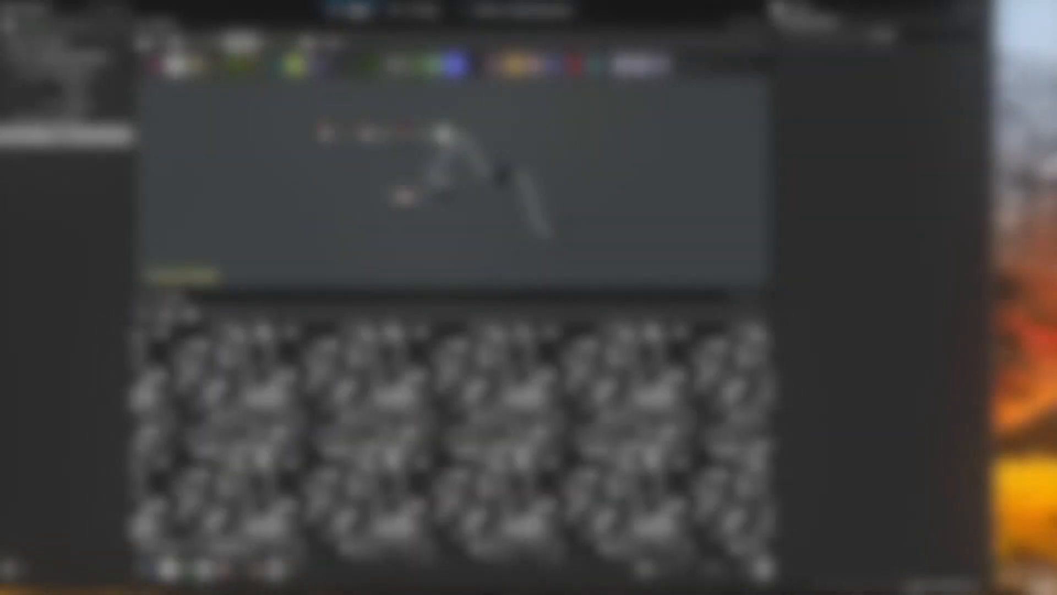
scroll(464, 438, up, 2)
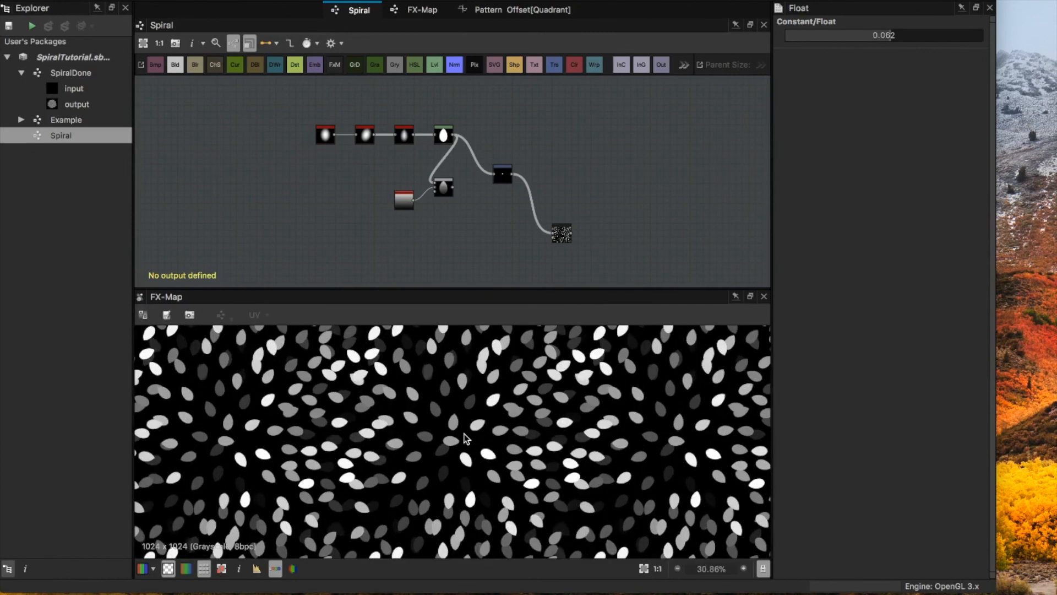